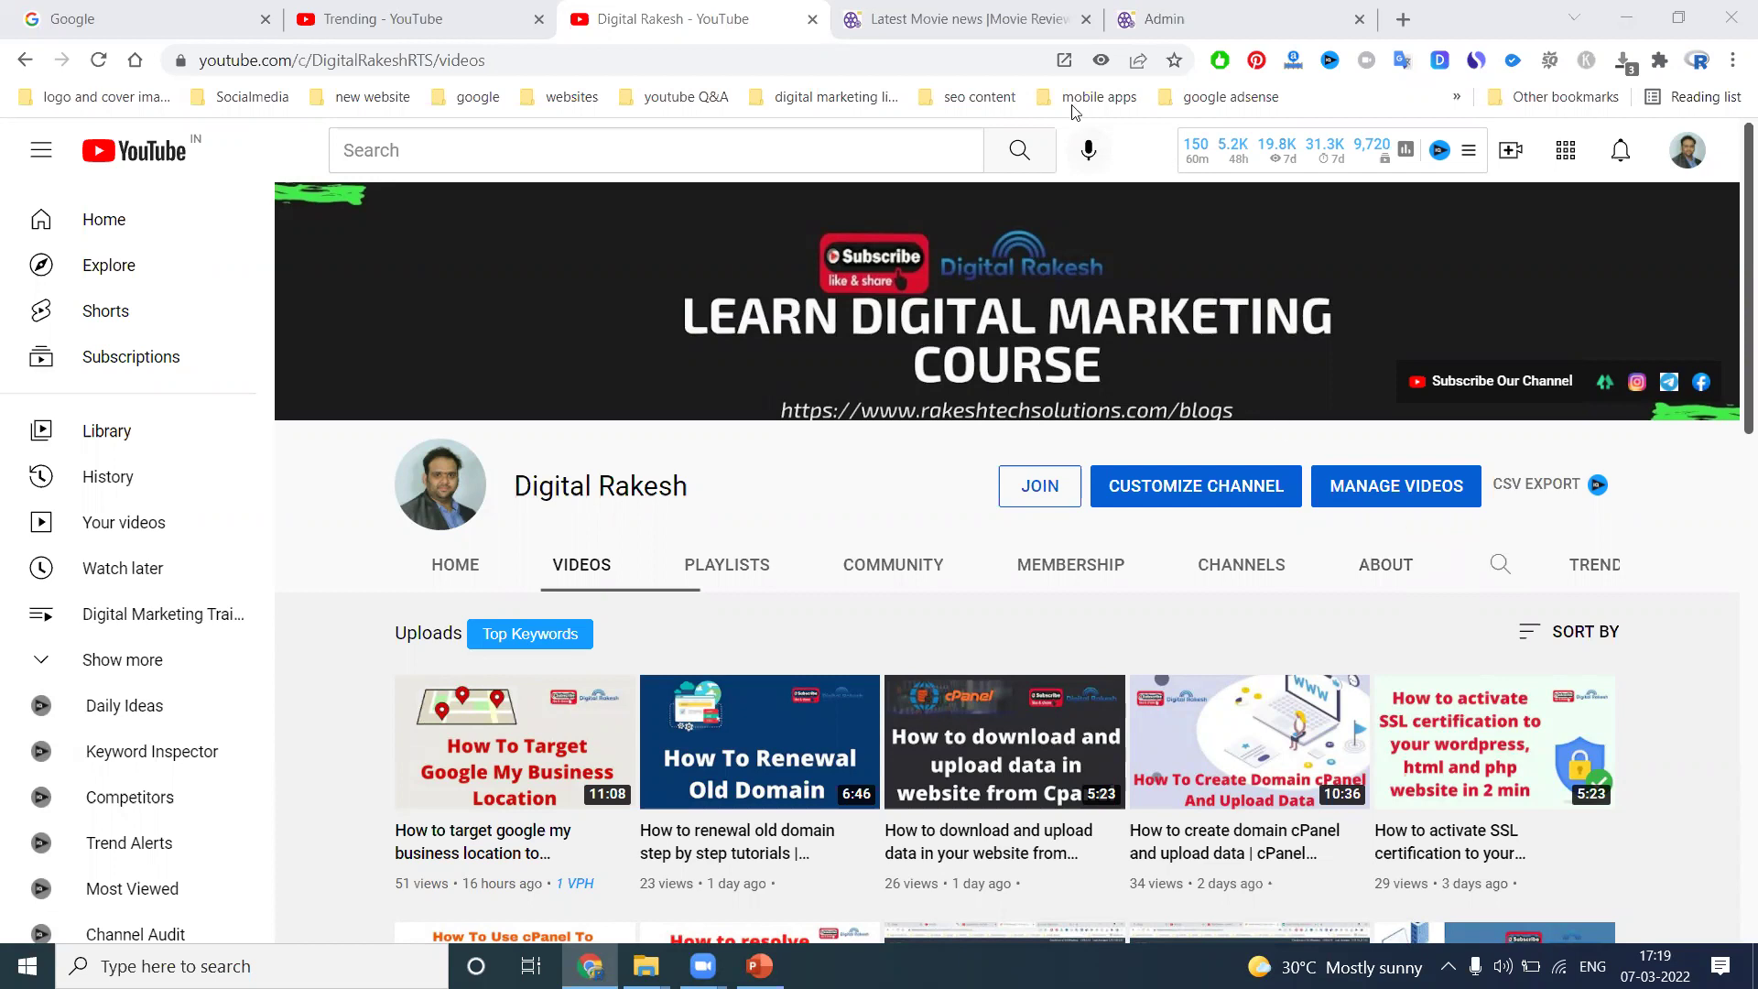
# Open the trending Chiranjeevi & Nayantara movie scene video in a separate tab, skip its ad and pause playback
pyautogui.click(958, 33)
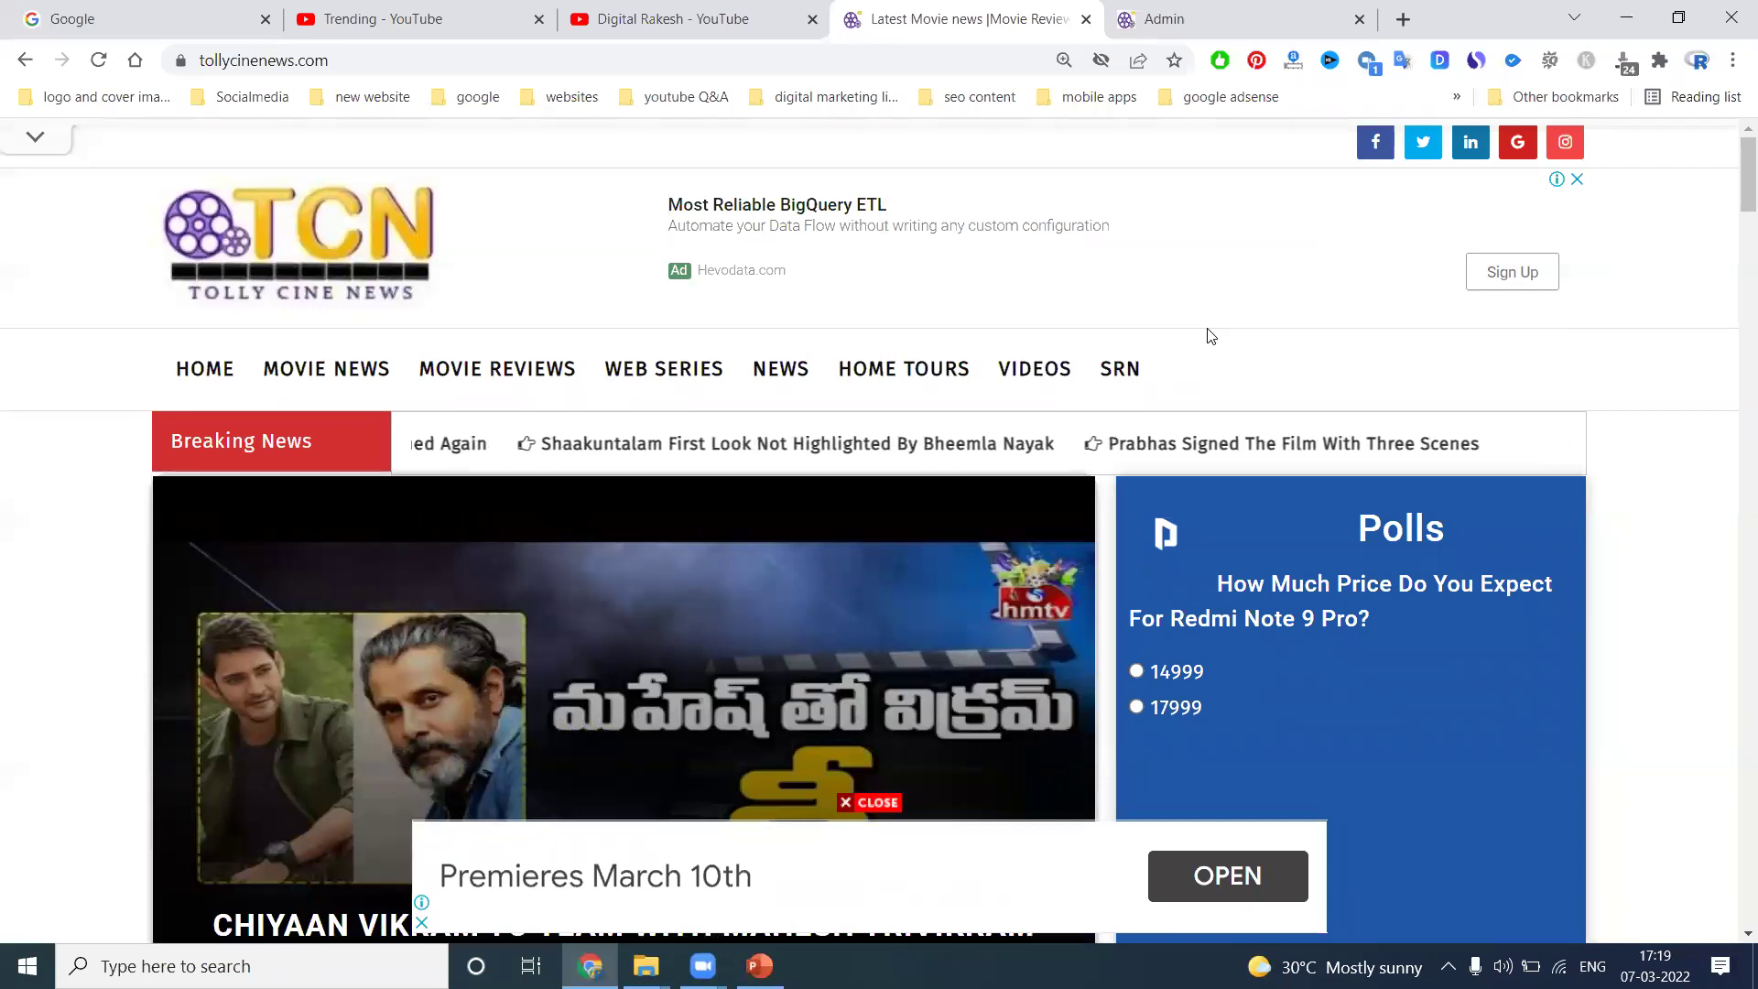
pyautogui.click(456, 8)
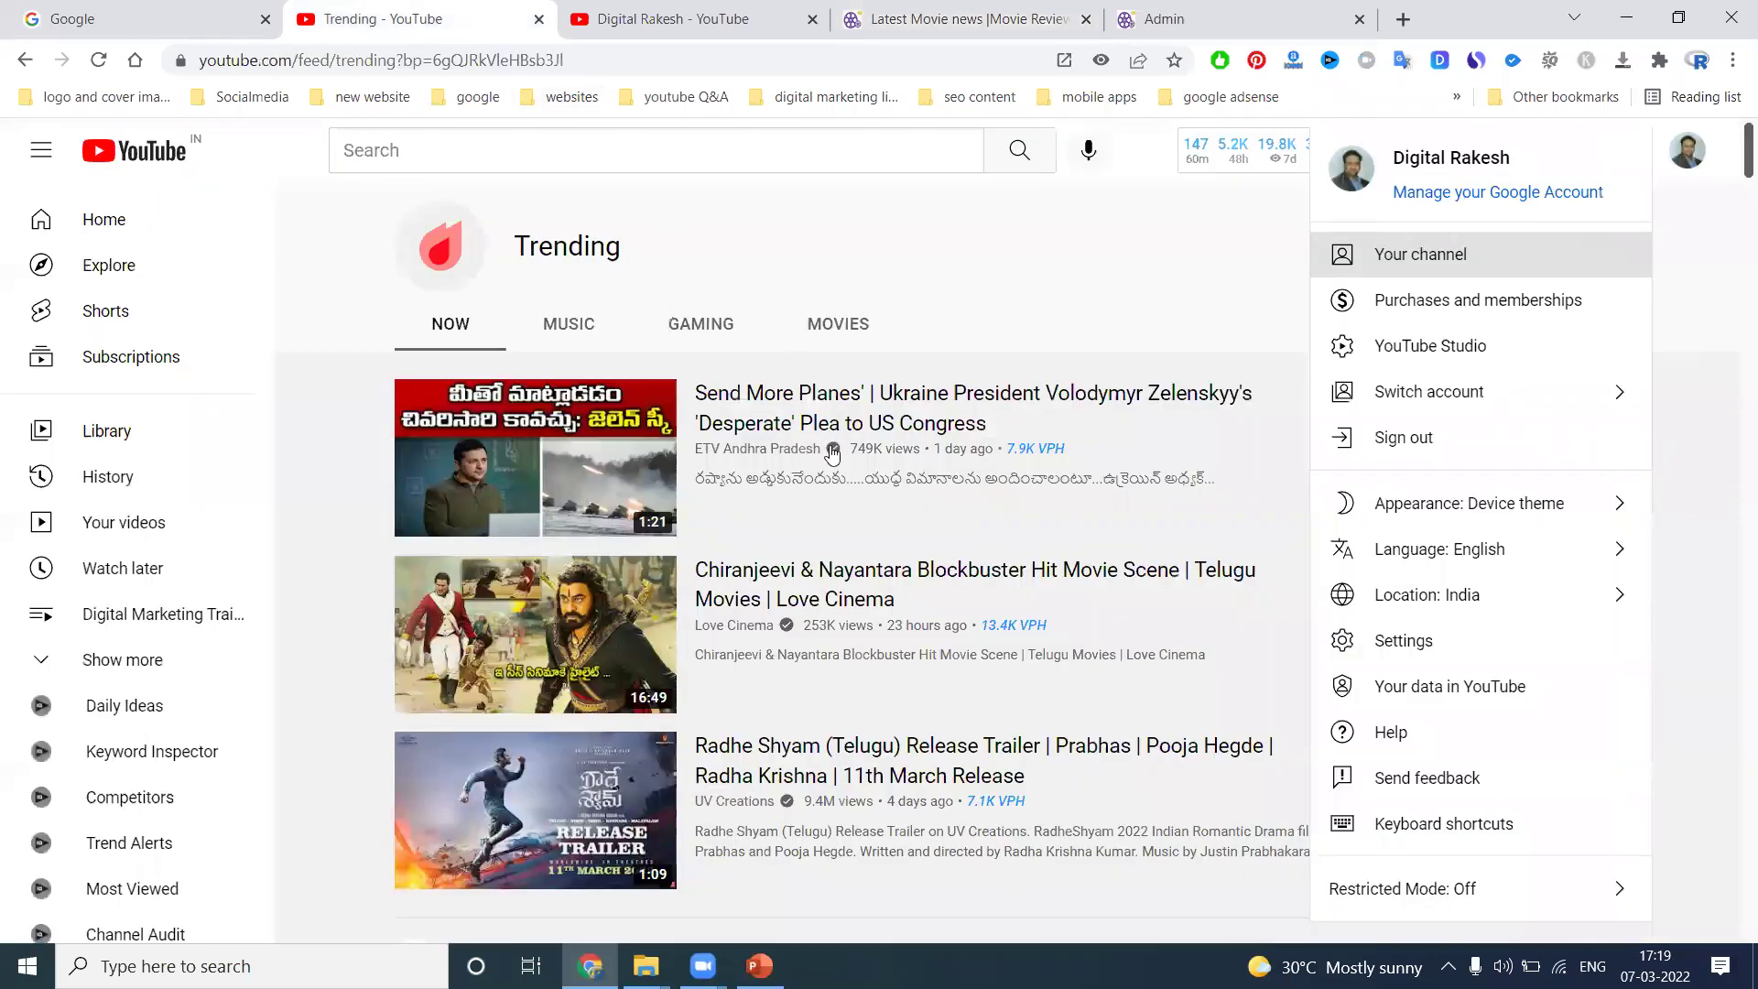
pyautogui.middleClick(827, 579)
pyautogui.hotkey('ctrl', 'Tab')
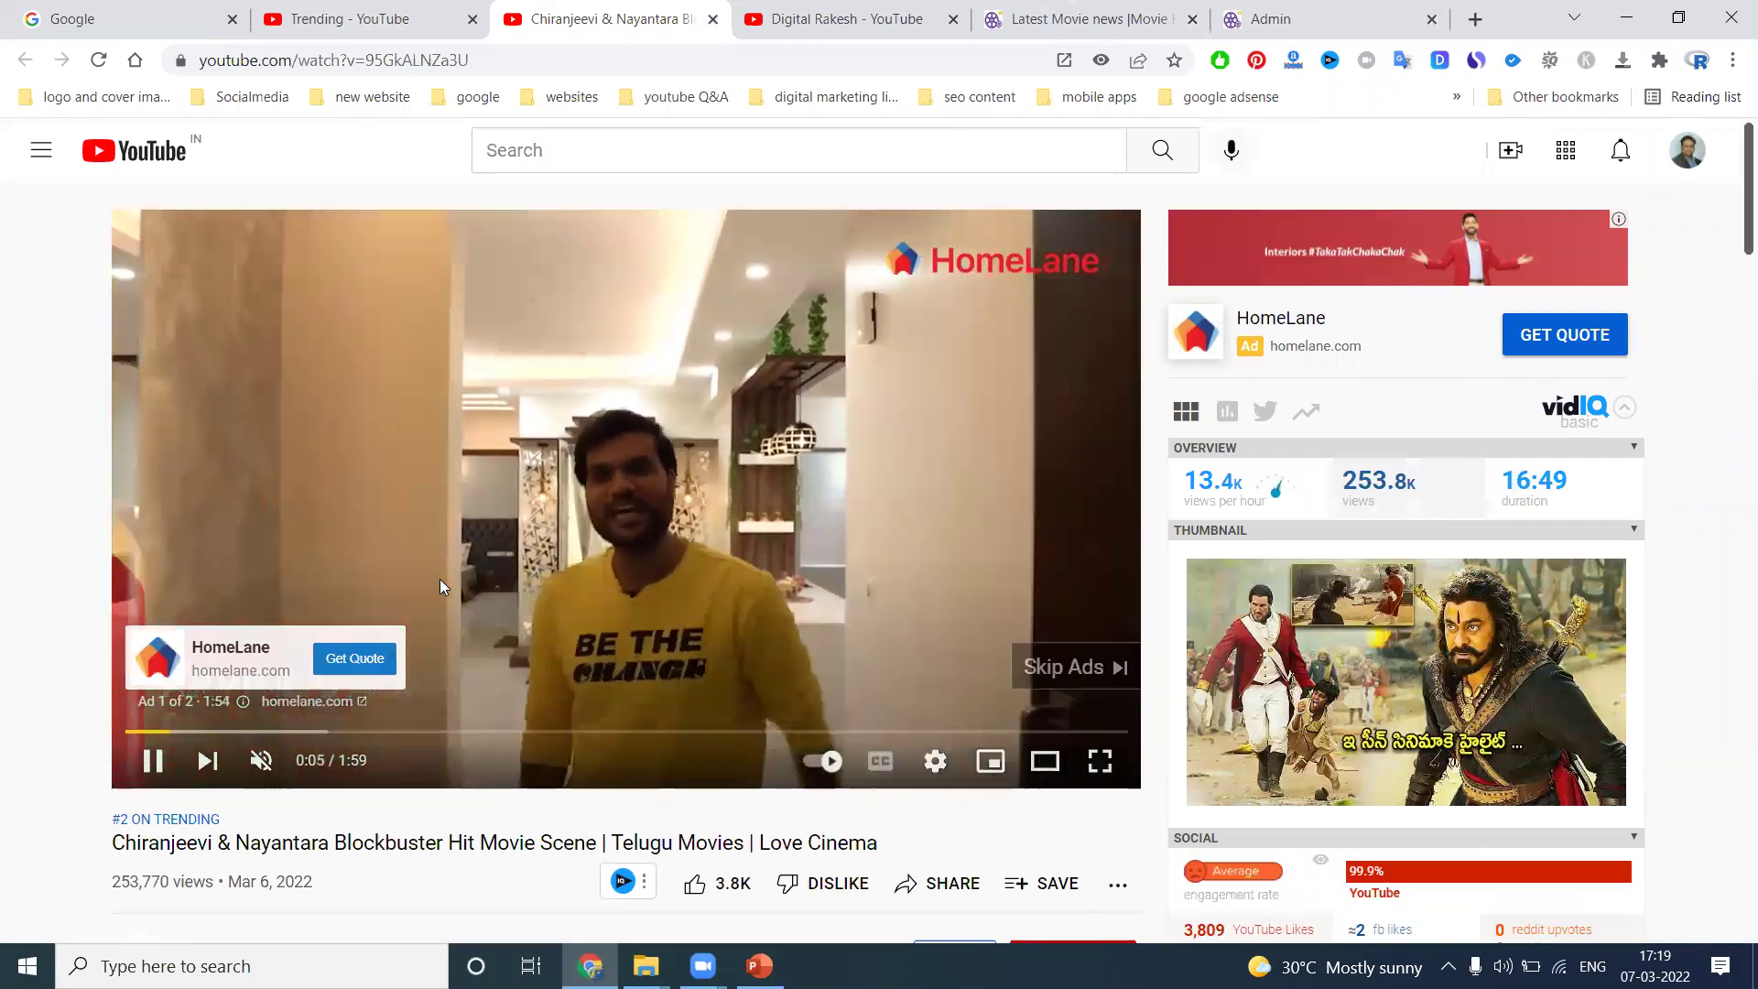
pyautogui.click(440, 581)
pyautogui.click(1090, 663)
pyautogui.click(700, 560)
pyautogui.scroll(-3, 165, 544)
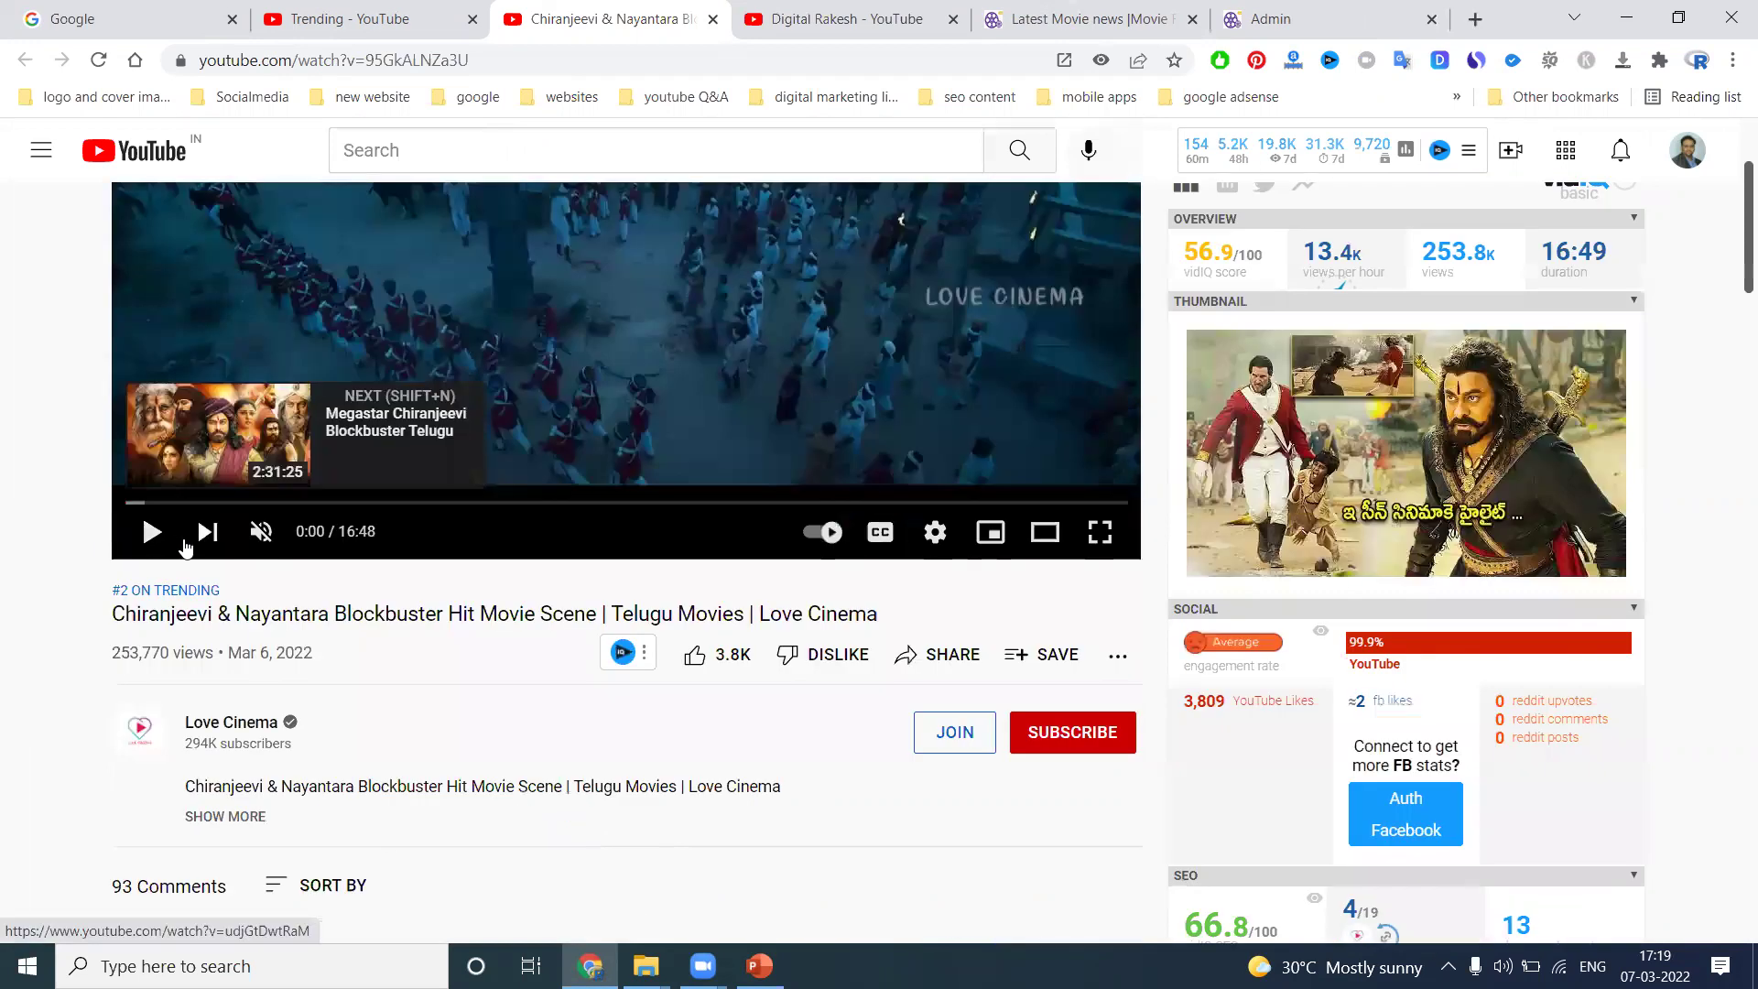
# Open a blank Notepad document, paste the video's full title into it and maximize the window
pyautogui.press('super+r')
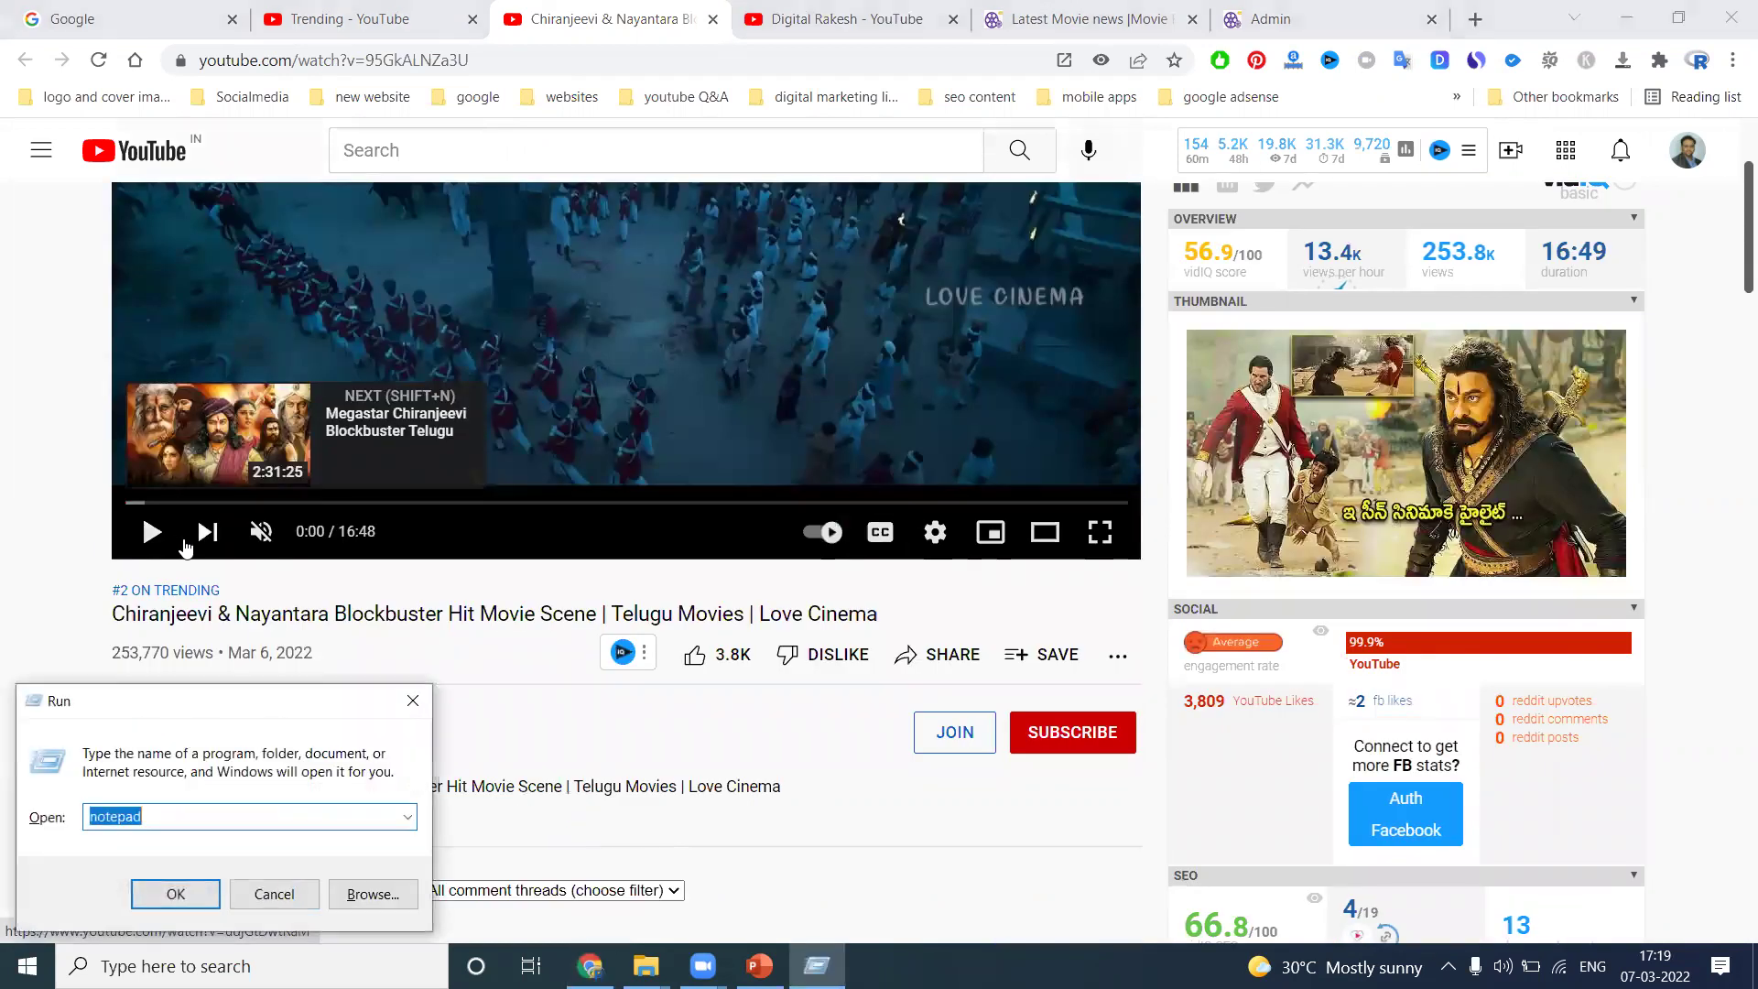
pyautogui.press('Return')
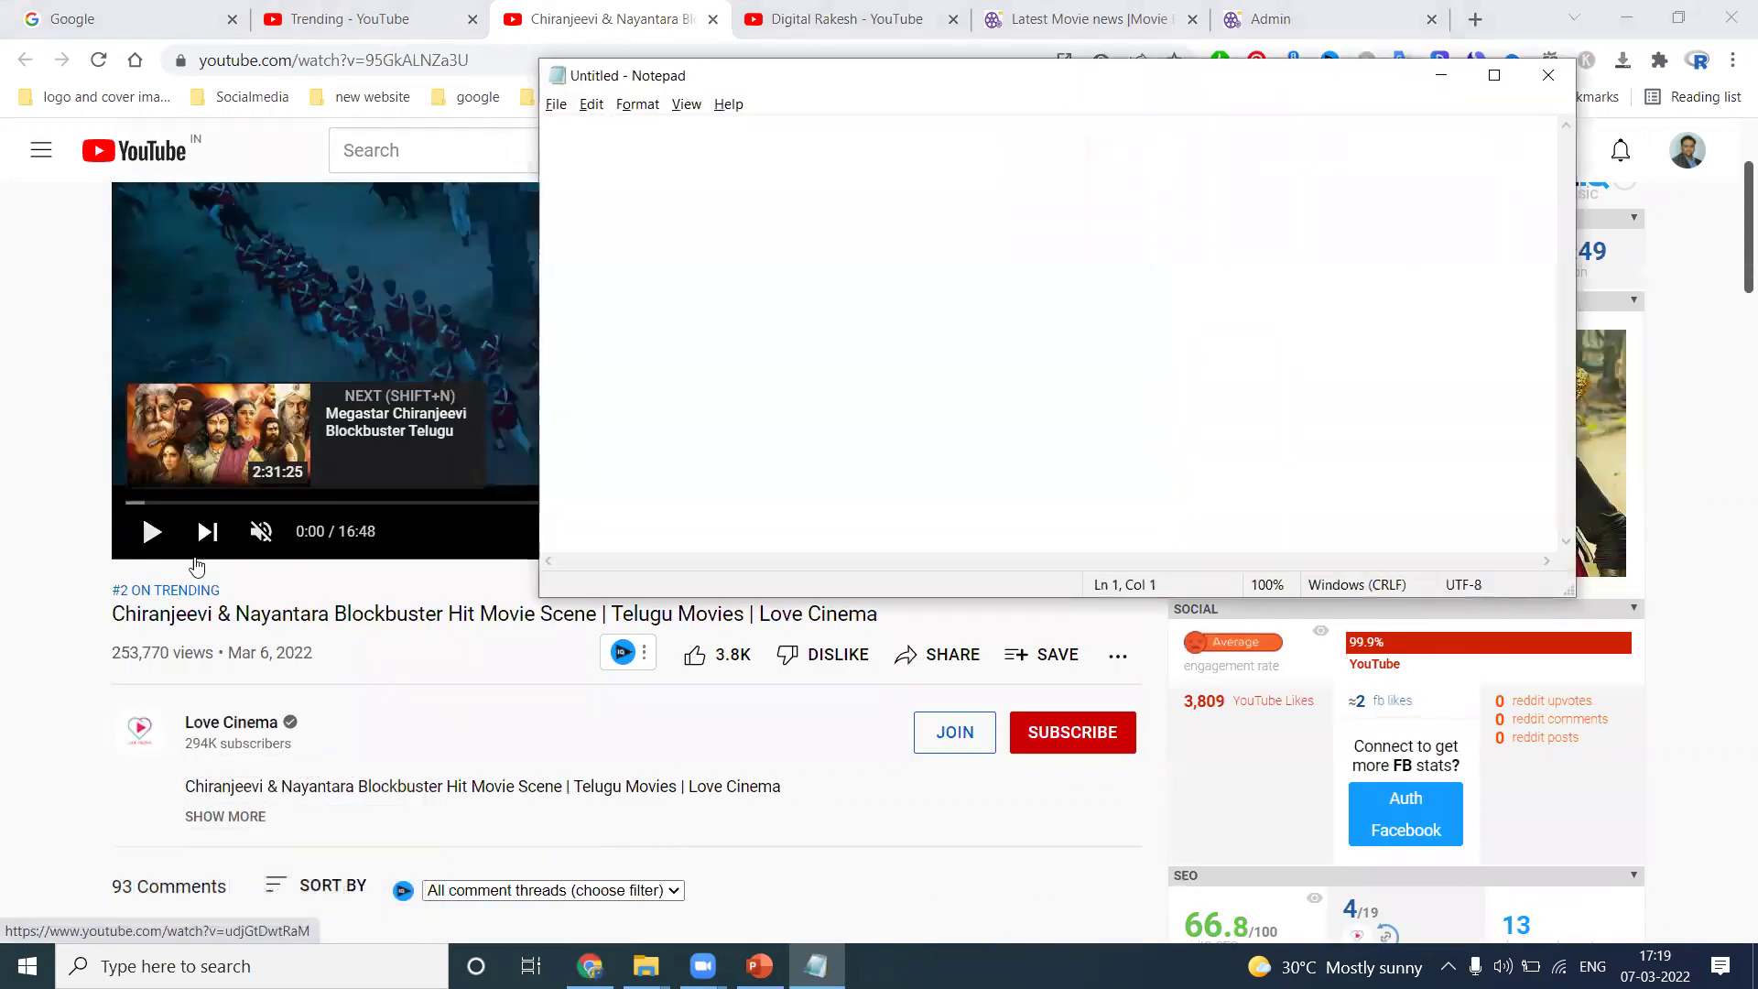
pyautogui.click(190, 561)
pyautogui.tripleClick(333, 615)
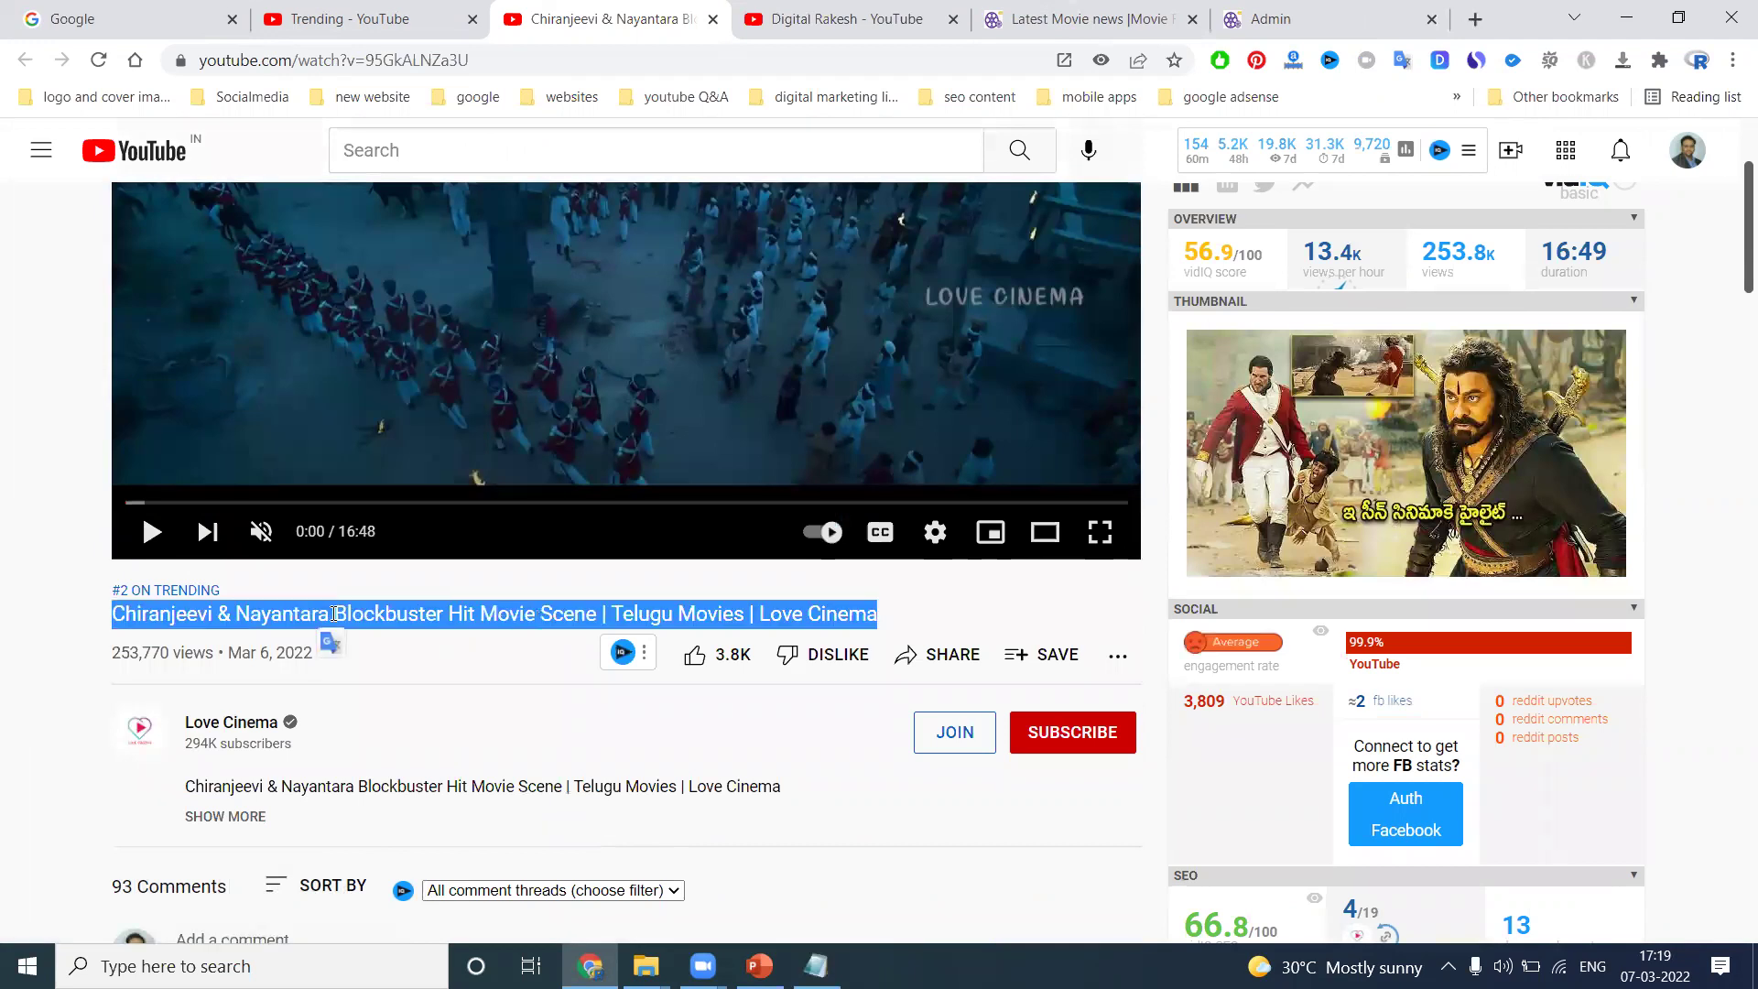
pyautogui.hotkey('ctrl', 'c')
pyautogui.click(816, 966)
pyautogui.hotkey('ctrl', 'v')
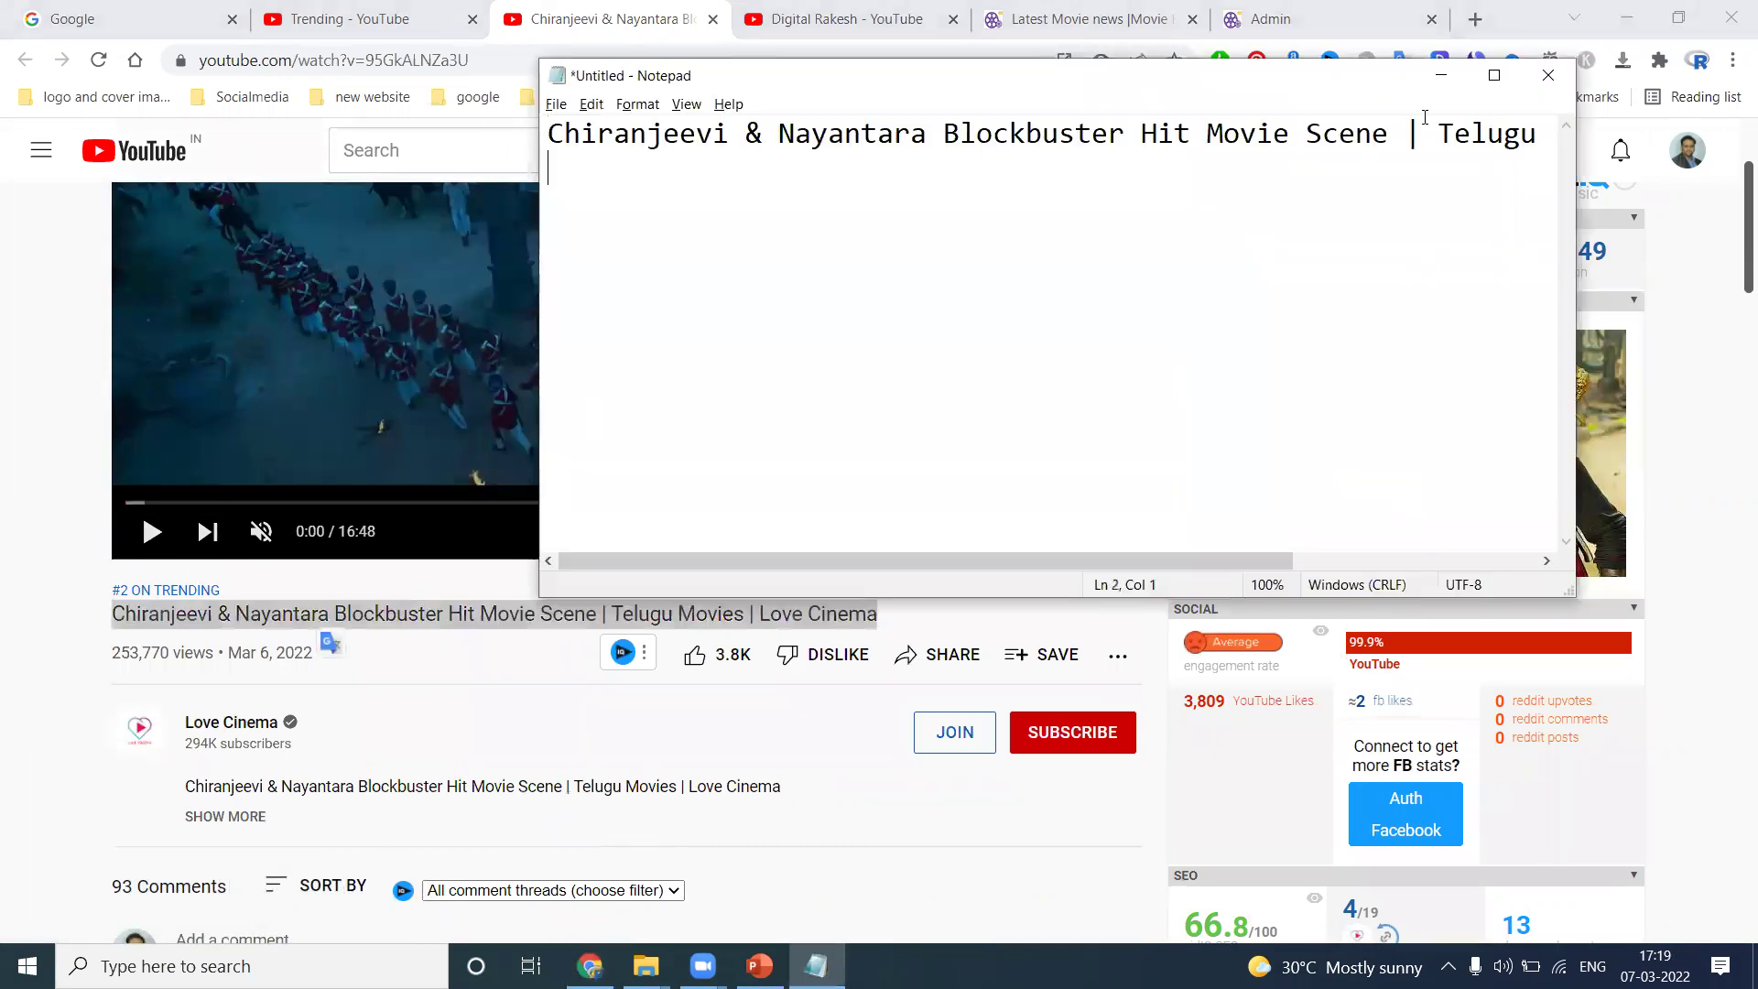
pyautogui.click(1497, 77)
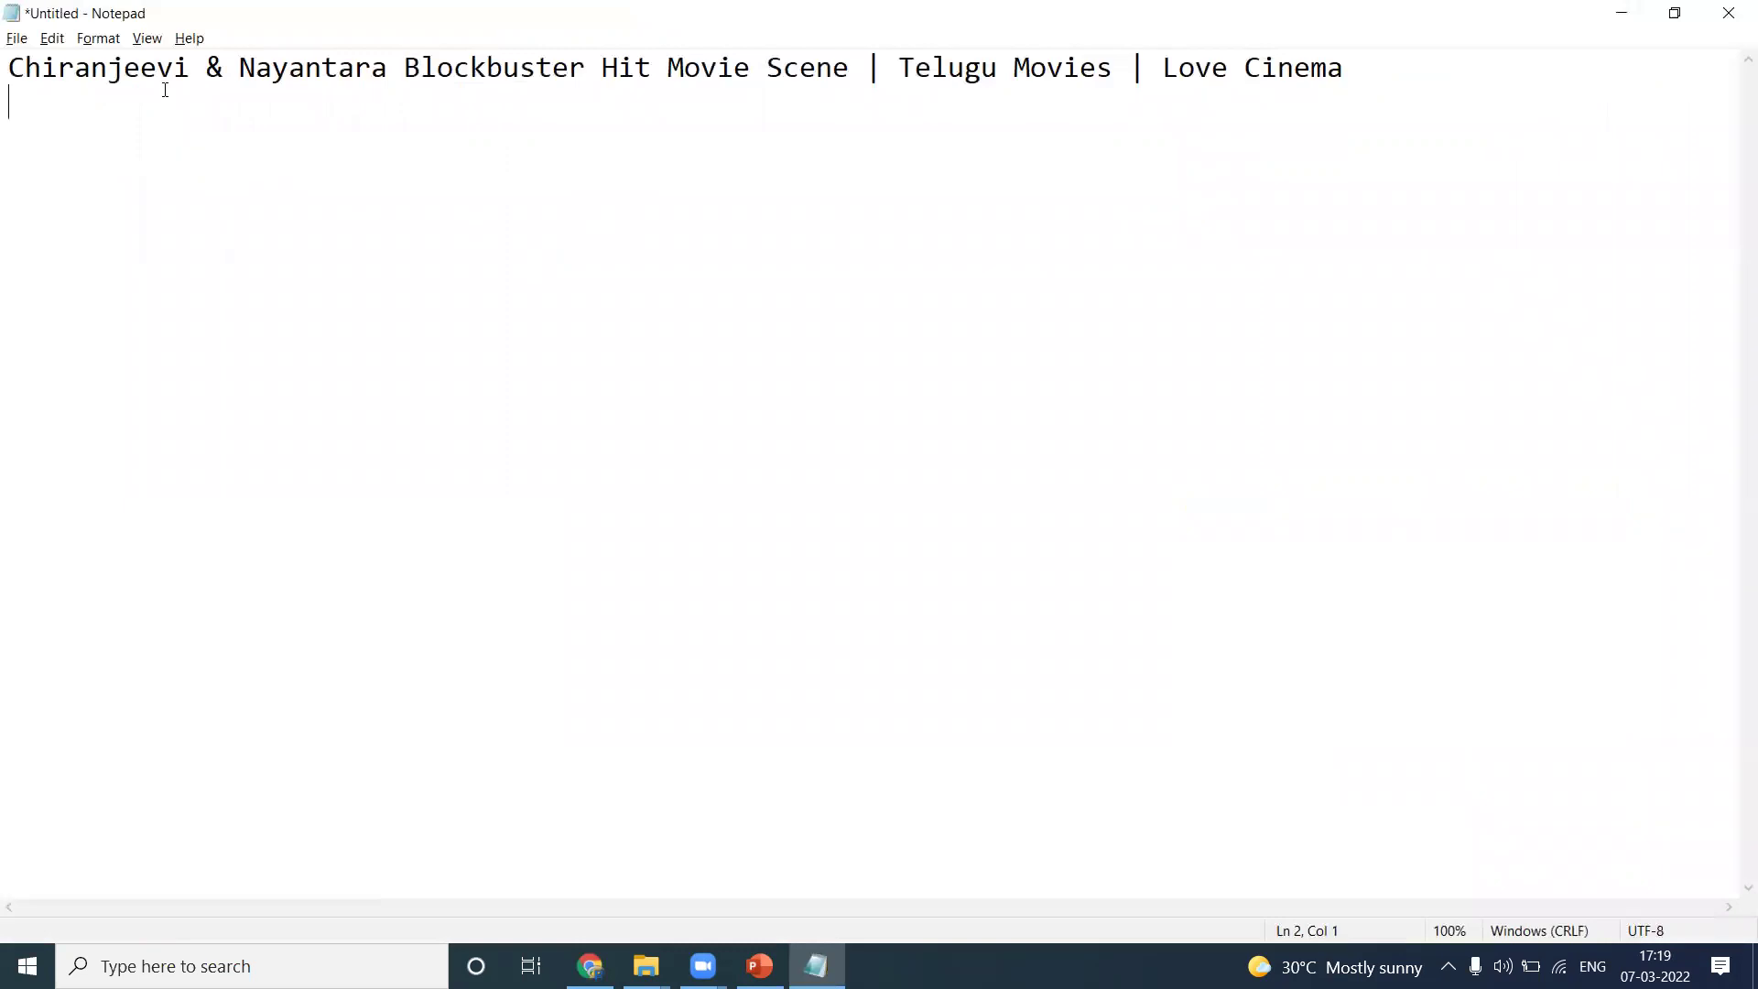
# Replace "&" with "and" in the pasted title and remove the words "Blockbuster Hit"
pyautogui.moveTo(220, 69); pyautogui.dragTo(200, 69)
pyautogui.write('and')
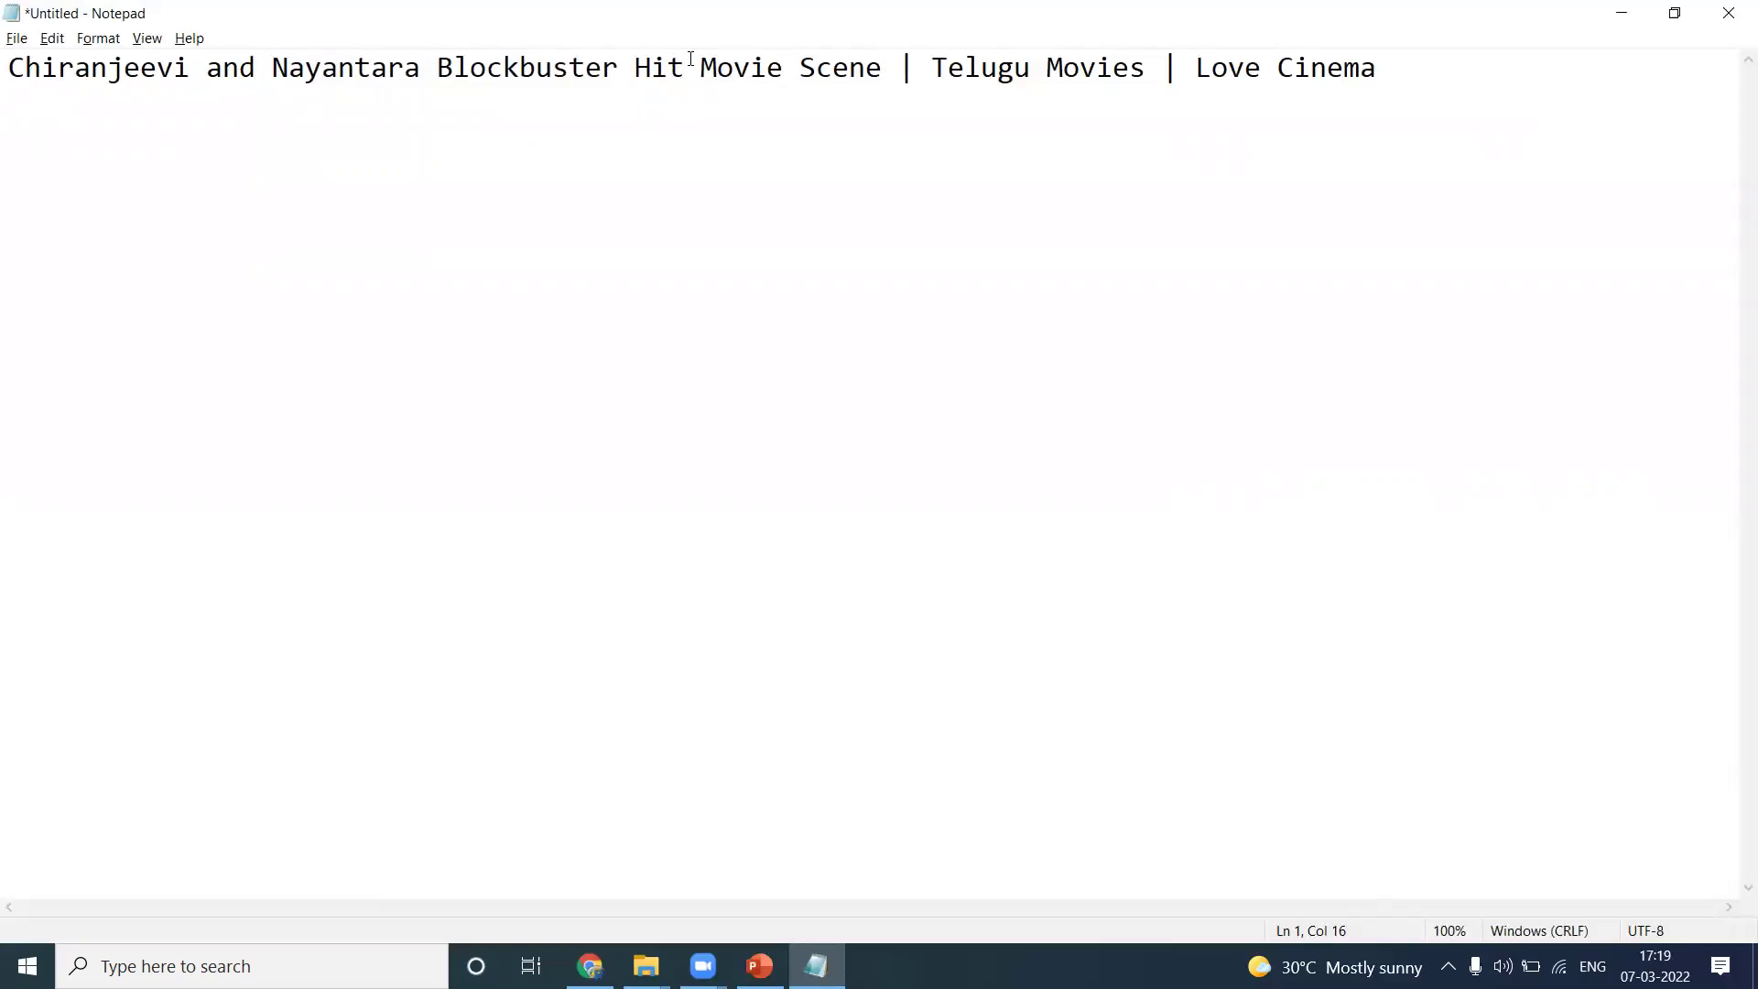
pyautogui.moveTo(693, 64); pyautogui.dragTo(437, 78)
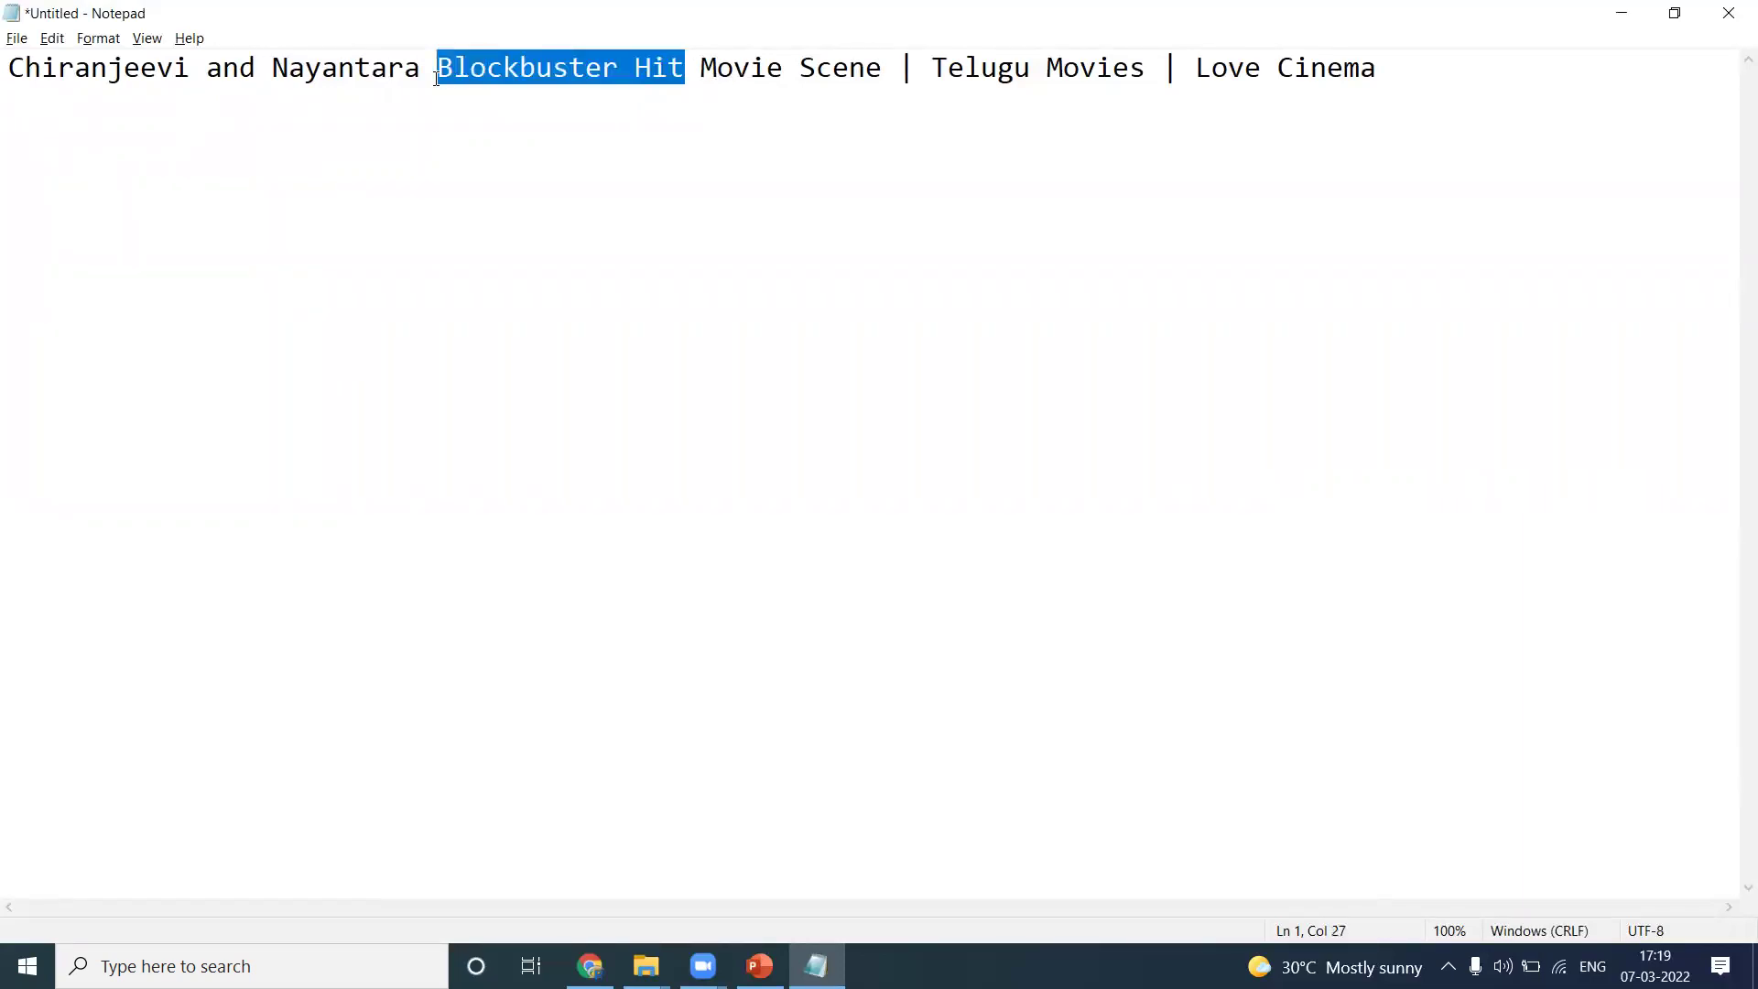
pyautogui.press('Delete')
pyautogui.press('Delete')
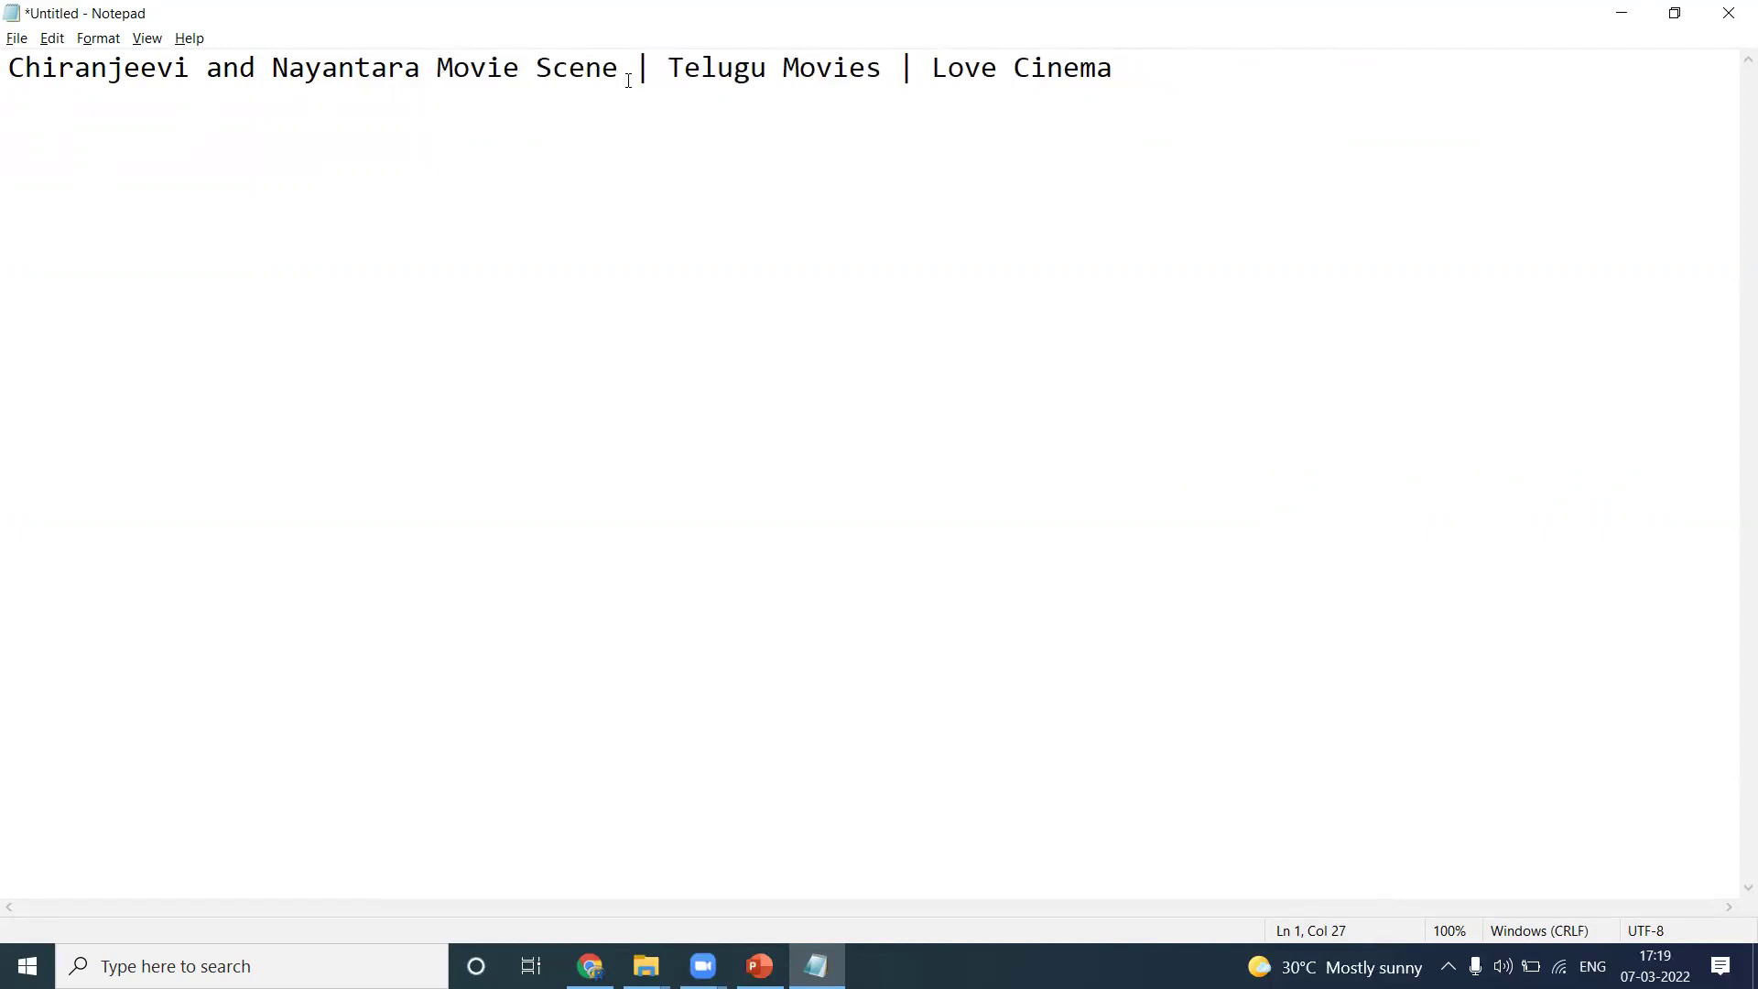
# Start a new post in the Tolly Cine News admin and paste "Chiranjeevi and Nayantara Movie Scene" from Notepad as its title
pyautogui.moveTo(620, 69); pyautogui.dragTo(9, 84)
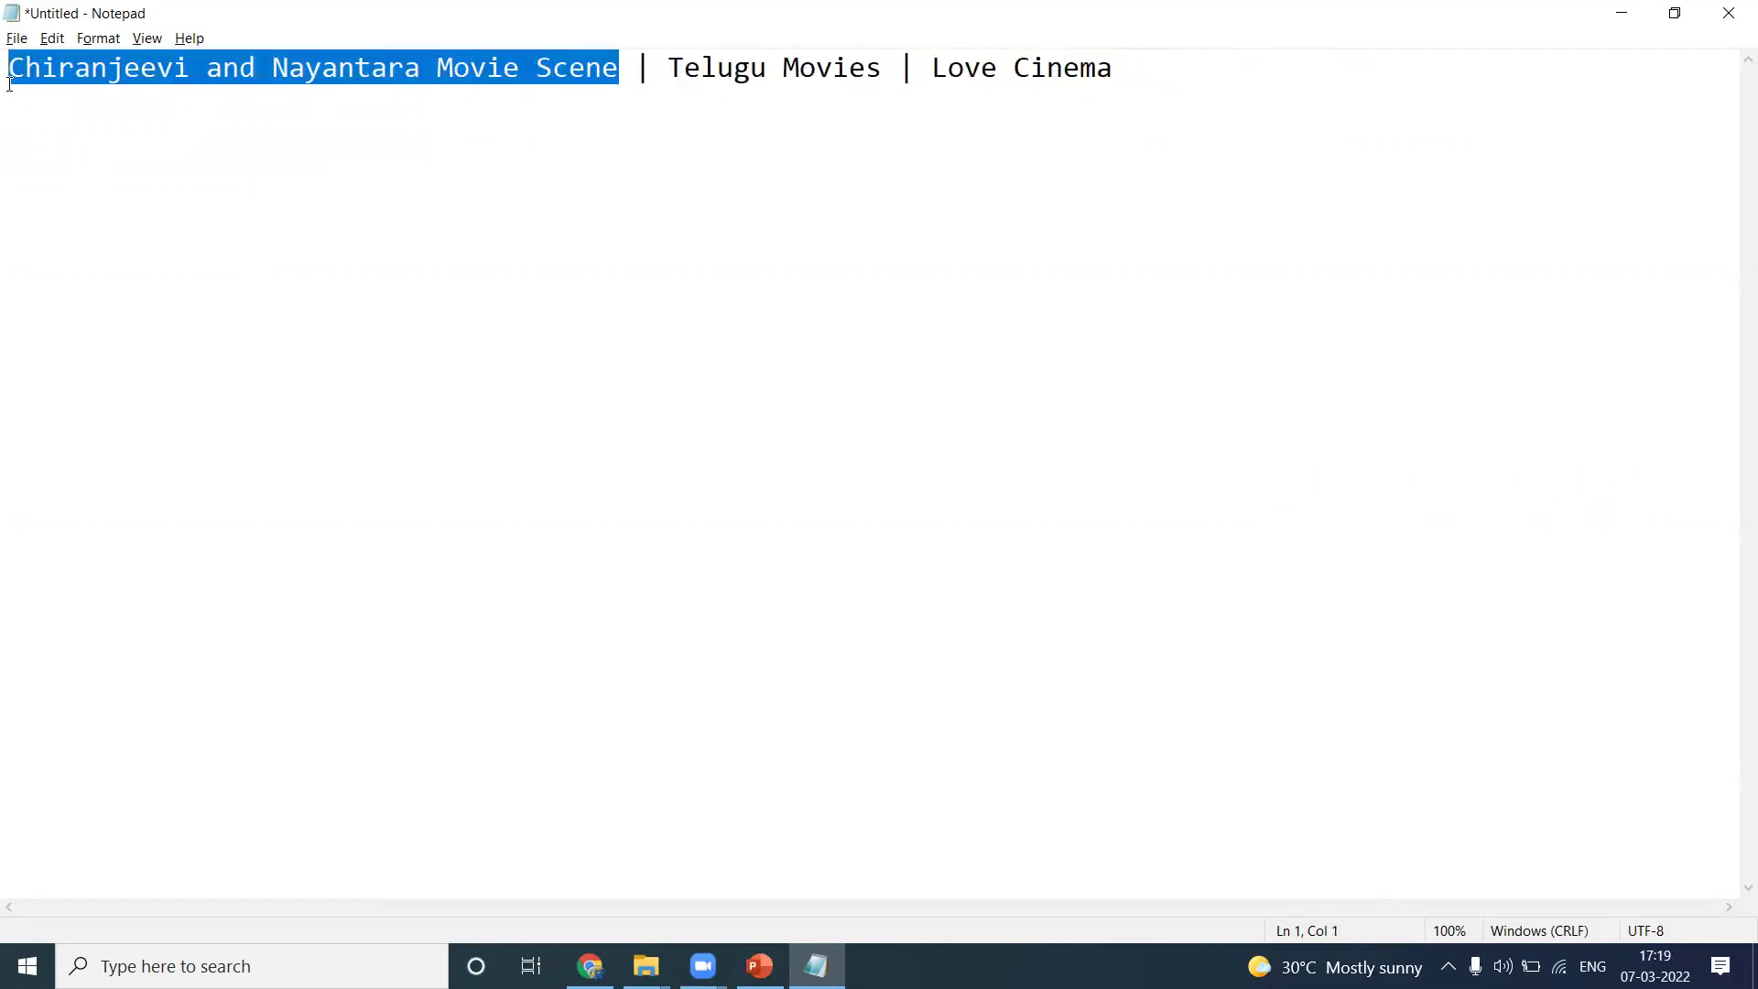
pyautogui.hotkey('alt', 'Tab')
pyautogui.click(1273, 18)
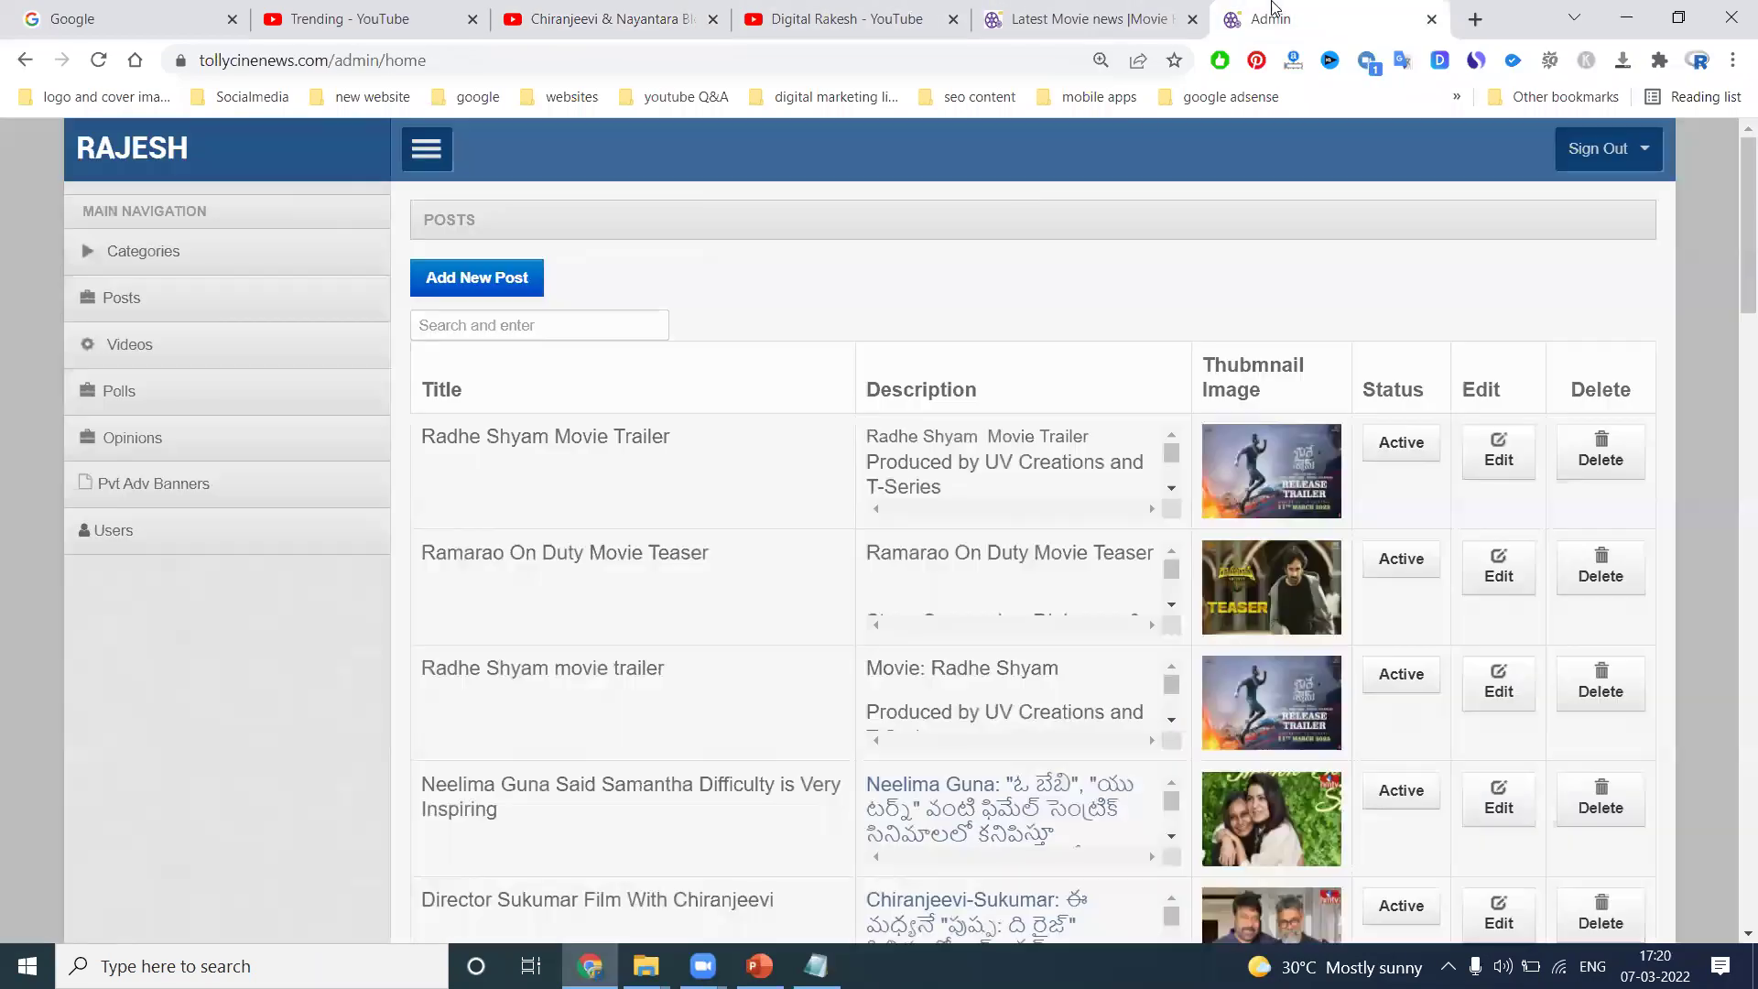
pyautogui.click(491, 280)
pyautogui.click(747, 280)
pyautogui.hotkey('ctrl', 'v')
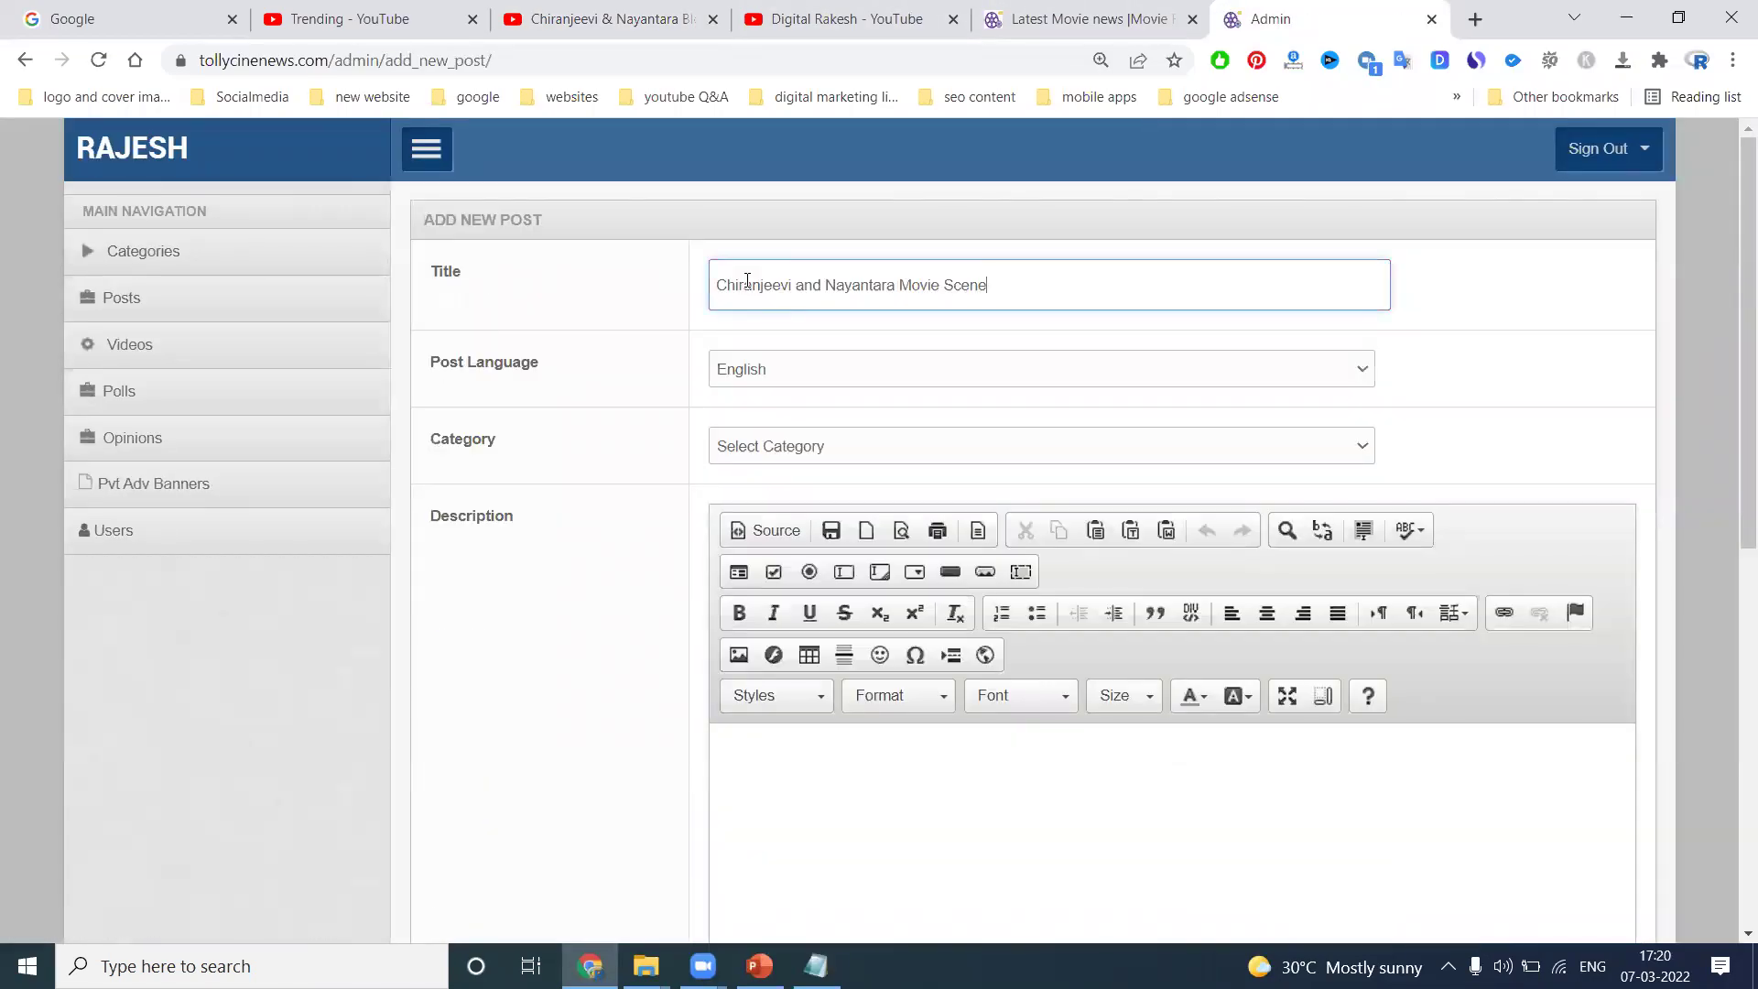
# Open the Radhe Shyam Movie Trailer post on the live site and examine how its title forms the URL
pyautogui.click(1030, 11)
pyautogui.scroll(-5, 586, 509)
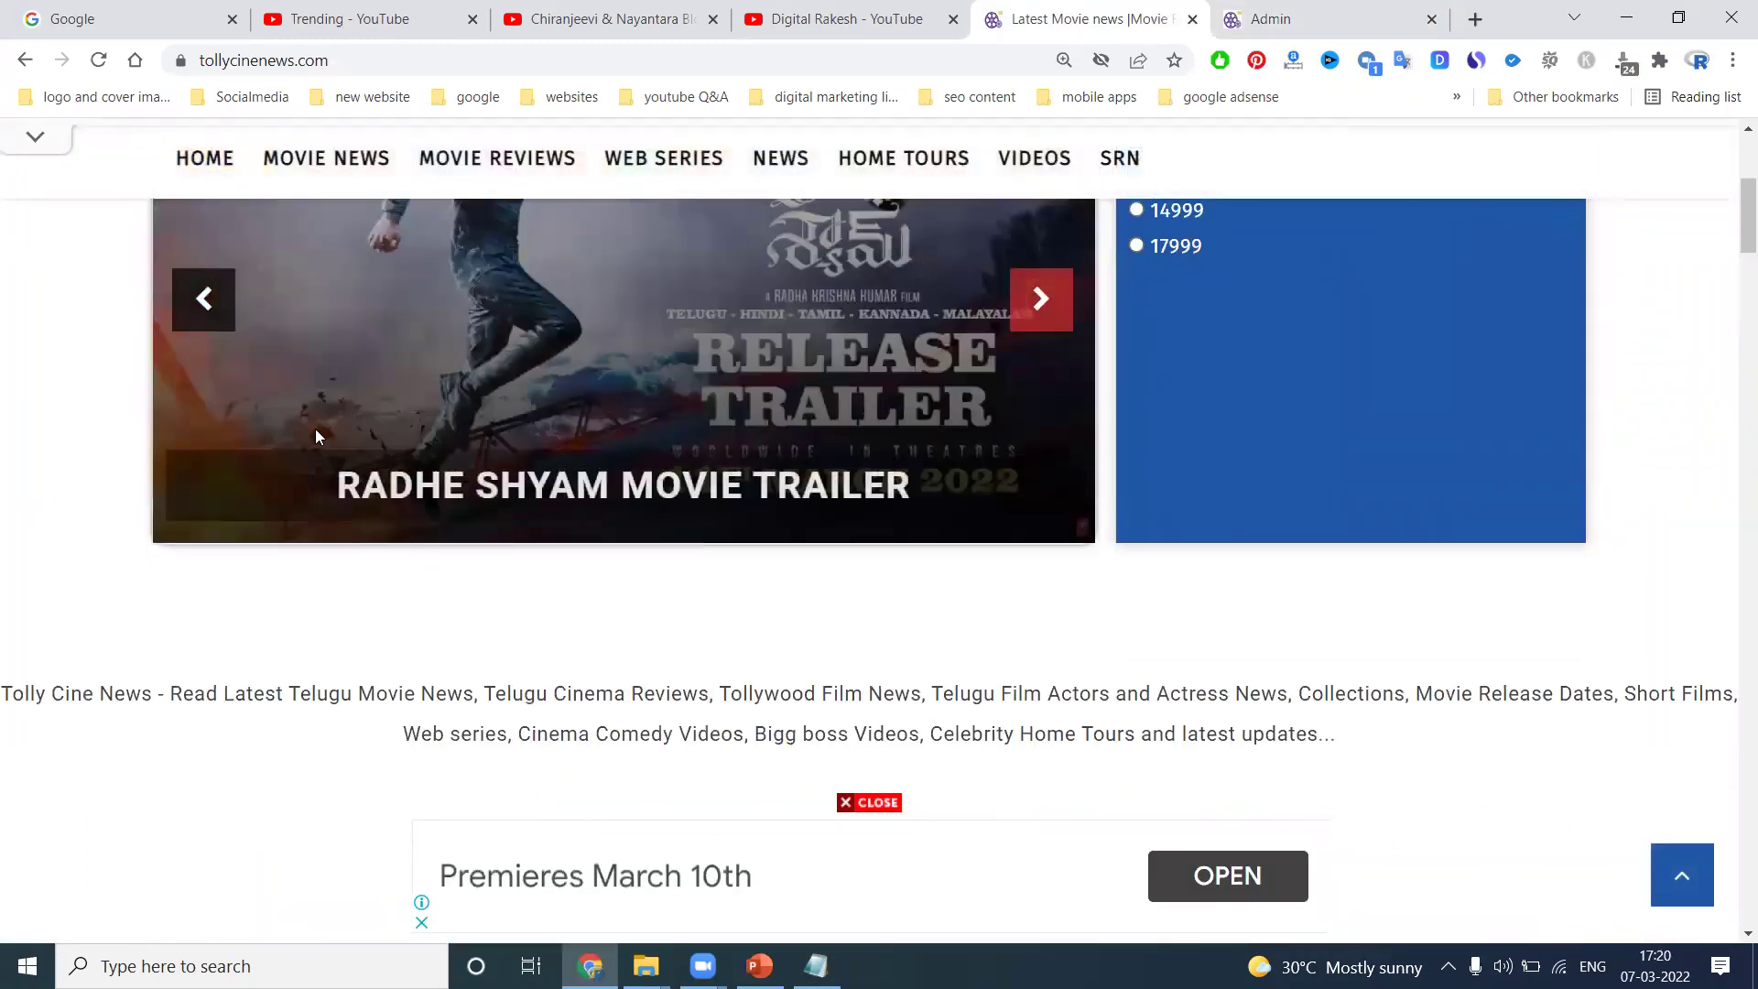
pyautogui.click(397, 492)
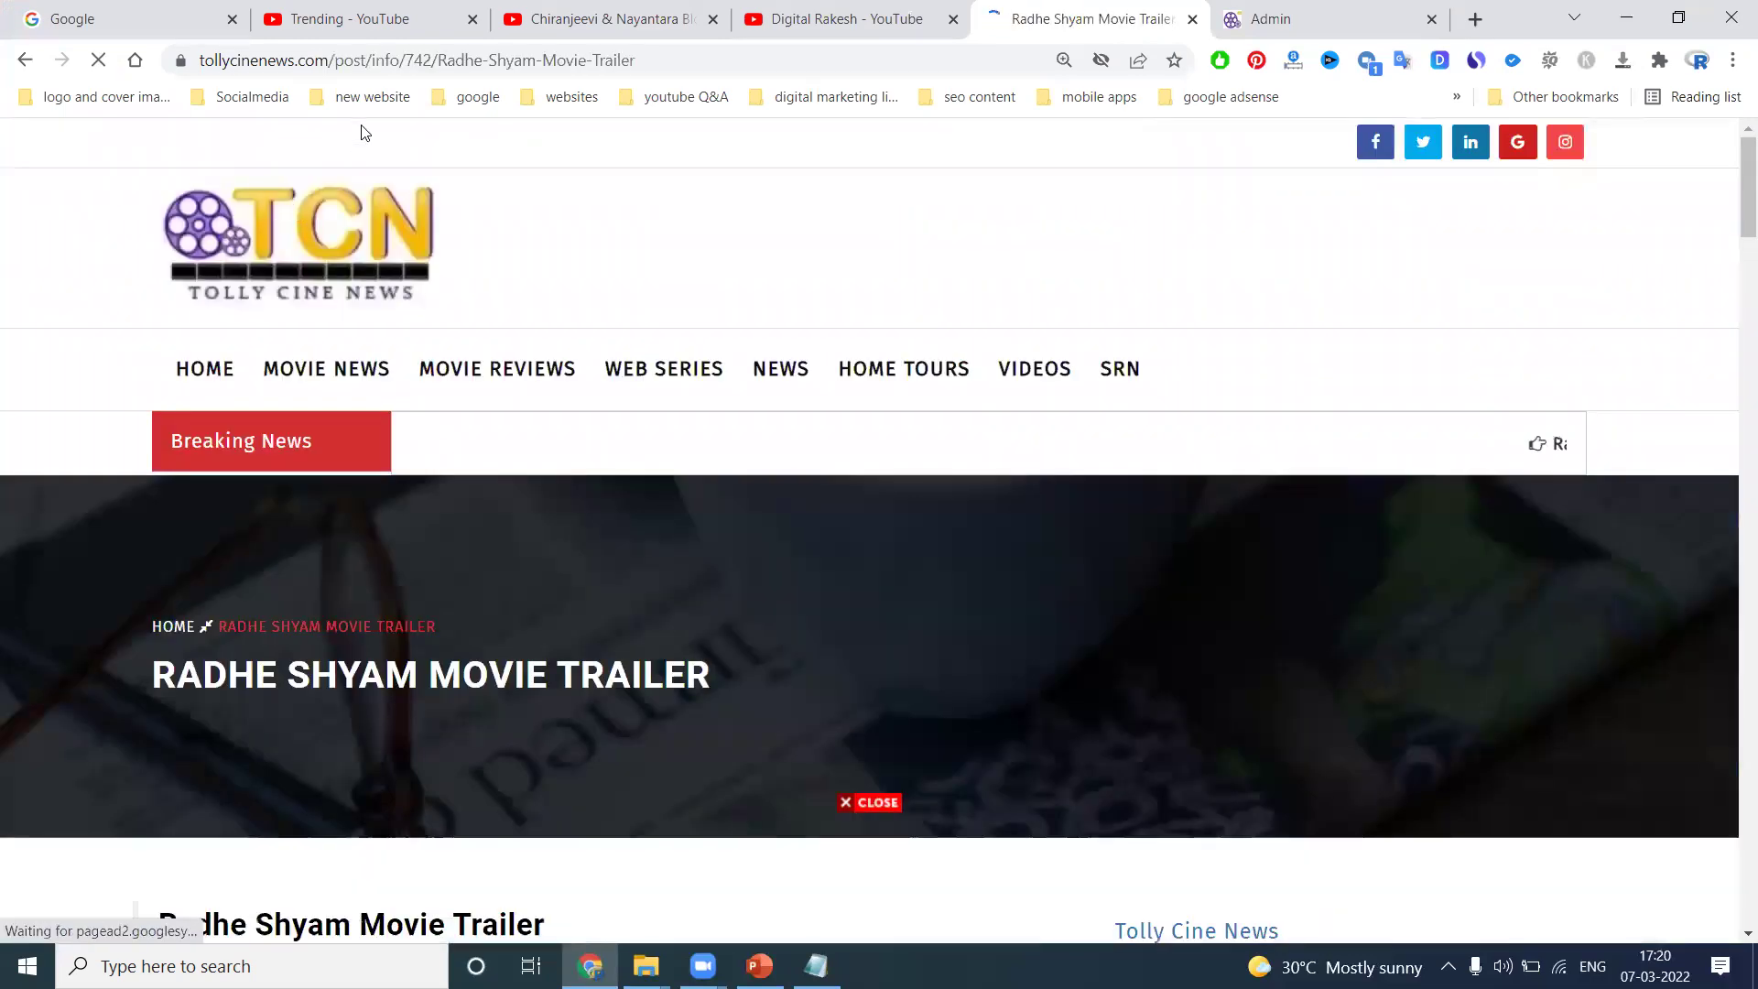
pyautogui.moveTo(451, 67); pyautogui.dragTo(728, 63)
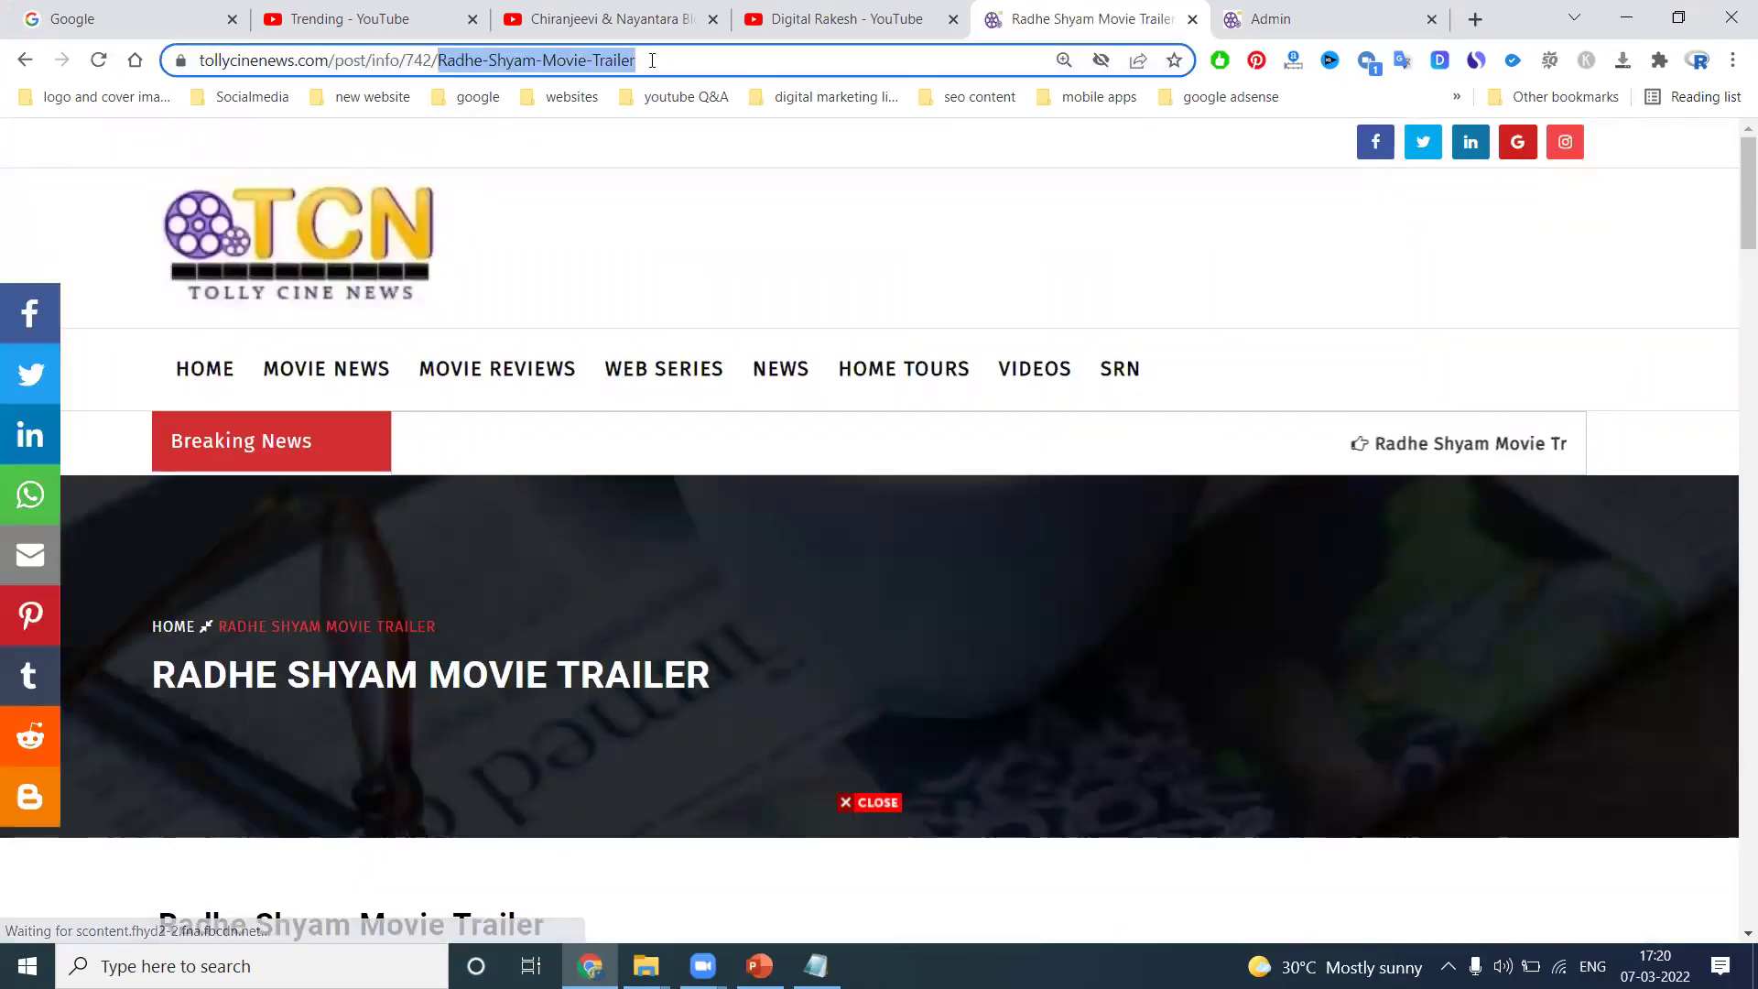
# Return to the new post form and set its category to Movie News(english)
pyautogui.click(1232, 18)
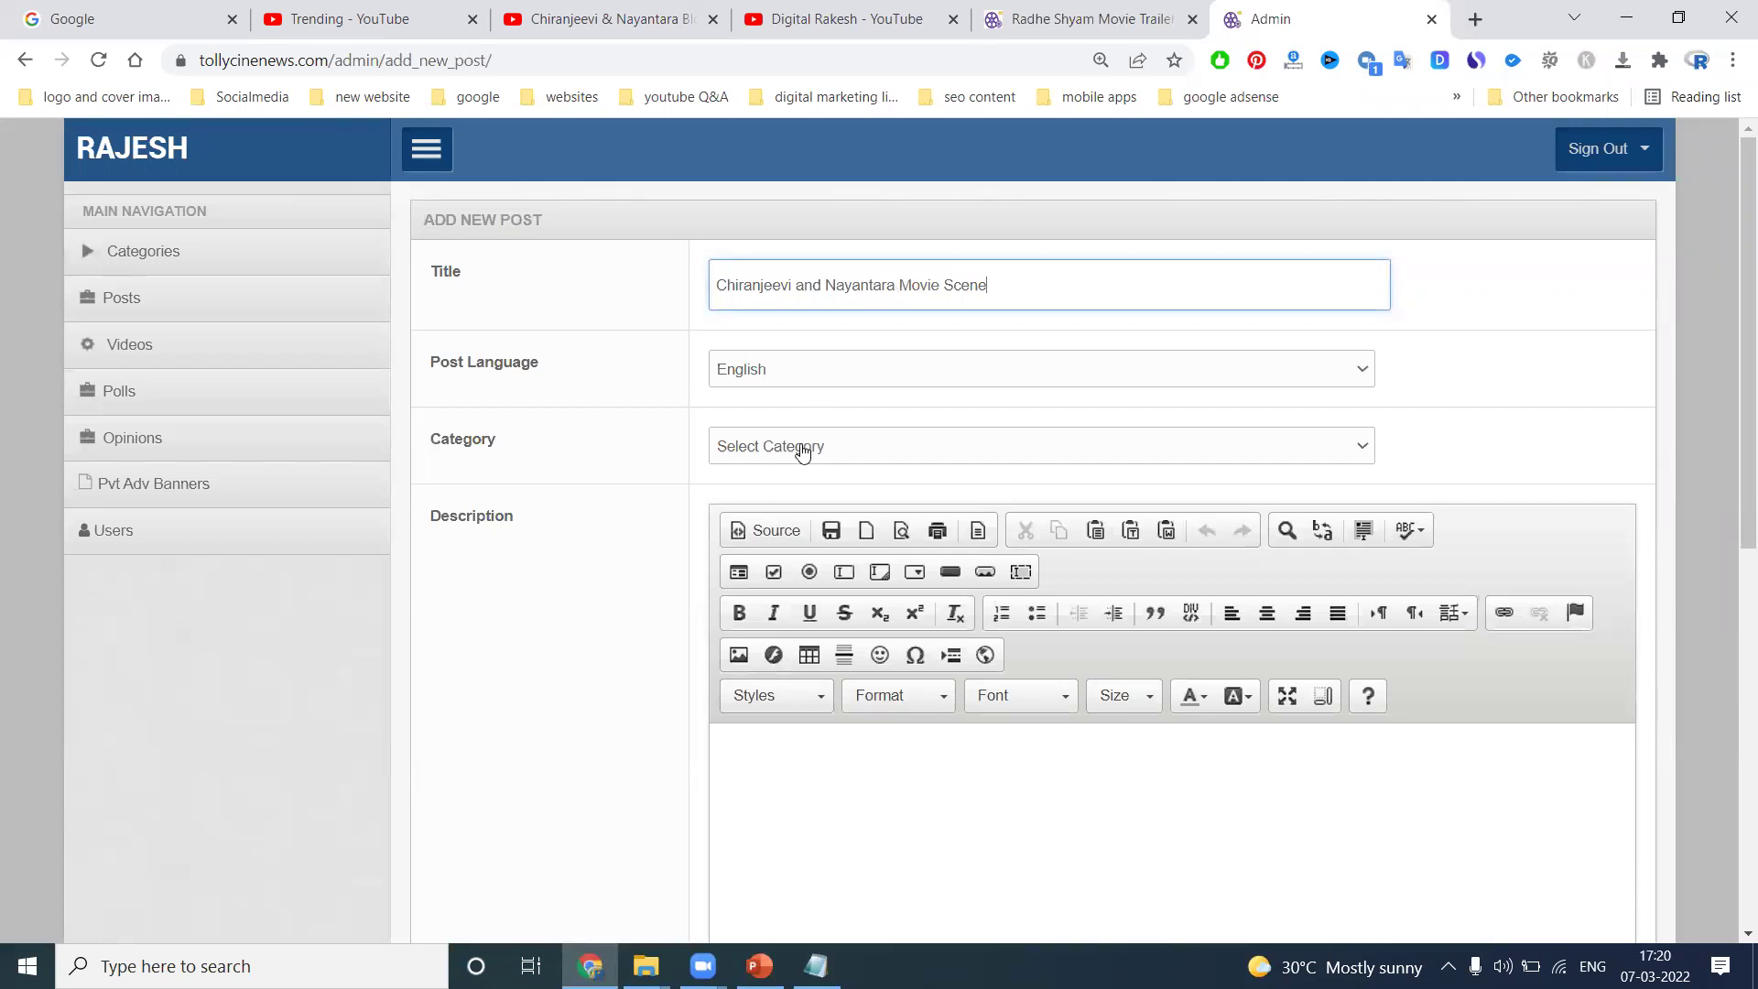
pyautogui.click(760, 447)
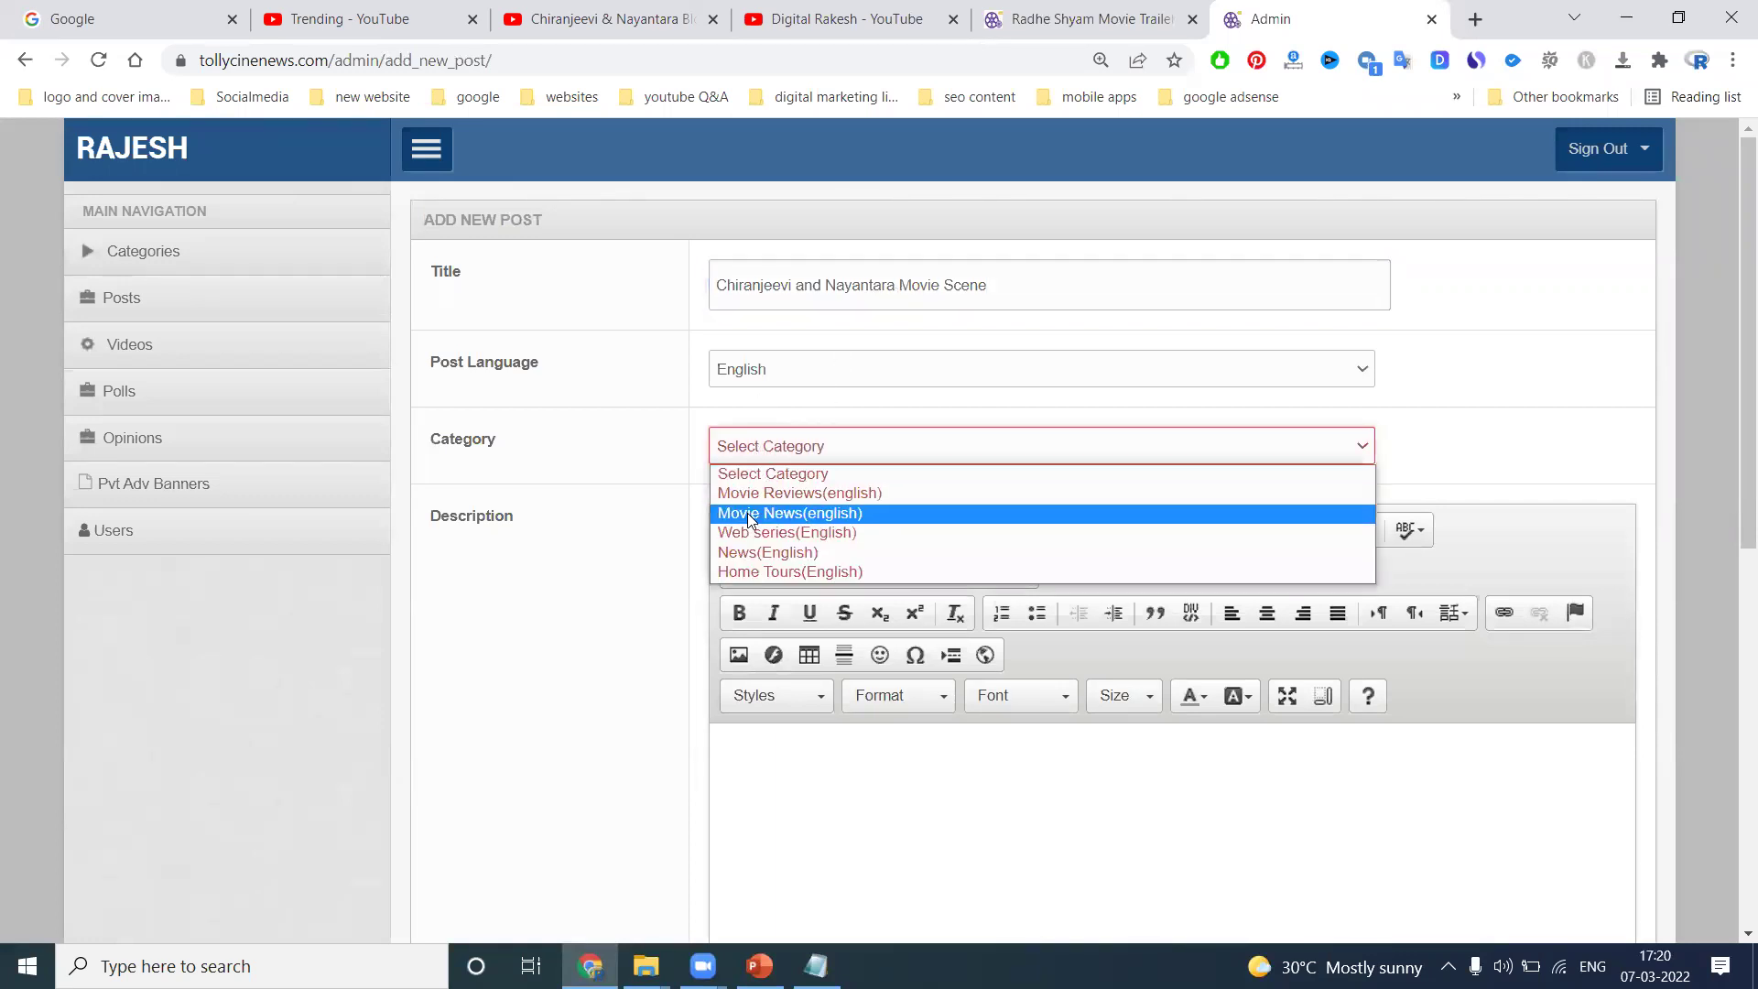
pyautogui.click(787, 513)
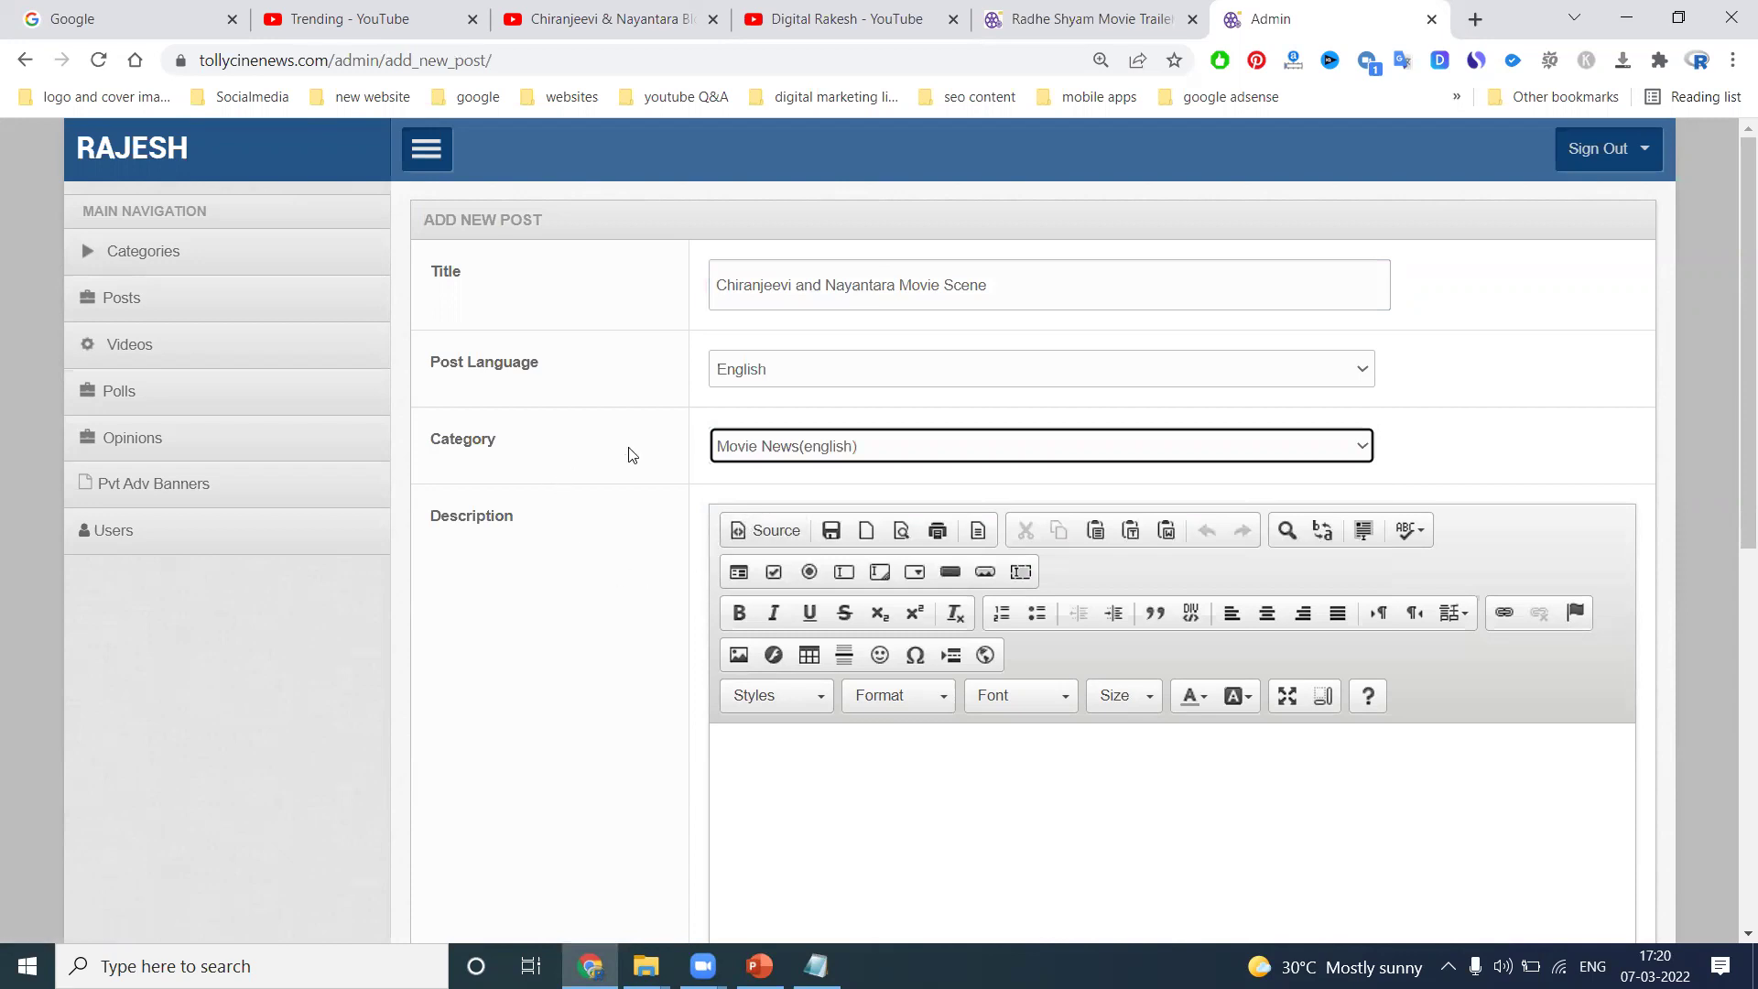
pyautogui.click(724, 454)
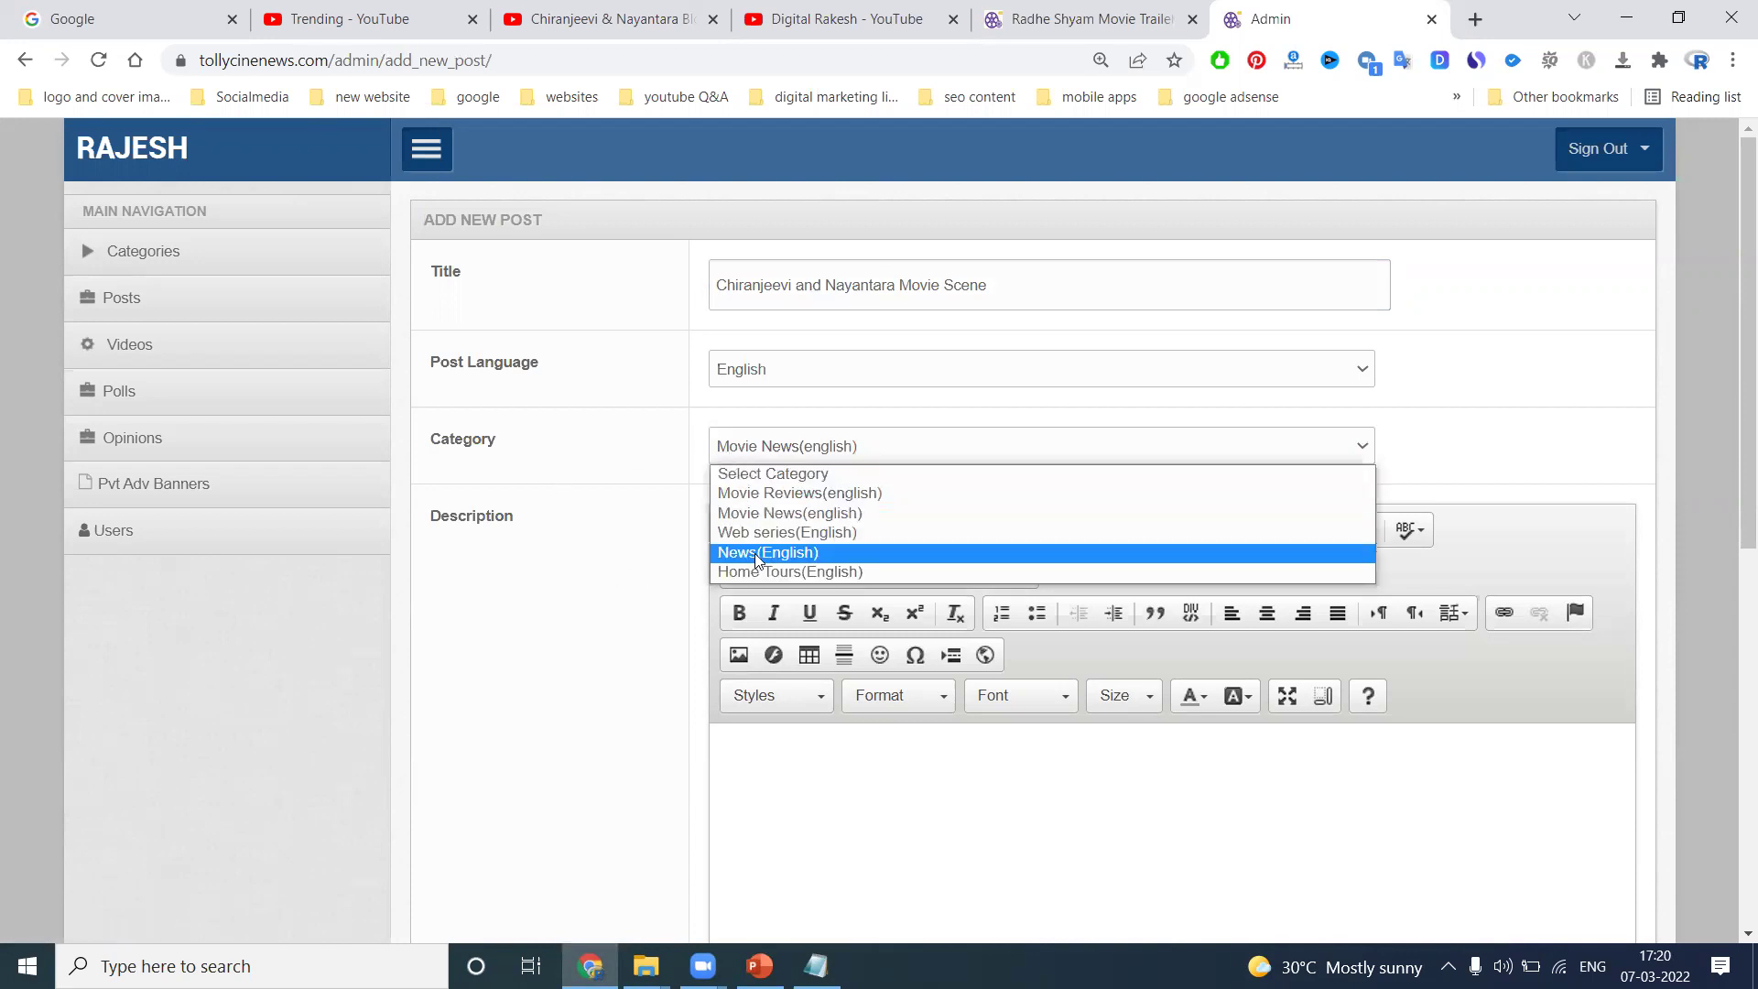
pyautogui.click(699, 261)
# Copy the Chiranjeevi & Nayantara video's URL and open the bookmarked Youtube thumbnail Image View and Download site in a new tab
pyautogui.click(560, 19)
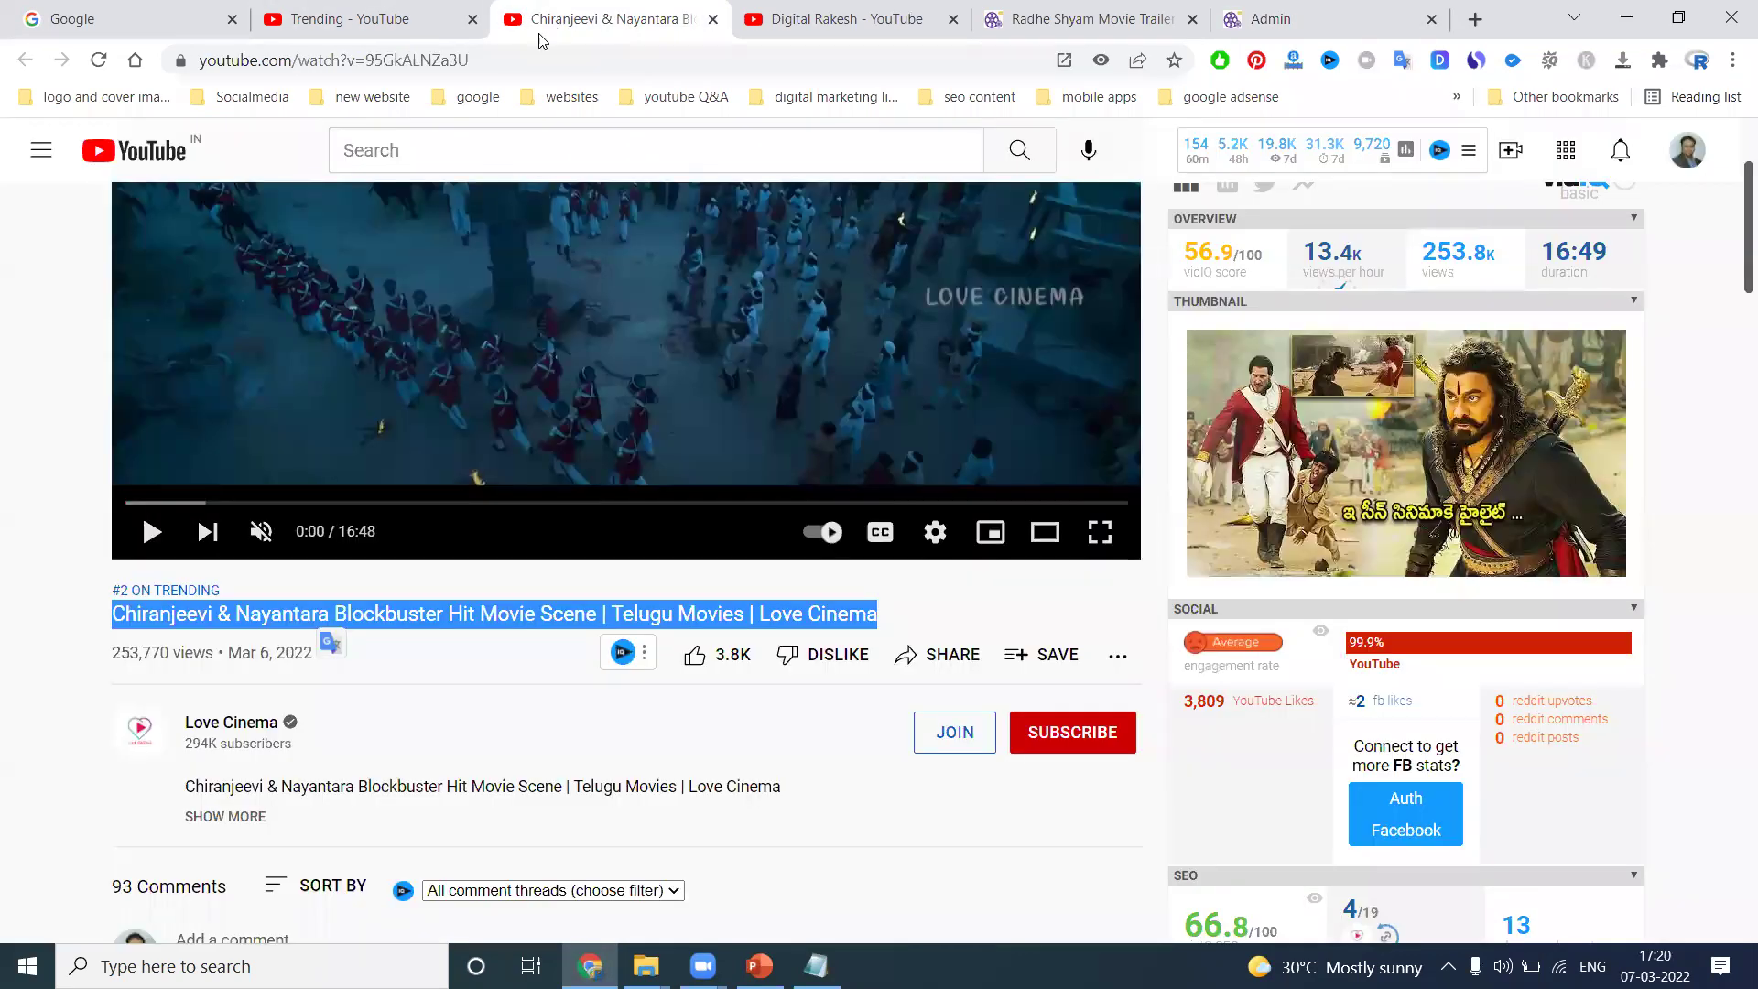
pyautogui.click(532, 59)
pyautogui.hotkey('ctrl', 'c')
pyautogui.hotkey('ctrl', 't')
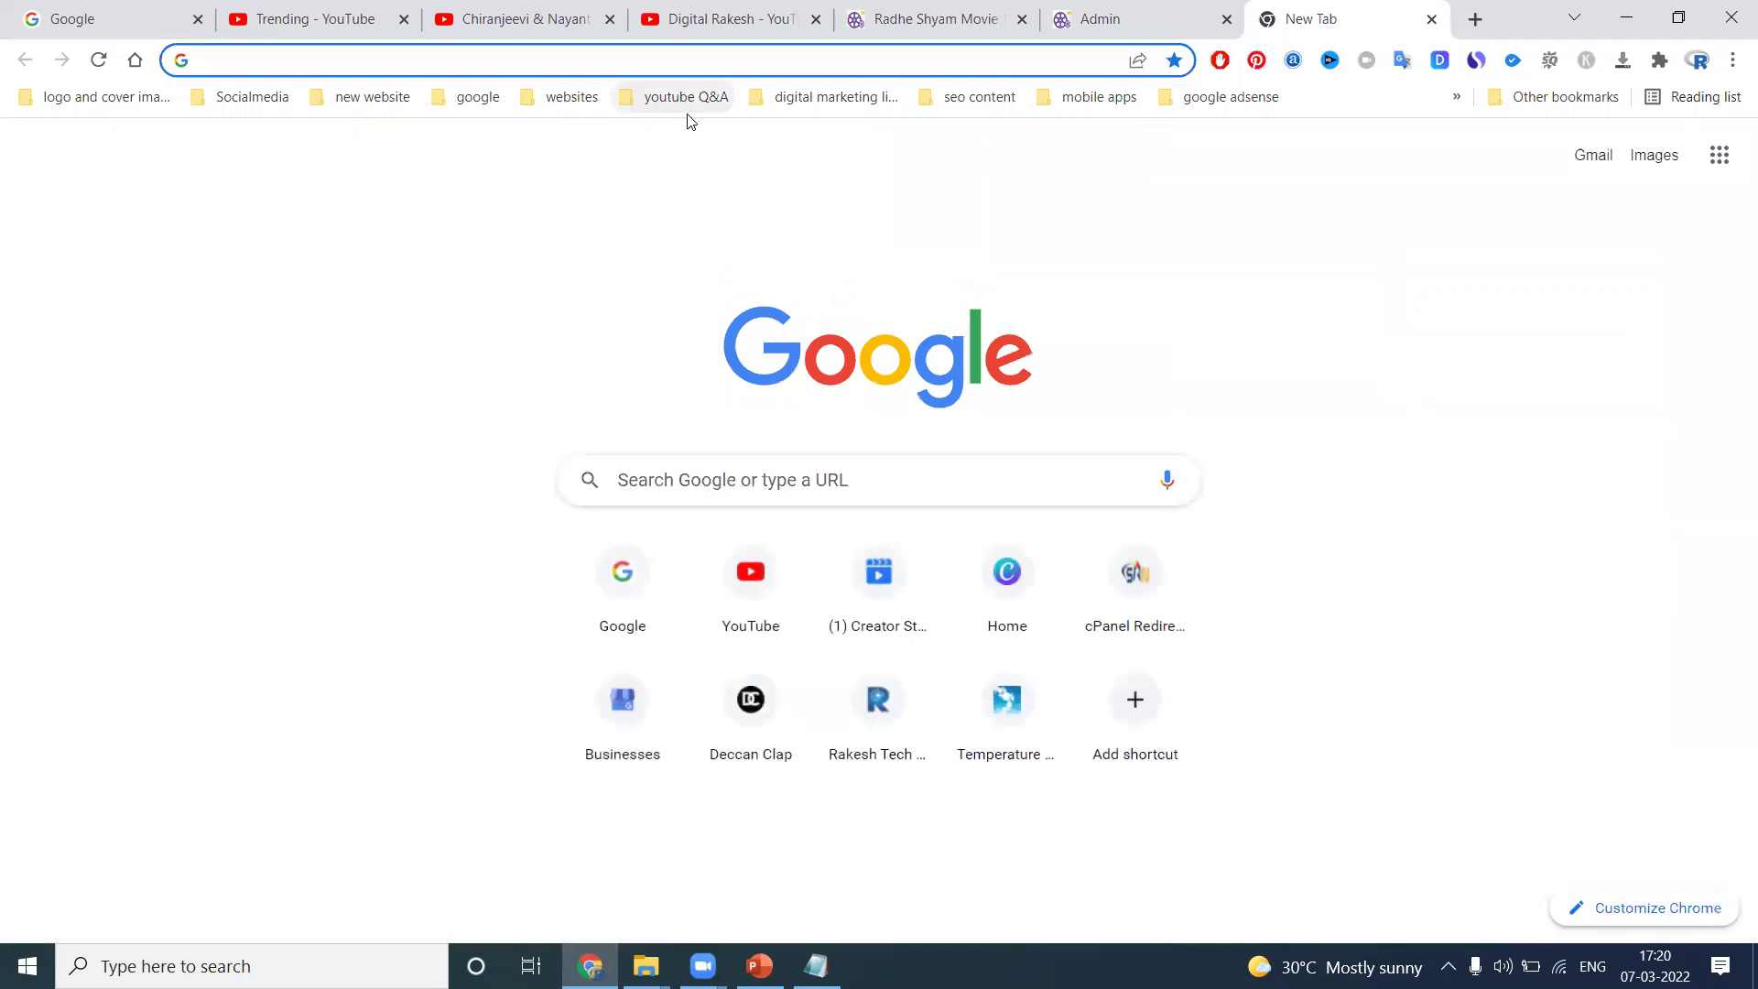
pyautogui.click(686, 97)
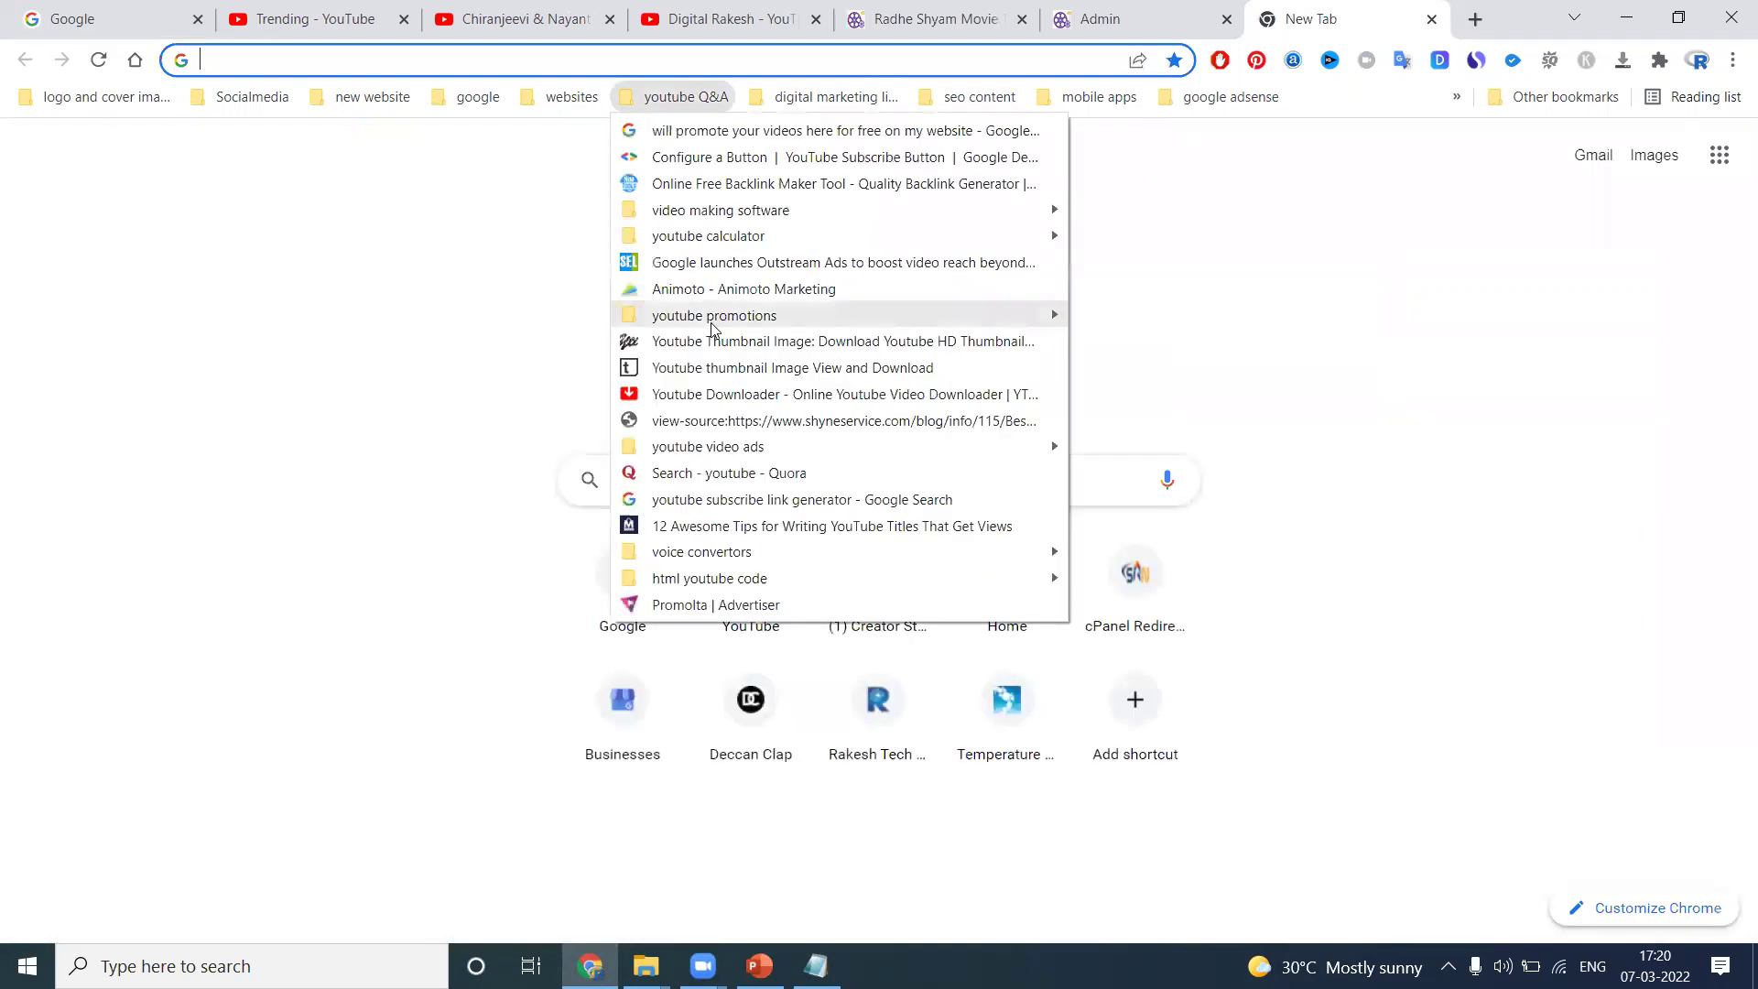
pyautogui.click(703, 358)
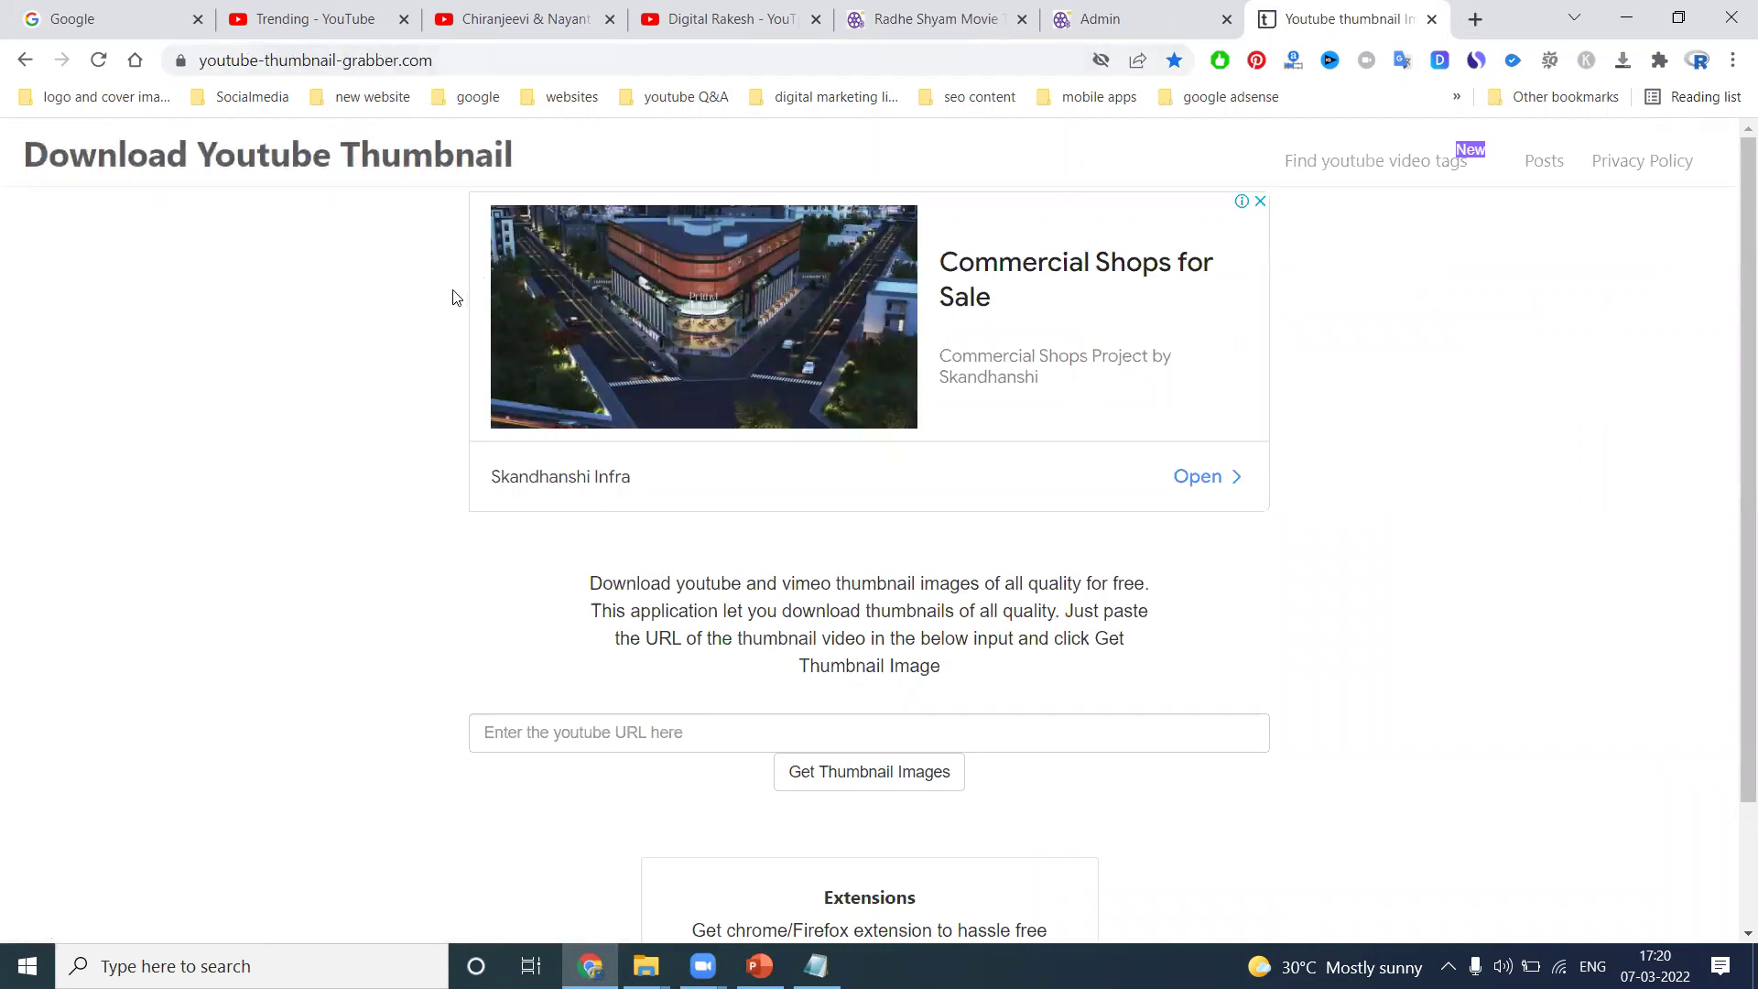
# Get the thumbnail images for the copied video URL and download the HD version (1280x720)
pyautogui.click(647, 735)
pyautogui.hotkey('ctrl', 'v')
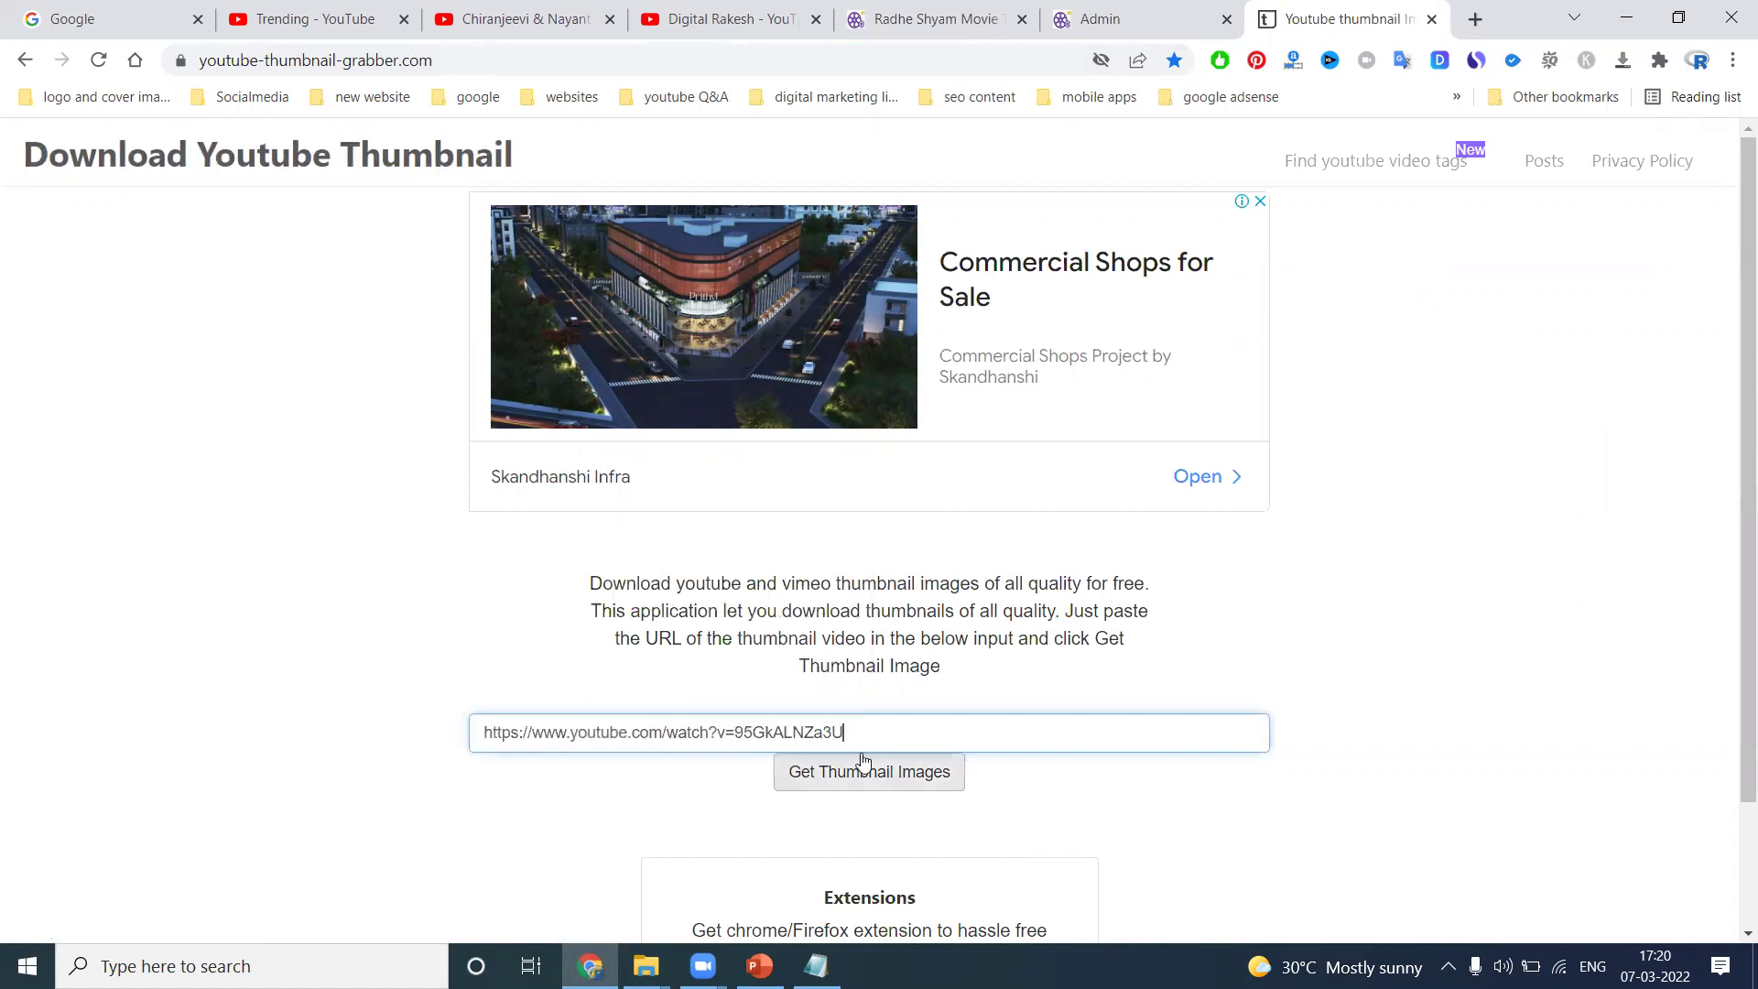
pyautogui.click(872, 771)
pyautogui.scroll(-2, 813, 605)
pyautogui.scroll(-3, 813, 605)
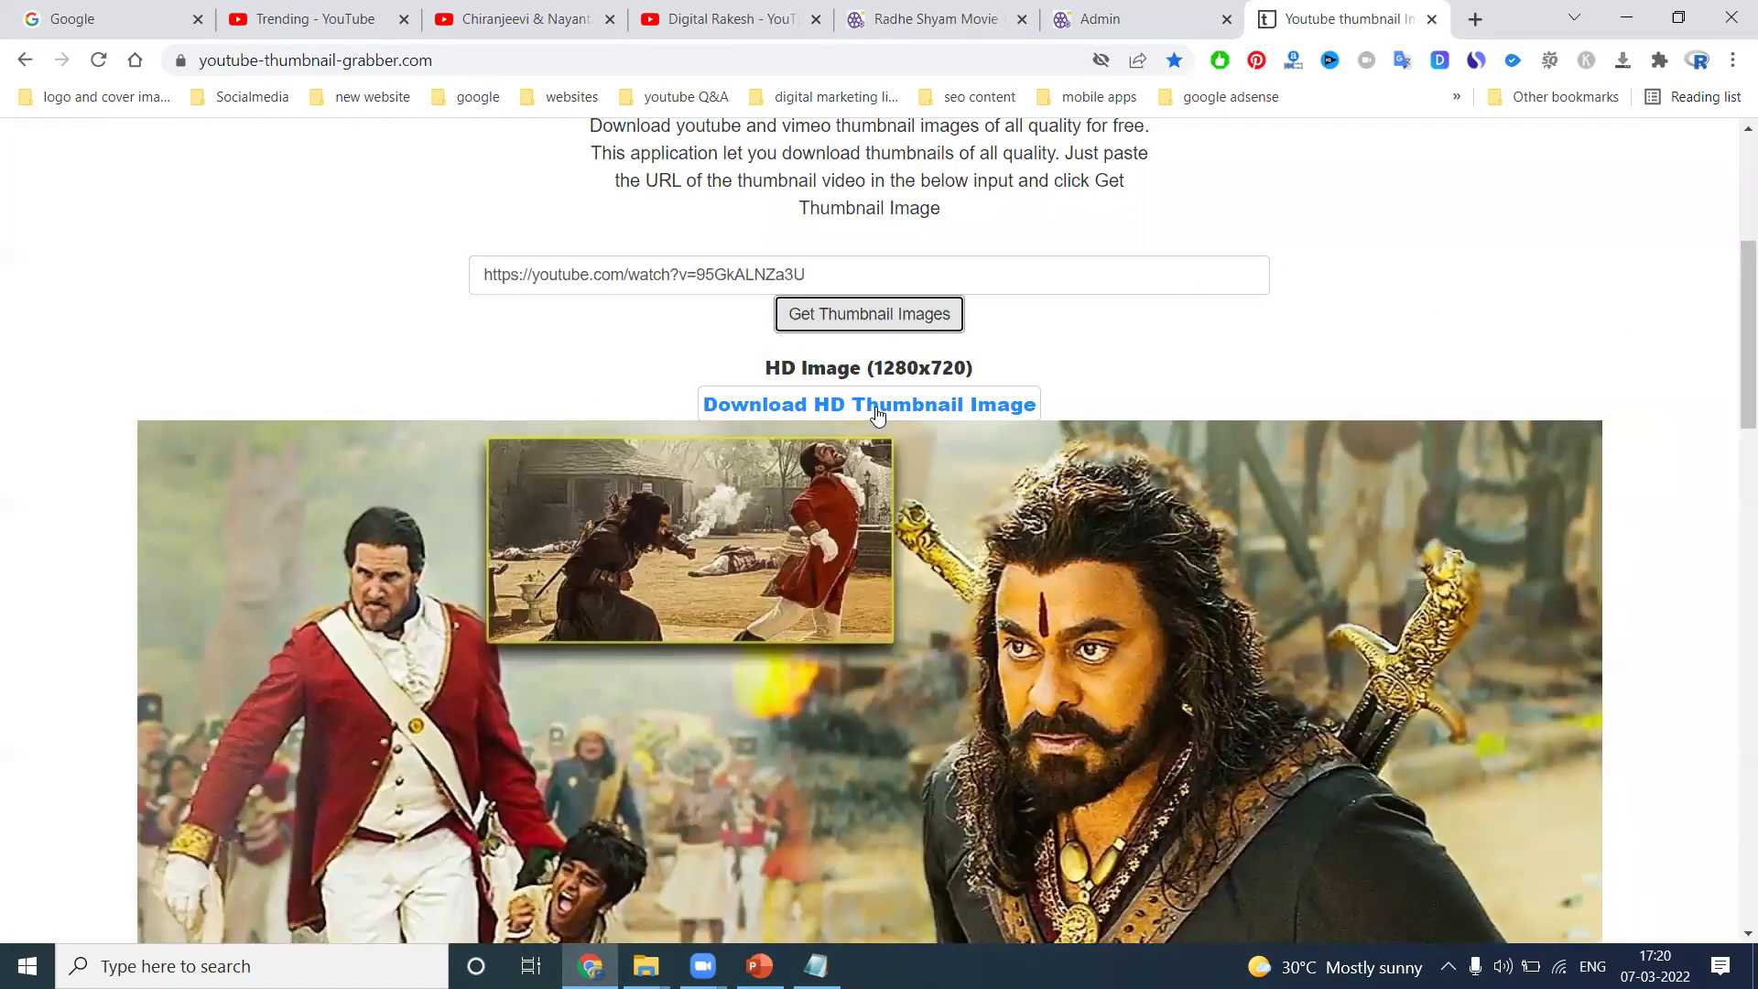
pyautogui.click(866, 434)
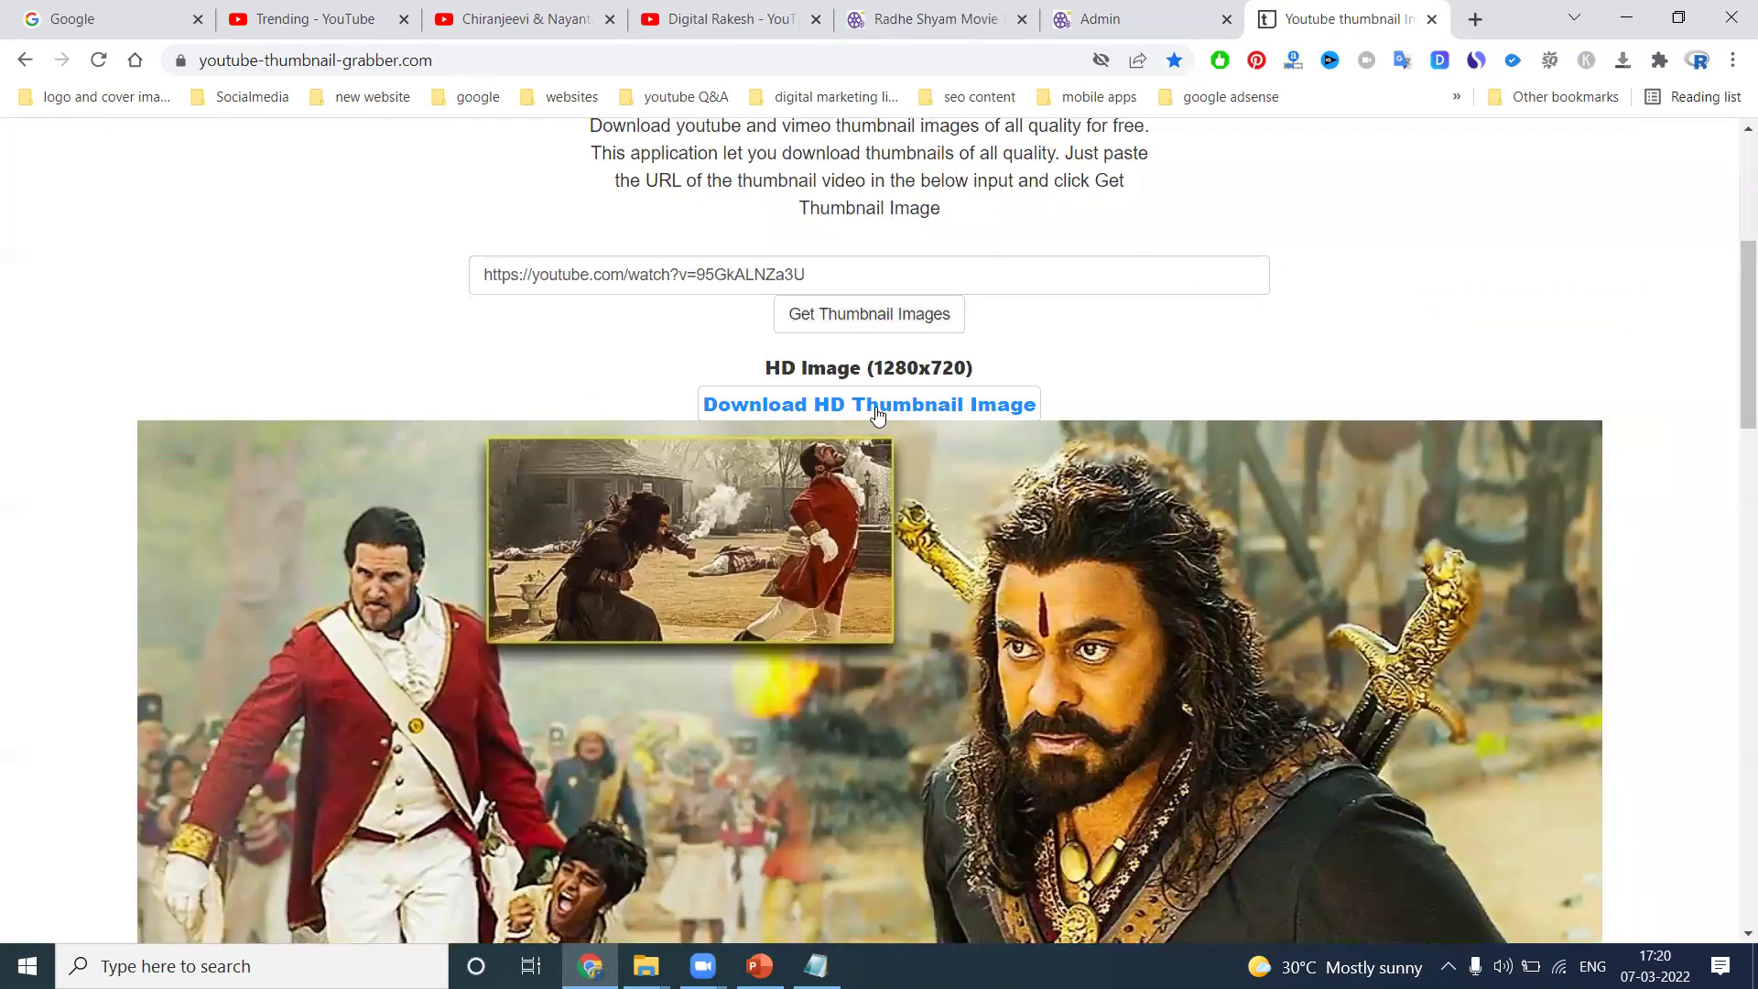
# Copy the post title and rename the newly downloaded thumbnail in Downloads to "Chiranjeevi and Nayantara Movie Scene"
pyautogui.click(1069, 9)
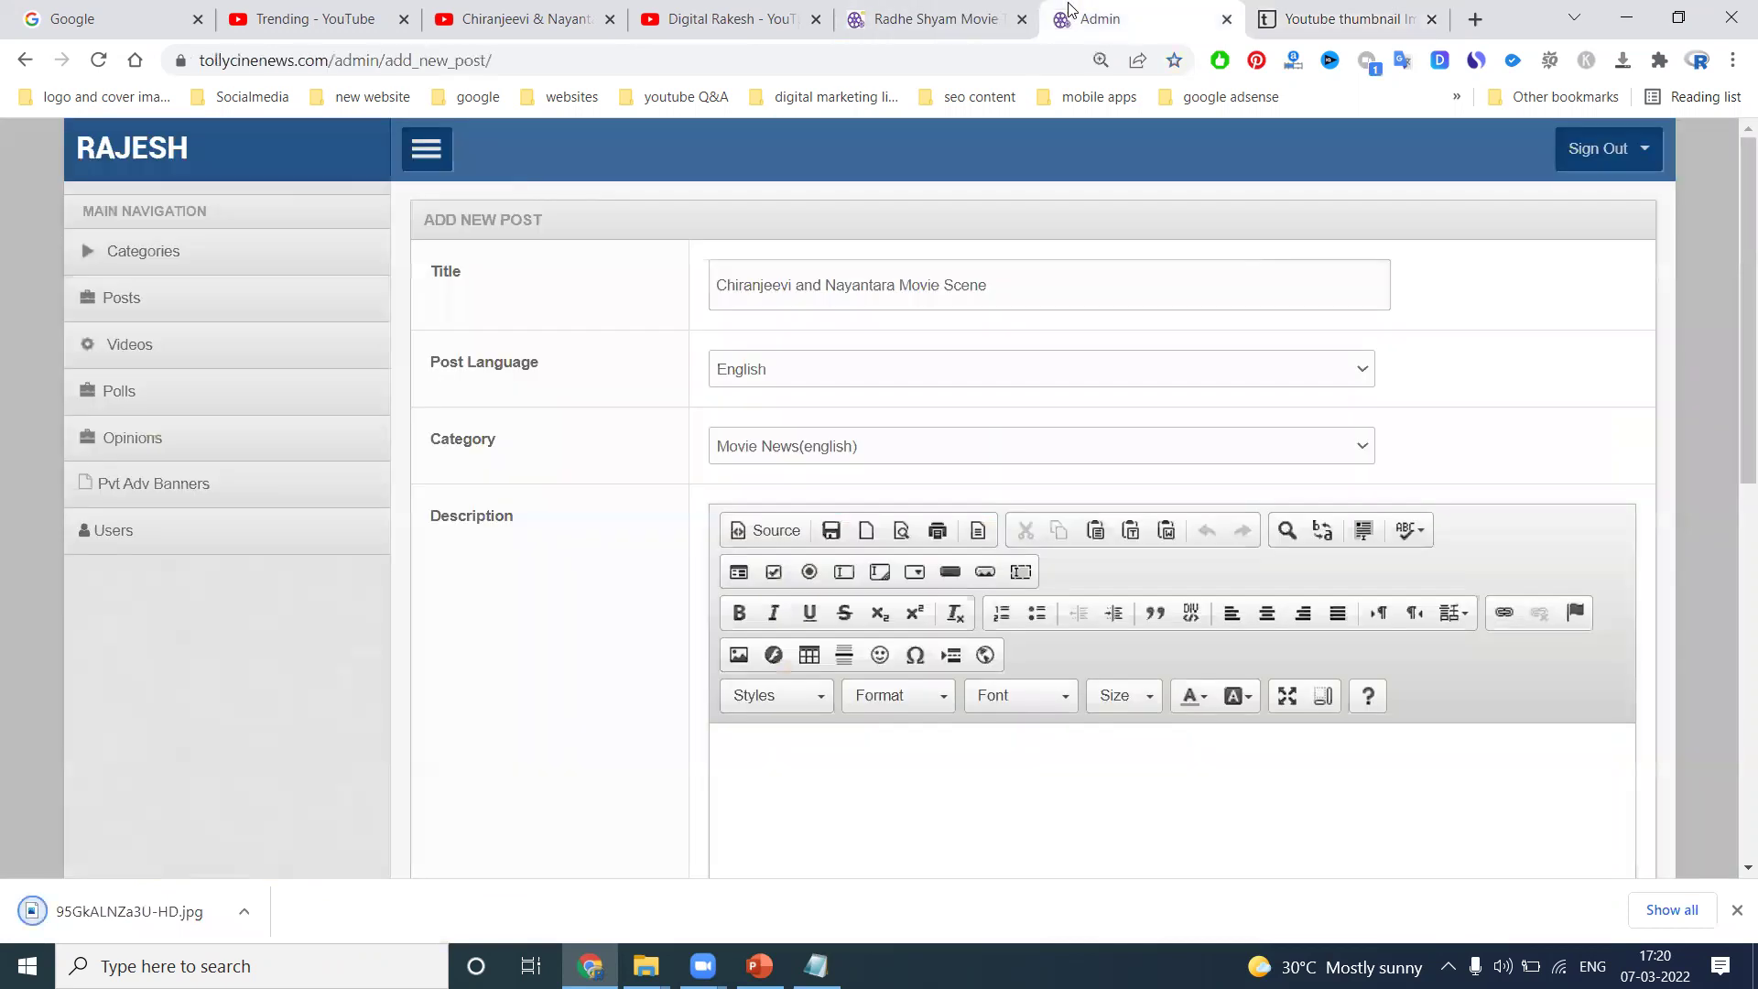
pyautogui.tripleClick(847, 286)
pyautogui.hotkey('ctrl', 'c')
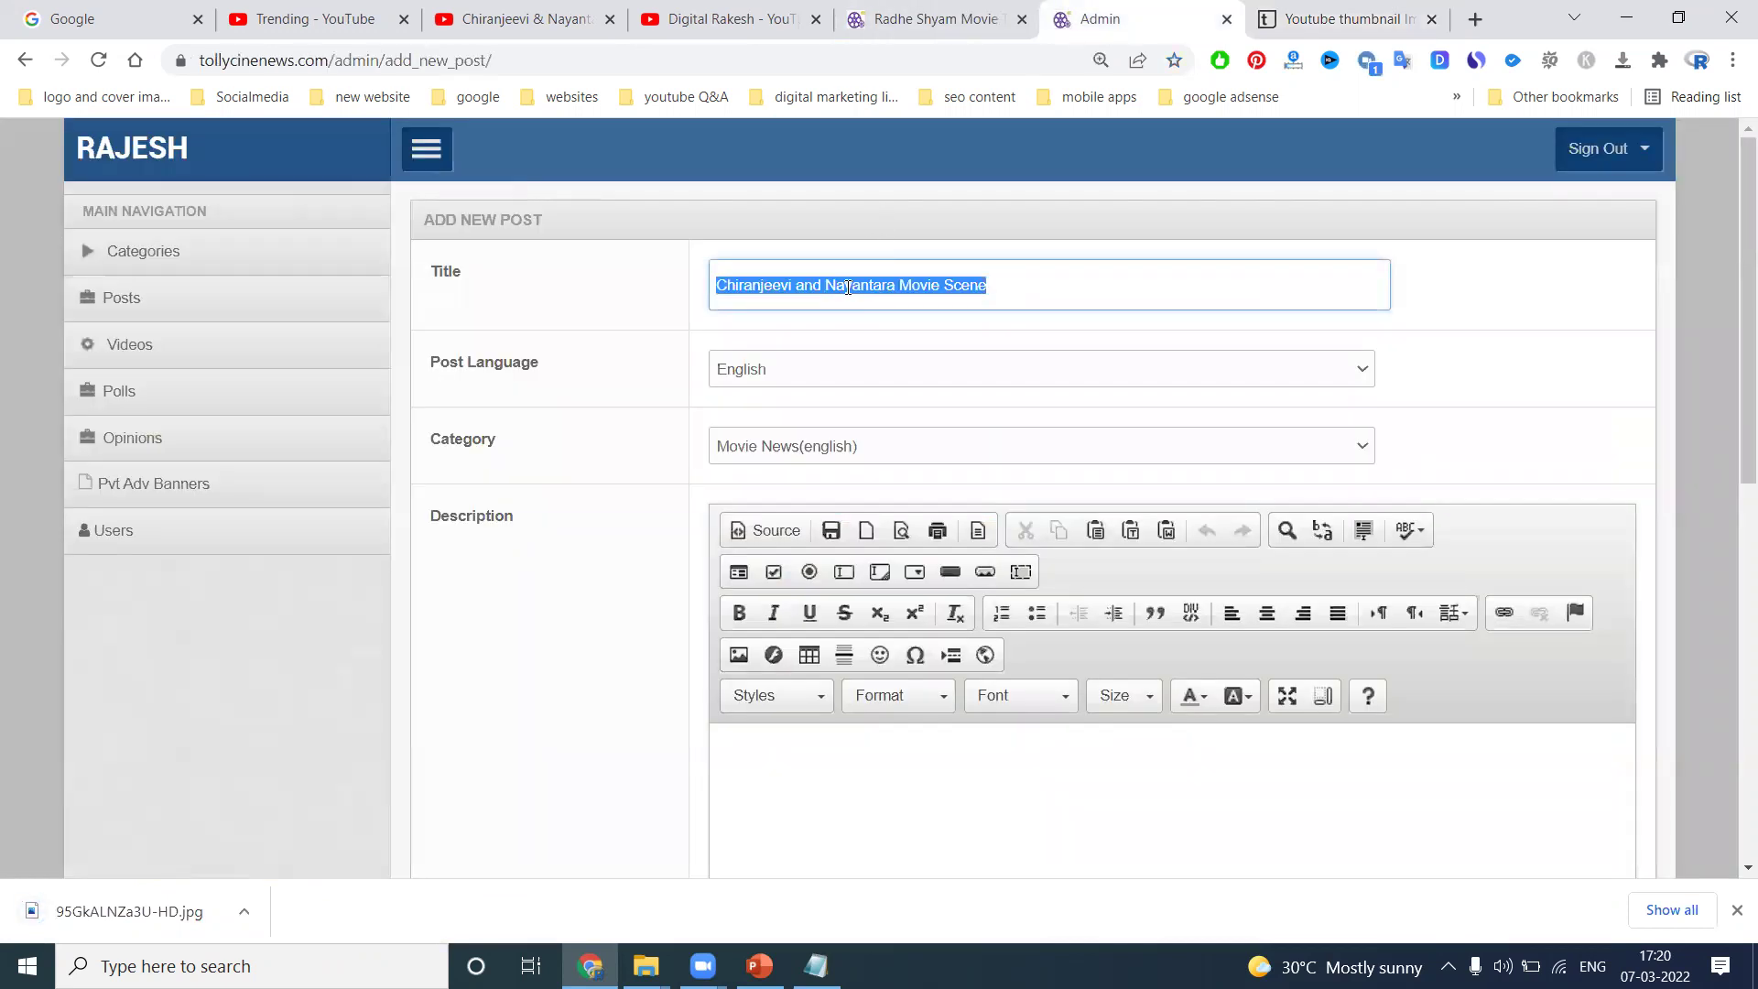
pyautogui.moveTo(646, 966)
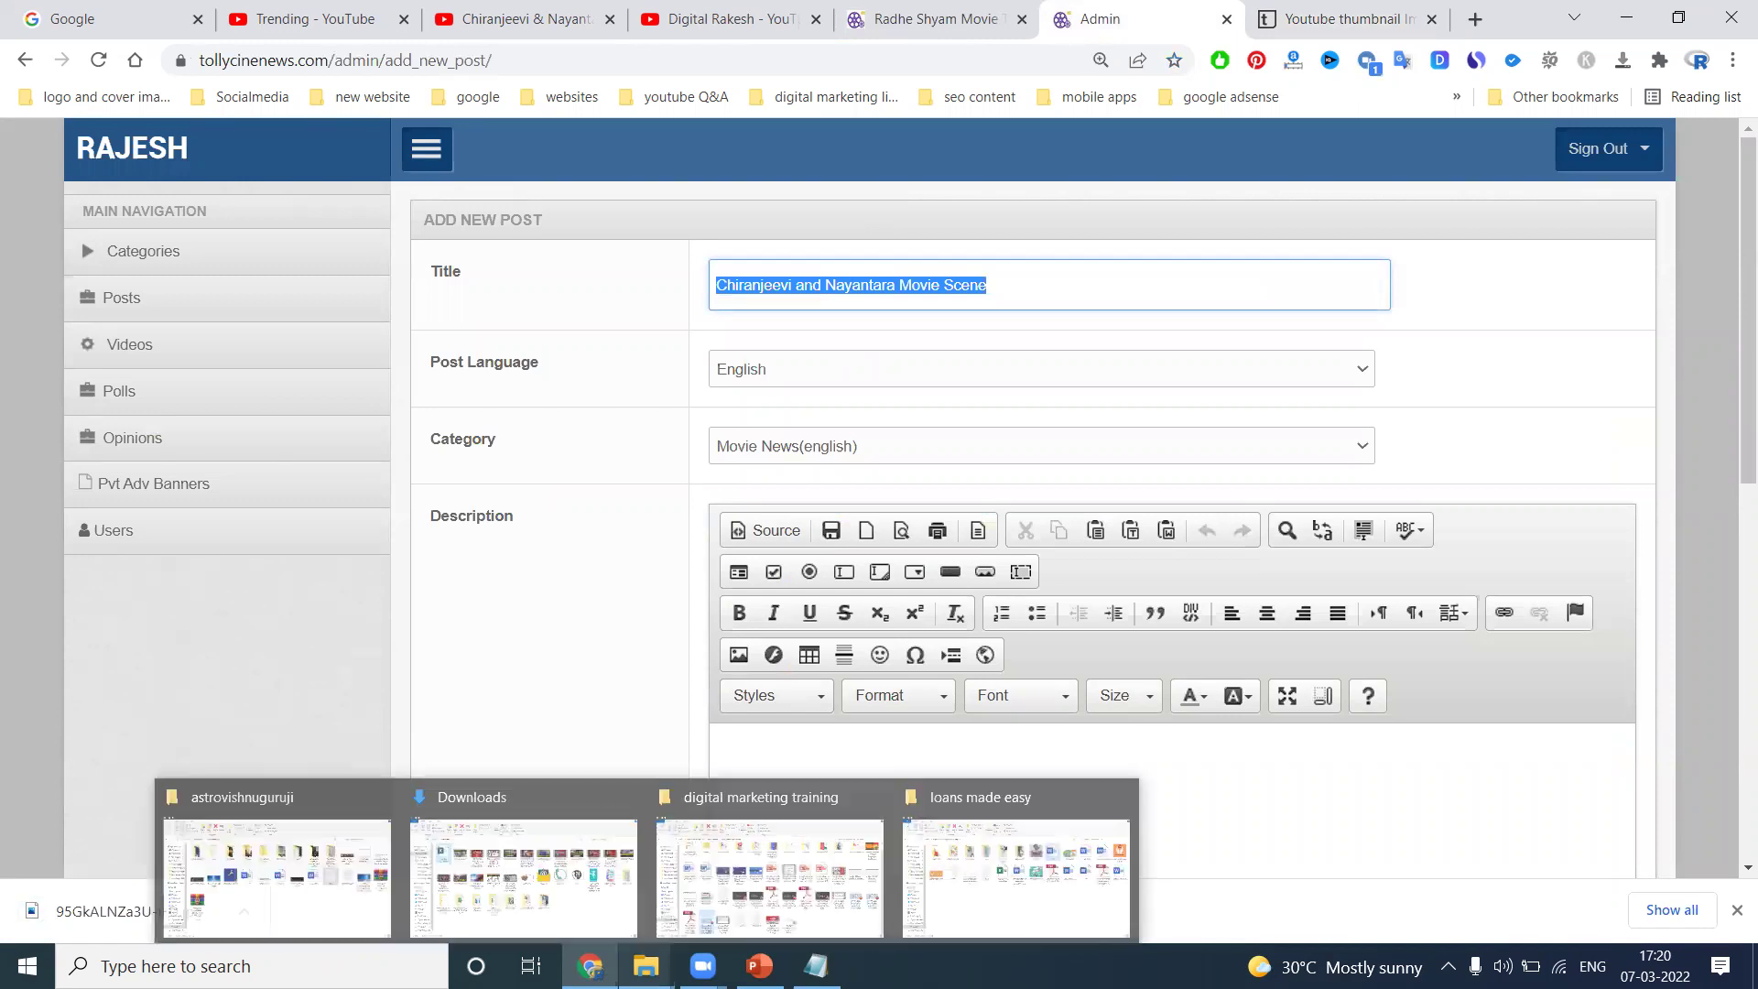
pyautogui.click(531, 909)
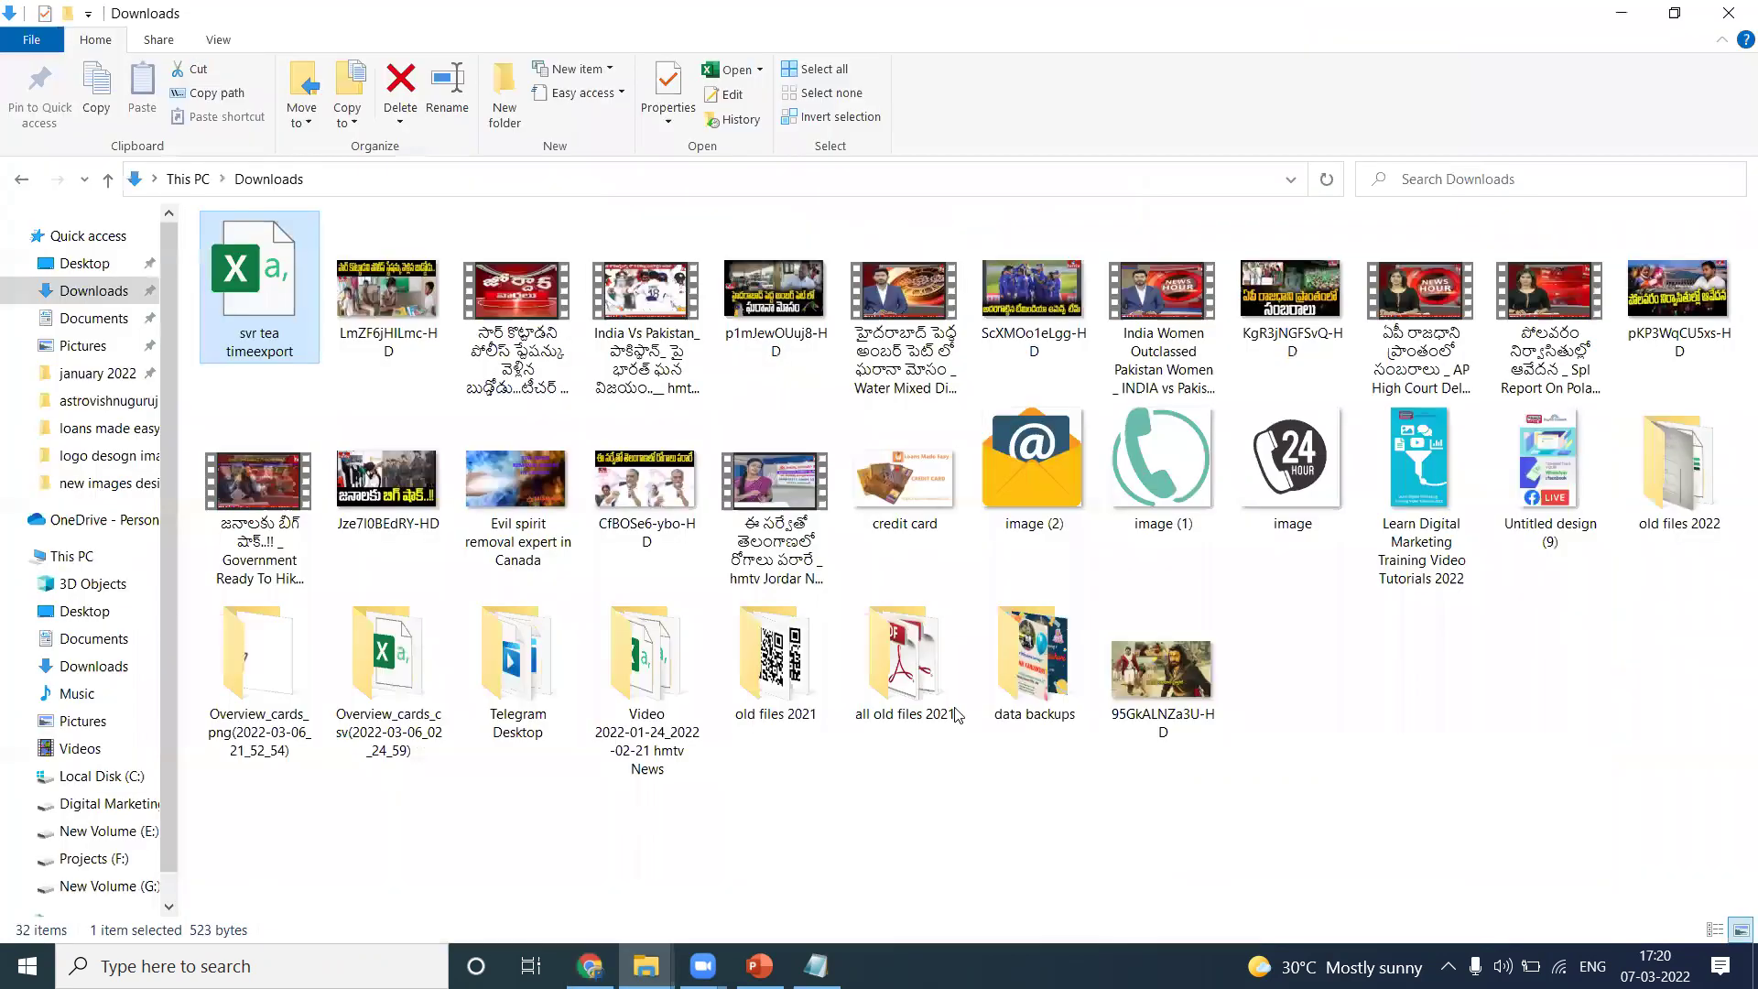
pyautogui.click(1181, 700)
pyautogui.click(1185, 731)
pyautogui.press('BackSpace')
pyautogui.hotkey('ctrl', 'v')
pyautogui.click(1305, 726)
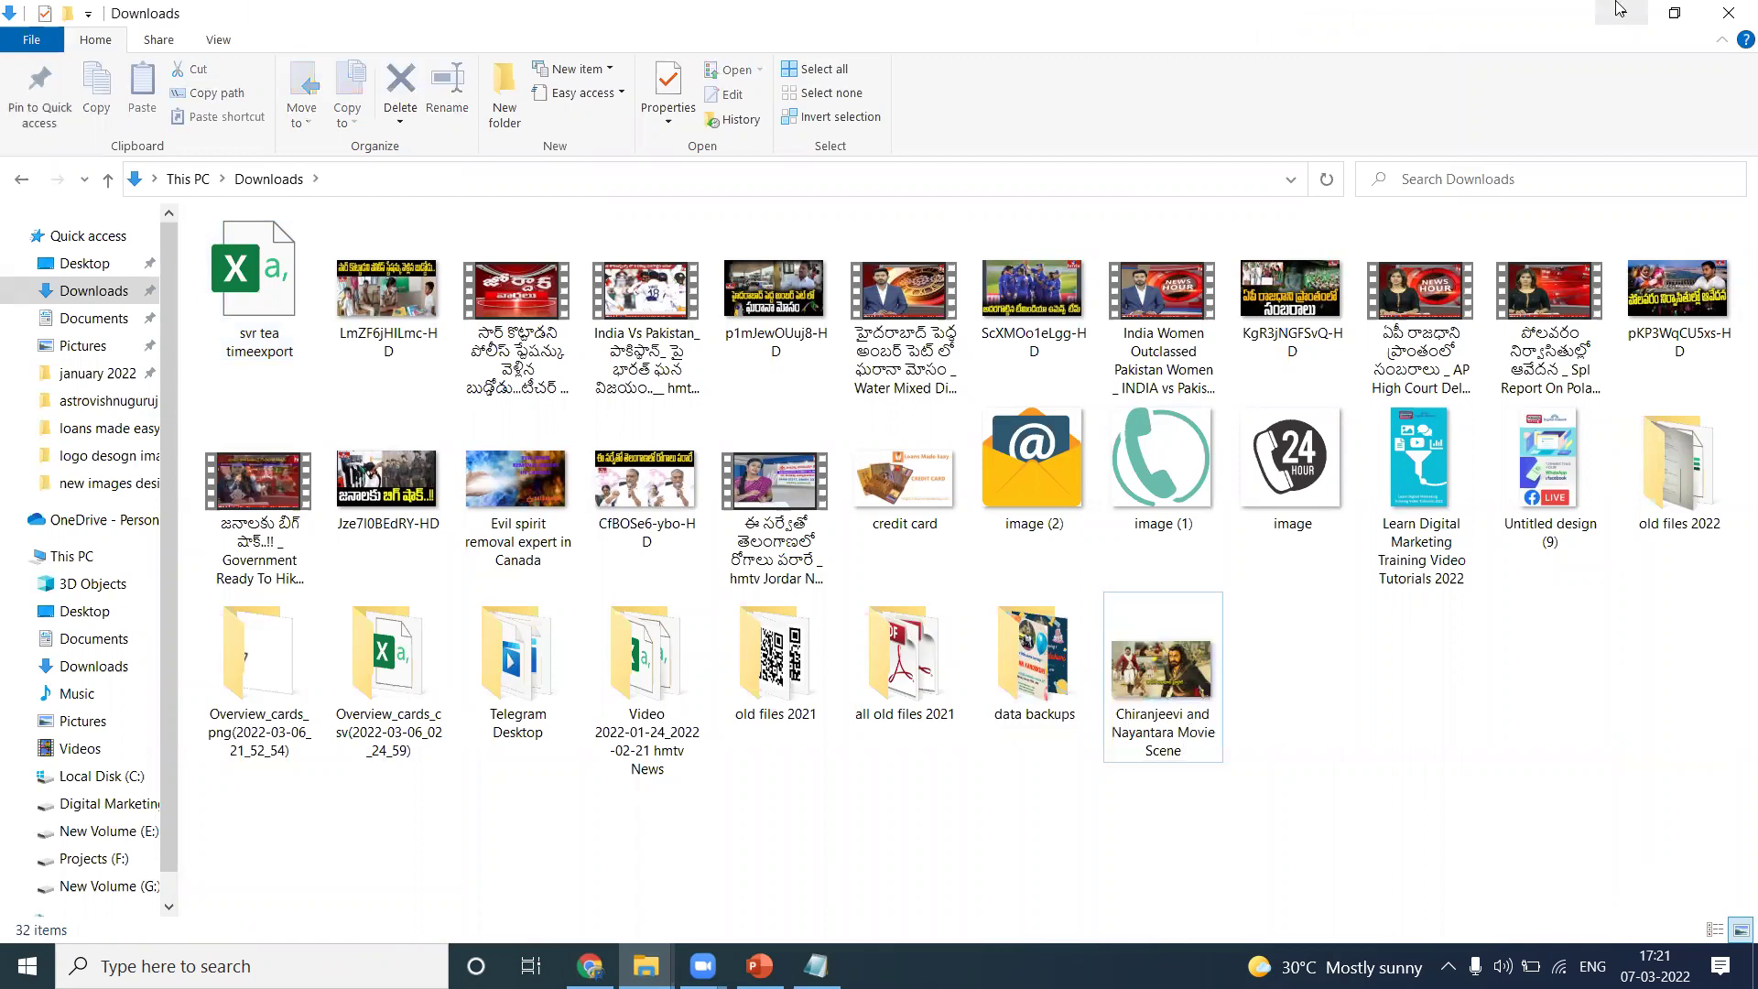
pyautogui.click(1622, 13)
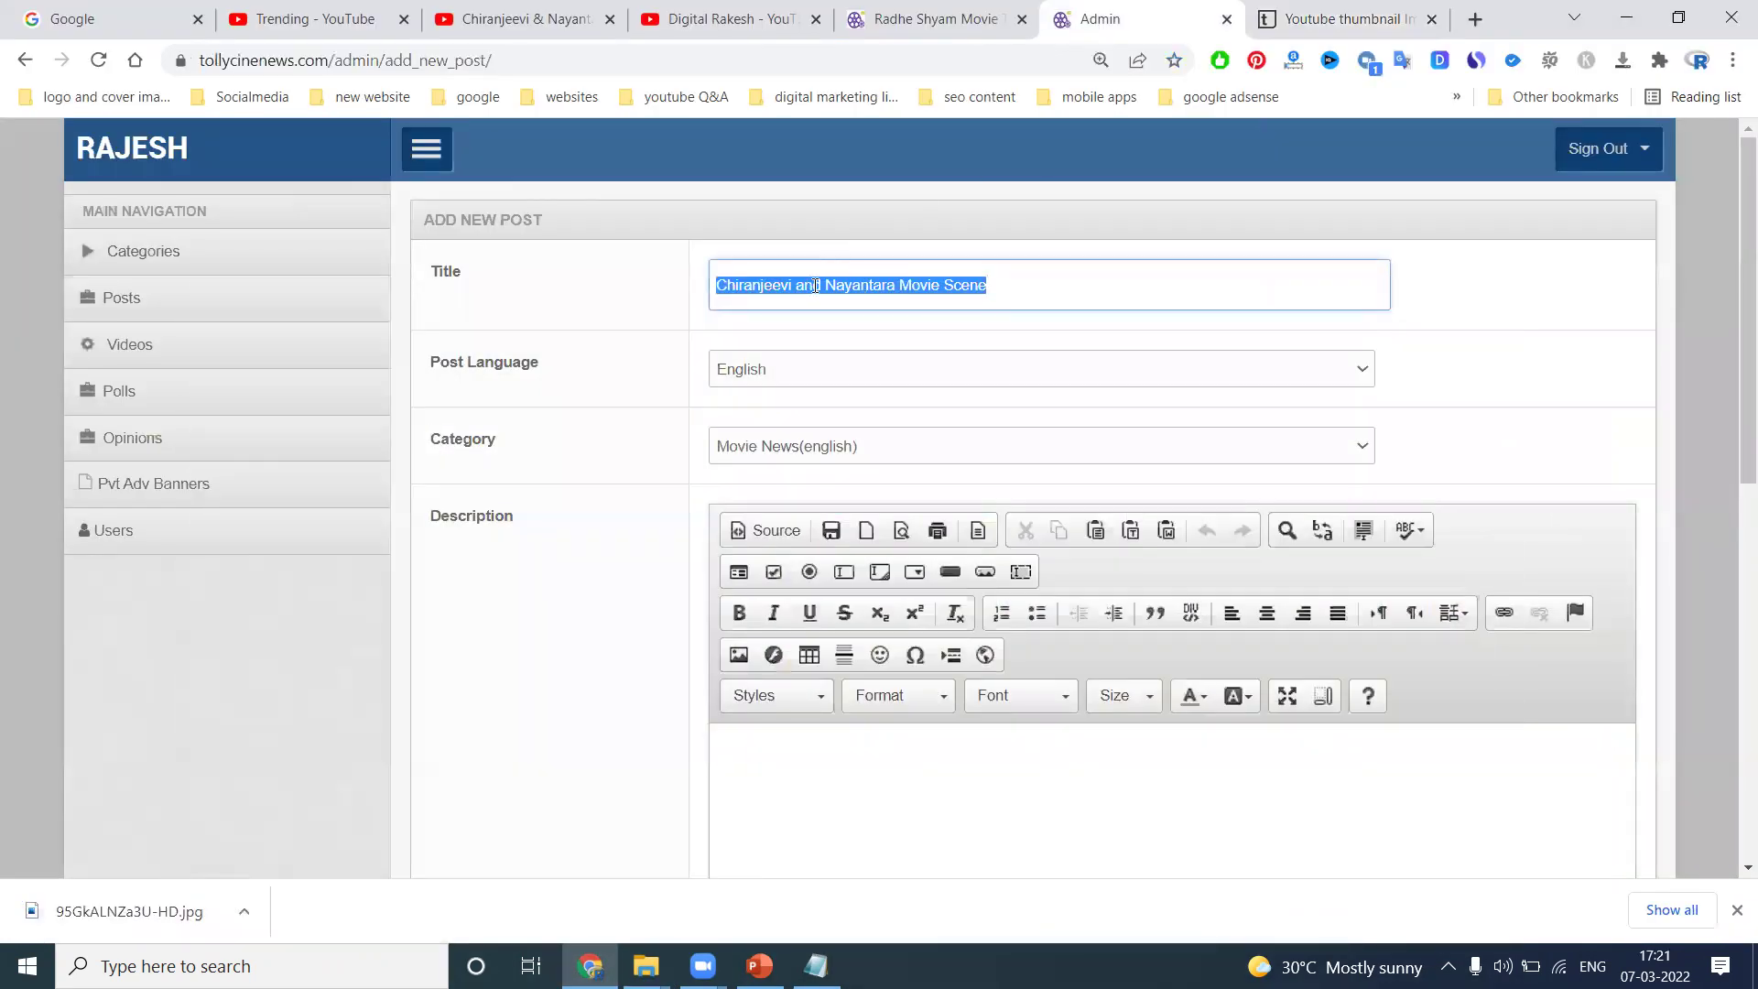
# Paste the copied post title "Chiranjeevi and Nayantara Movie Scene" into the post's Description and add a new line below it
pyautogui.scroll(-4, 632, 388)
pyautogui.click(758, 410)
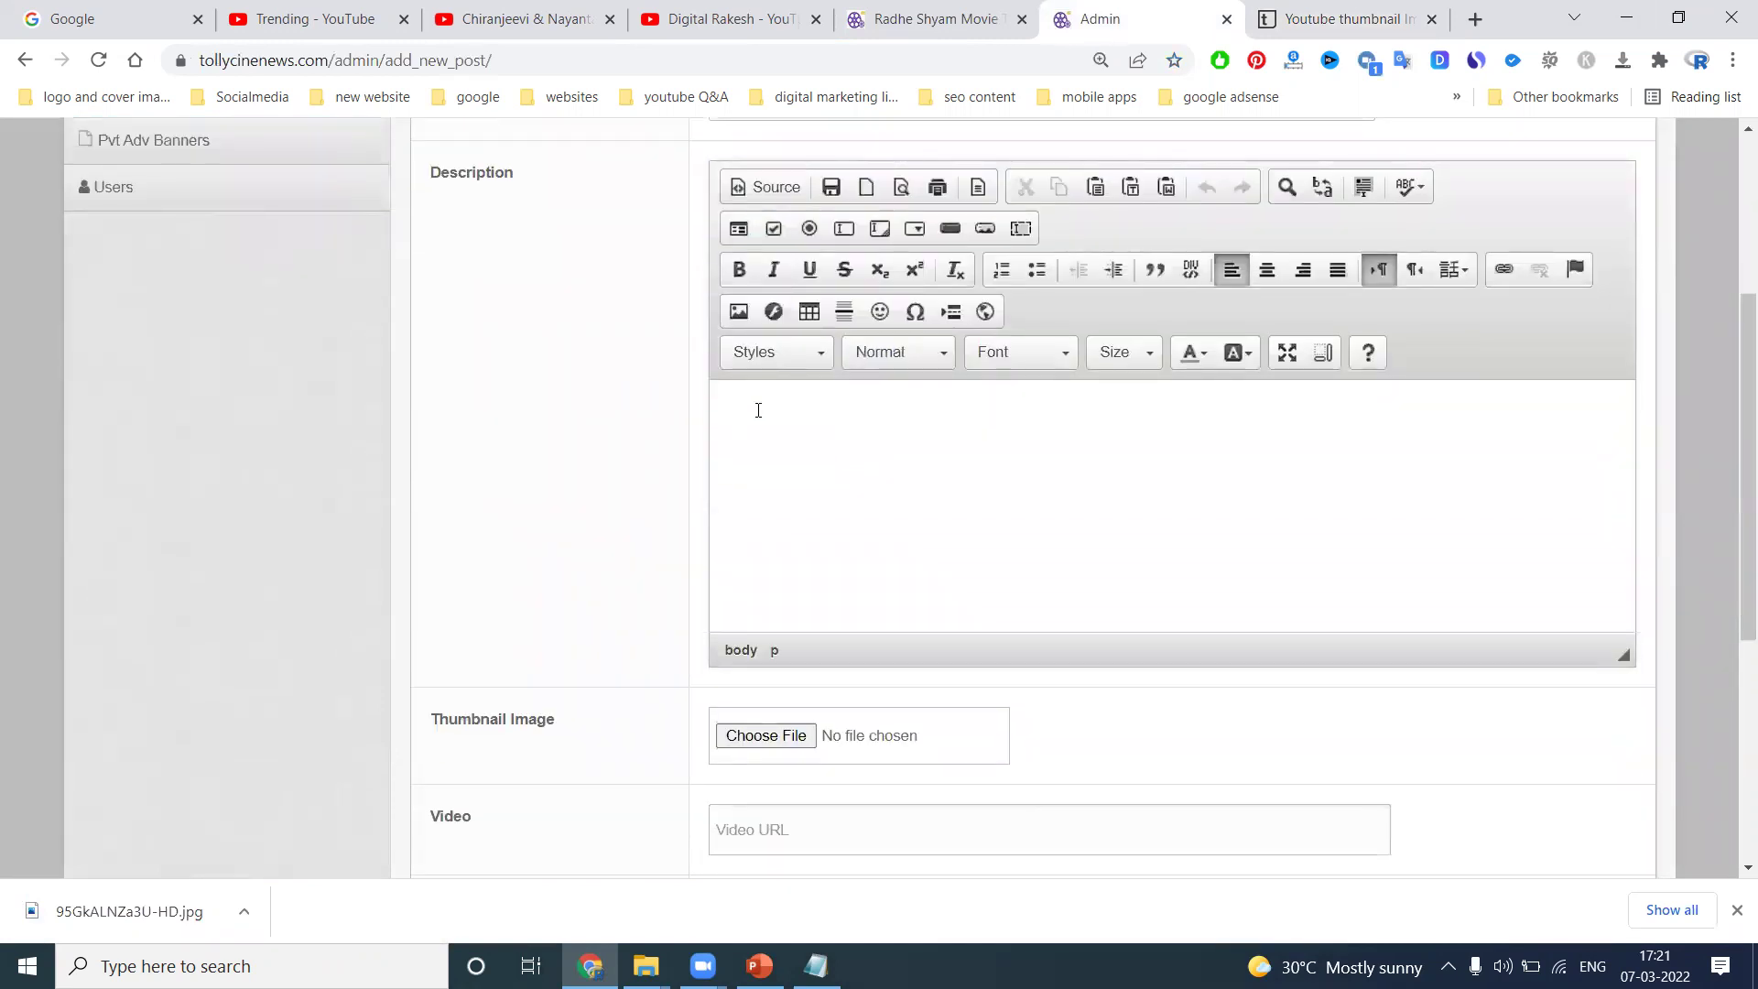
pyautogui.hotkey('ctrl', 'v')
pyautogui.press('Return')
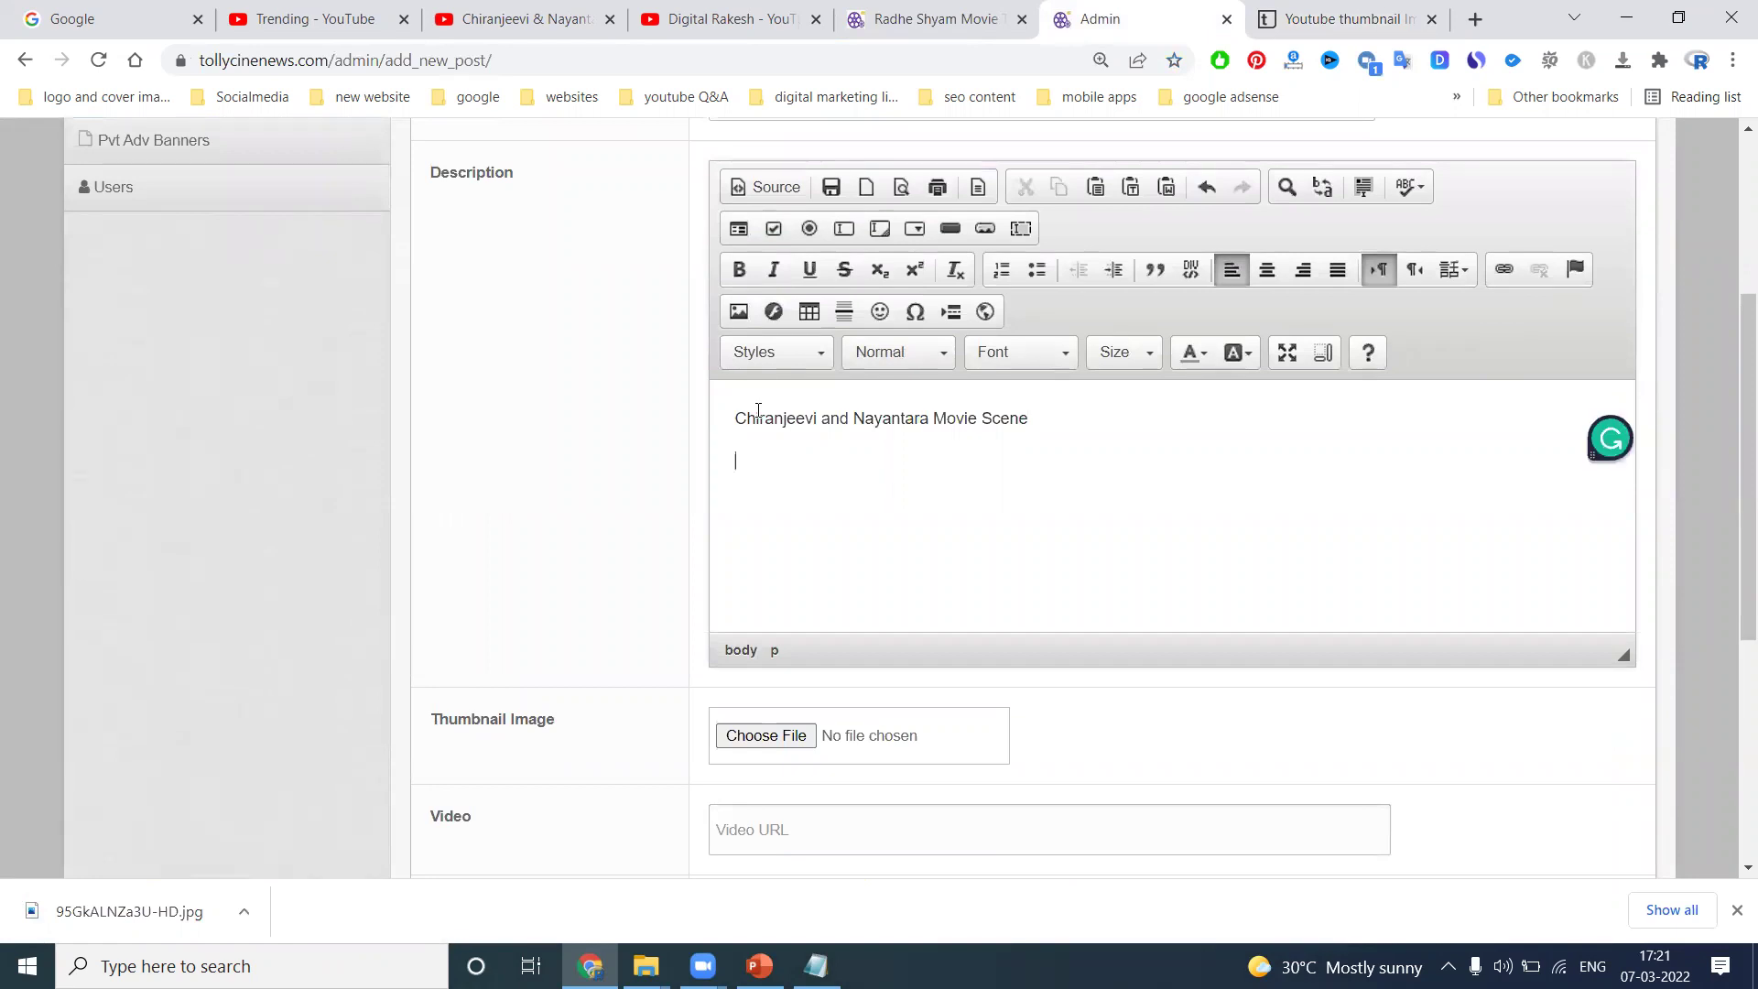
# Return to the Chiranjeevi & Nayantara video on YouTube and expand its full description to look for film details
pyautogui.click(523, 18)
pyautogui.scroll(-4, 259, 322)
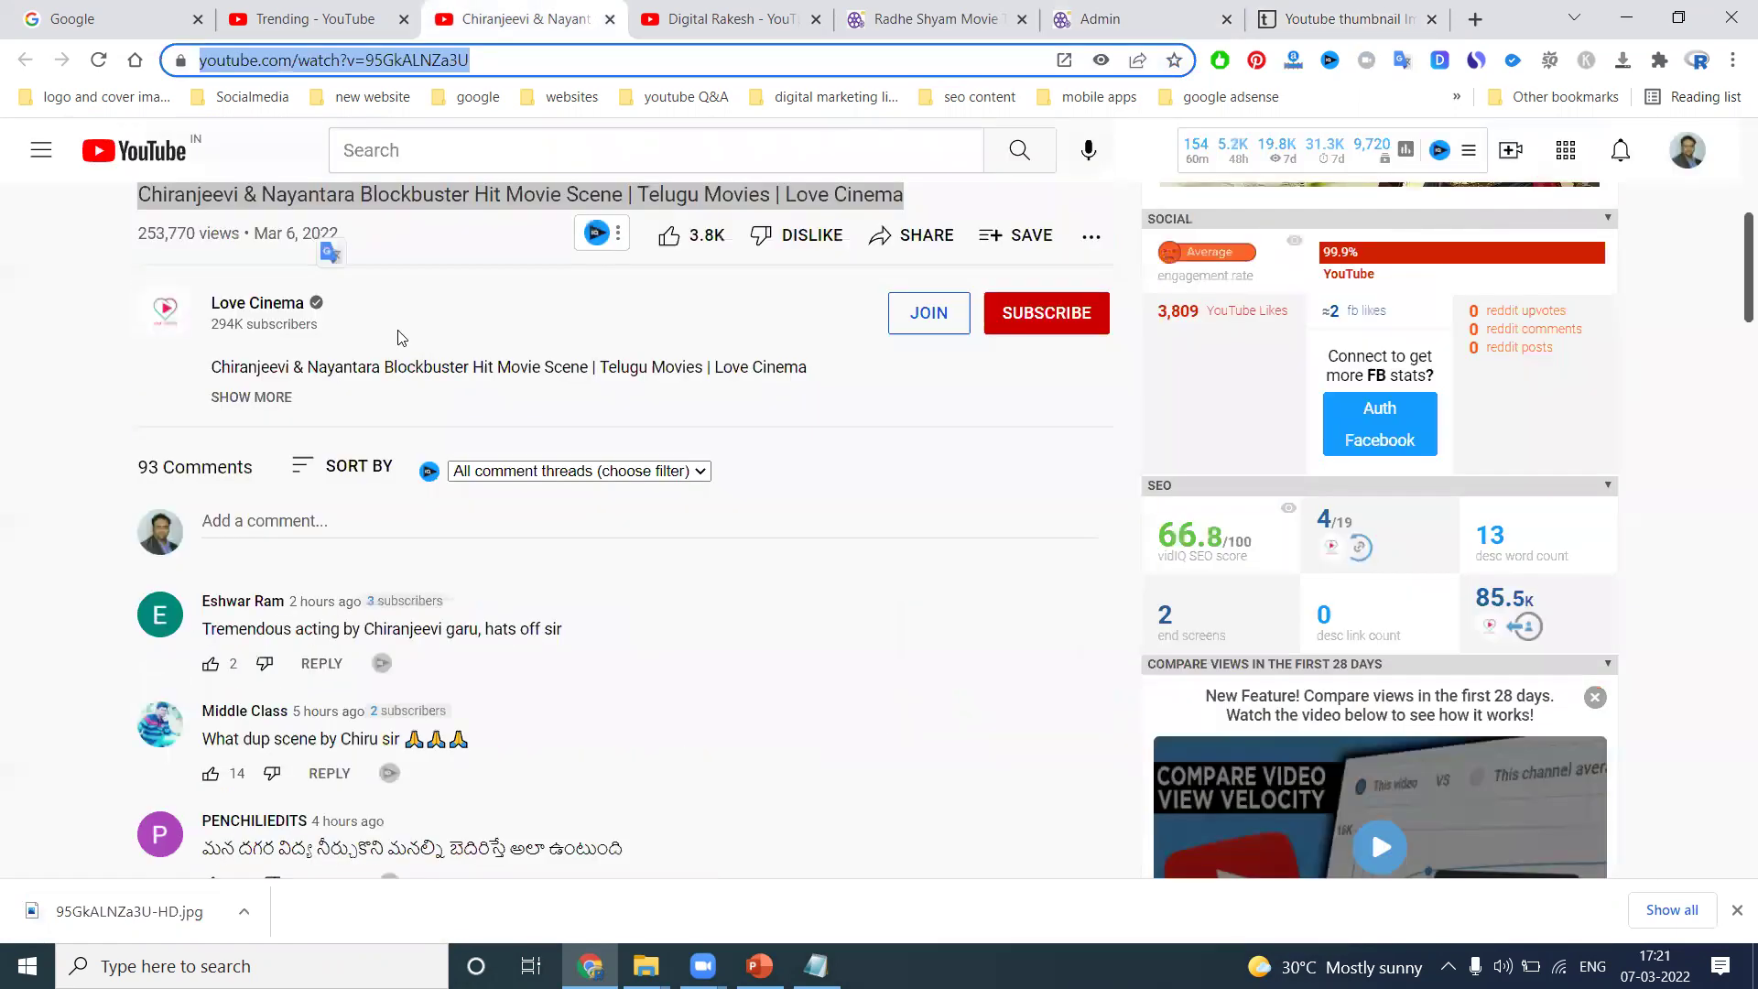
pyautogui.click(259, 322)
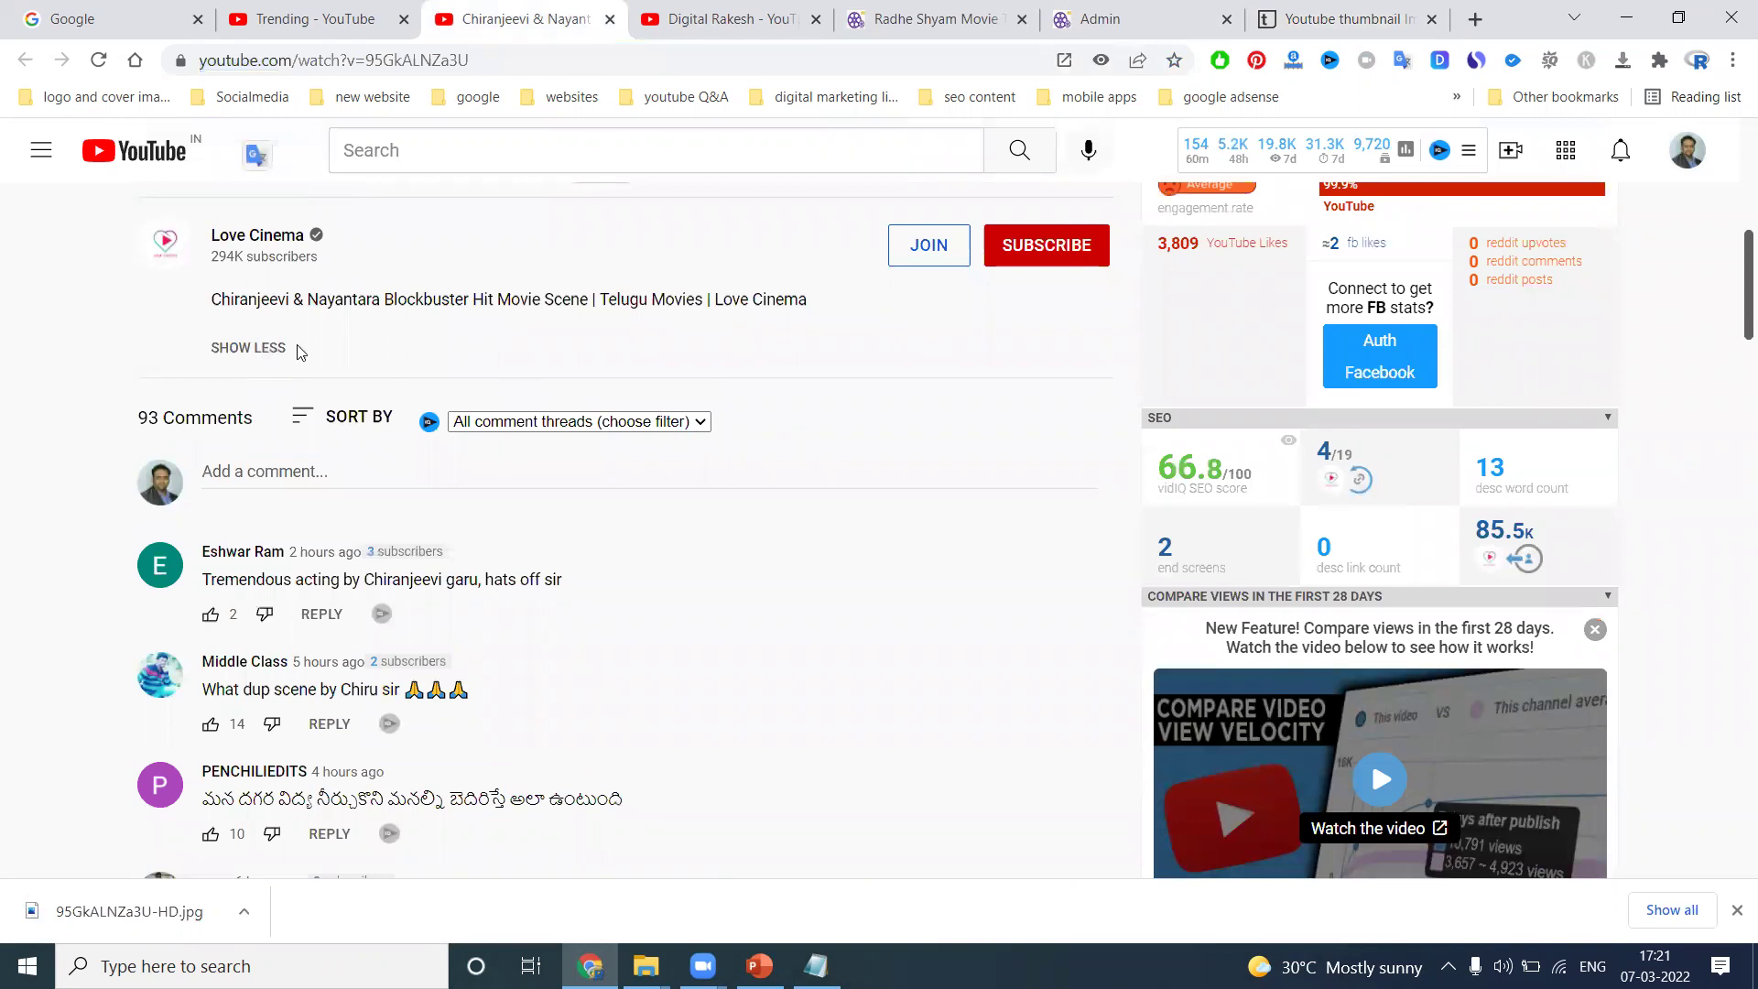
# Search Google for "Chiranjeevi and Nayantara Movie Scene"
pyautogui.click(133, 21)
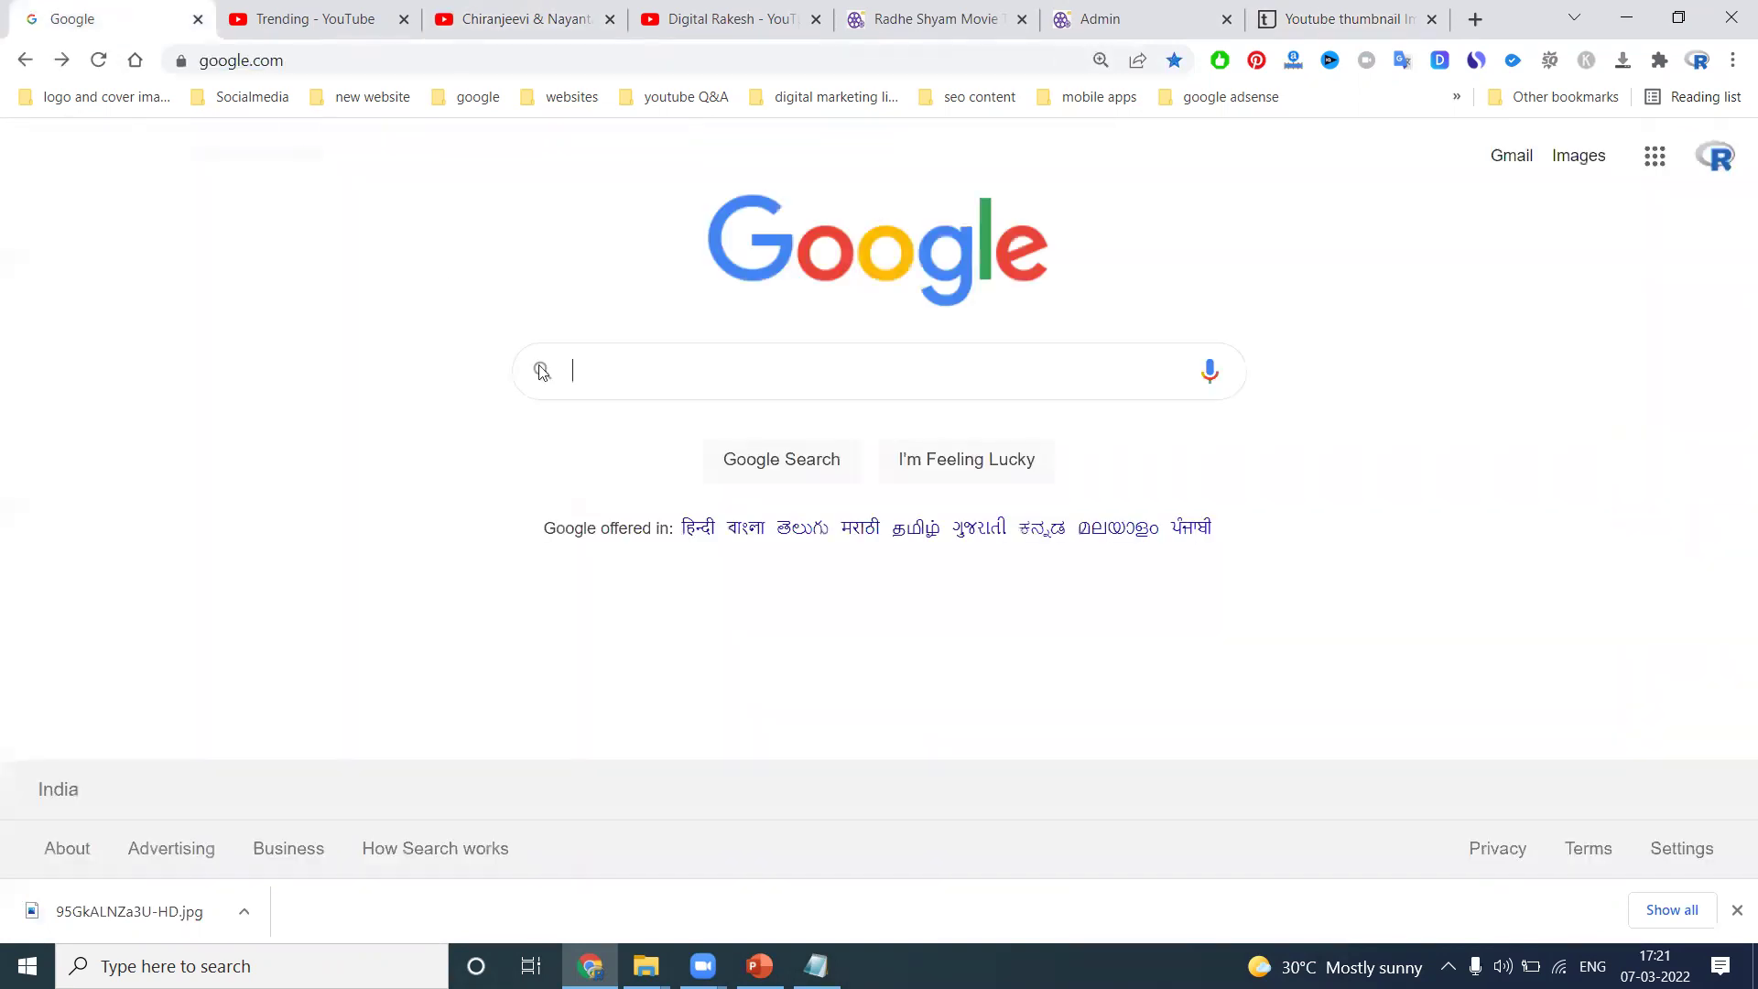
pyautogui.hotkey('ctrl', 'v')
pyautogui.press('Return')
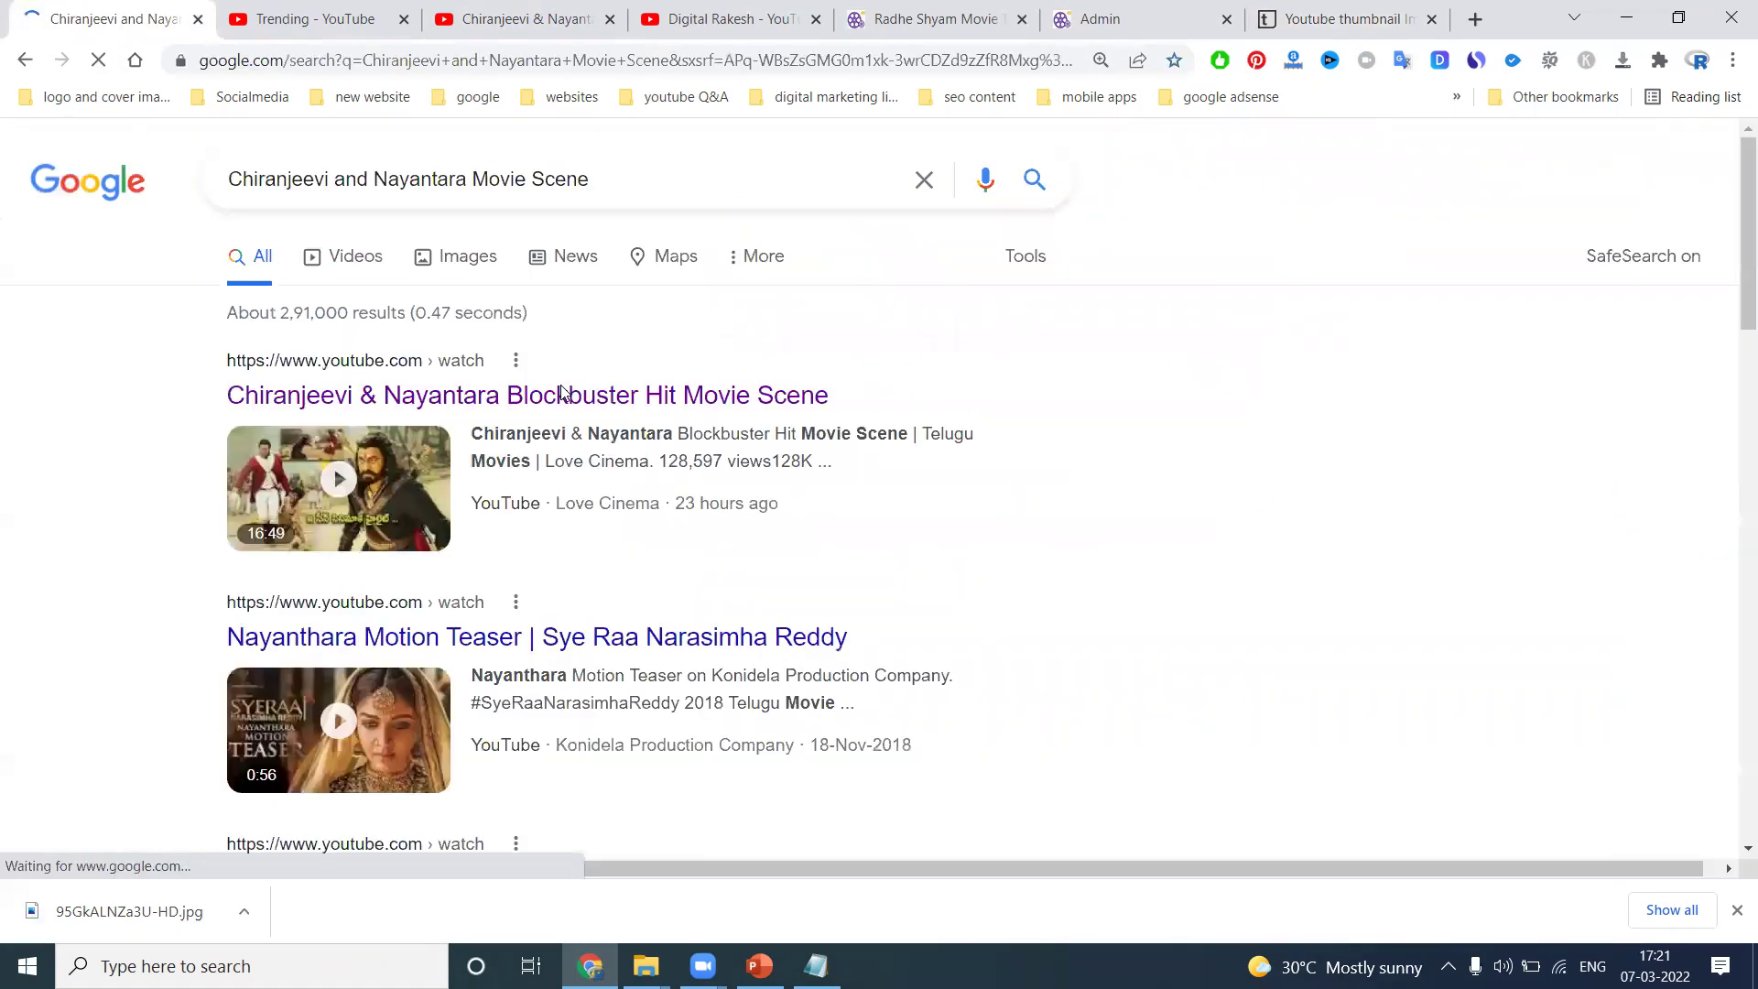
# Copy the film name "Sye Raa Narasimha Reddy" from the motion teaser result and search Google for it
pyautogui.moveTo(883, 640); pyautogui.dragTo(549, 635)
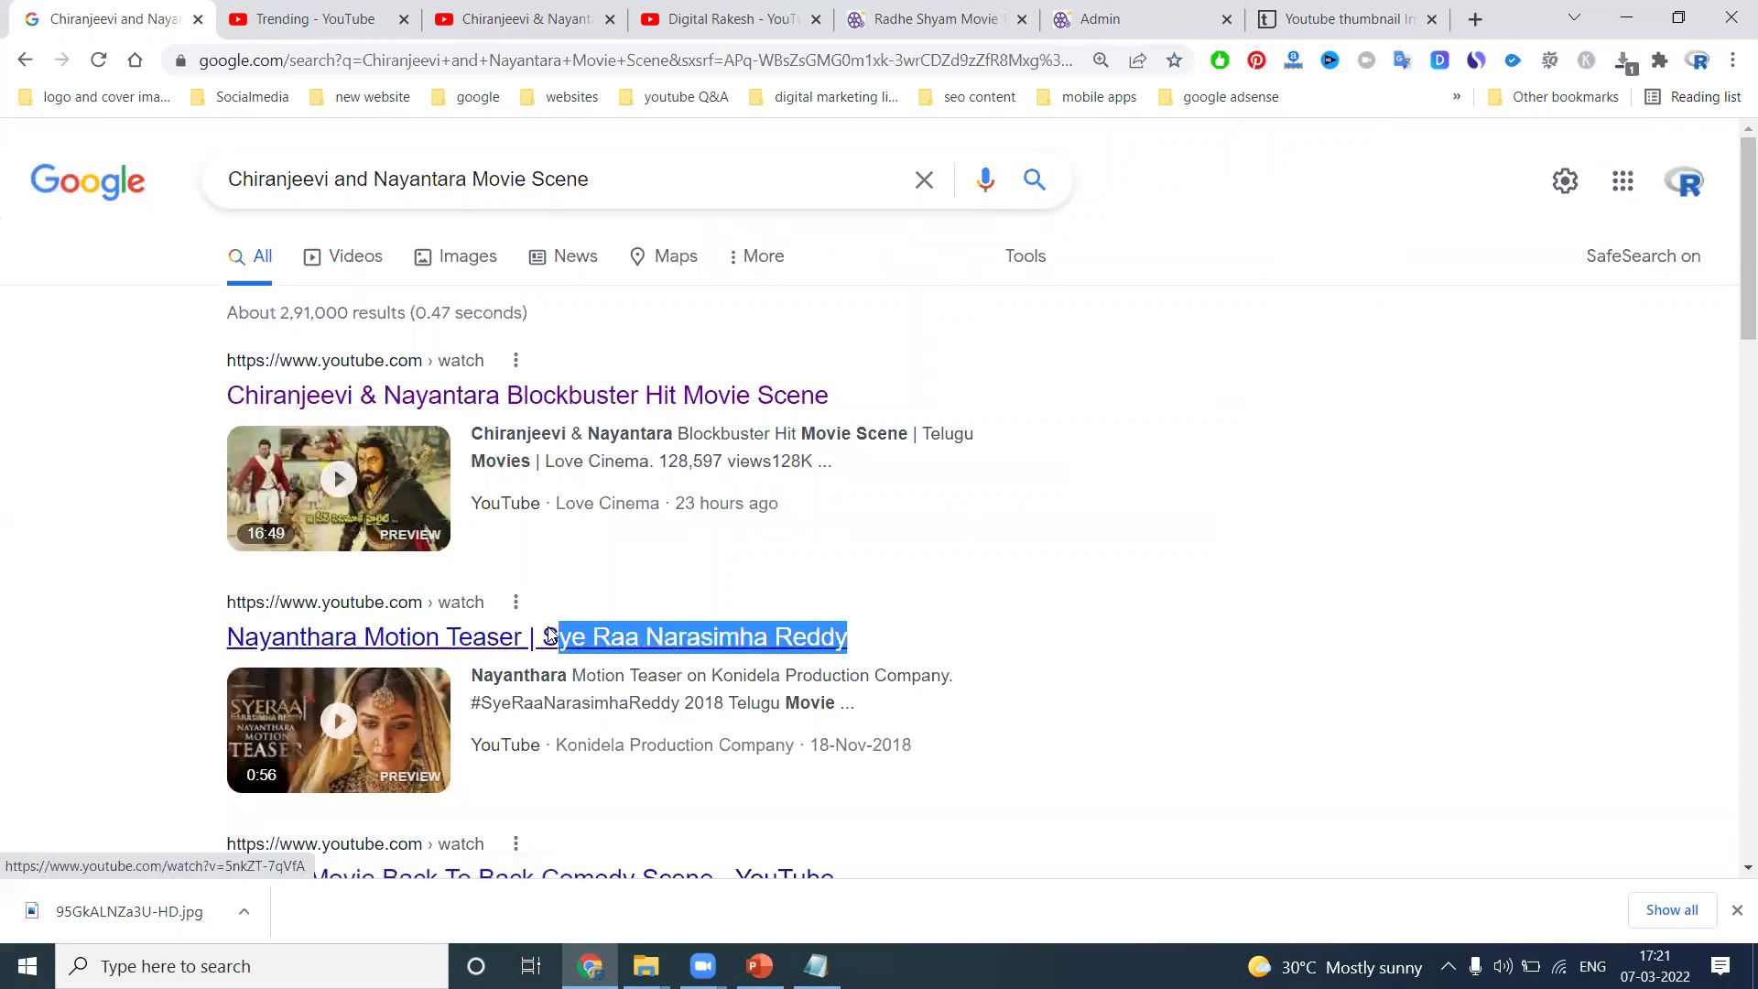
pyautogui.hotkey('ctrl', 'c')
pyautogui.tripleClick(434, 174)
pyautogui.hotkey('ctrl', 'v')
pyautogui.press('Return')
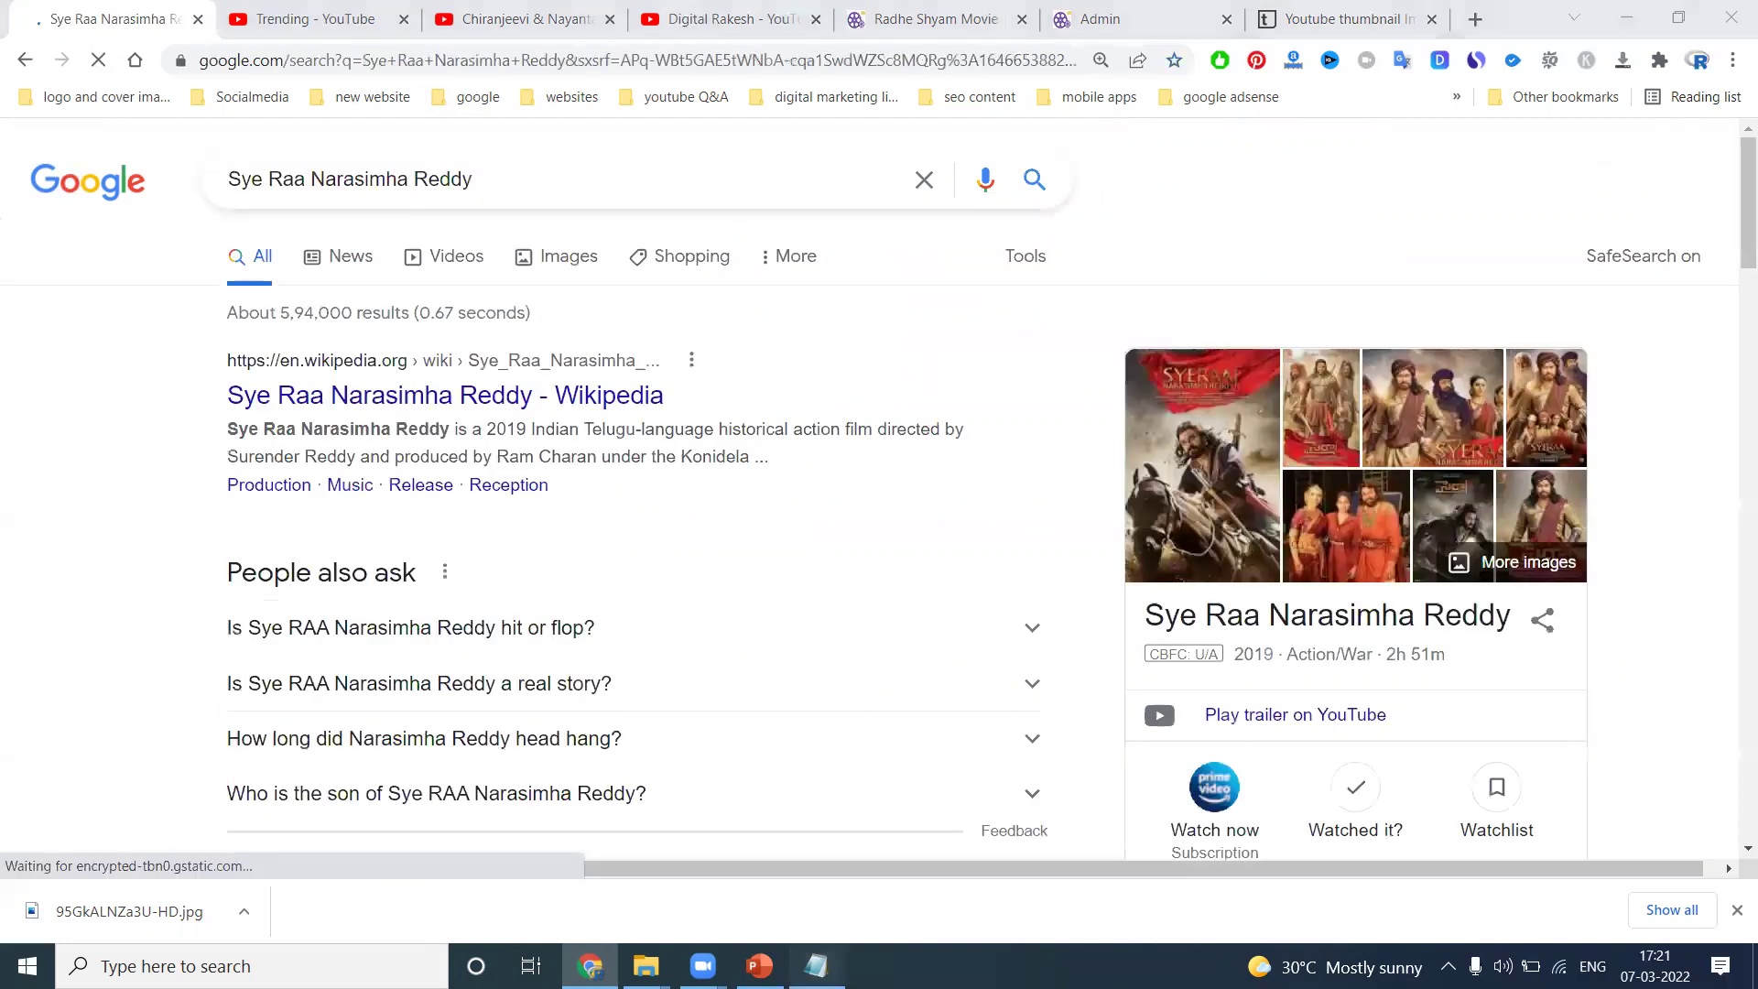
# Switch to Notepad, paste the film name "Sye Raa Narasimha Reddy" a few lines below the video title and select it
pyautogui.hotkey('alt', 'Tab')
pyautogui.click(1132, 62)
pyautogui.press('Return')
pyautogui.press('Return')
pyautogui.press('Return')
pyautogui.hotkey('ctrl', 'v')
pyautogui.moveTo(562, 174); pyautogui.dragTo(9, 179)
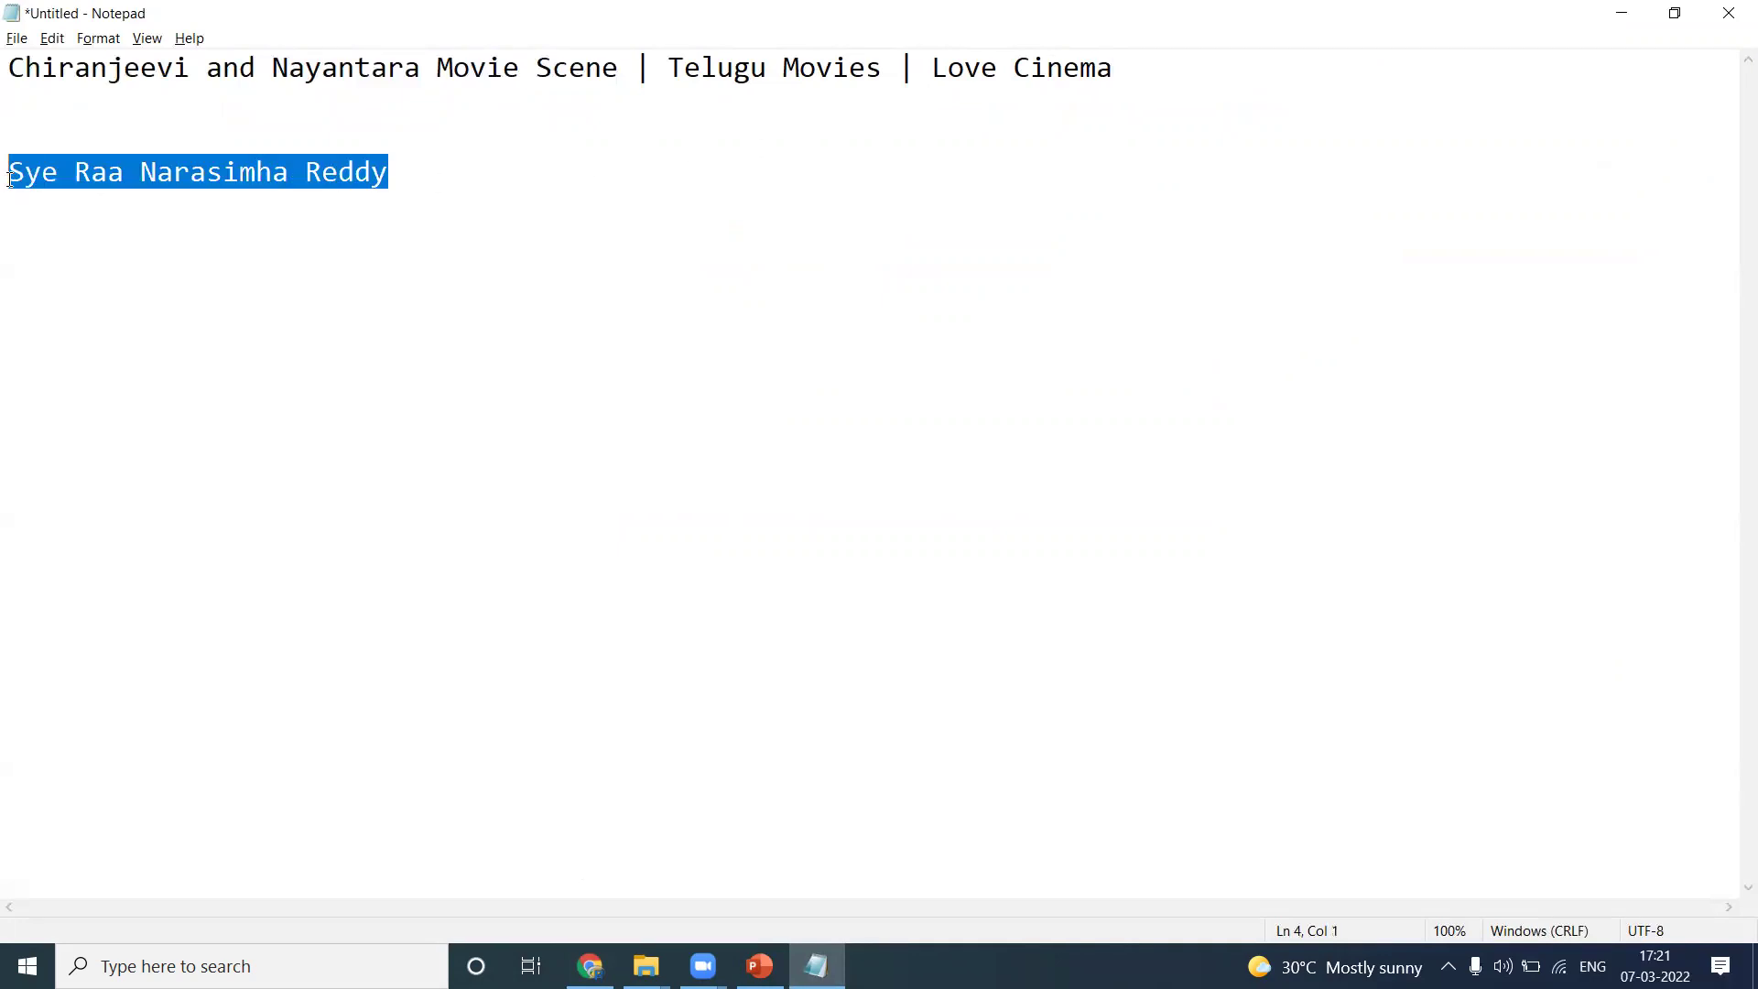
# Return to the new post form and append "- Sye Raa Narasimha Reddy" to the Description's title line
pyautogui.hotkey('alt', 'Tab')
pyautogui.click(1098, 19)
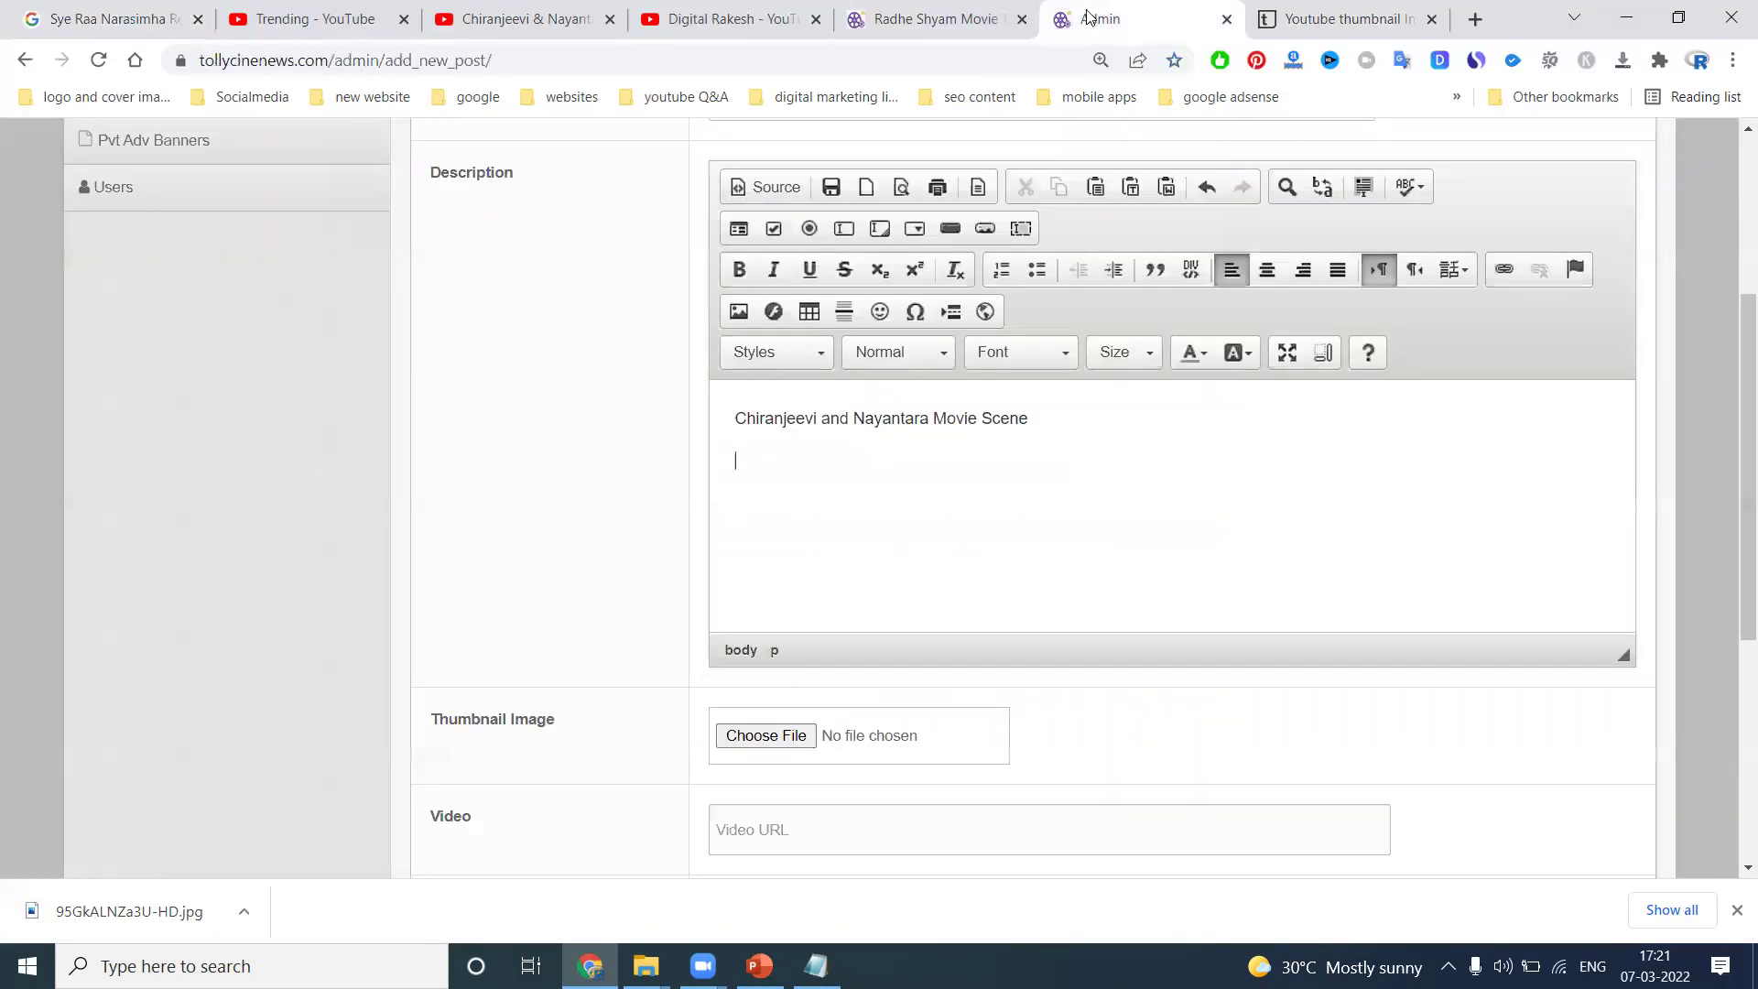
pyautogui.click(1066, 424)
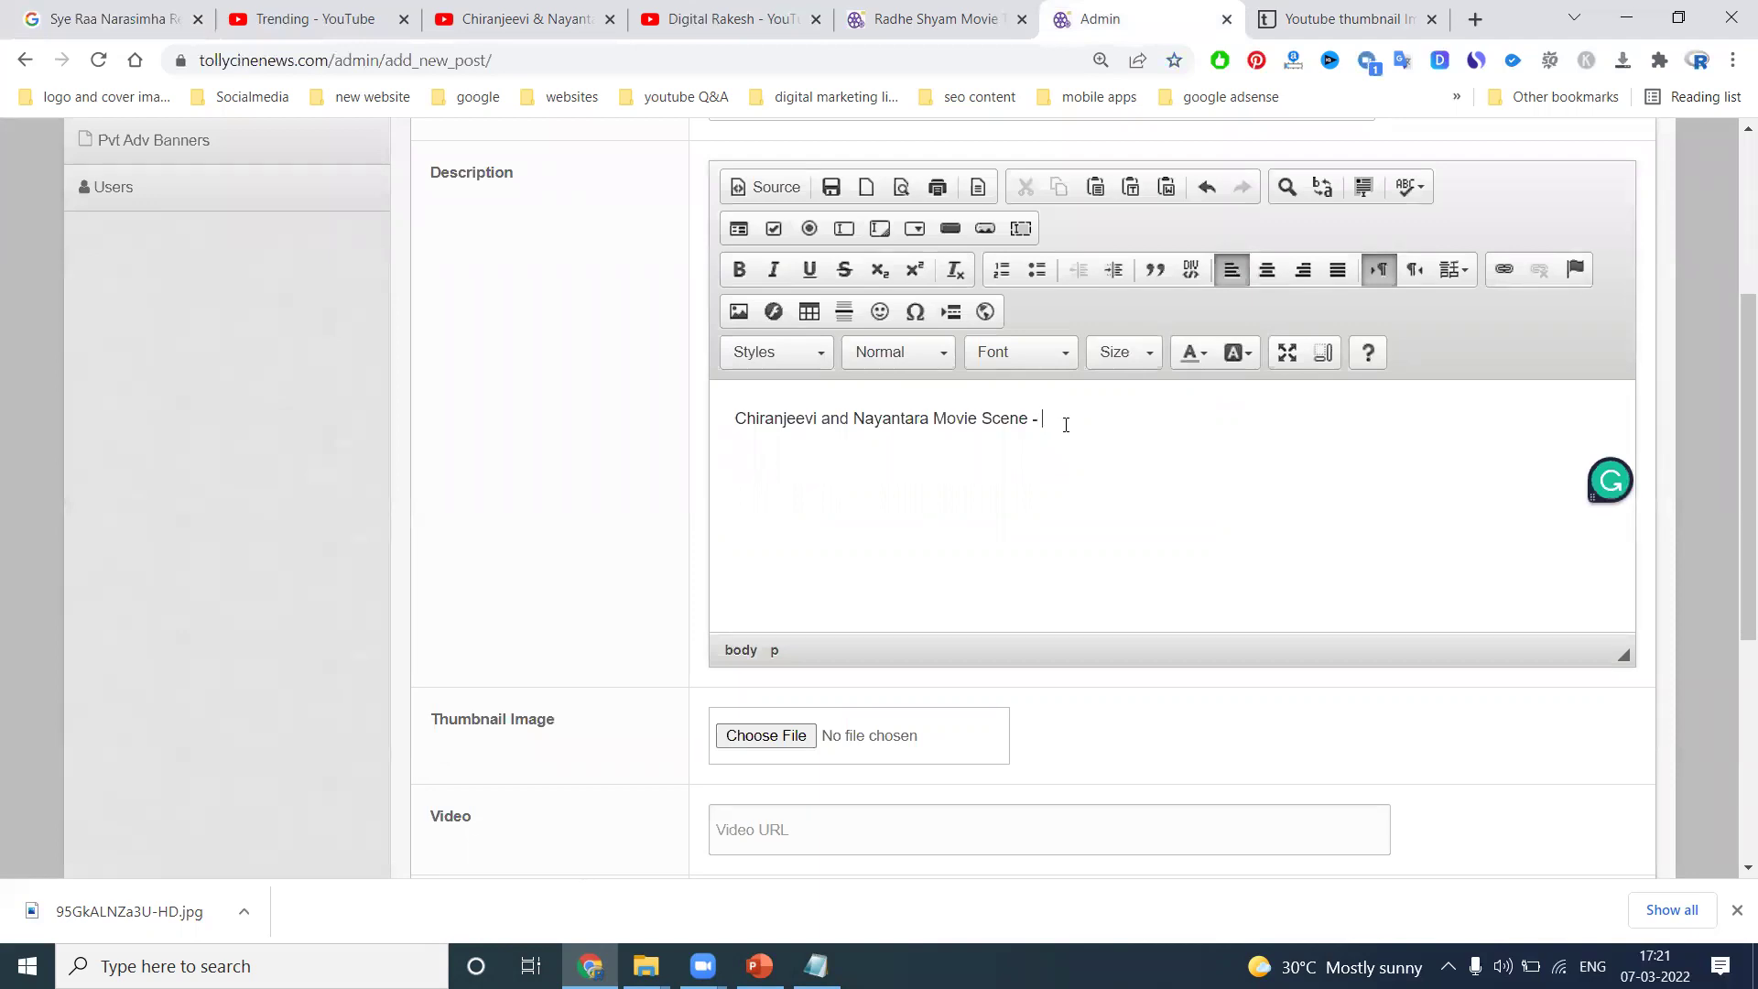
pyautogui.hotkey('ctrl', 'v')
pyautogui.press('Return')
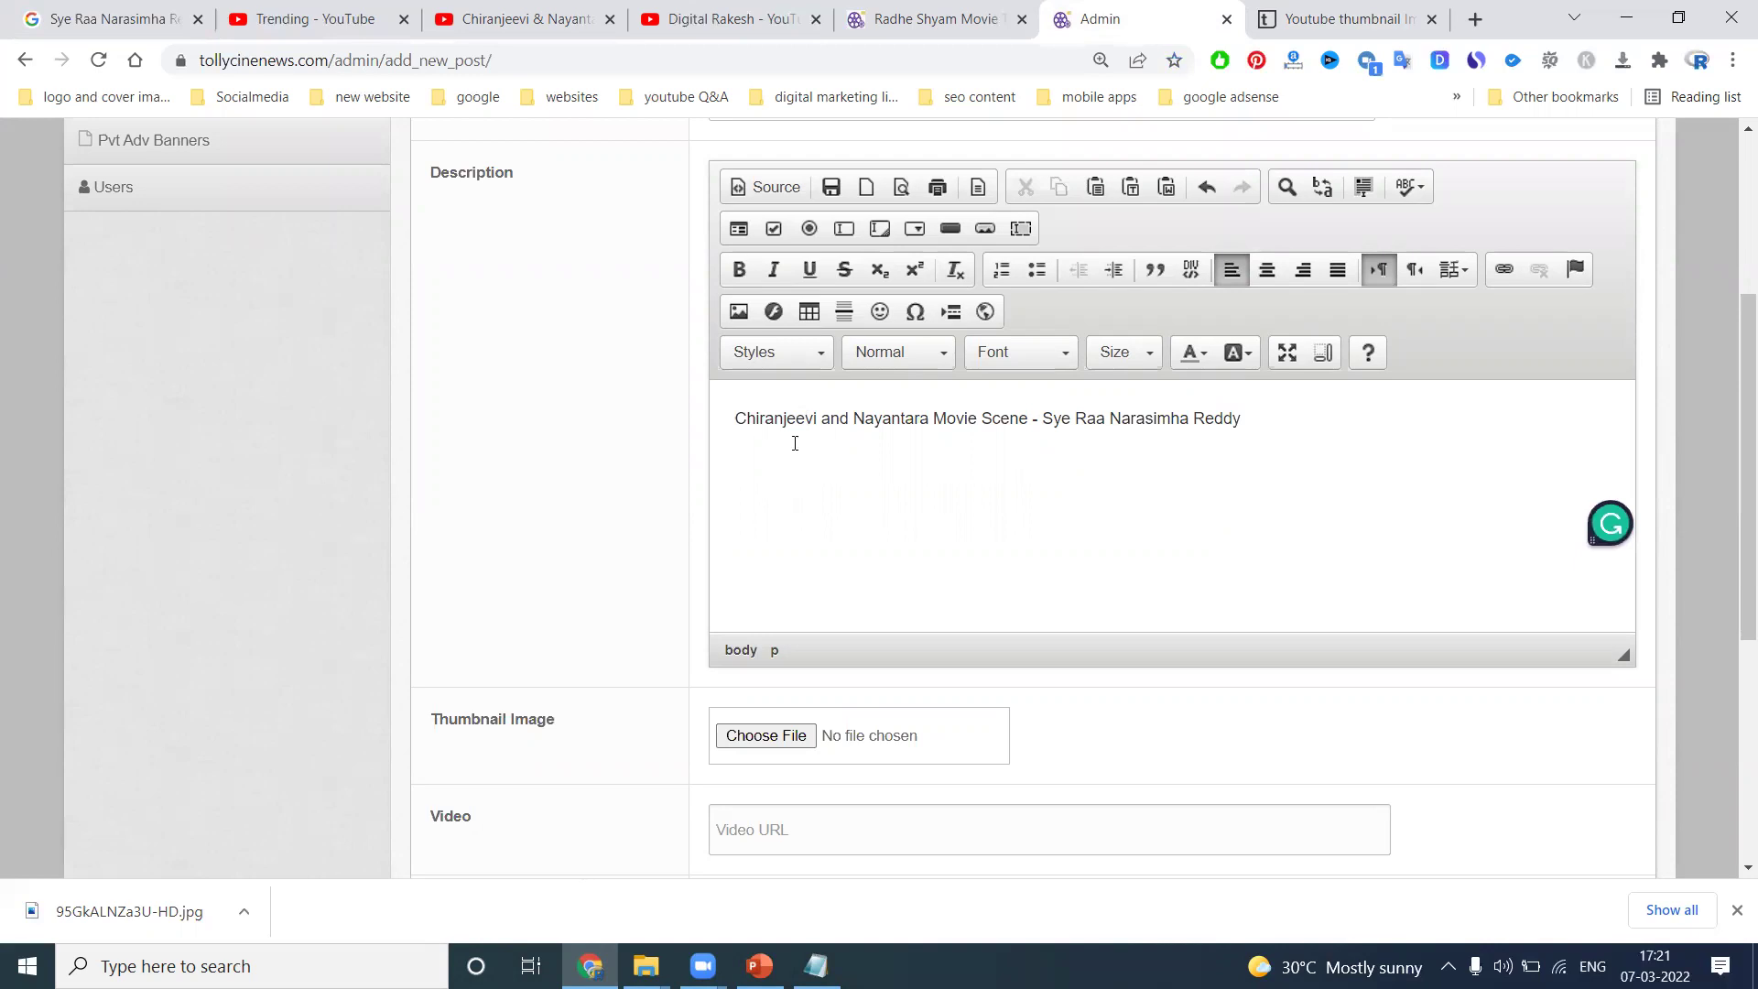
# Enter "Actor Chiranjeevi and Nayantara Movie Scene" as the SEO Title, copying the scene title from the Description
pyautogui.scroll(-2, 882, 451)
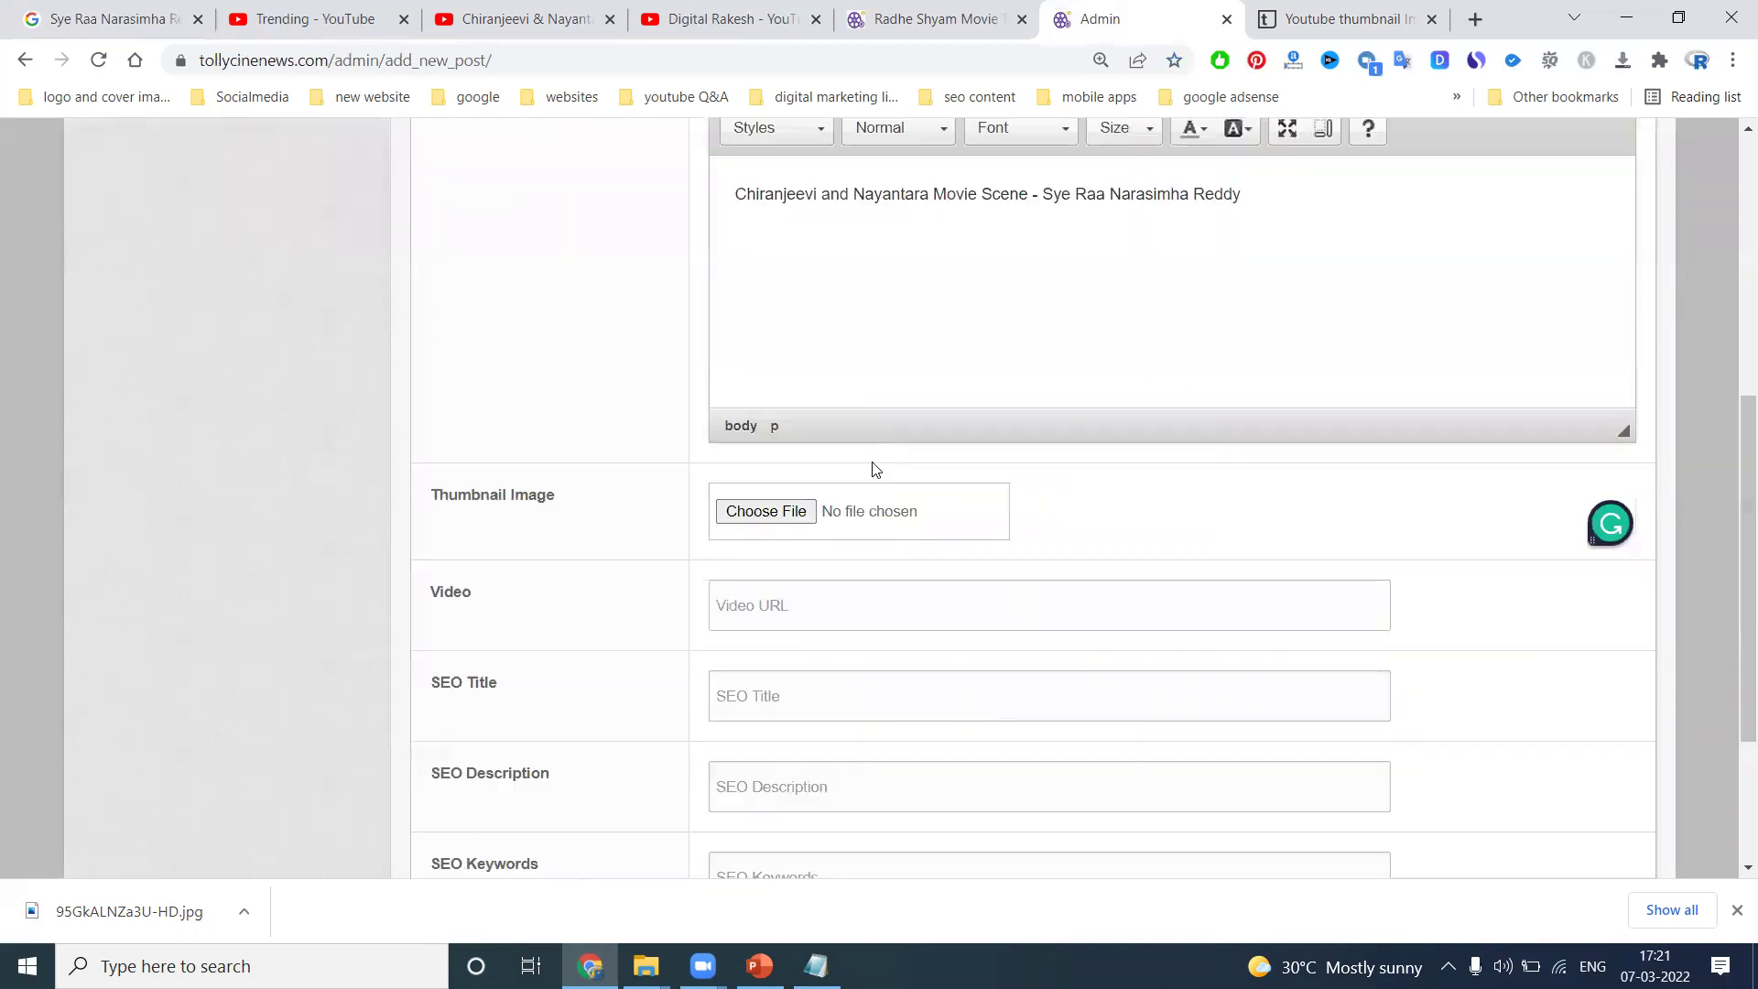
pyautogui.click(759, 693)
pyautogui.write('Actor')
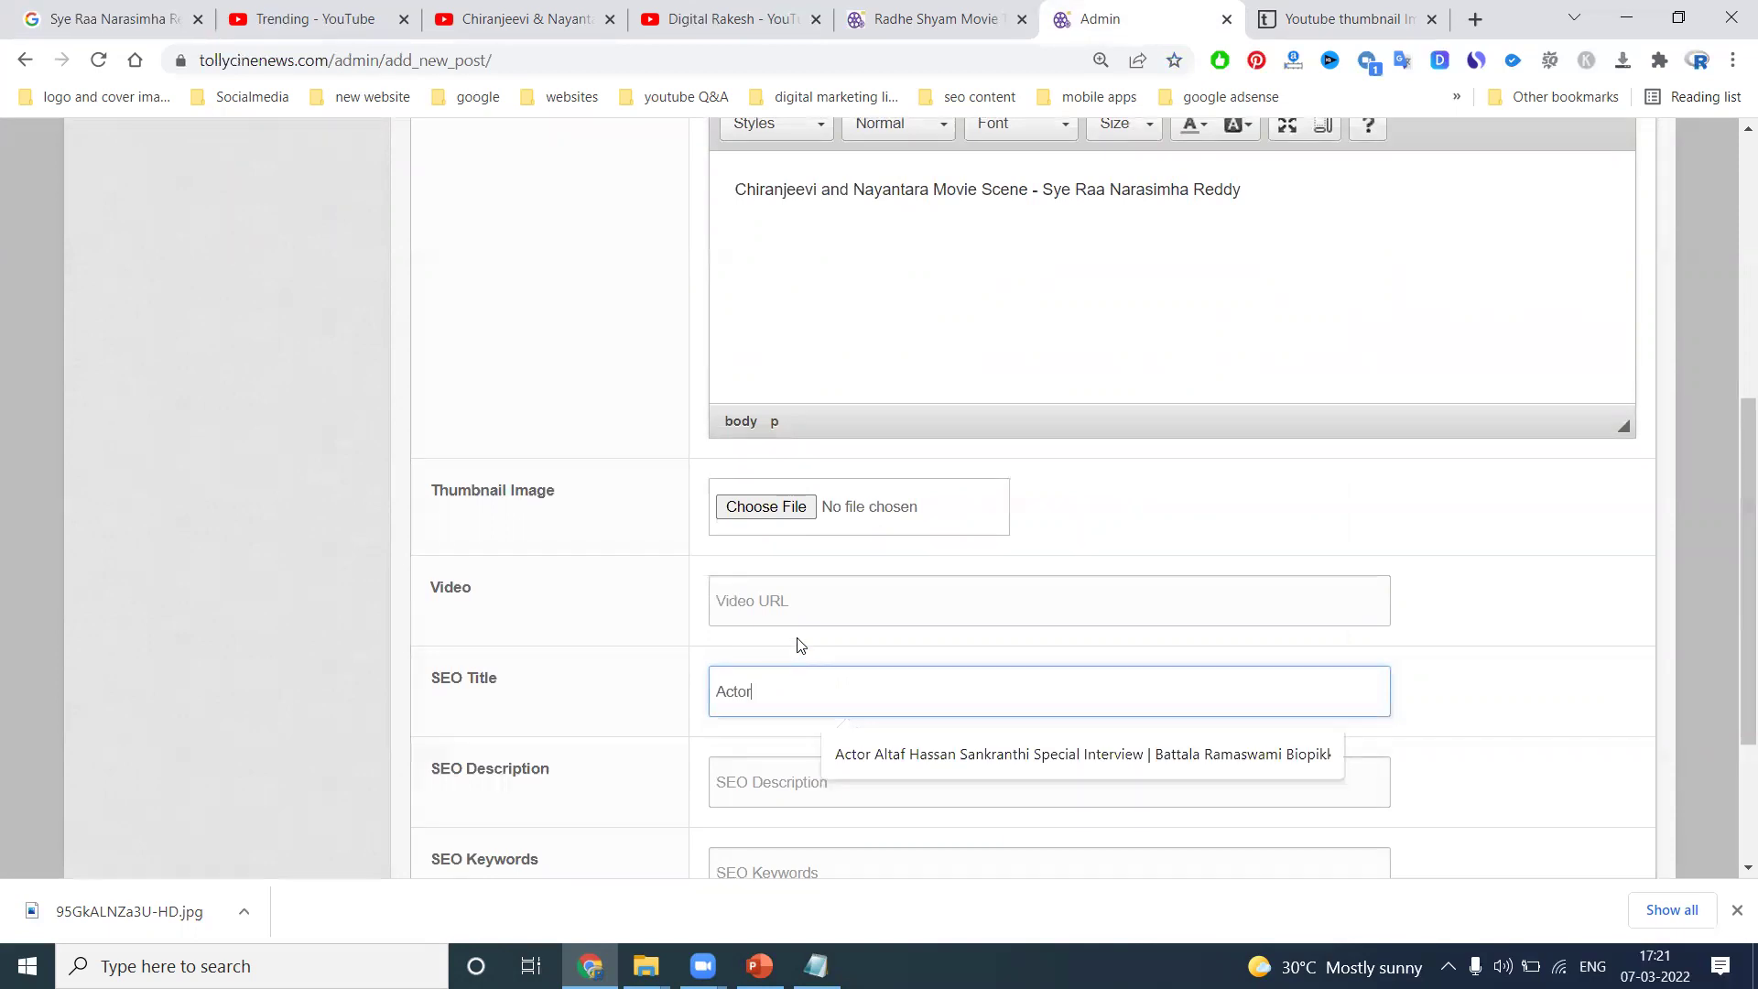
pyautogui.moveTo(1030, 195); pyautogui.dragTo(737, 194)
pyautogui.hotkey('ctrl', 'c')
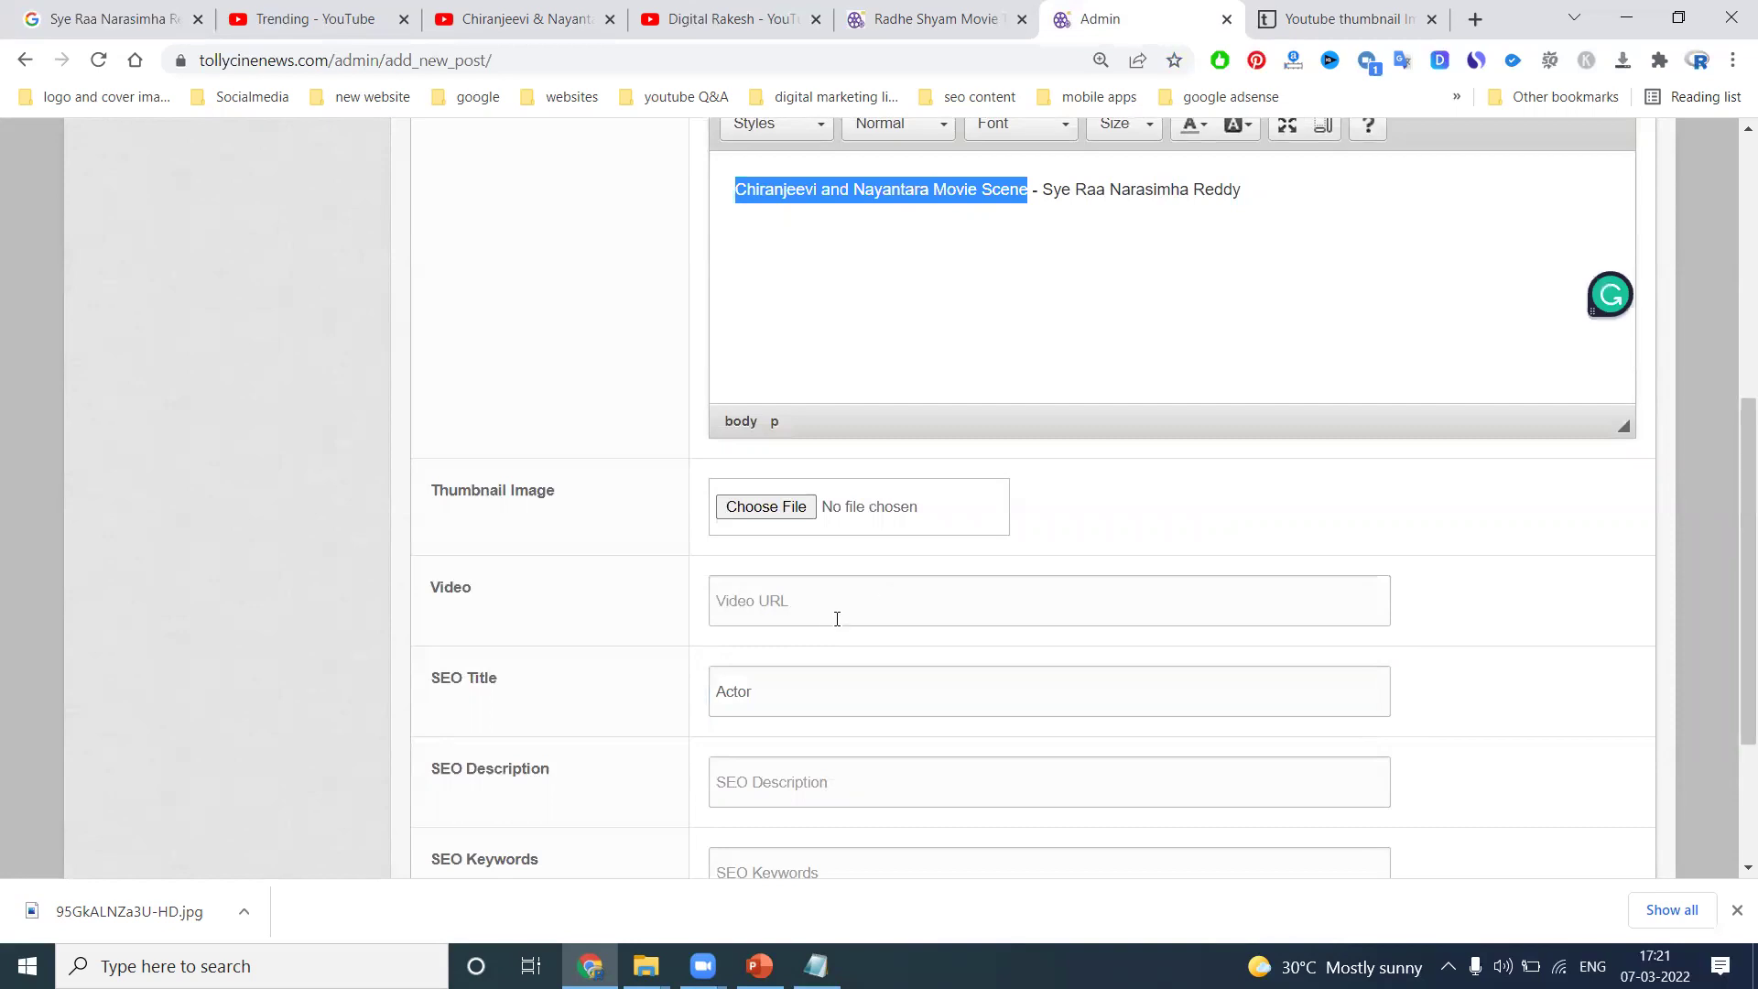
pyautogui.click(785, 702)
pyautogui.hotkey('ctrl', 'v')
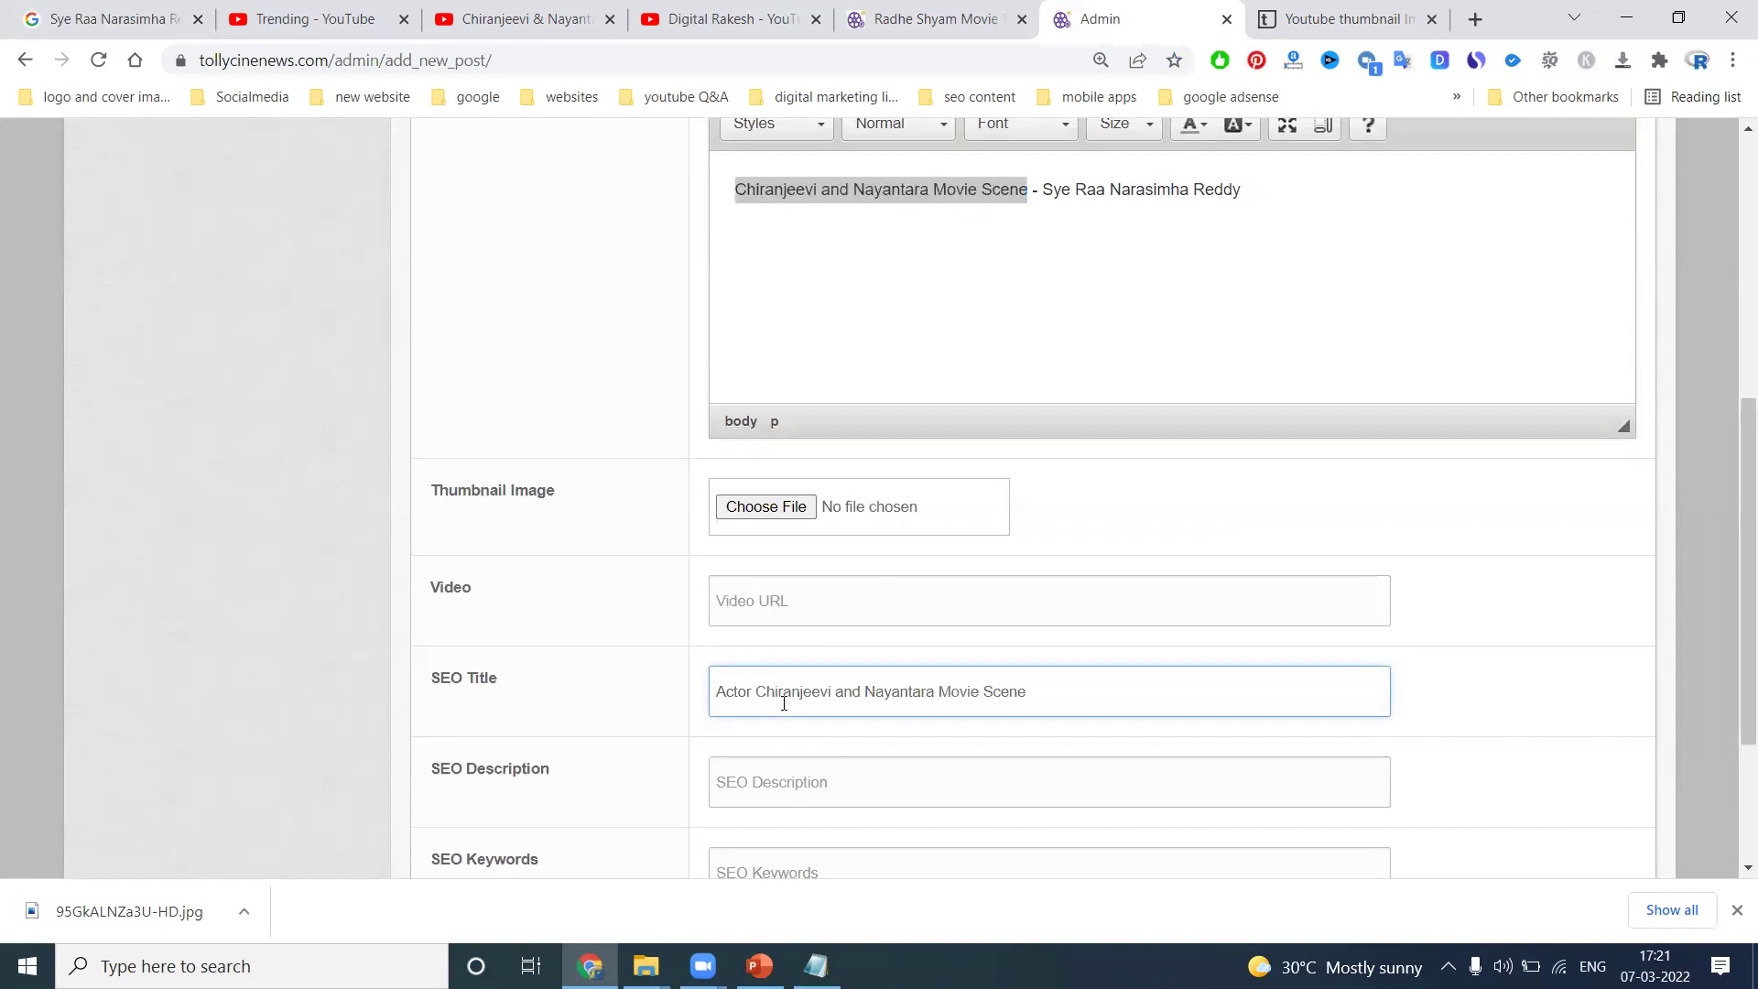
# Append "| Sye Raa Narasimha Reddy Film" to the SEO Title and select the whole title text
pyautogui.moveTo(1238, 200); pyautogui.dragTo(1042, 194)
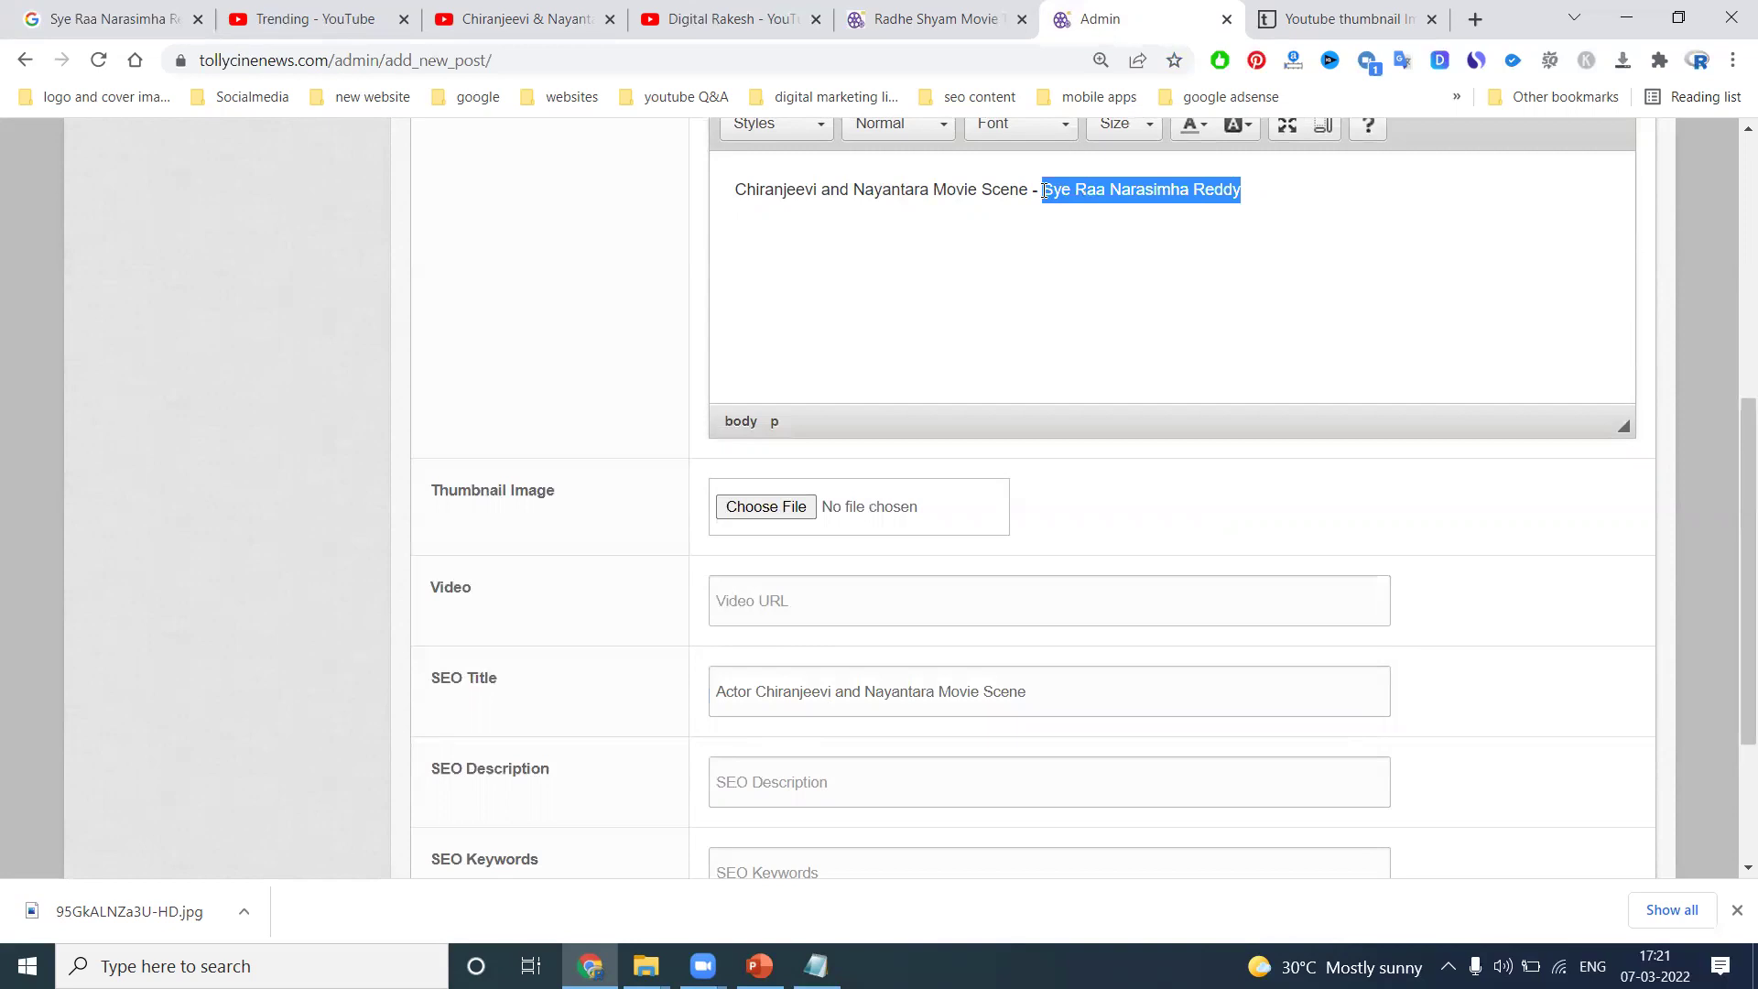
pyautogui.click(1037, 685)
pyautogui.hotkey('ctrl', 'v')
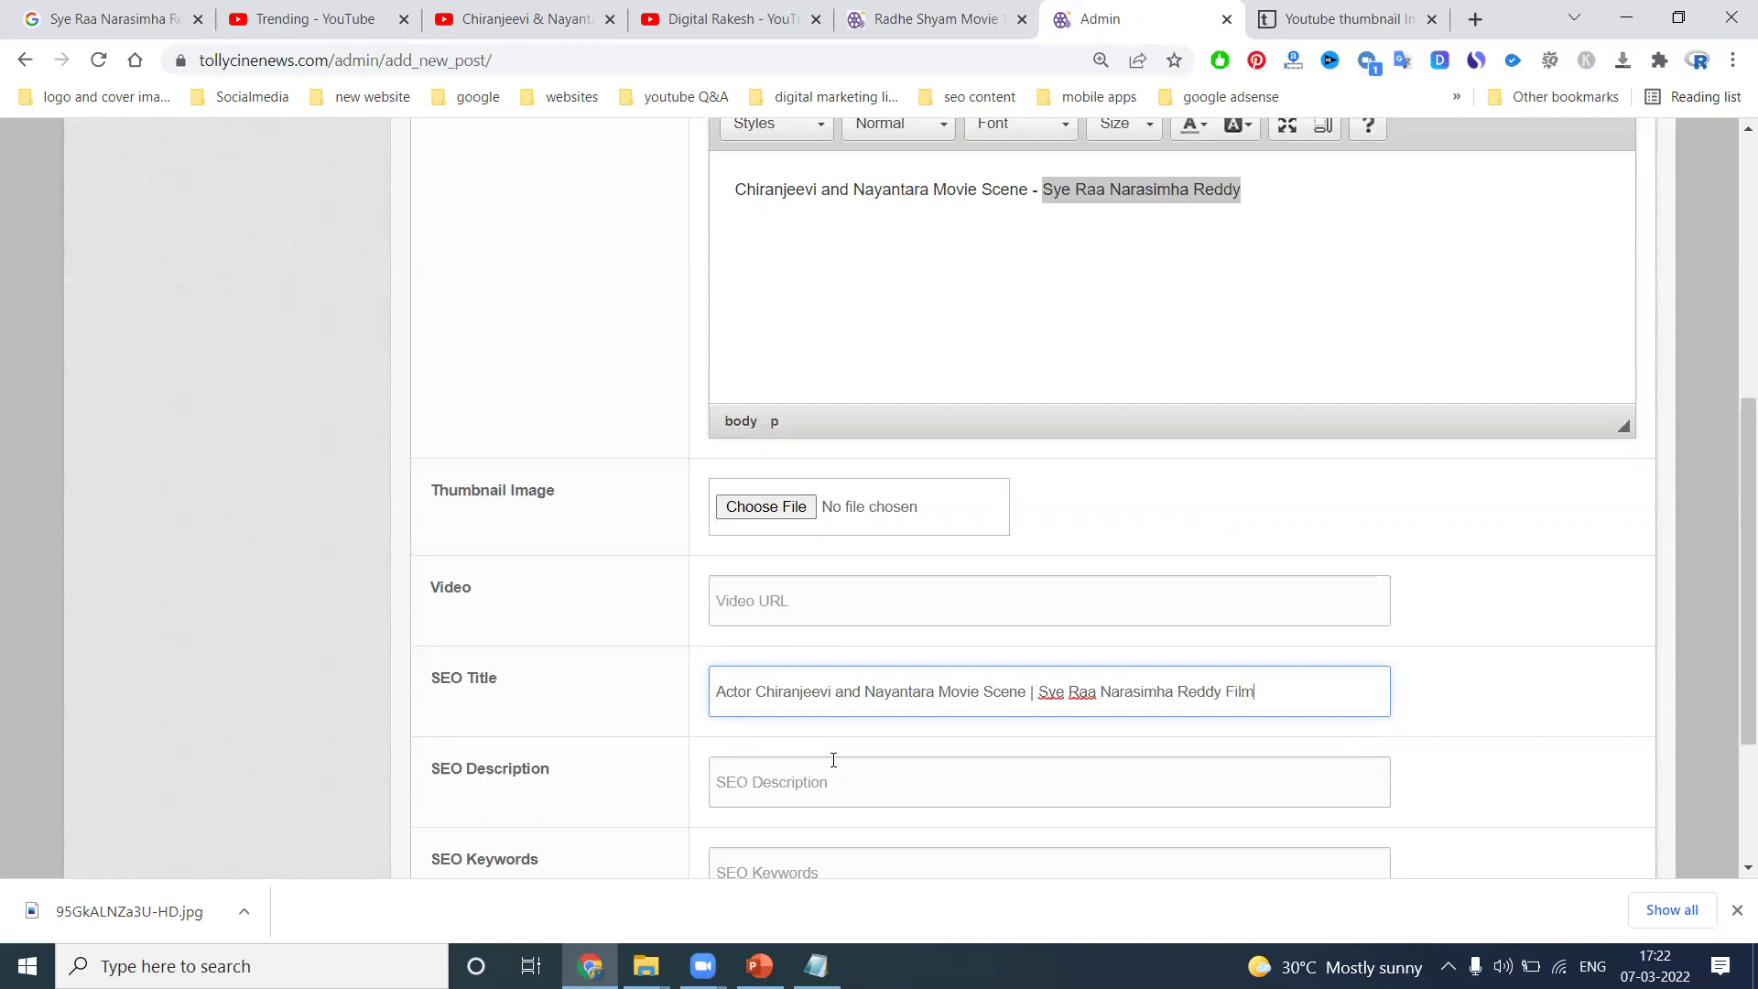
pyautogui.hotkey('ctrl', 'a')
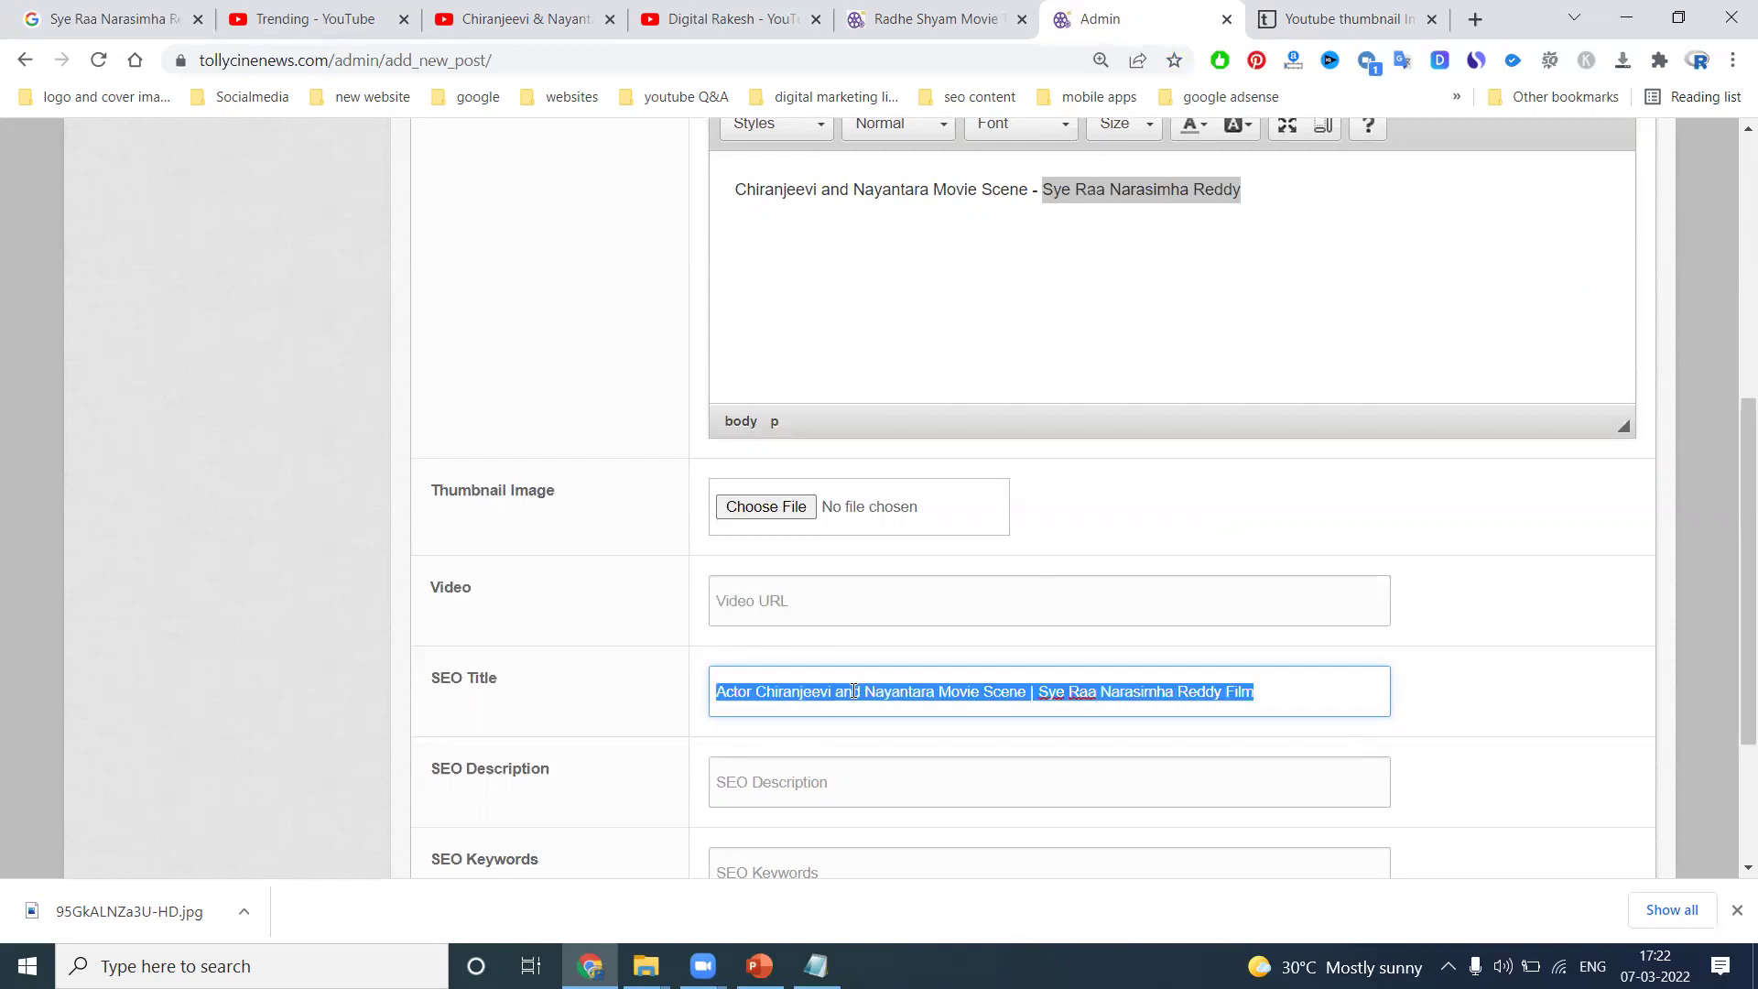
# In Notepad, start a keyword line by inserting "Chiranjeevi and Nayantara Movie Scene ," before the film name, copied from the first line
pyautogui.hotkey('alt', 'Tab')
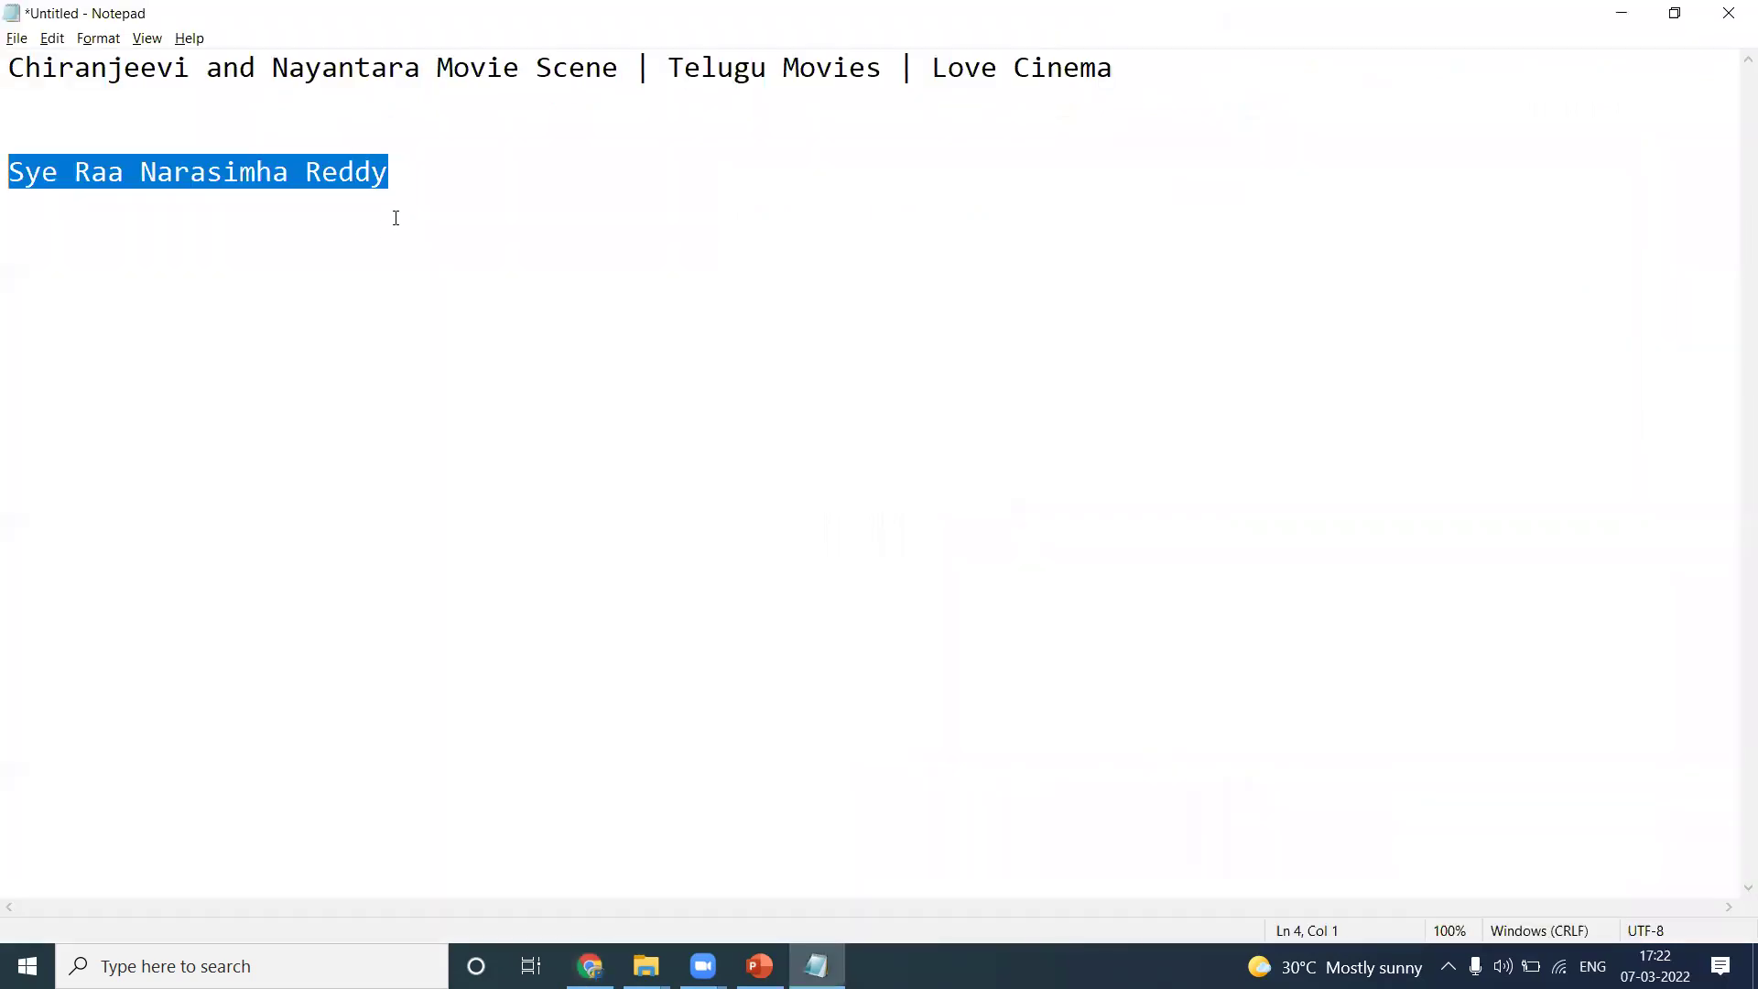
pyautogui.click(395, 218)
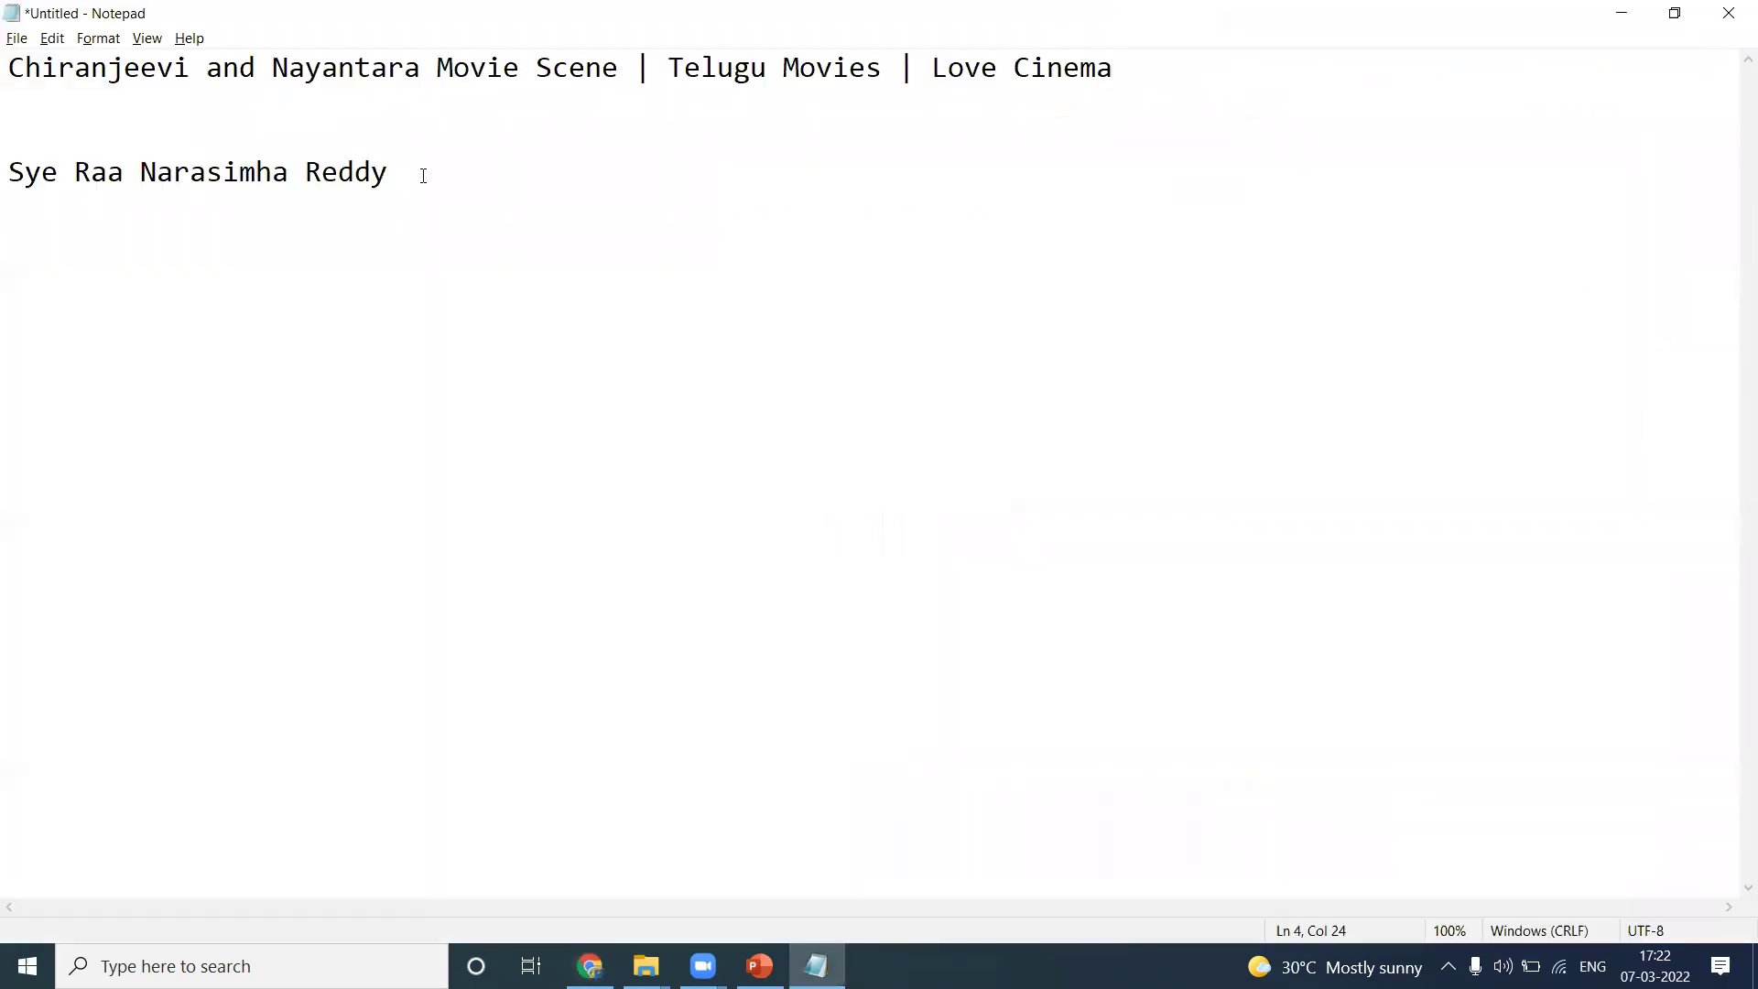
pyautogui.moveTo(635, 67); pyautogui.dragTo(10, 63)
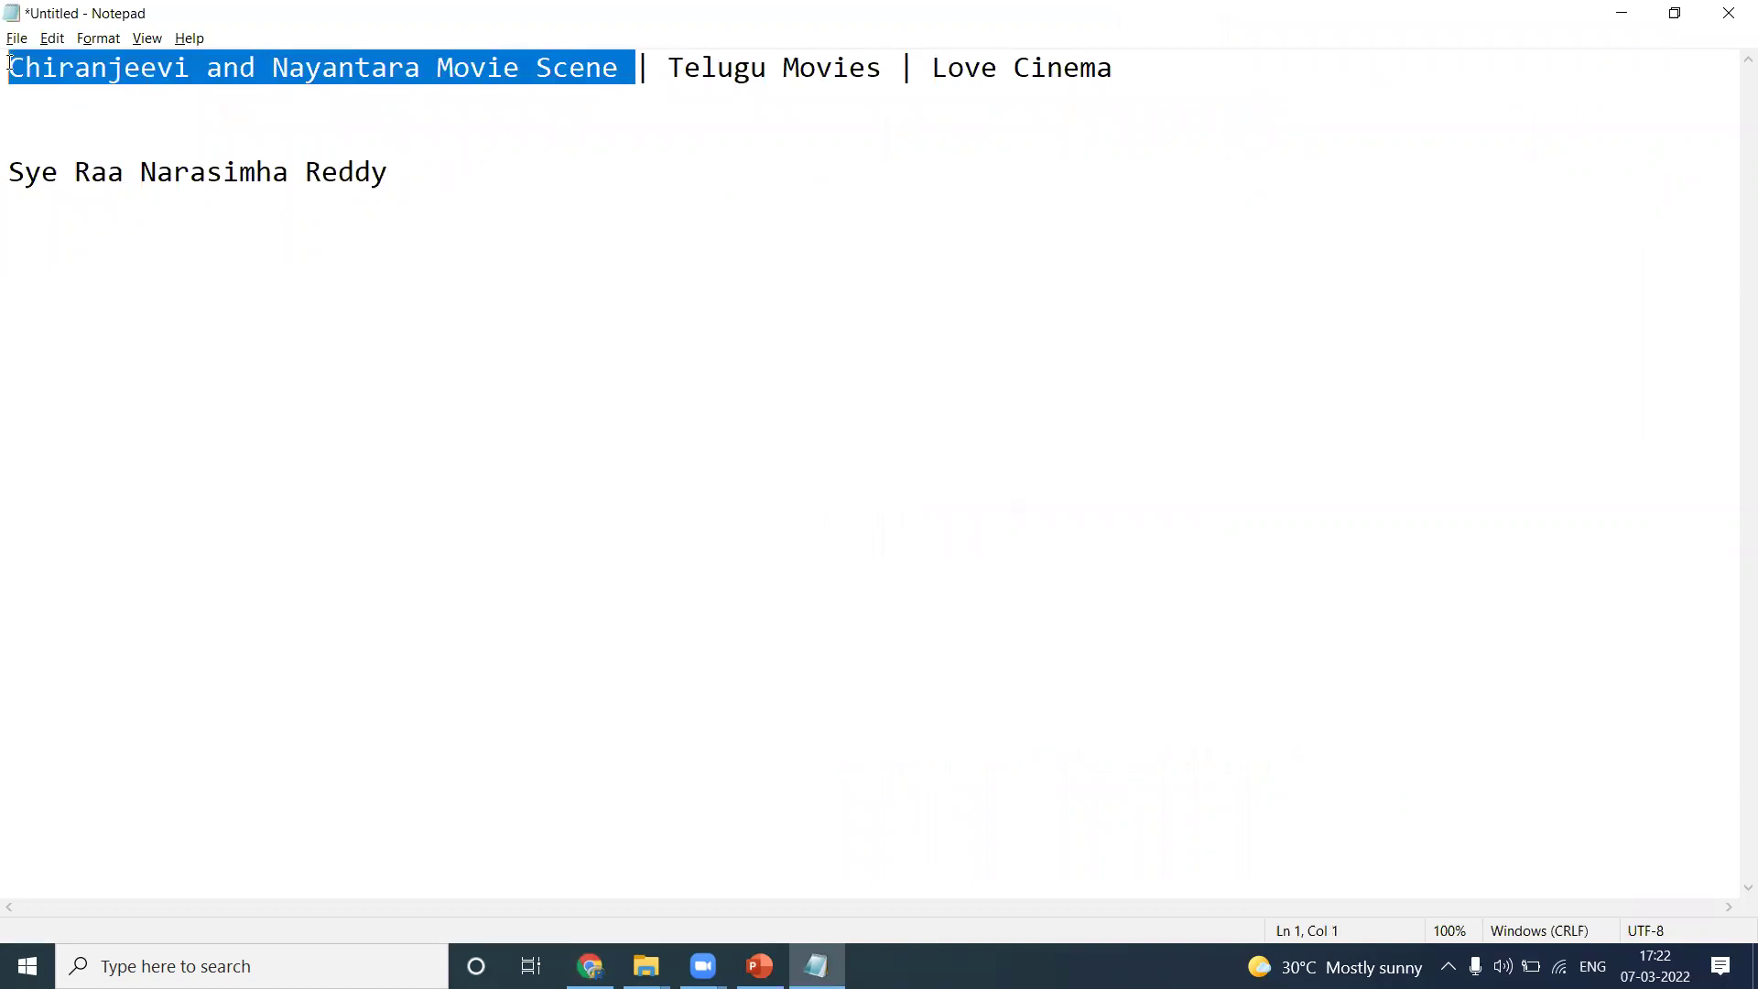
pyautogui.hotkey('ctrl', 'c')
pyautogui.click(10, 180)
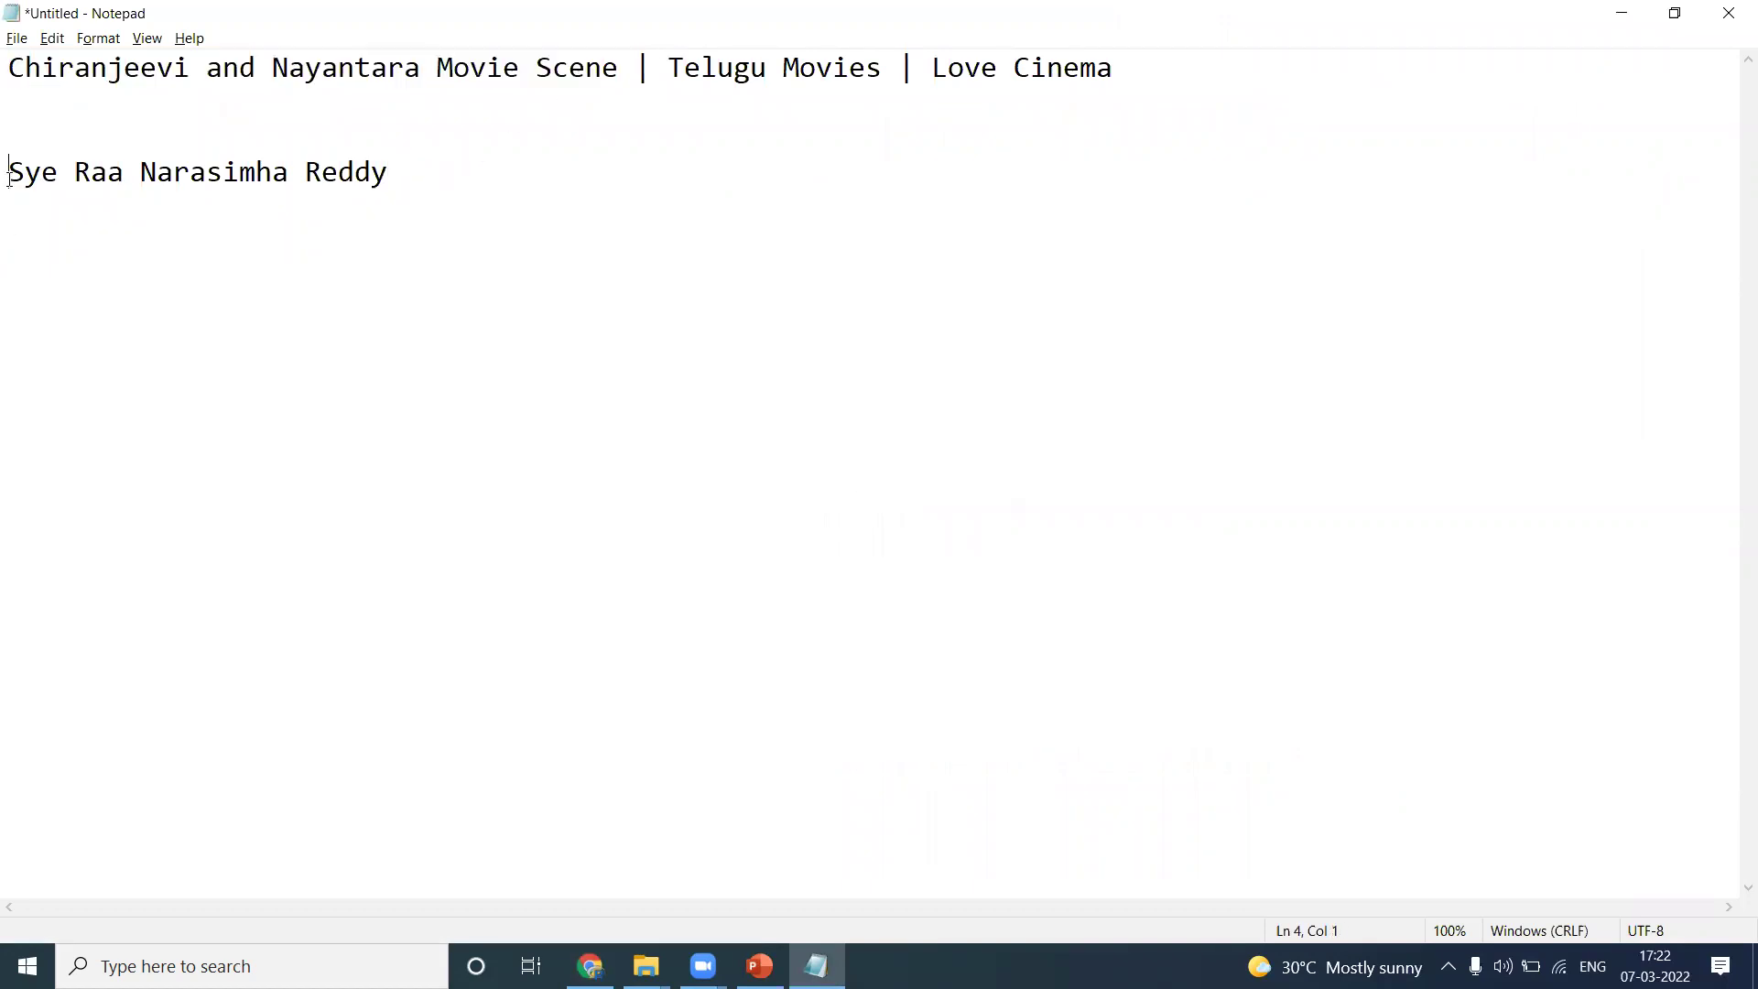
pyautogui.hotkey('ctrl', 'v')
pyautogui.write(',')
# Extend the keyword line after "Sye Raa Narasimha Reddy" with "film scene, movie latest , cinema news"
pyautogui.click(1051, 176)
pyautogui.write('film scene, mo')
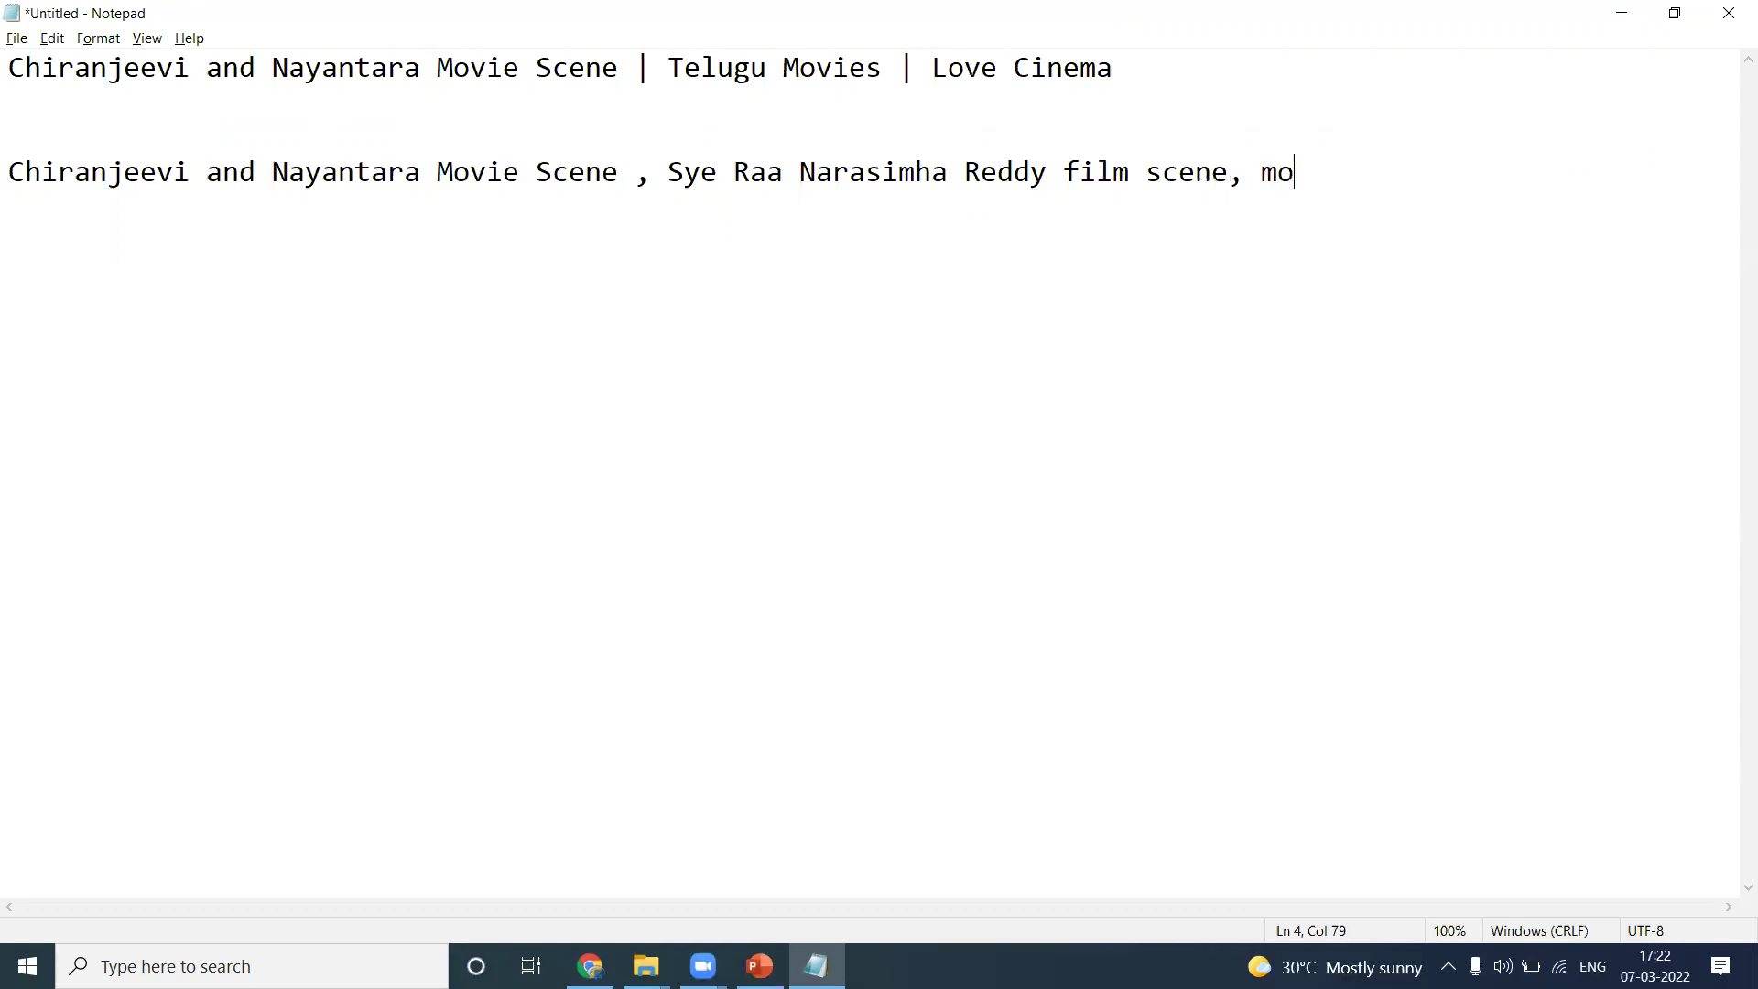
pyautogui.write('vie latest ')
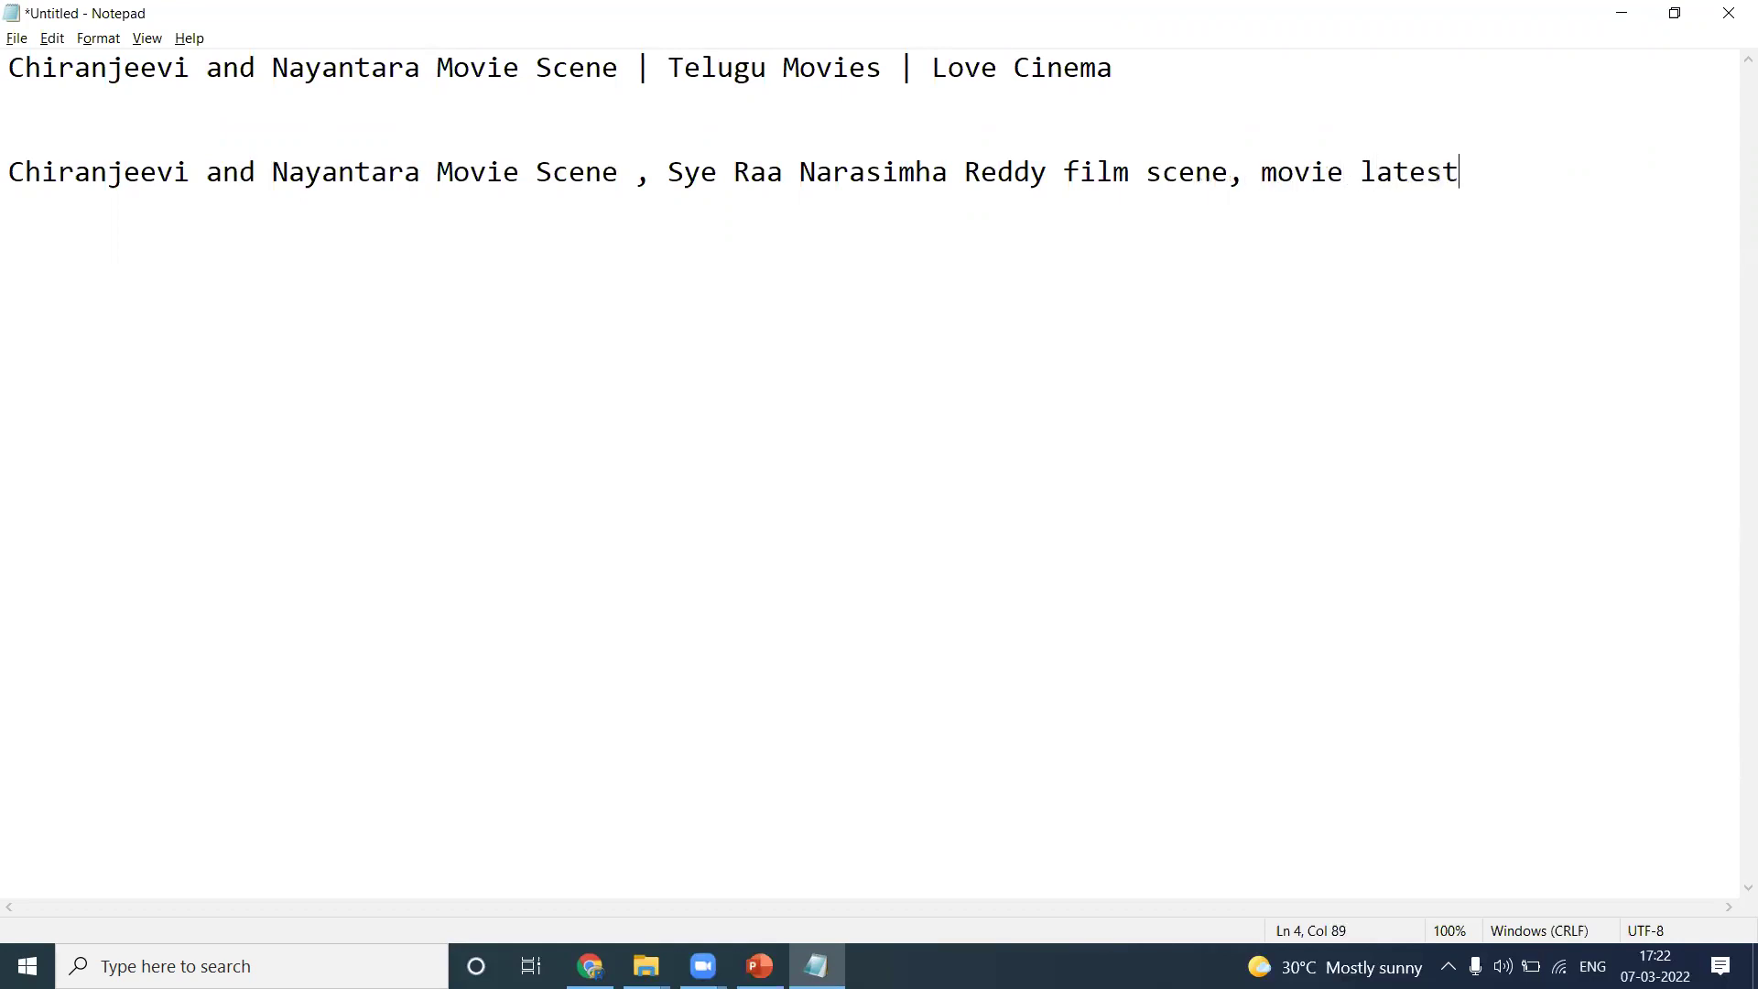
pyautogui.write(', cinema news')
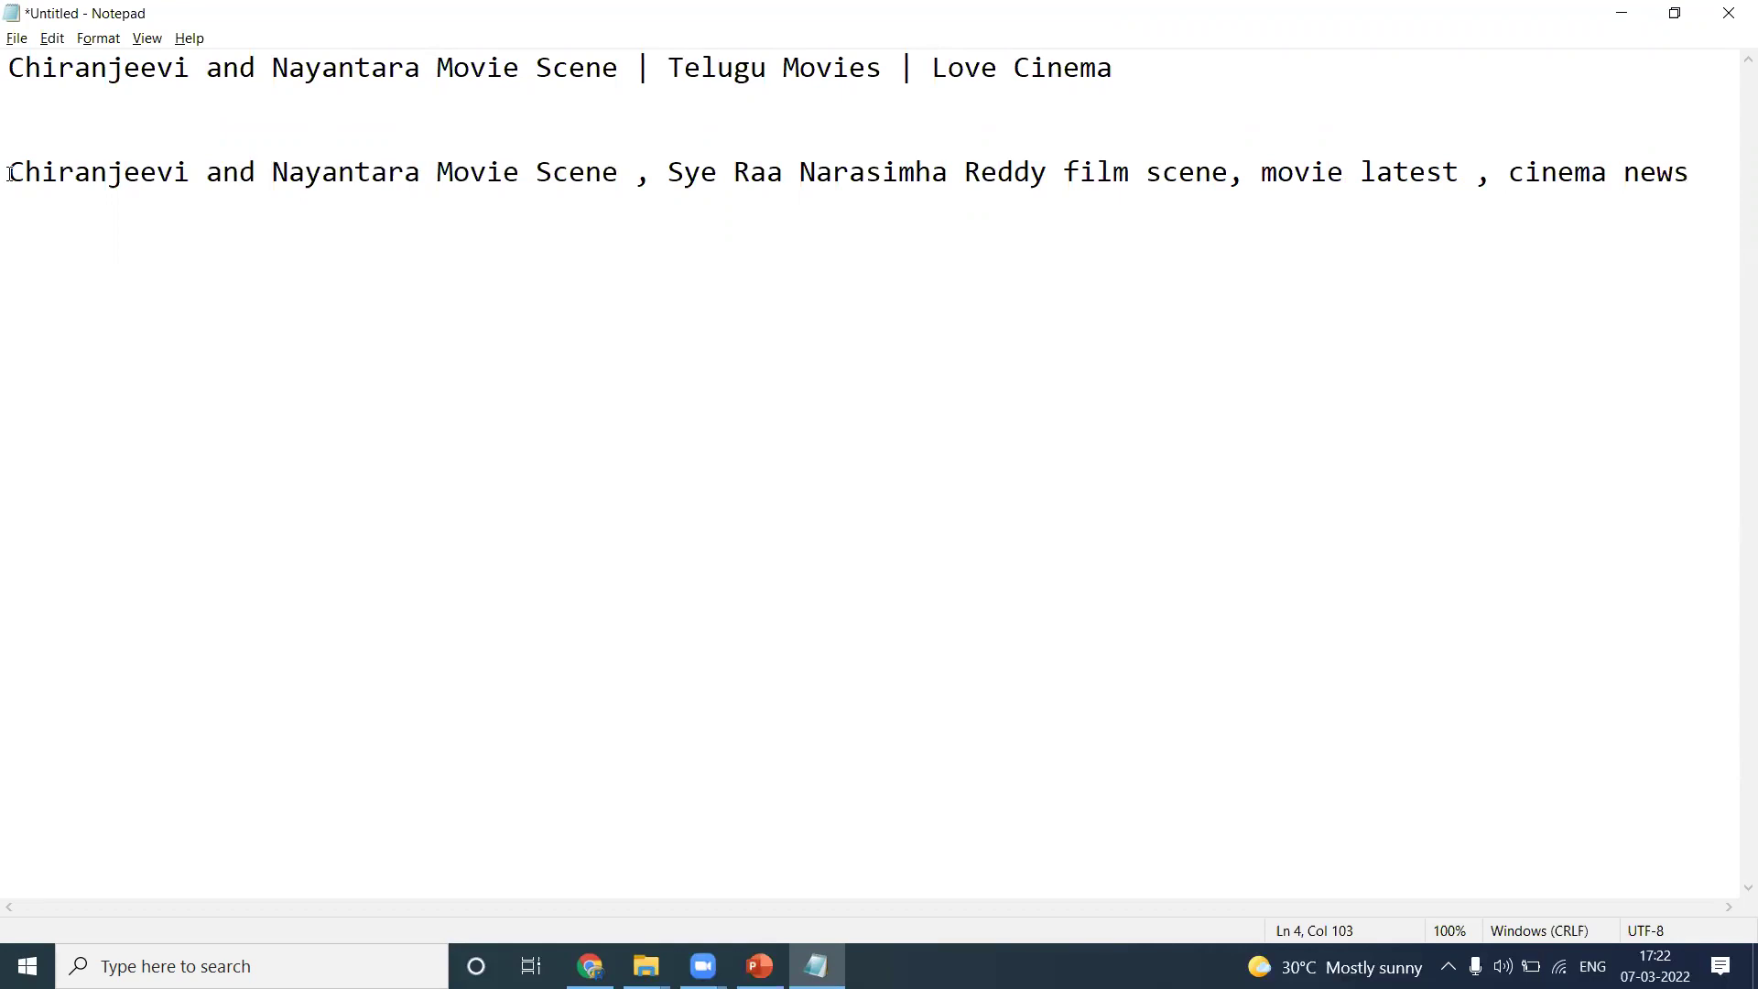
# Append the keyword "Chiranjeevi latest movie scene" to the keyword line, reusing the actor's name from its beginning and separating with commas
pyautogui.moveTo(192, 172); pyautogui.dragTo(10, 168)
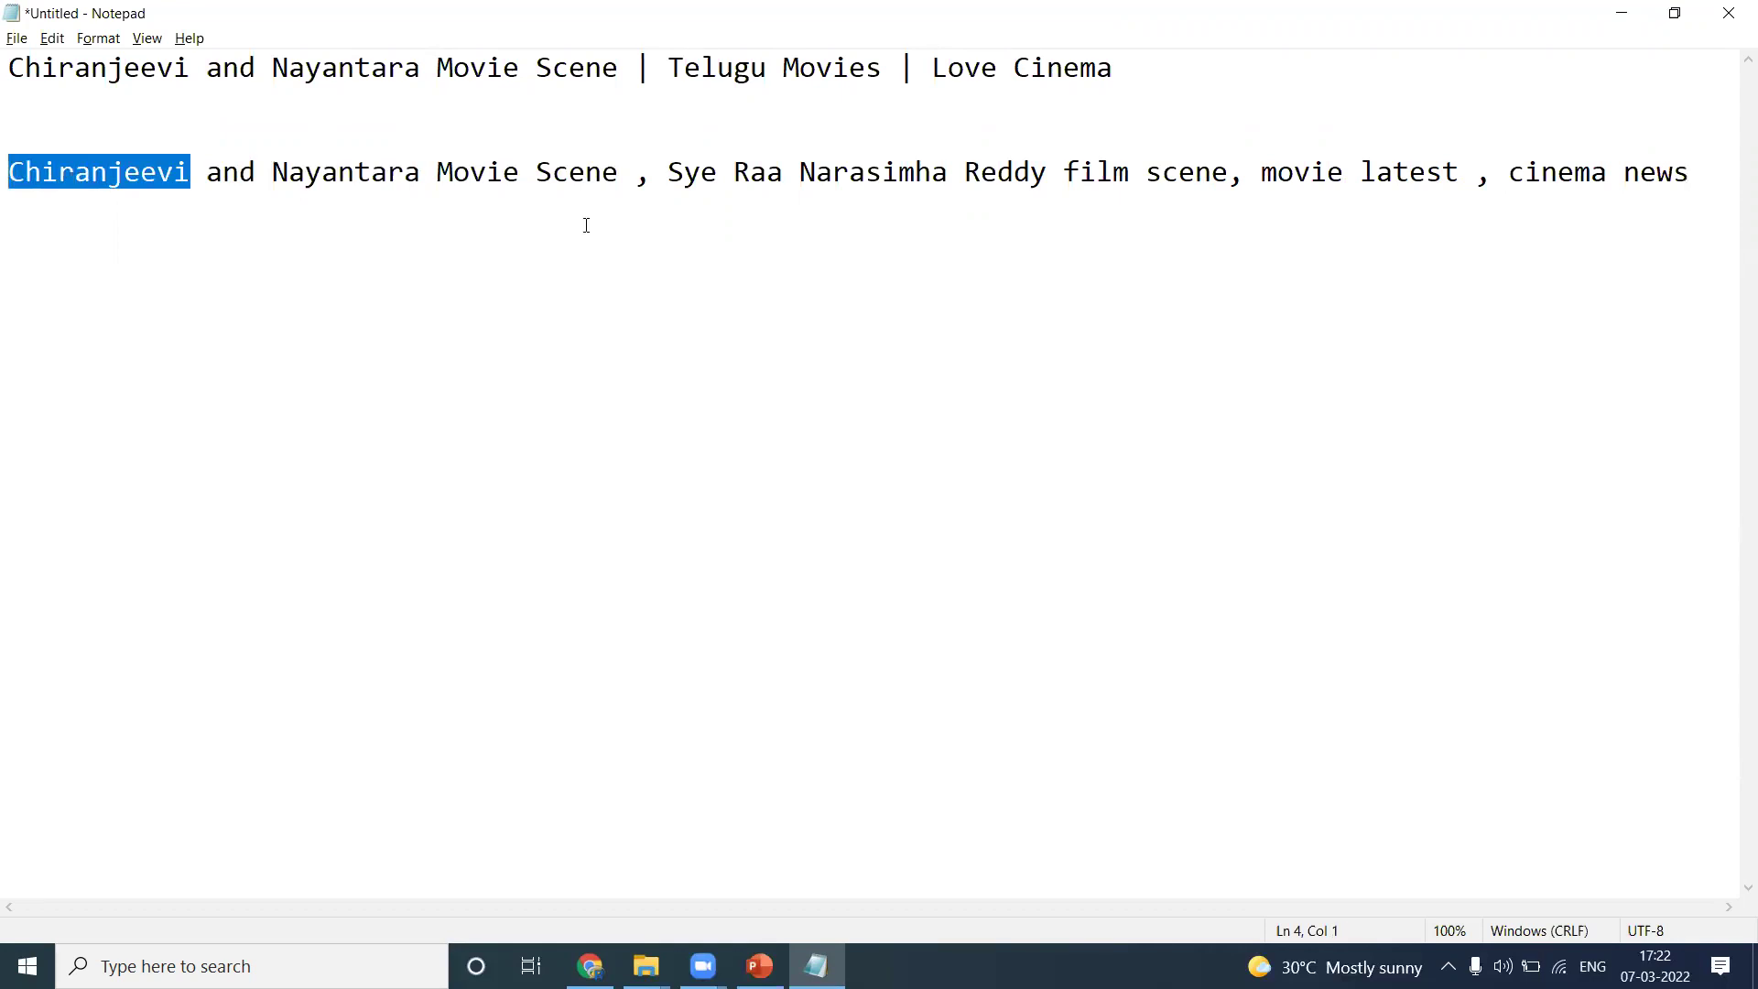
pyautogui.hotkey('ctrl', 'c')
pyautogui.click(1693, 172)
pyautogui.write(',')
pyautogui.hotkey('ctrl', 'v')
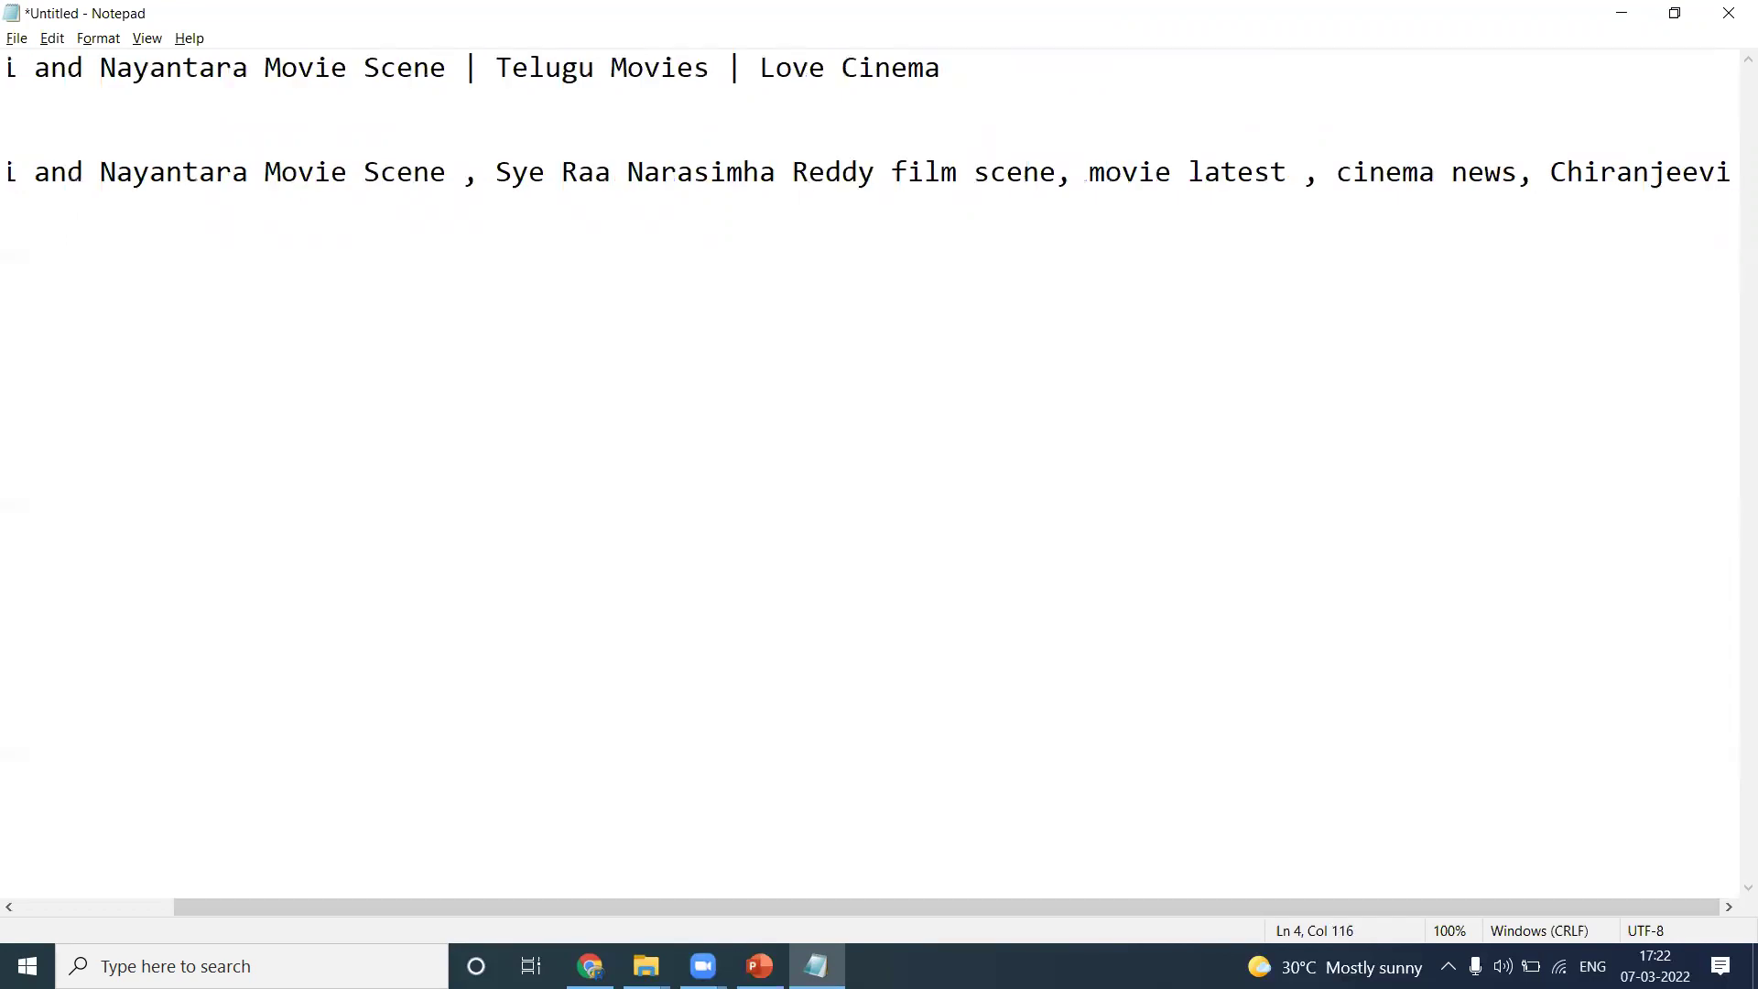
pyautogui.write('latest movie scene,')
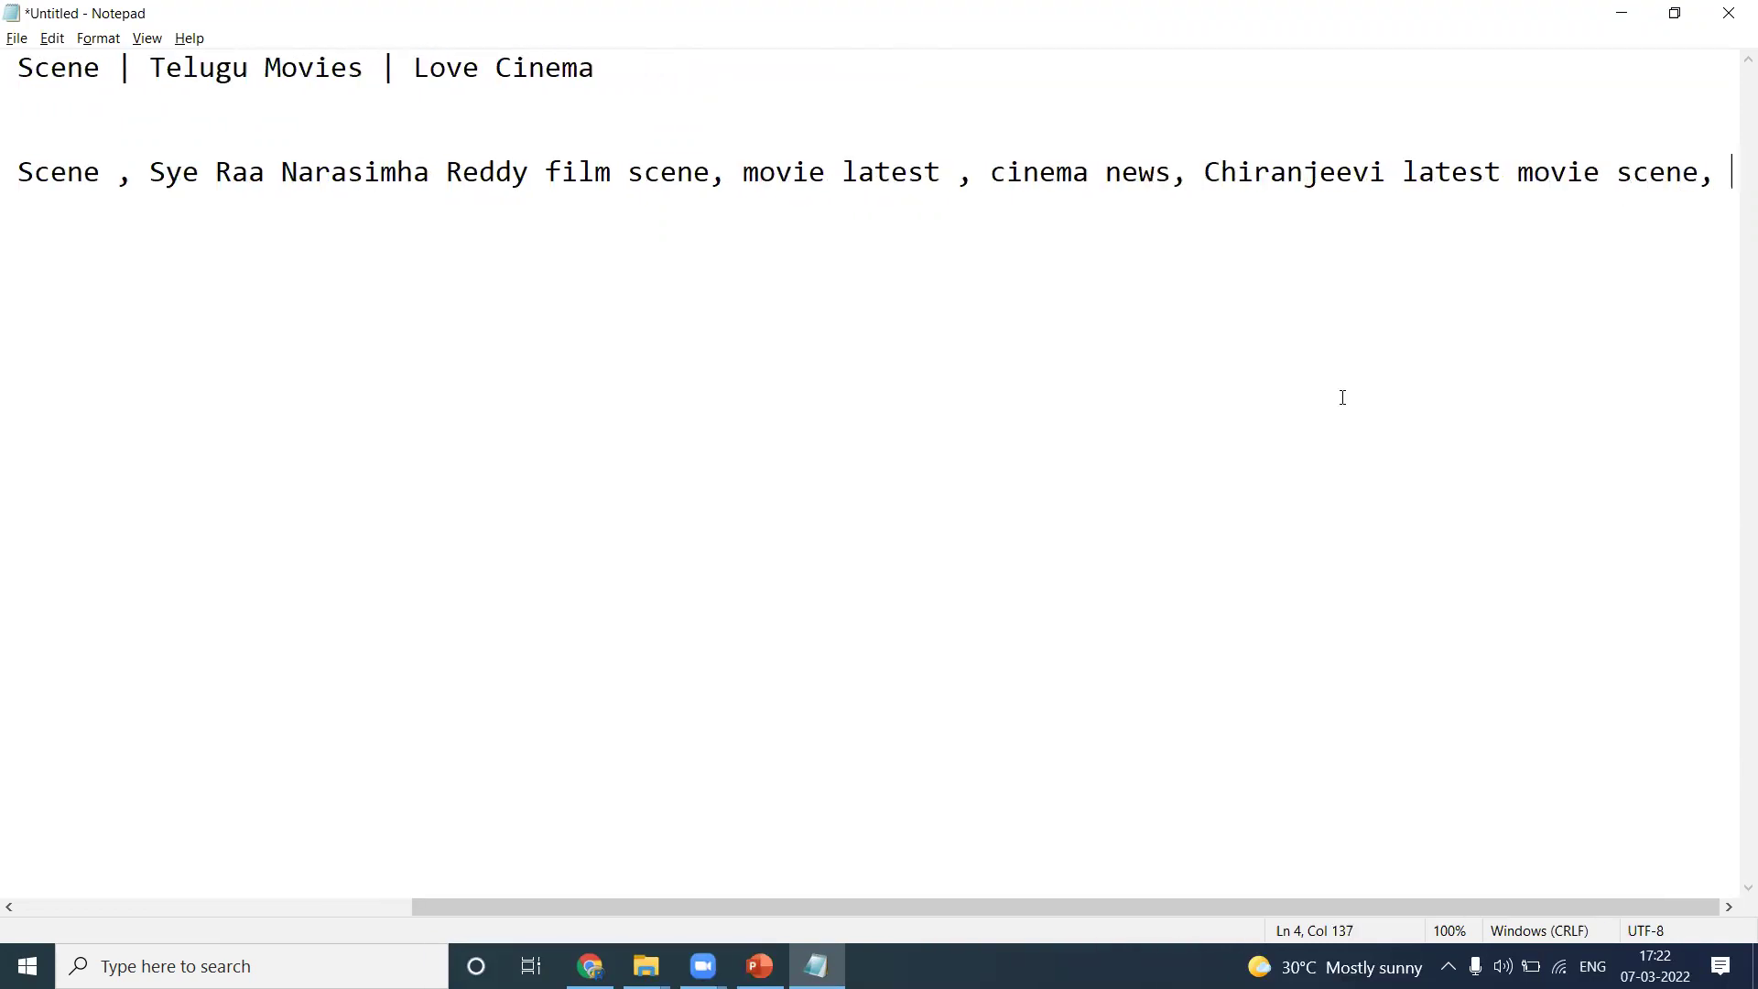
# Copy "Nayantara" from the keyword line and append the keyword "Nayantara film scene" at its end
pyautogui.hscroll(-5, 747, 824)
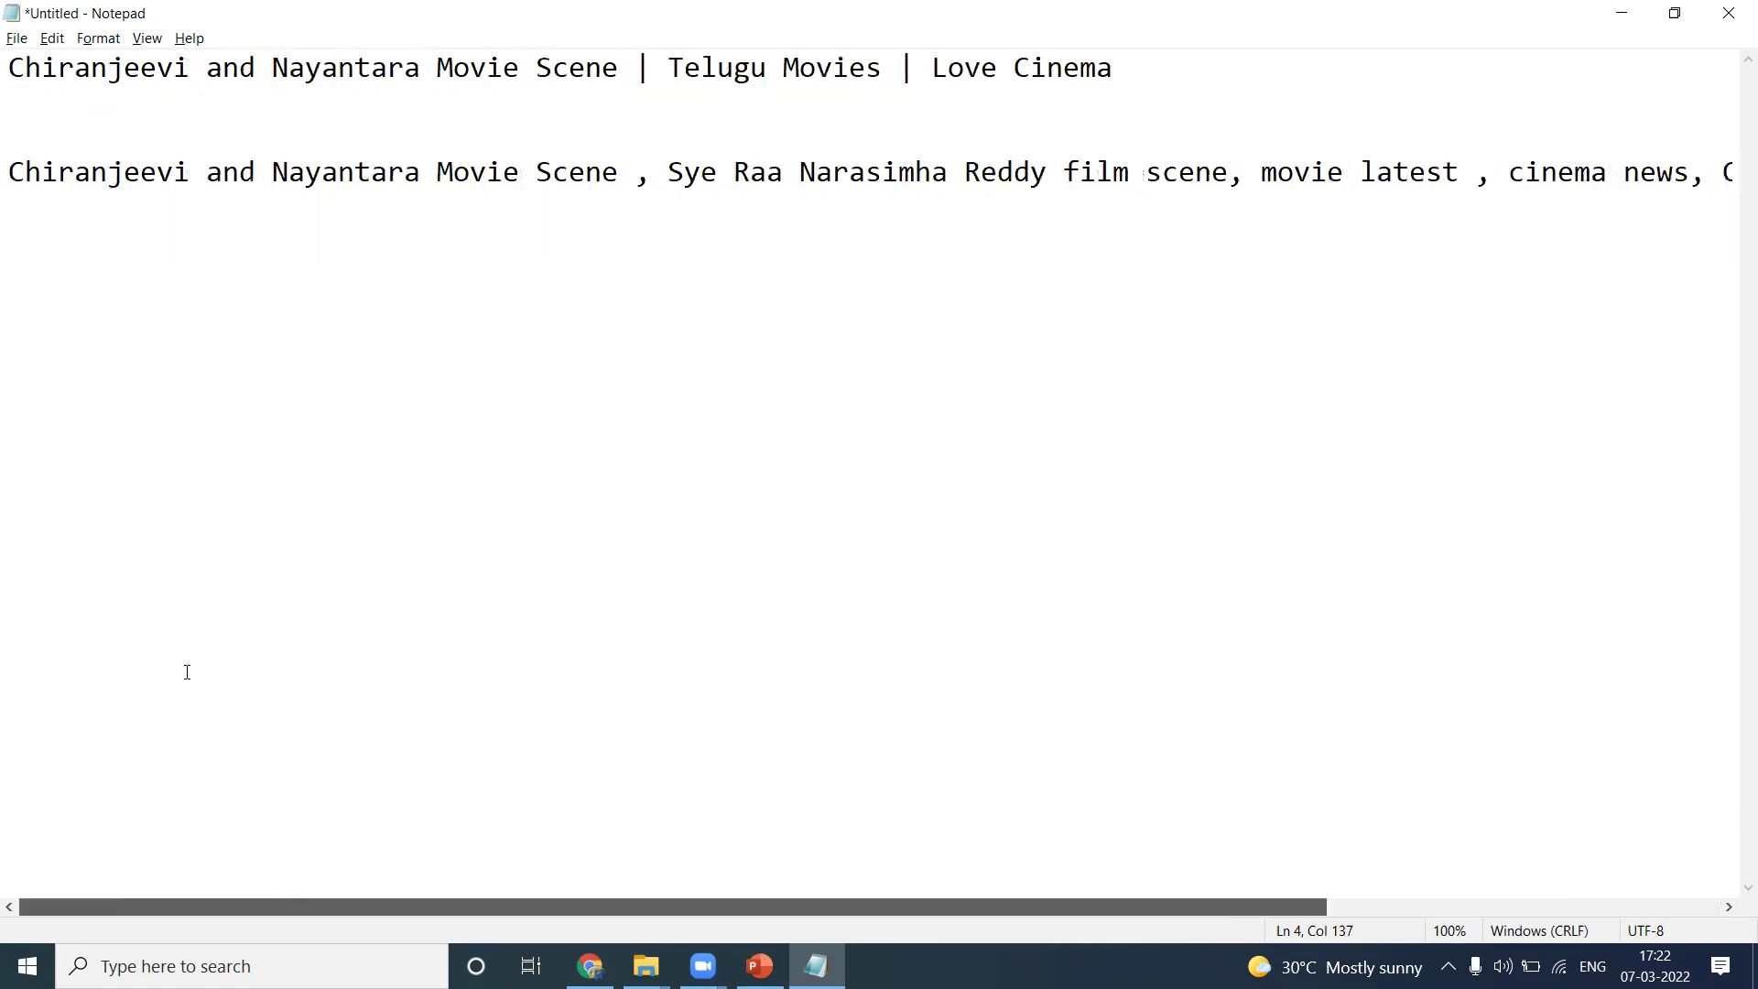
pyautogui.doubleClick(377, 173)
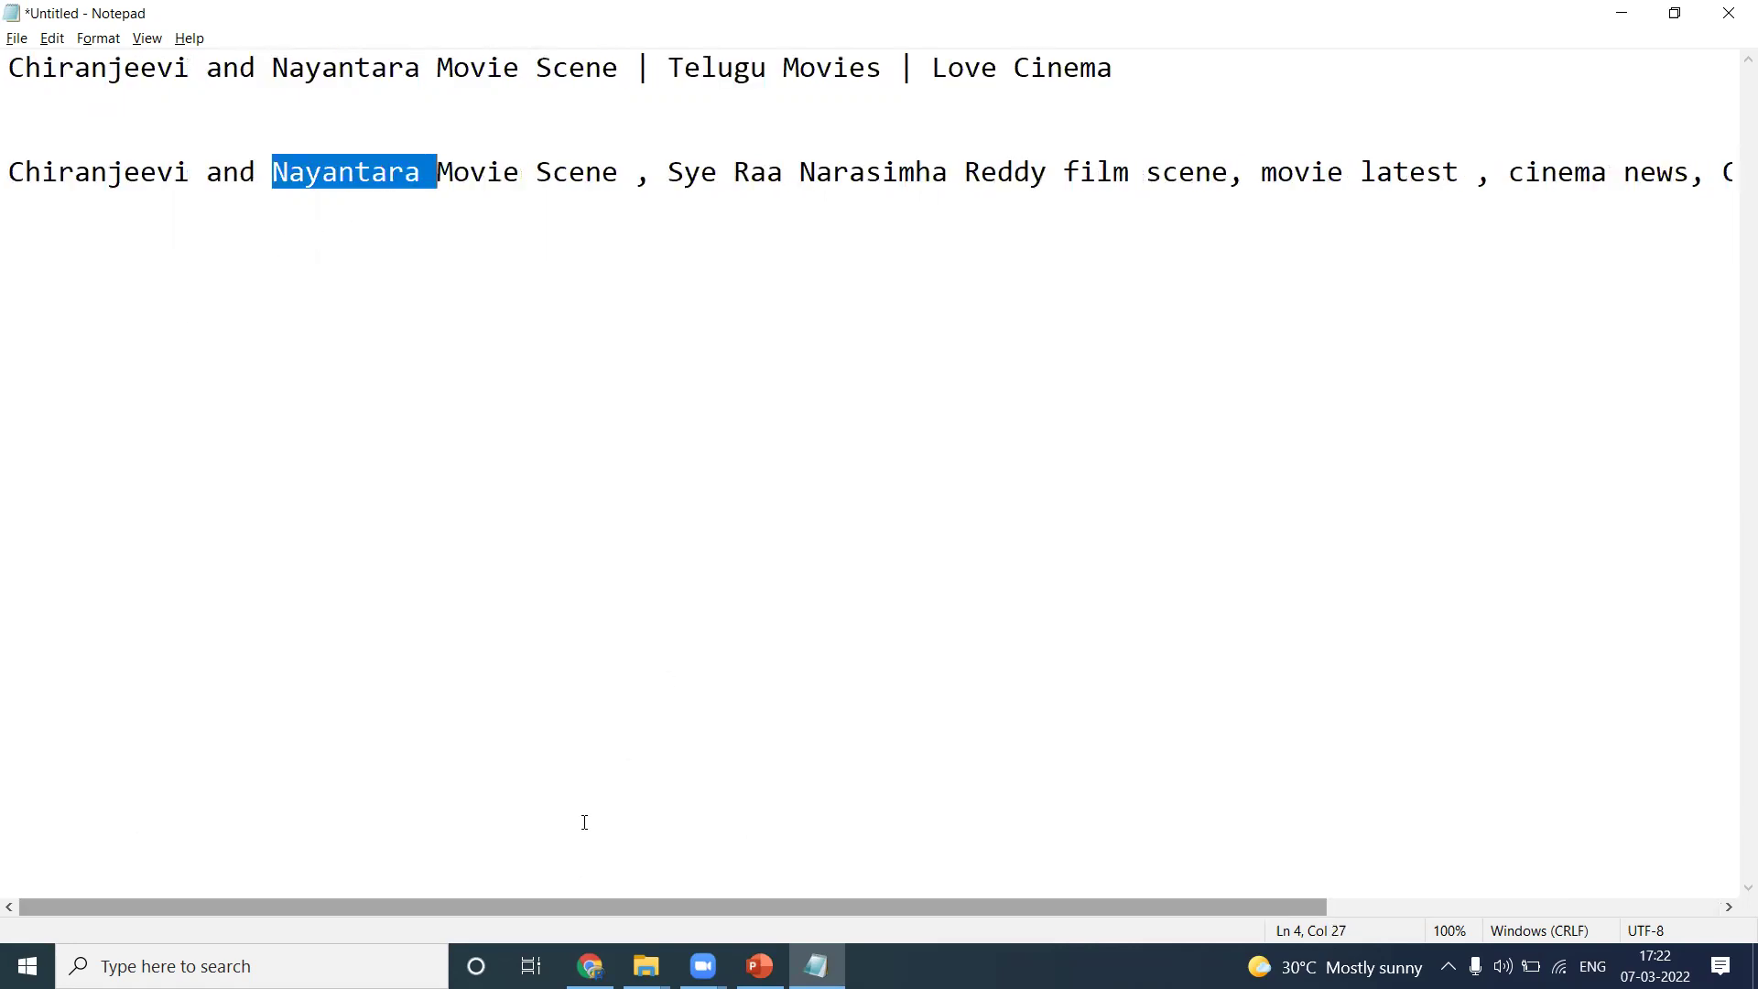
pyautogui.hscroll(5, 581, 820)
pyautogui.click(1733, 166)
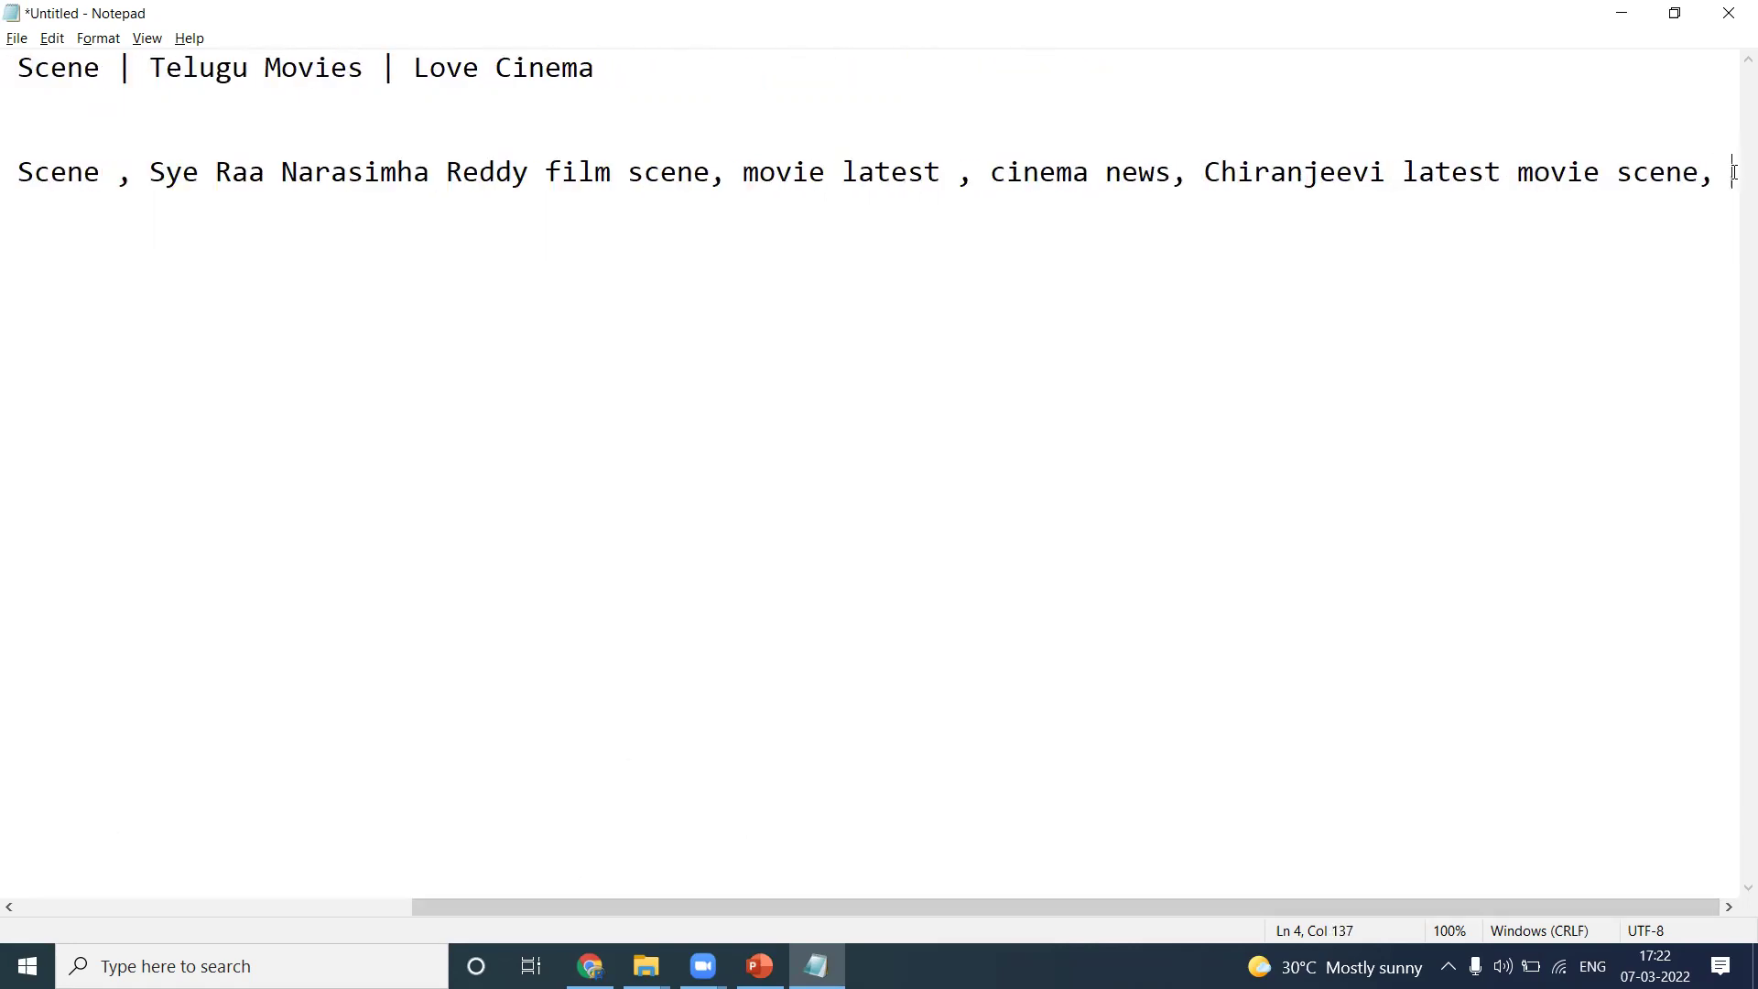
pyautogui.hotkey('ctrl', 'v')
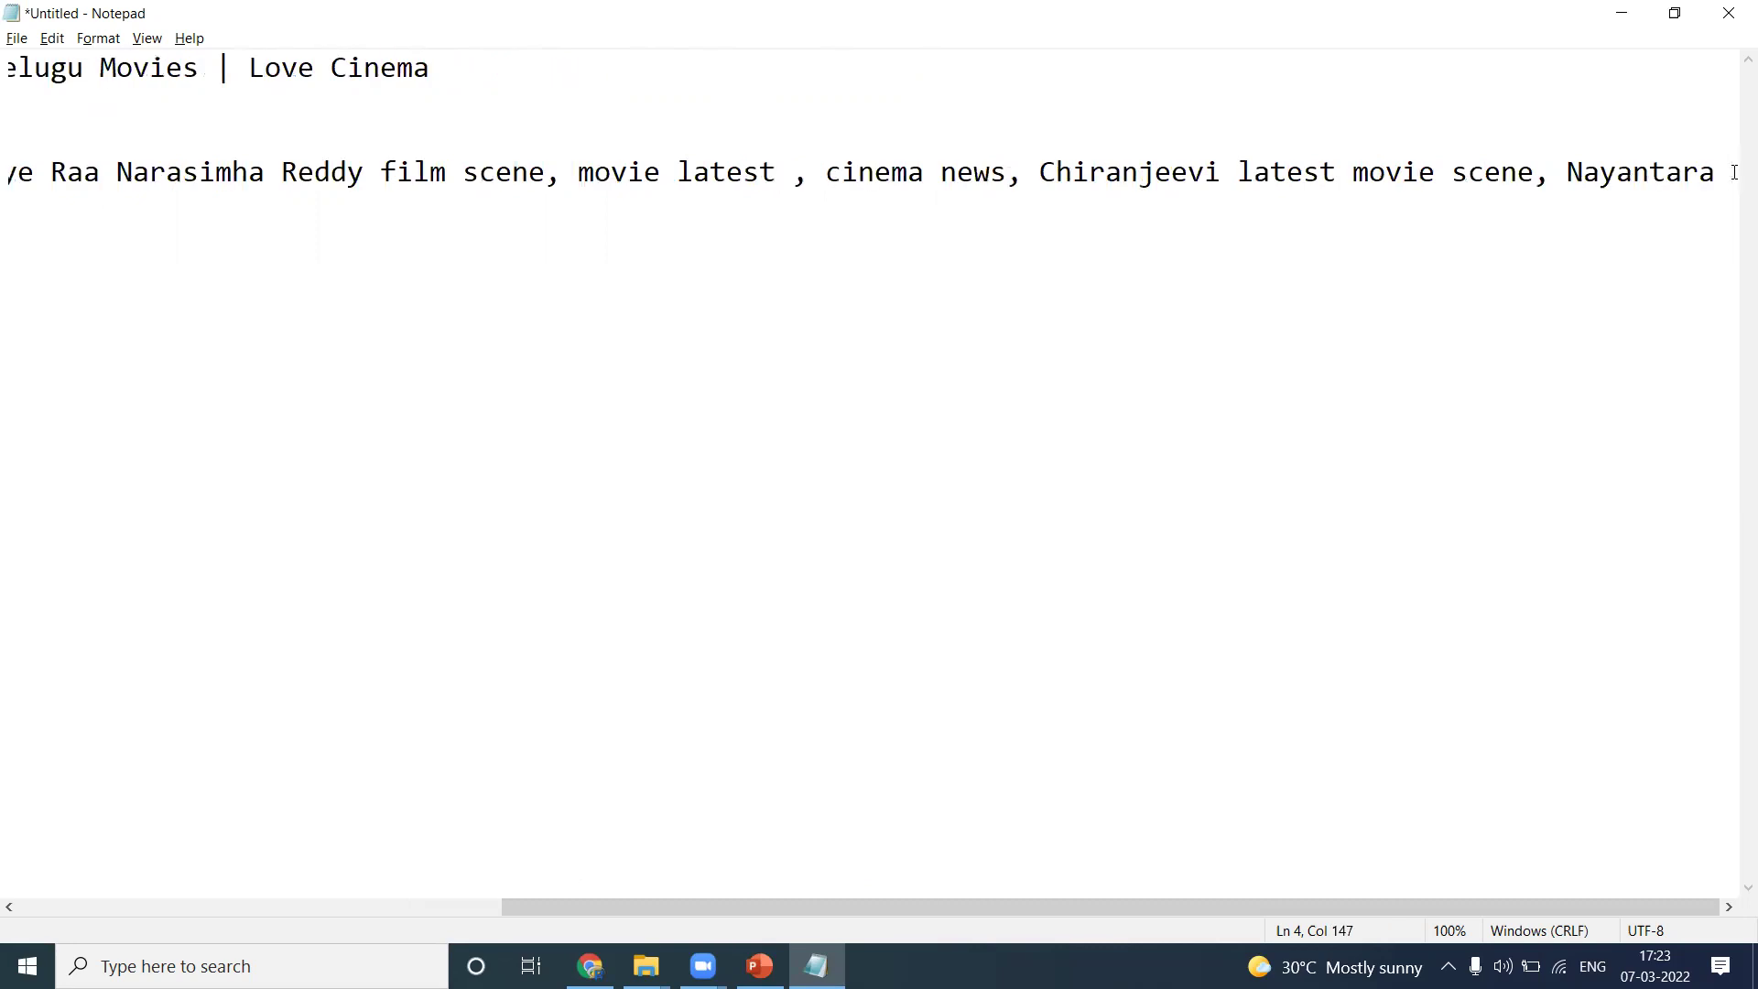
pyautogui.write('film sc')
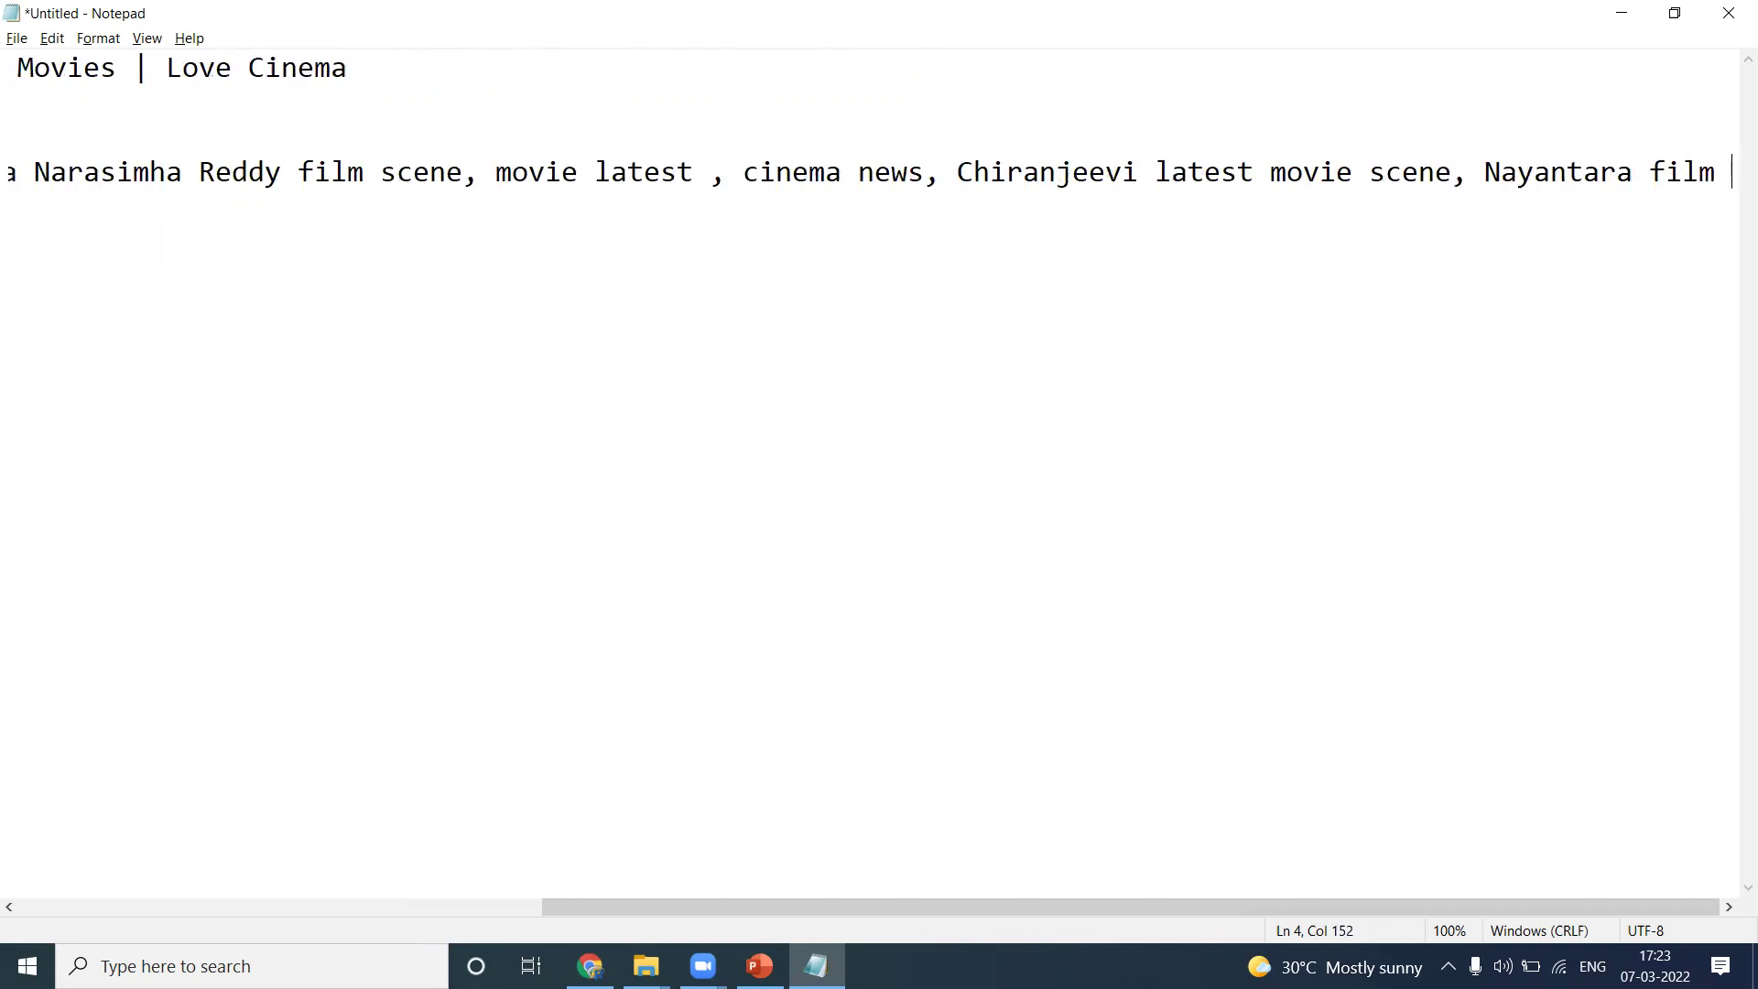
pyautogui.write('ene')
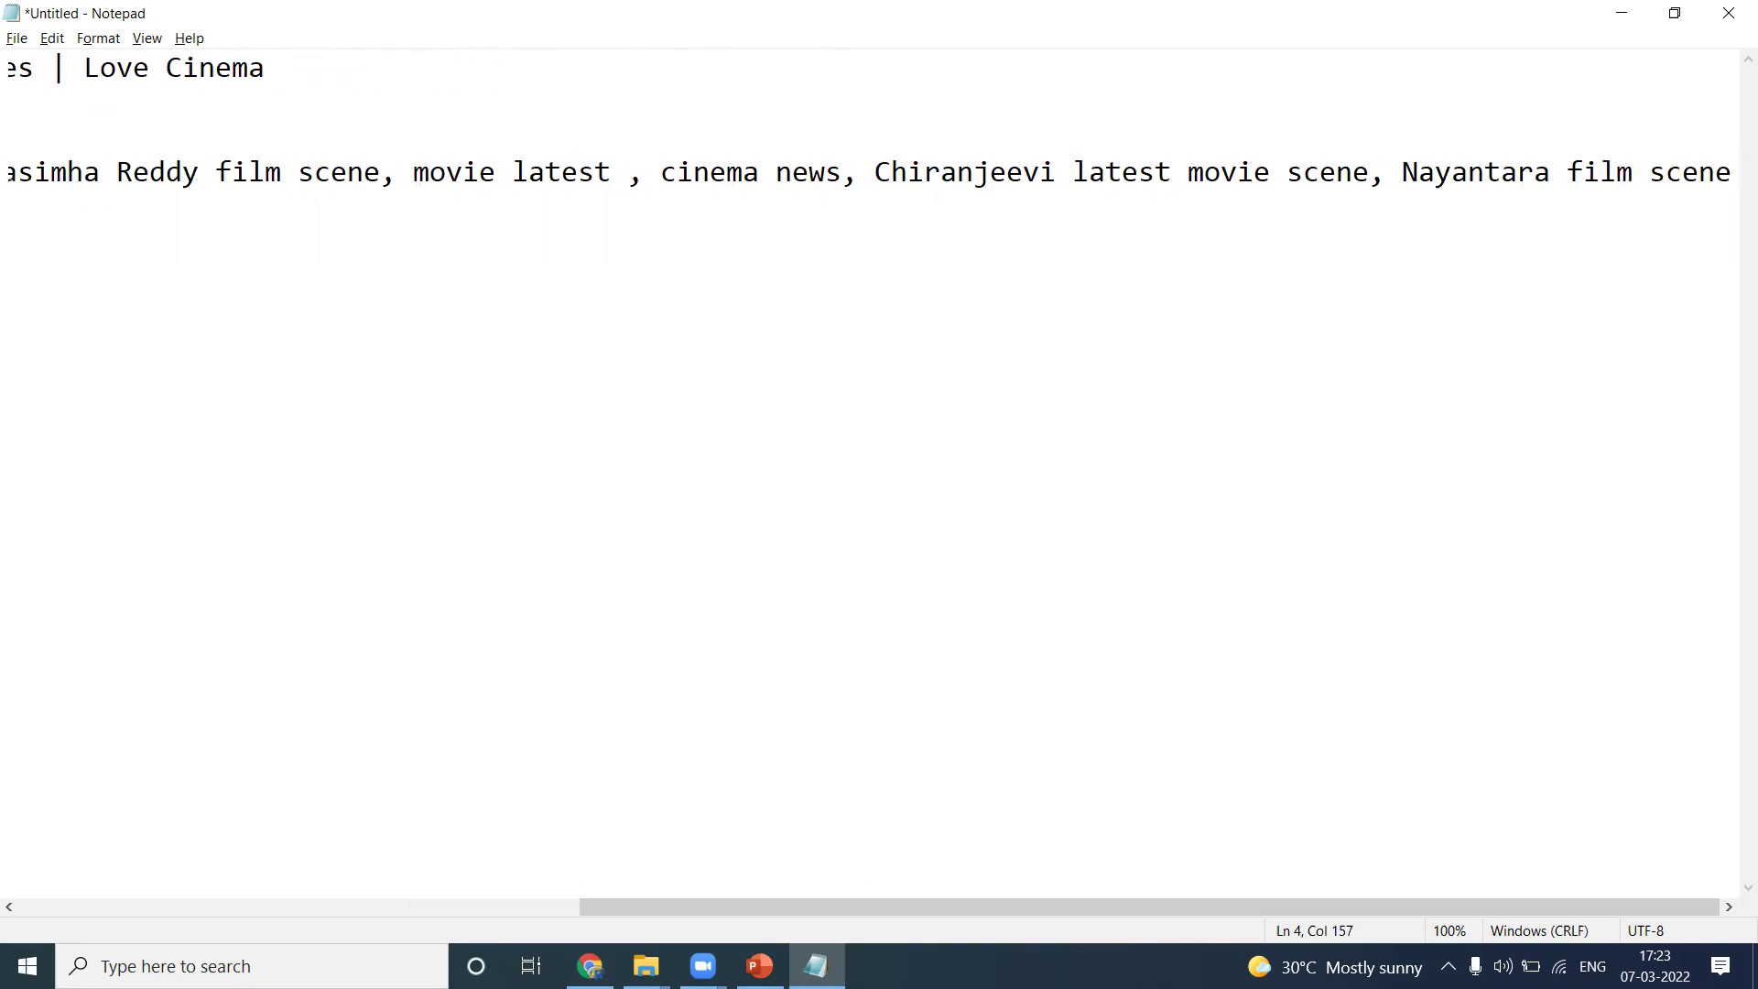
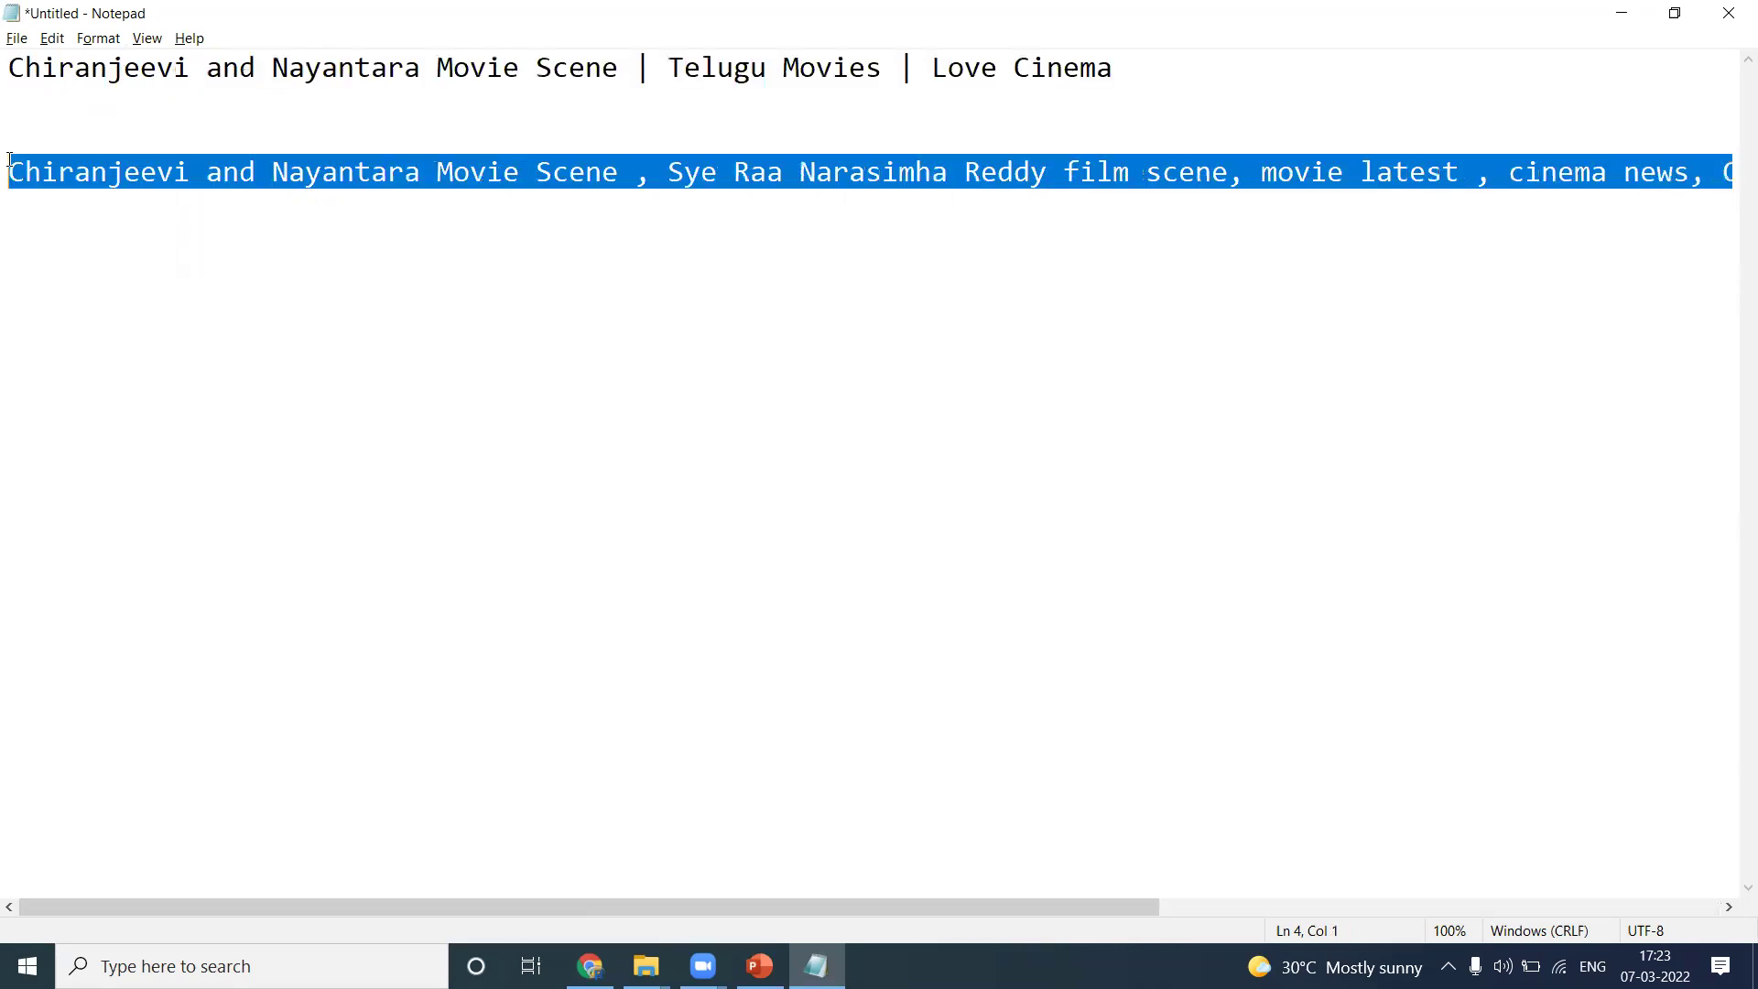
# Switch to the add-post form in Chrome and paste the copied Notepad keyword line into both SEO Description and SEO Keywords
pyautogui.hotkey('alt', 'Tab')
pyautogui.press('Tab')
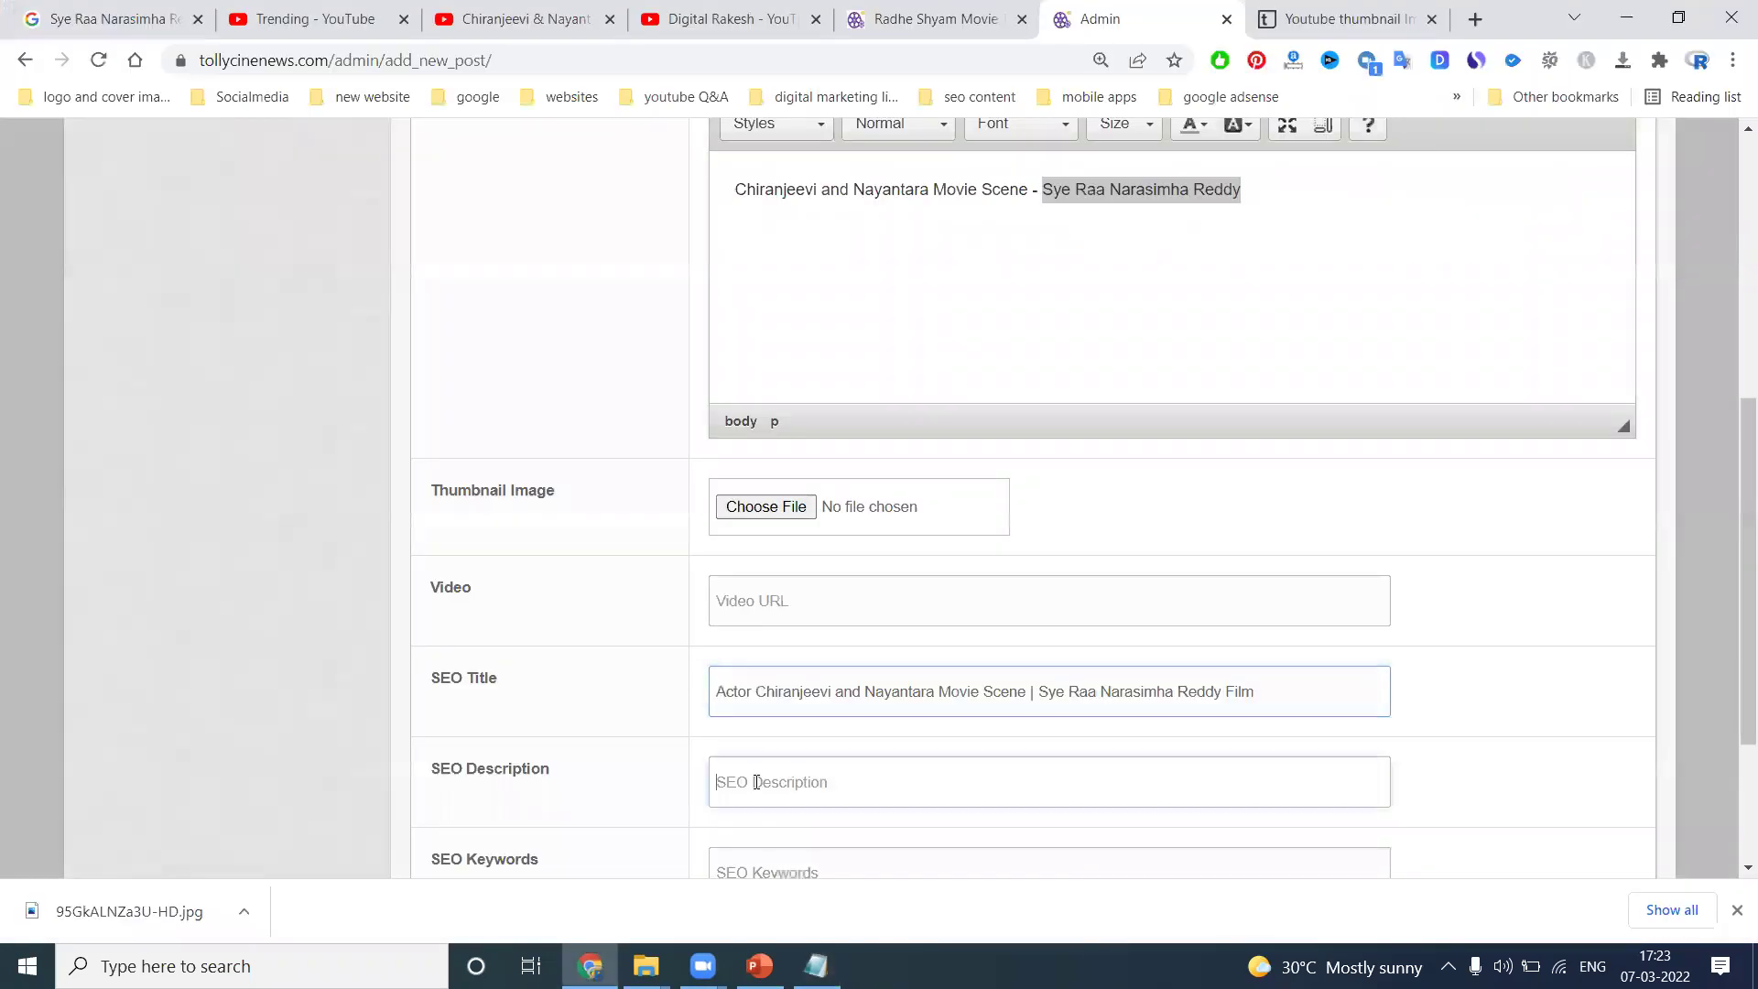
pyautogui.write('Chiranjeevi and Nayantara Movie Scene , Sye Raa Narasimha Reddy film scene, movie latest , cinema news, Chiranjeevi latest movie scene, Nayantara film scene')
pyautogui.scroll(-2, 742, 574)
pyautogui.click(773, 615)
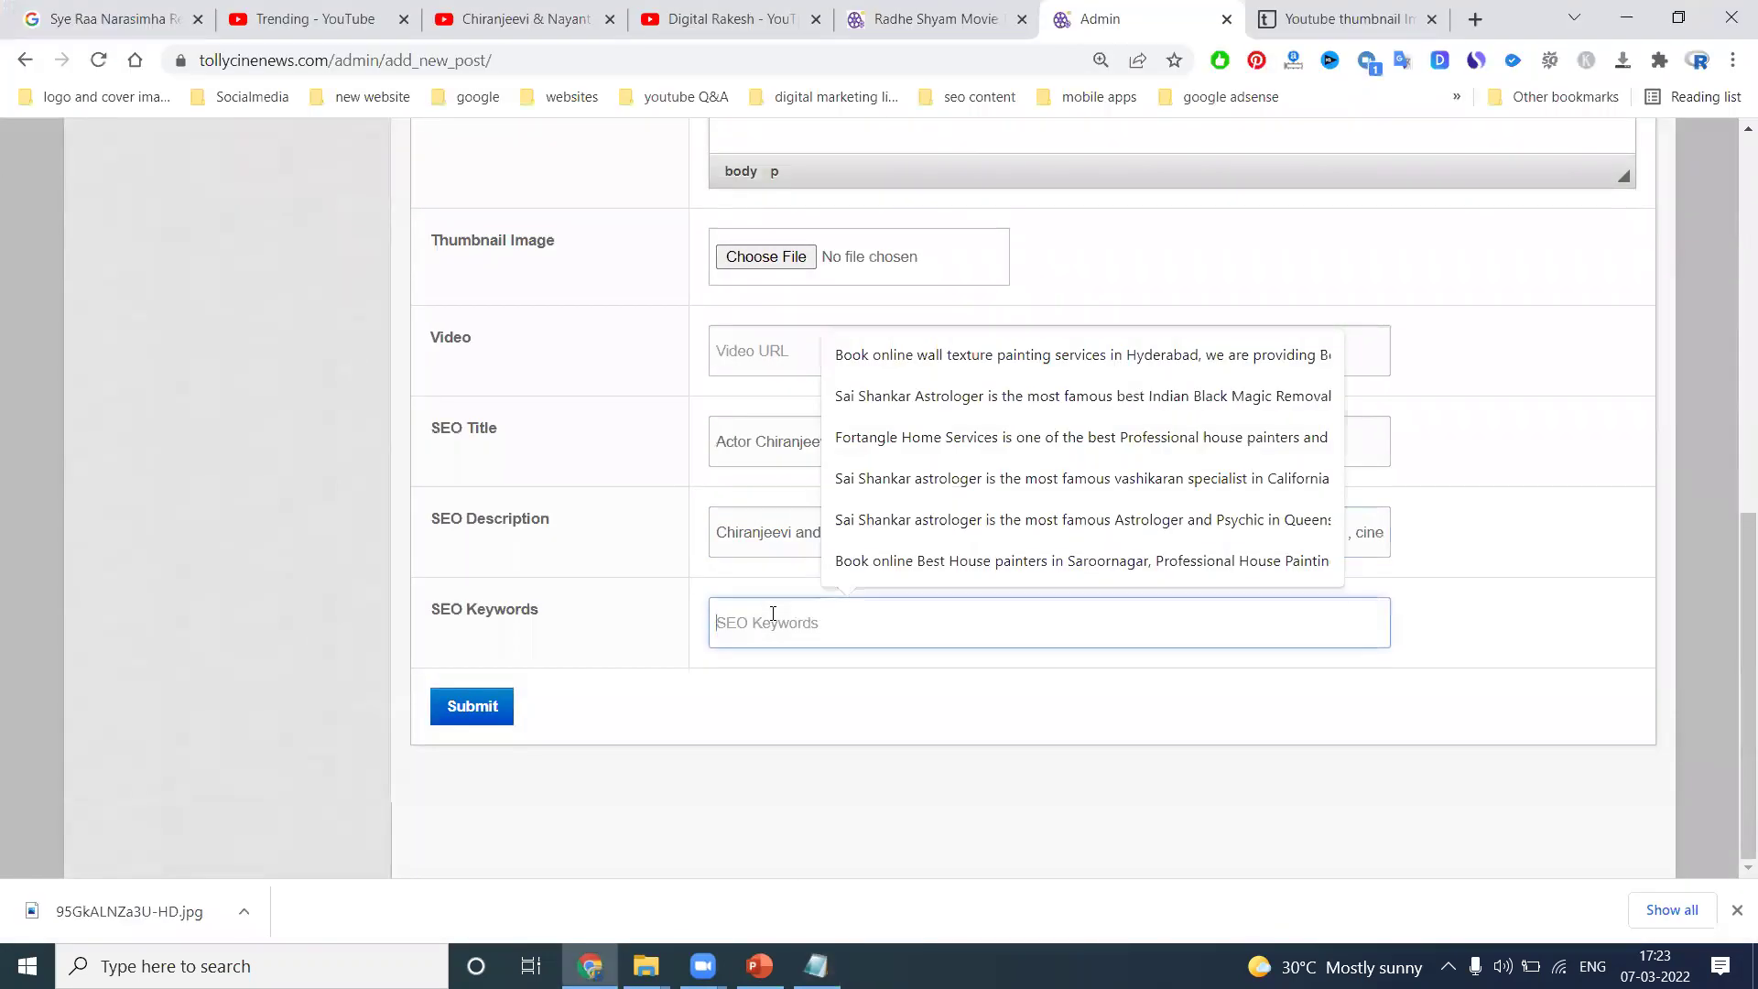
pyautogui.write('Chiranjeevi and Nayantara Movie Scene , Sye Raa Narasimha Reddy film scene, movie latest , cinema news, Chiranjeevi latest movie scene, Nayantara film scene')
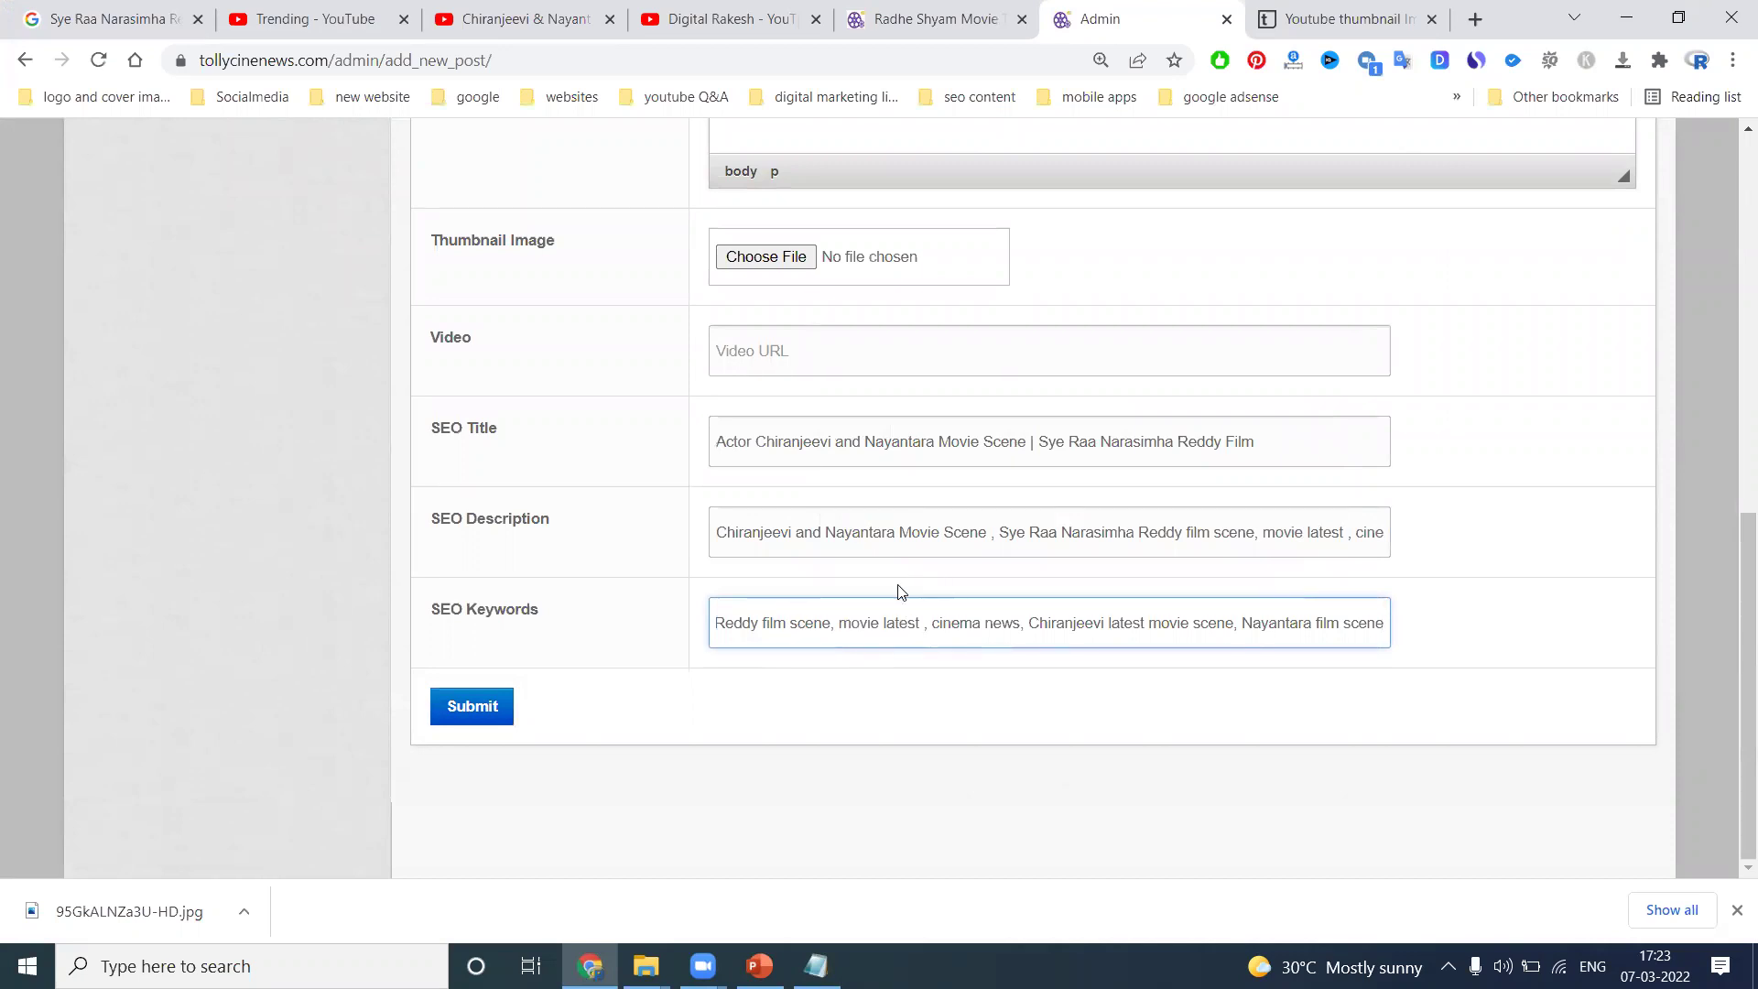
# In SEO Keywords, replace "and" after "Chiranjeevi" with "Scene,", copying the word from "Nayantara Movie Scene"
pyautogui.click(793, 658)
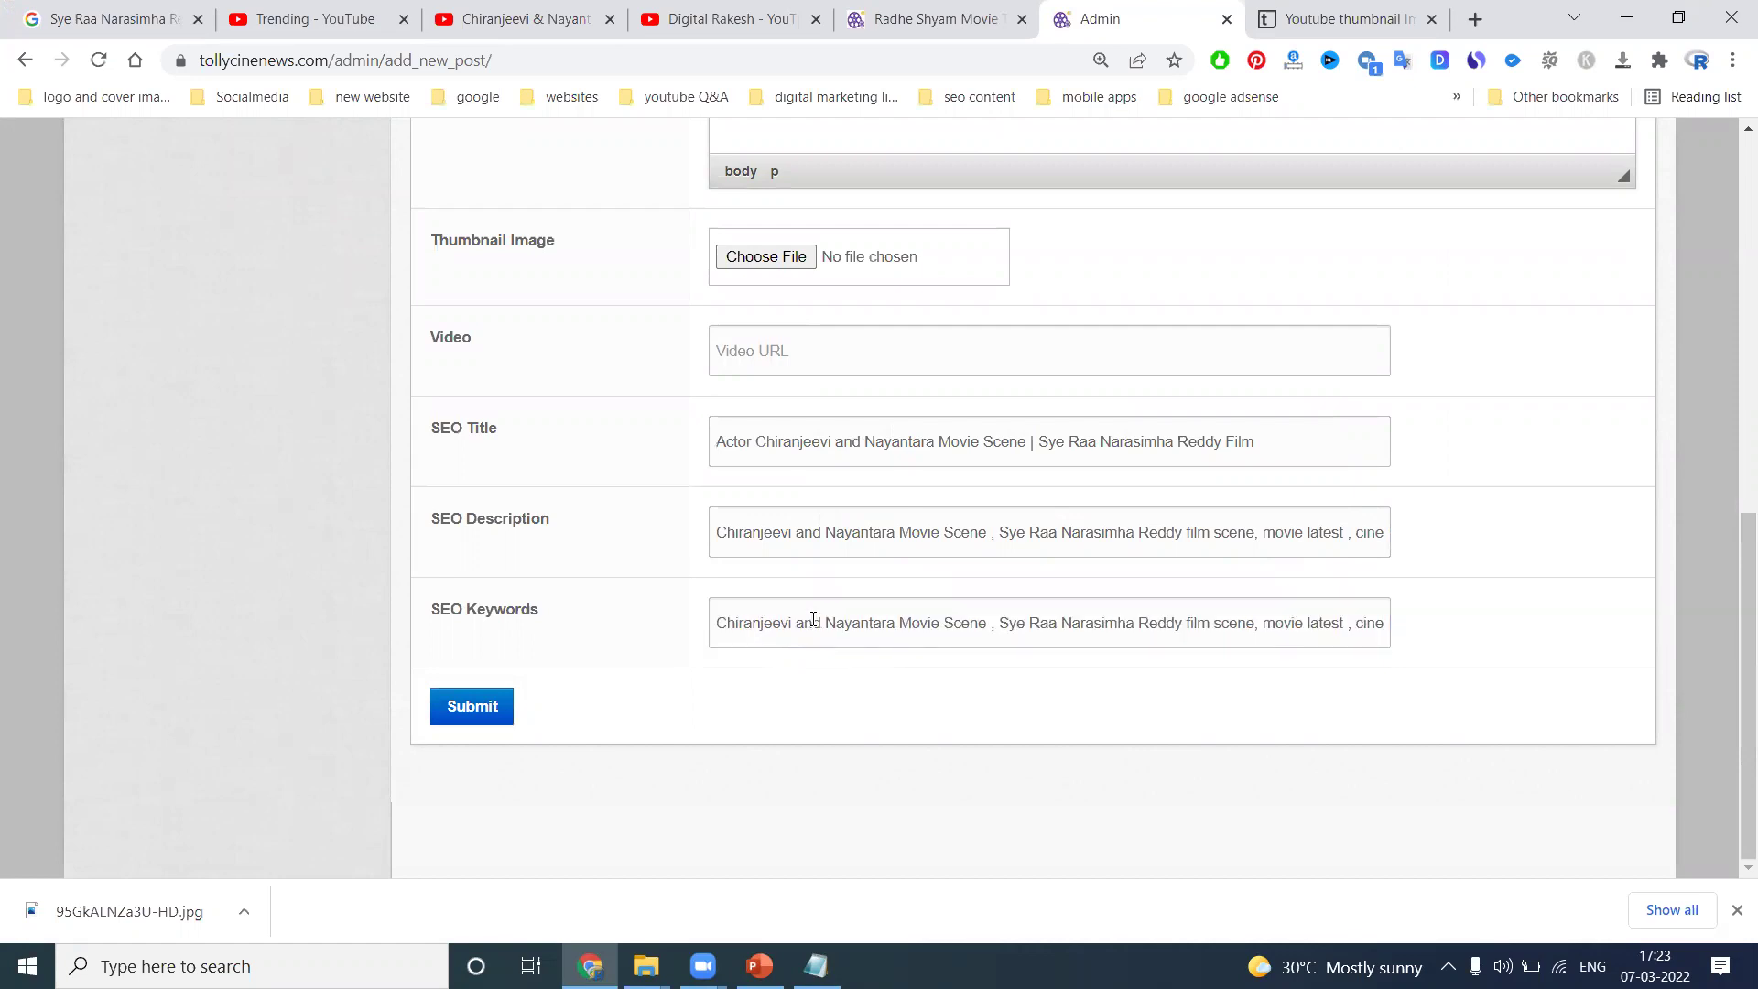
pyautogui.doubleClick(810, 619)
pyautogui.doubleClick(959, 622)
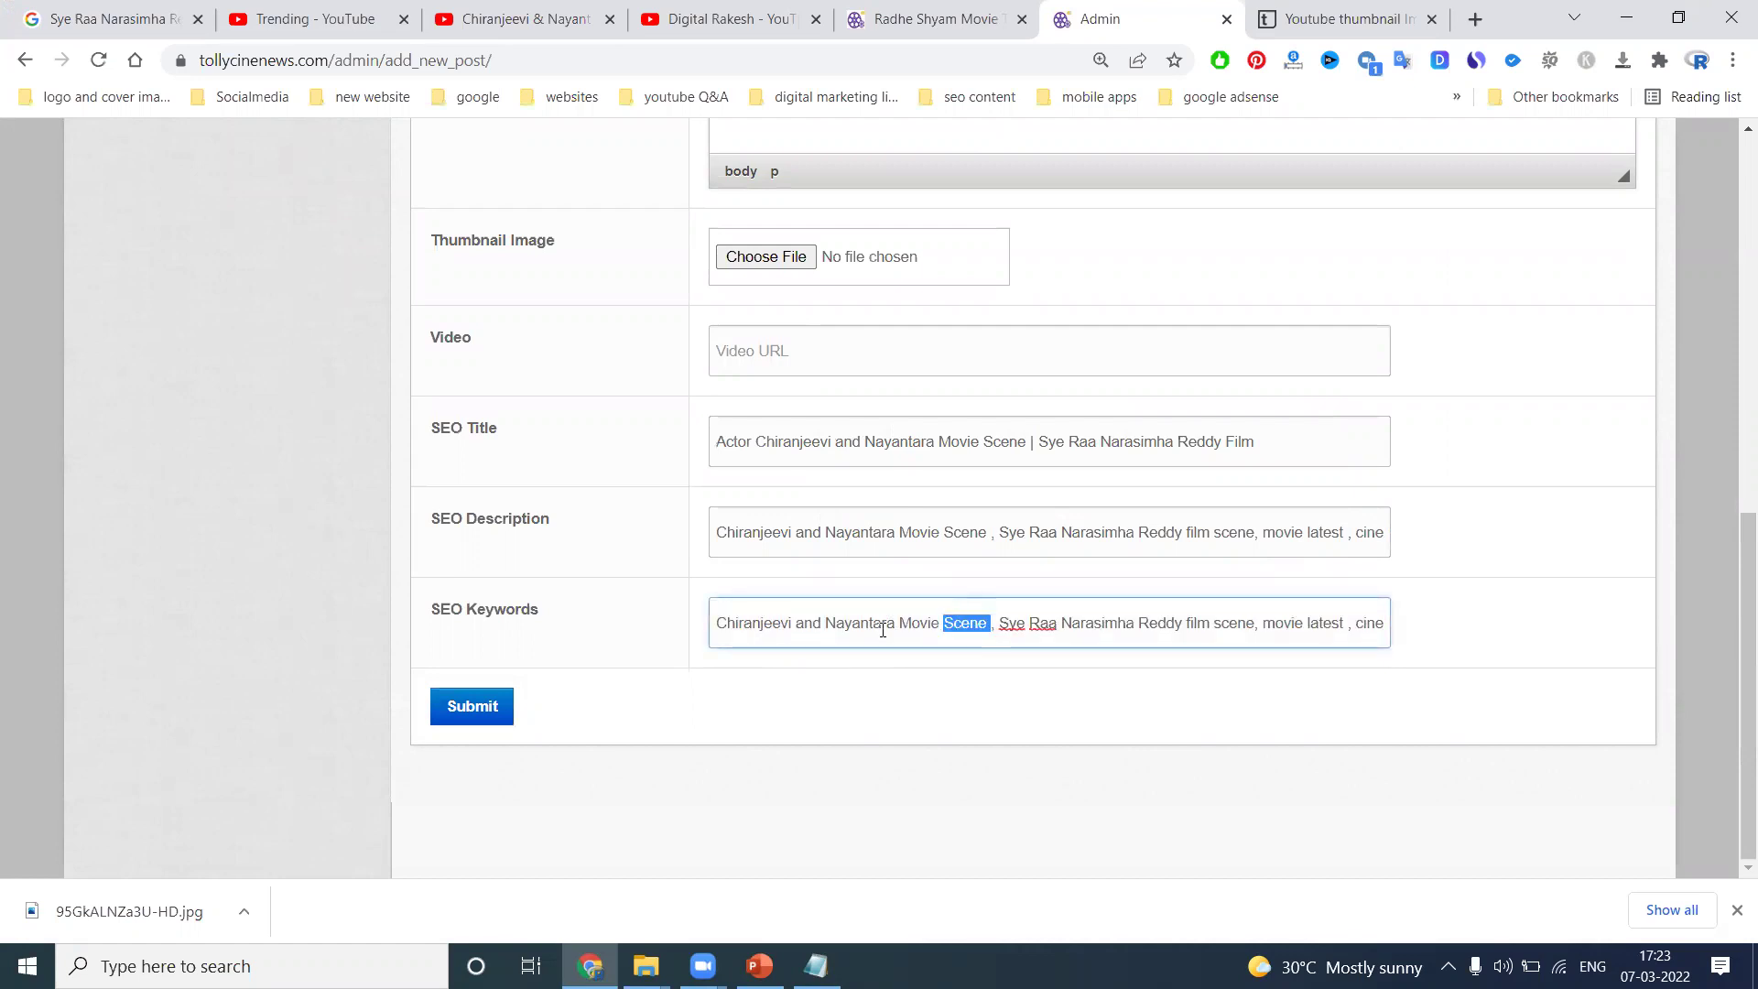
pyautogui.hotkey('ctrl', 'c')
pyautogui.doubleClick(806, 626)
pyautogui.hotkey('ctrl', 'v')
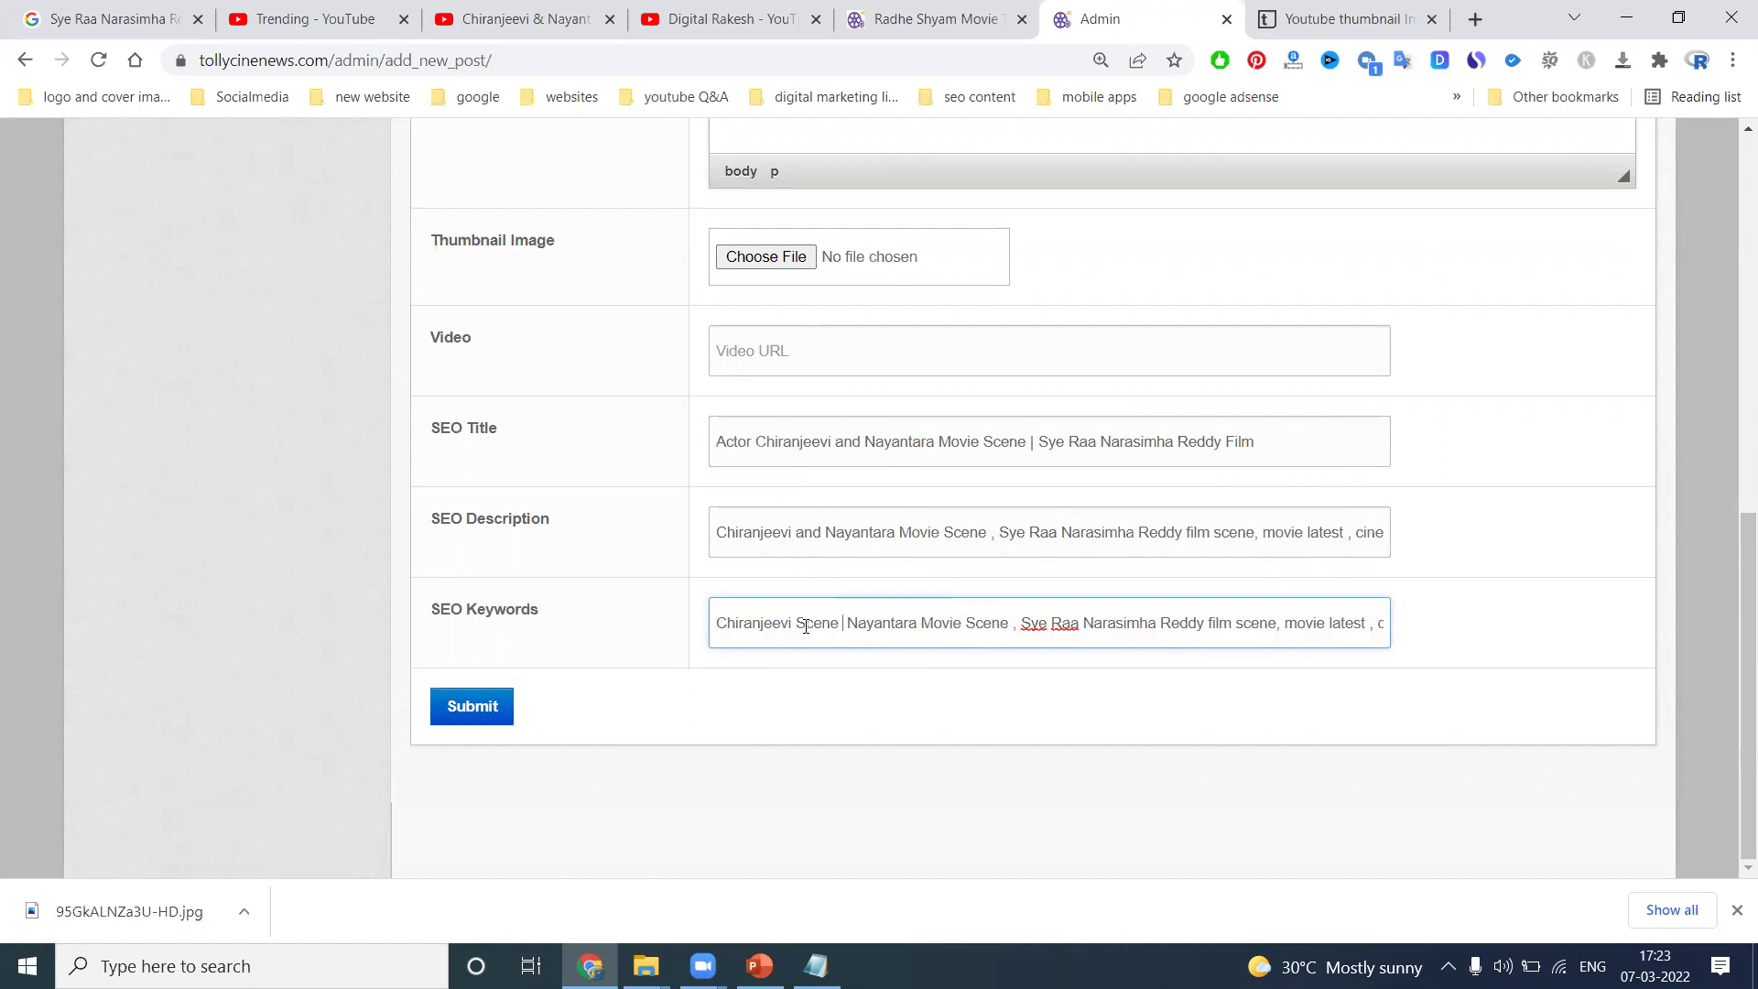
pyautogui.press('BackSpace')
pyautogui.write(',')
# Insert "movie" before the first "Scene" in SEO Keywords and put "megastar" in front of "Chiranjeevi"
pyautogui.click(798, 623)
pyautogui.write('movie ')
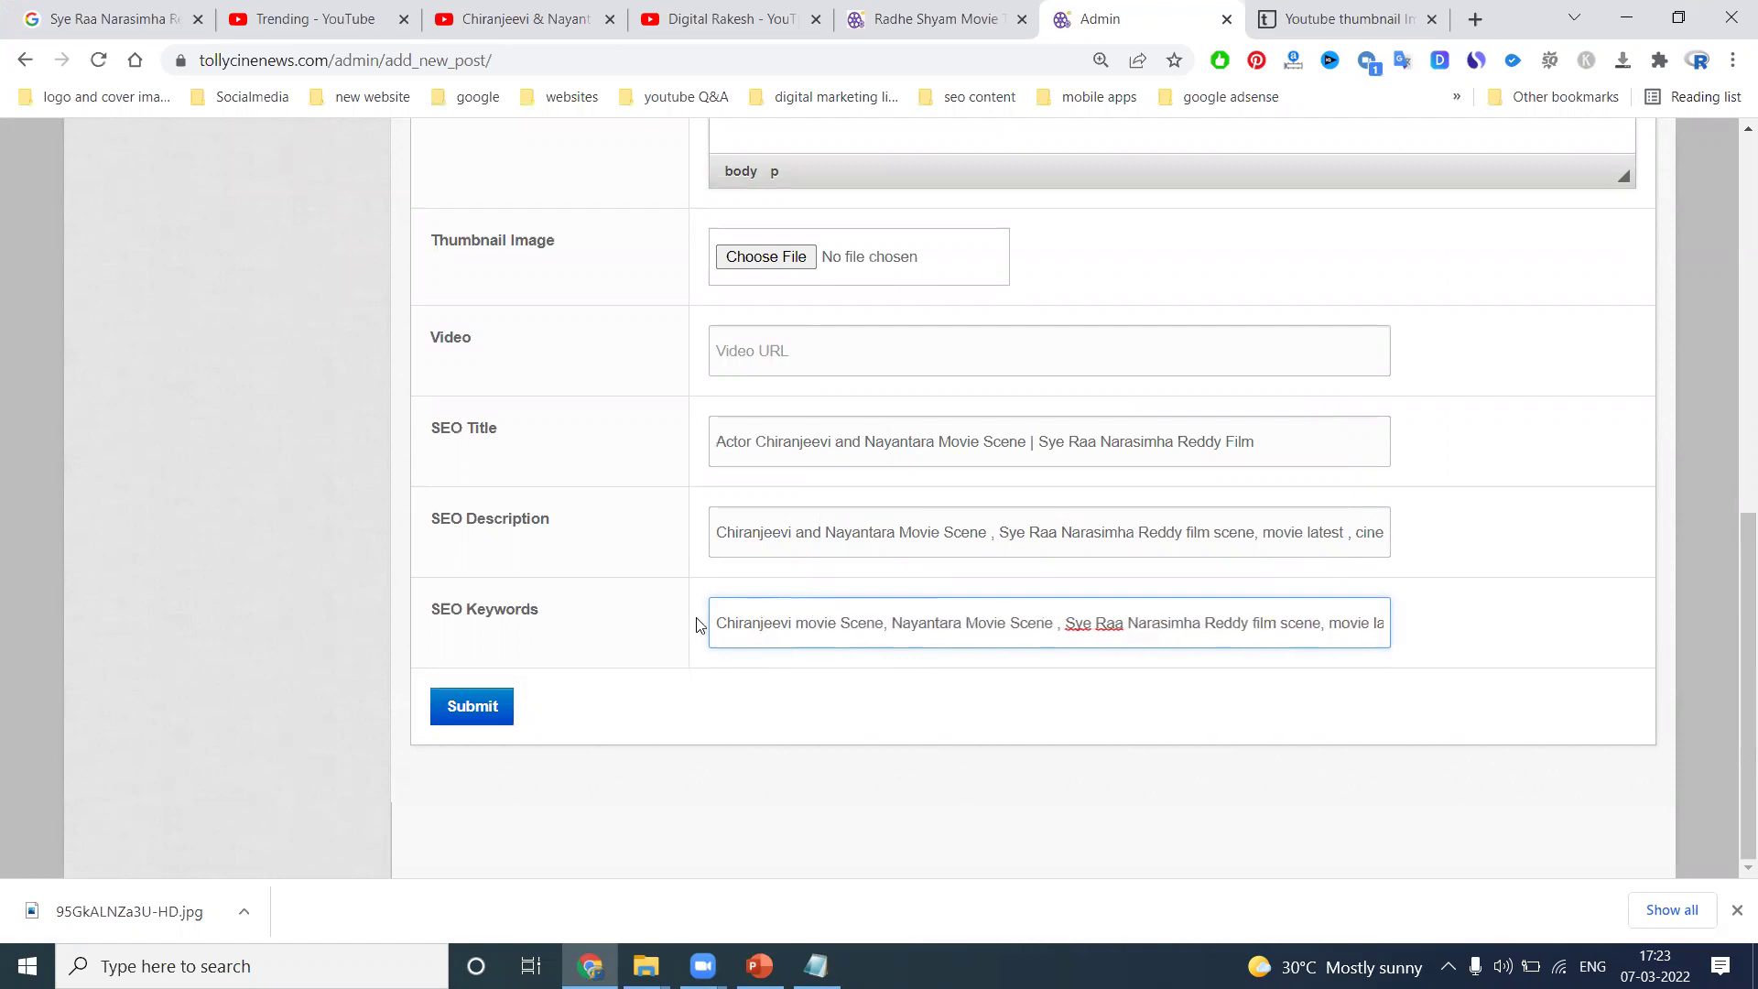
pyautogui.write('Megastar')
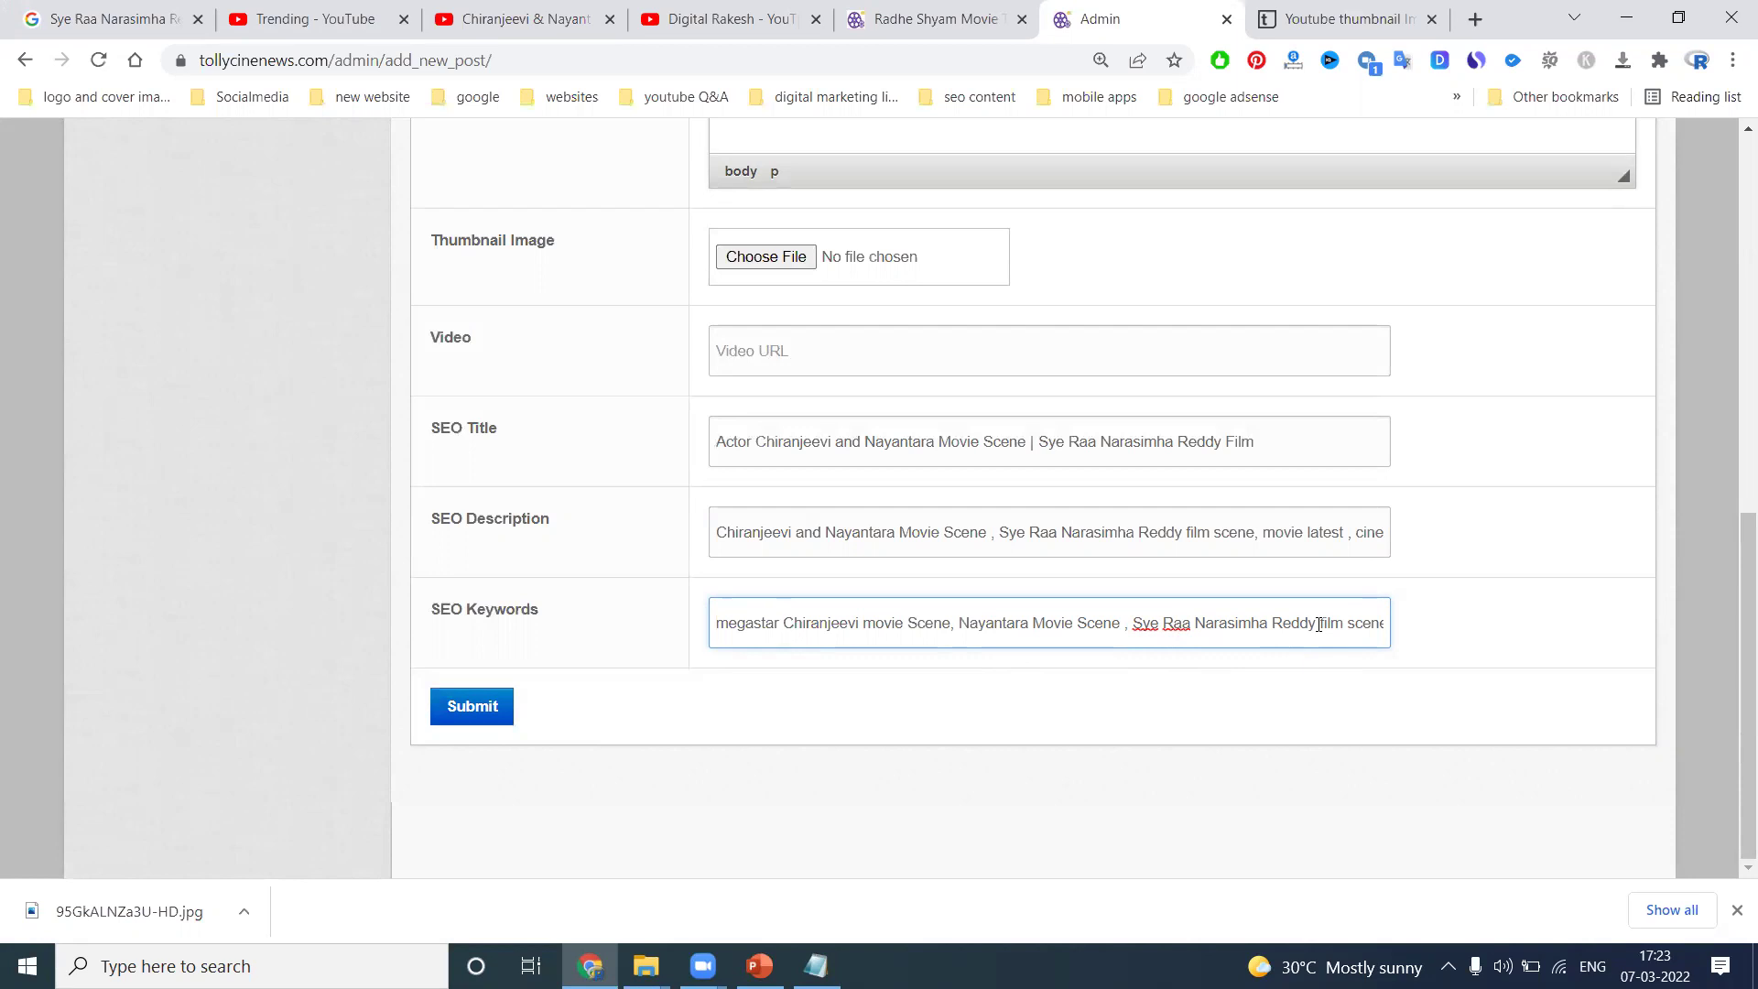
pyautogui.click(488, 35)
pyautogui.click(502, 53)
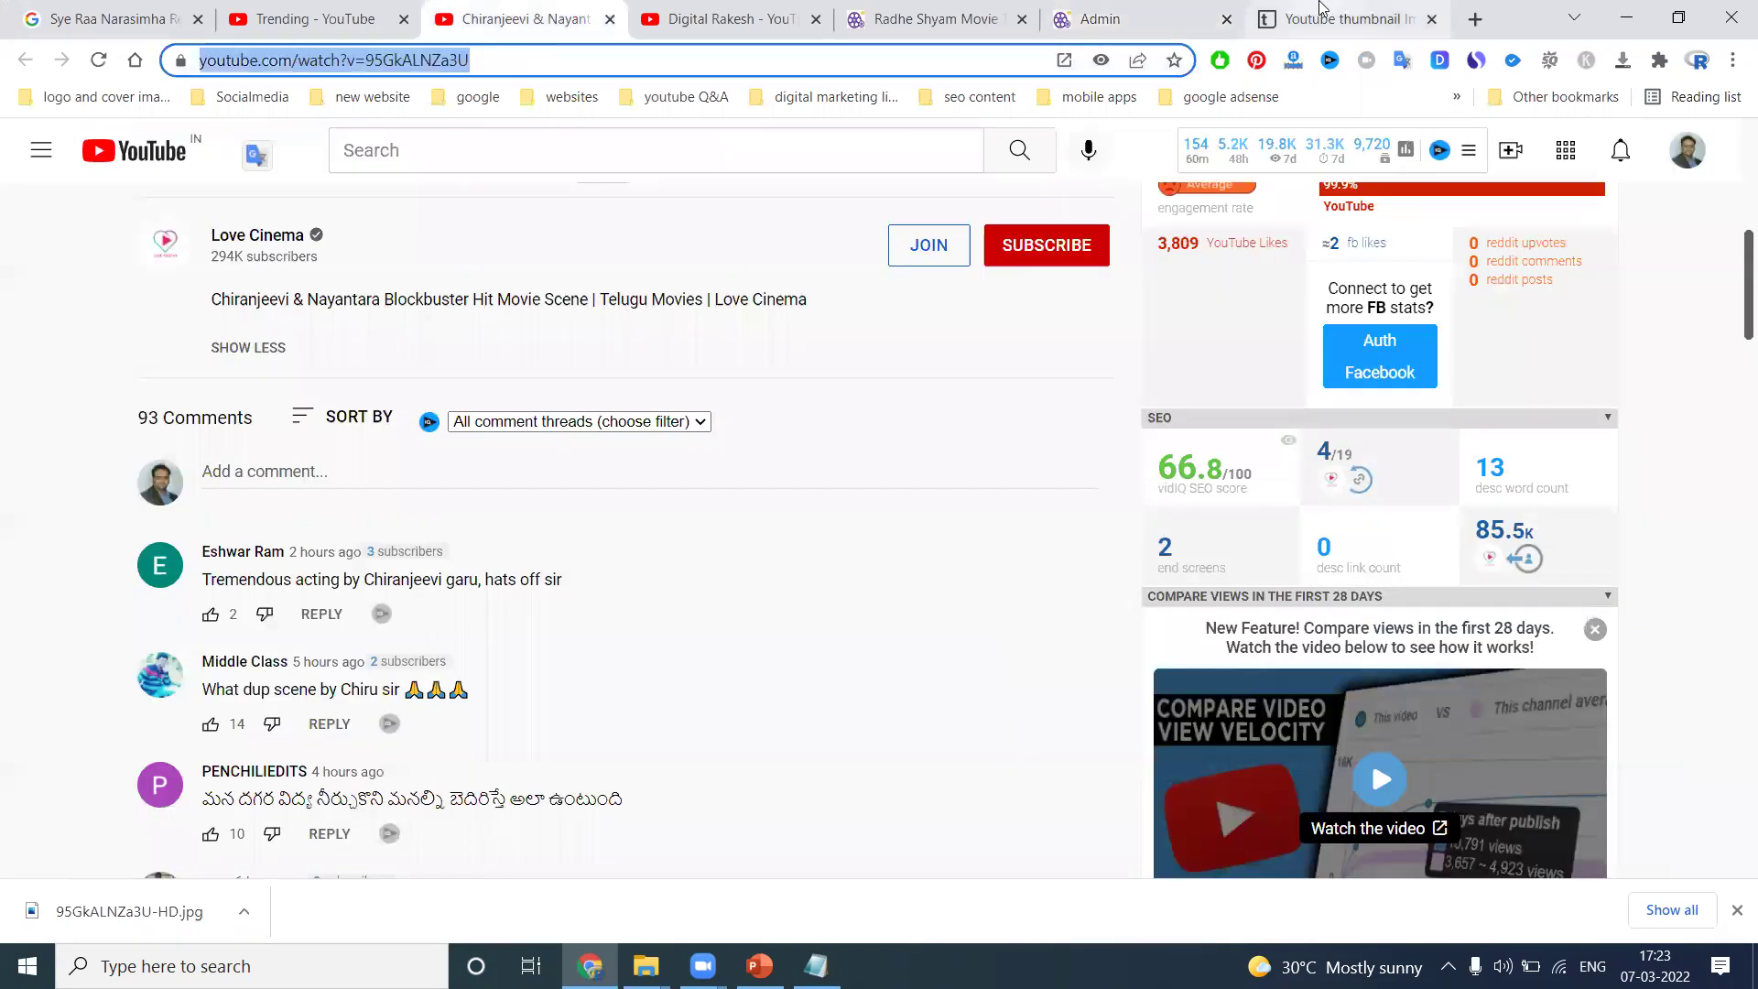
pyautogui.click(1076, 19)
pyautogui.click(840, 363)
pyautogui.hotkey('ctrl', 'v')
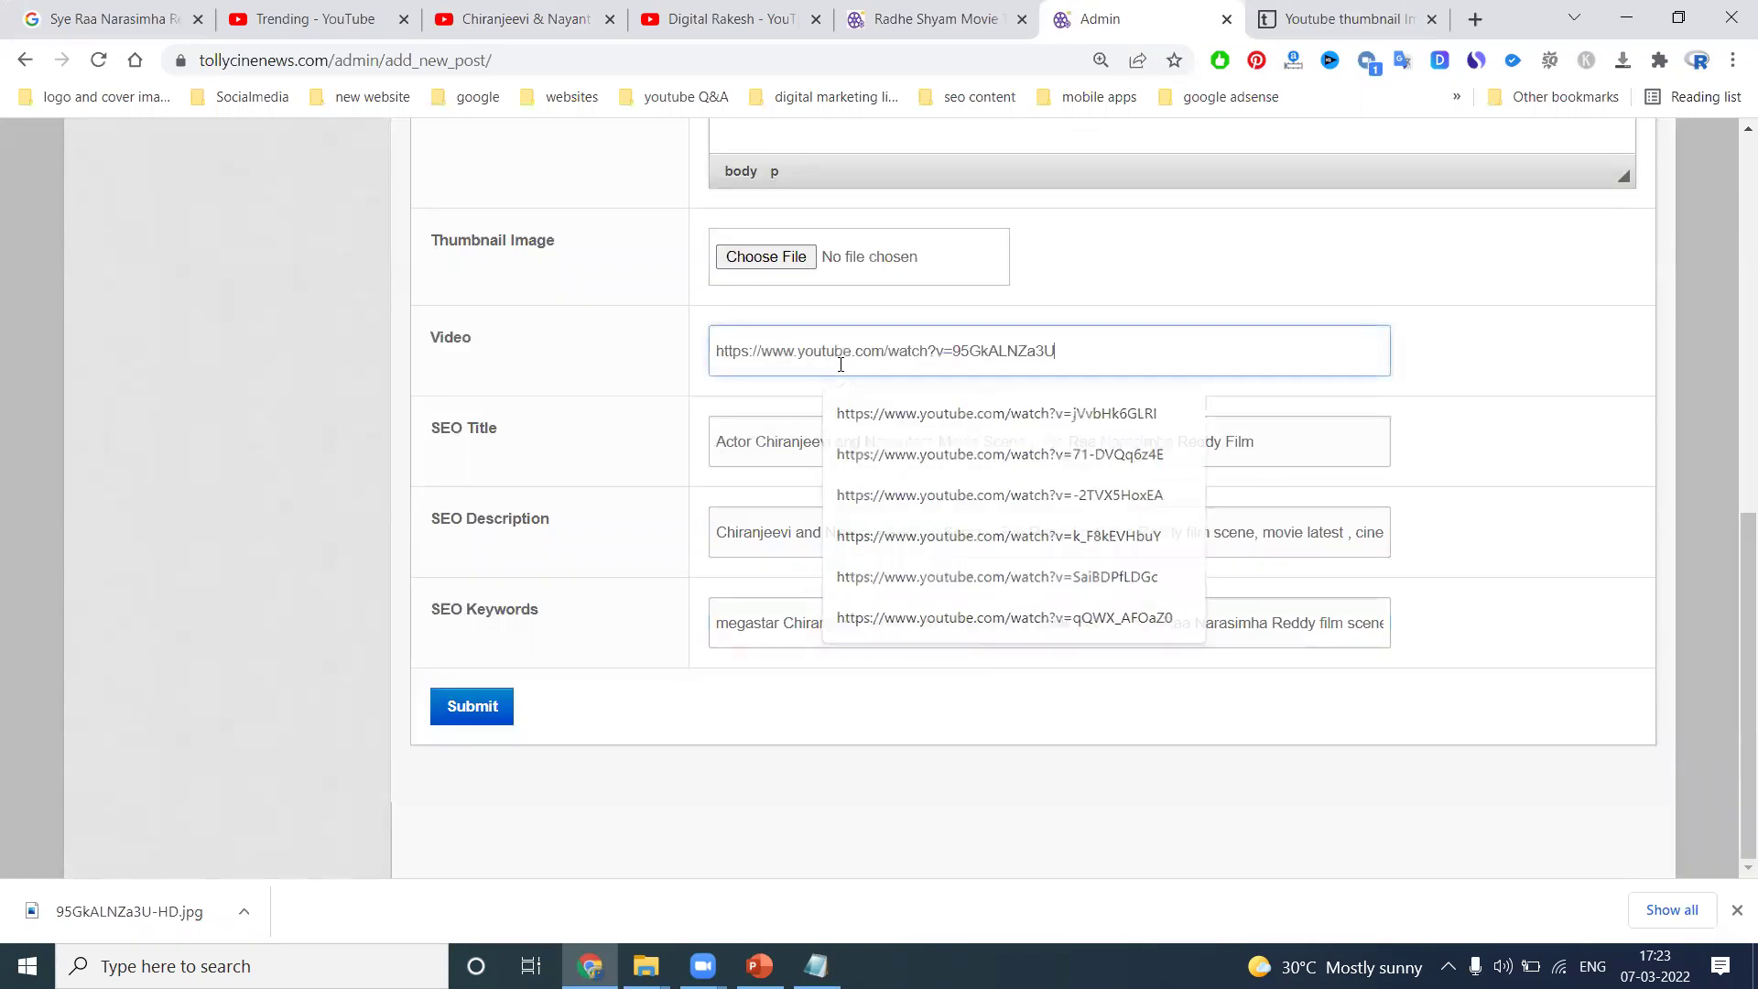
# Add "megastar" at the beginning of the SEO Description, before "Chiranjeevi"
pyautogui.click(721, 533)
pyautogui.write('megas')
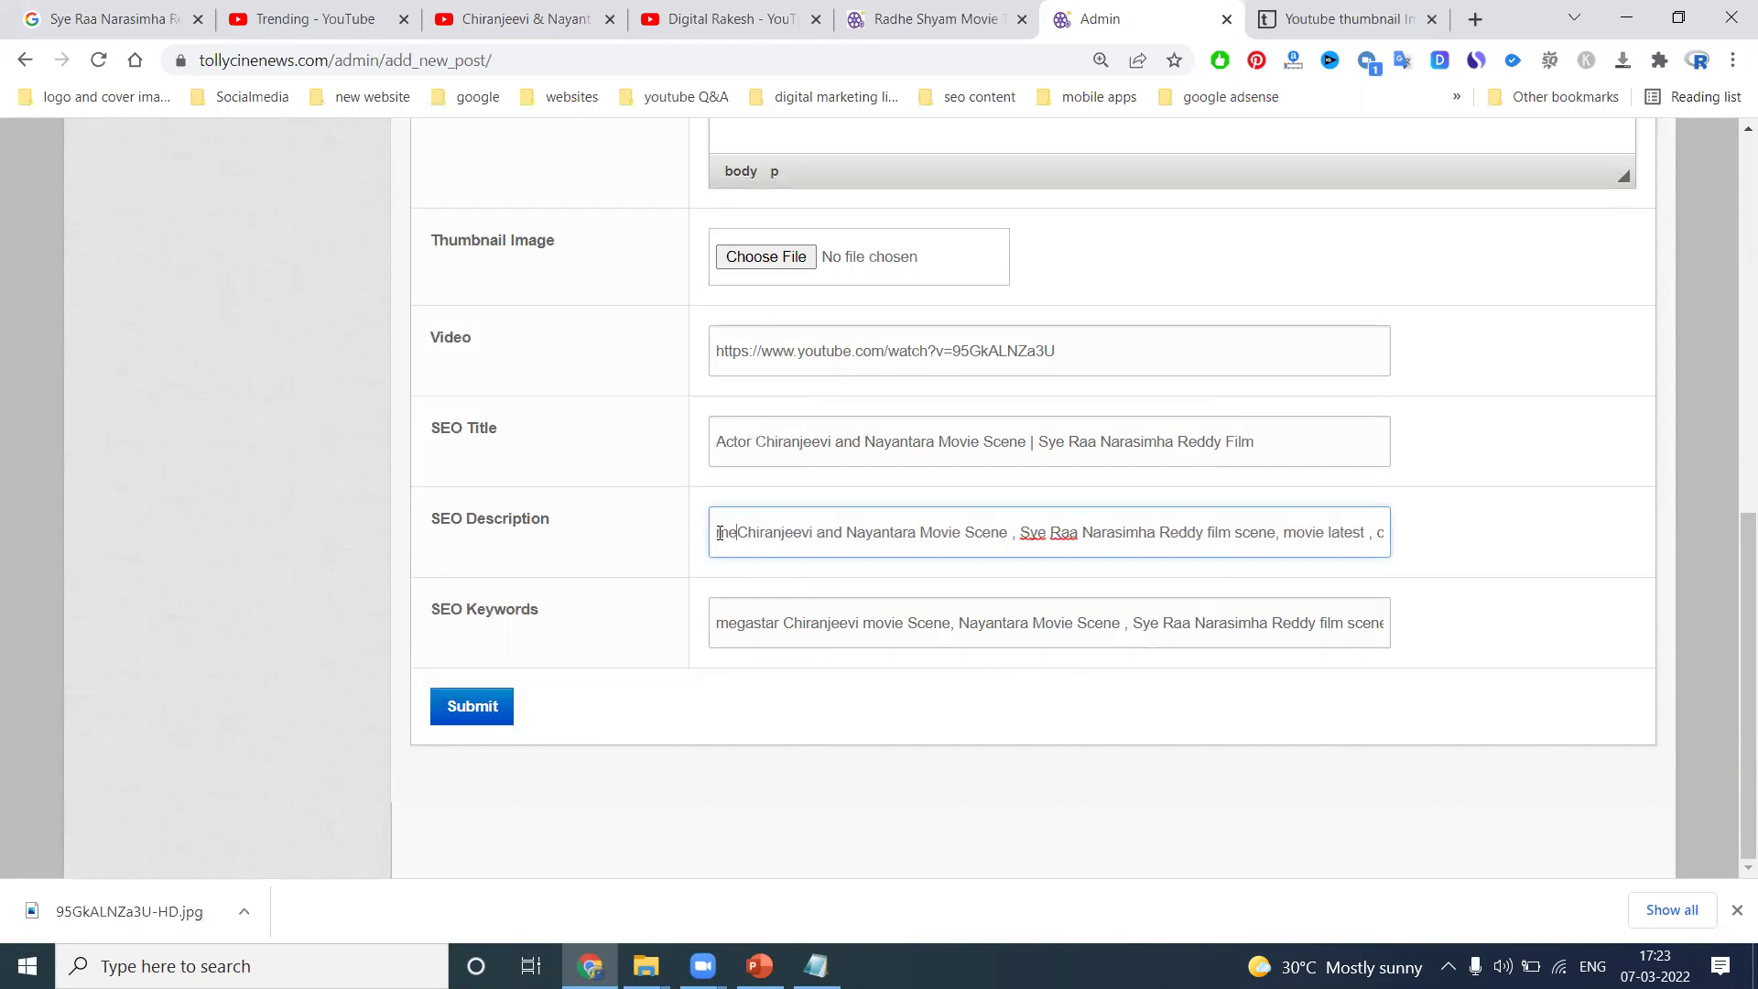
pyautogui.write('tar')
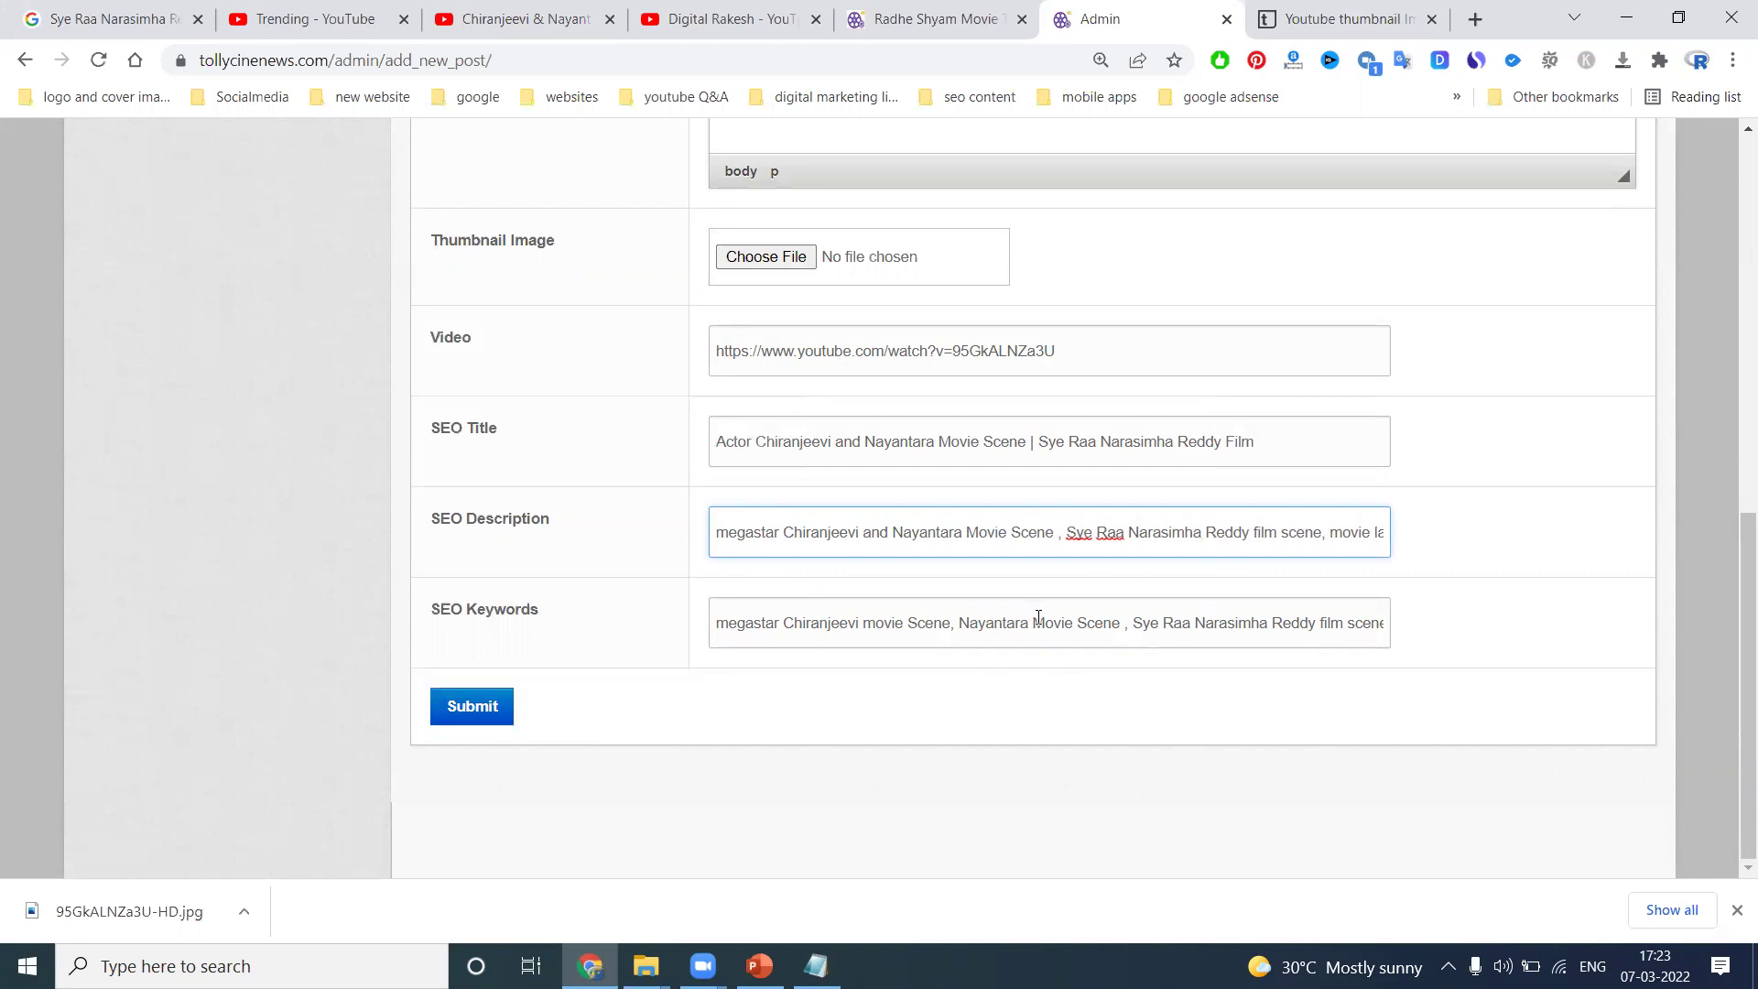
# Choose the Chiranjeevi movie scene JPG from the Downloads folder as the post's thumbnail image
pyautogui.click(766, 256)
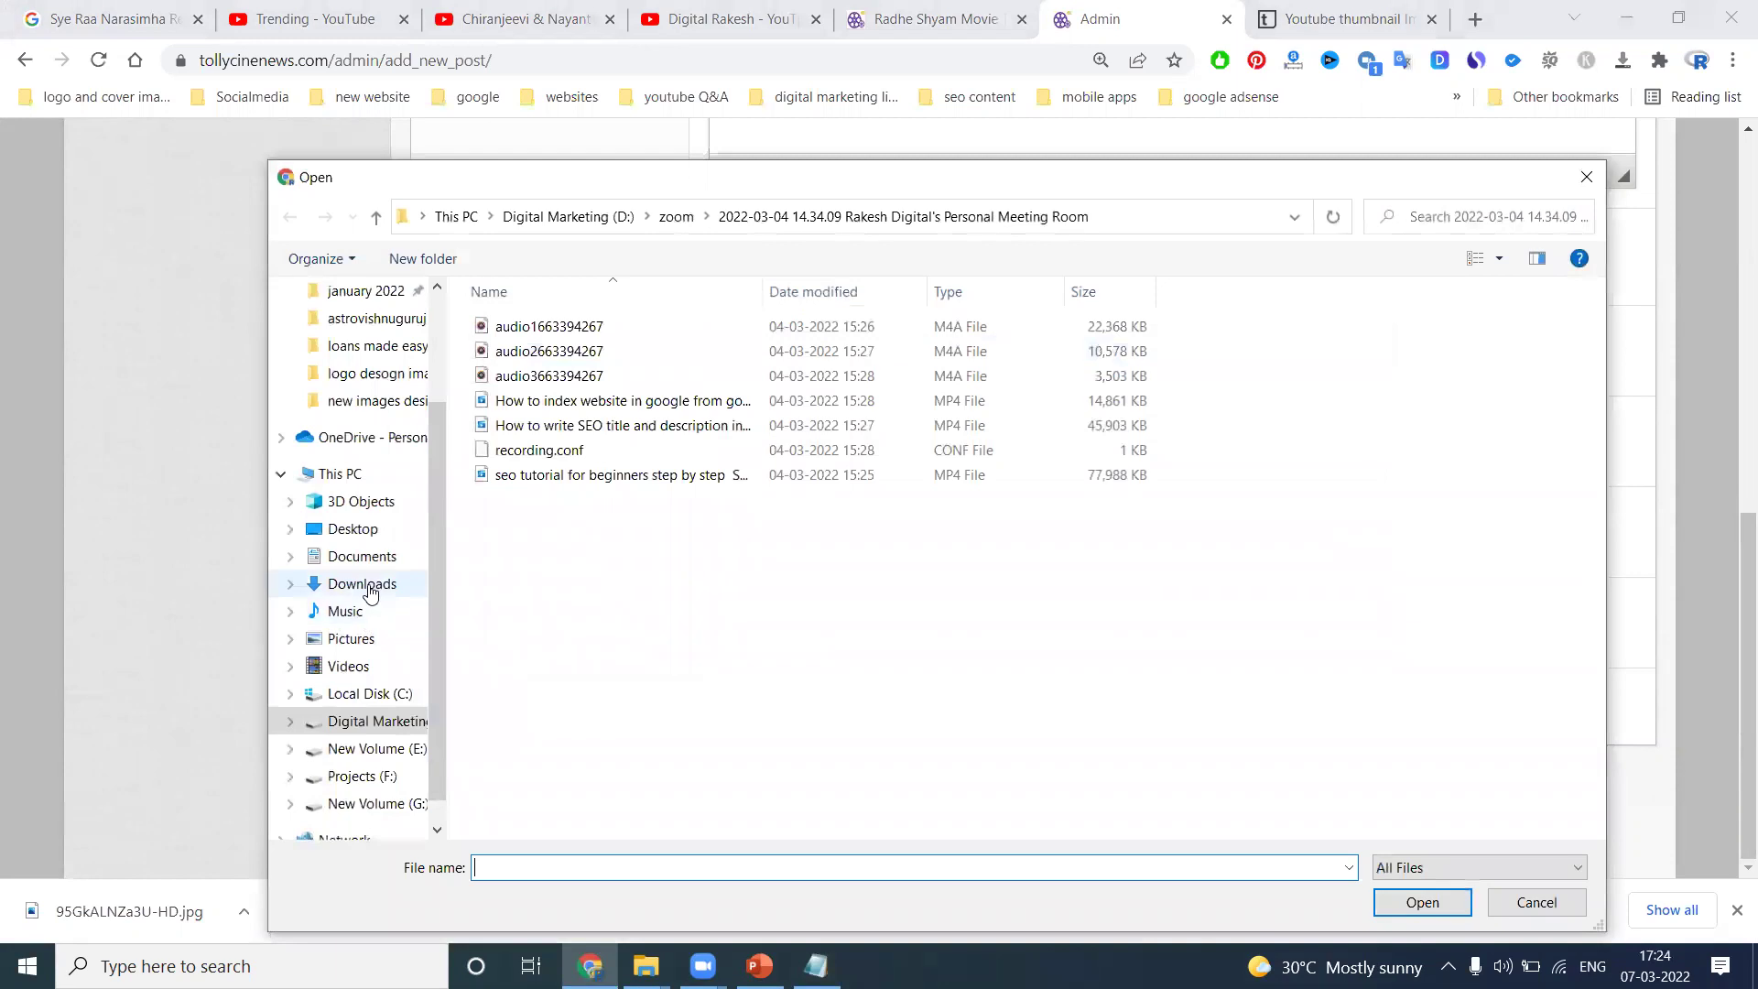
pyautogui.click(362, 583)
pyautogui.scroll(-5, 1258, 729)
pyautogui.doubleClick(1259, 729)
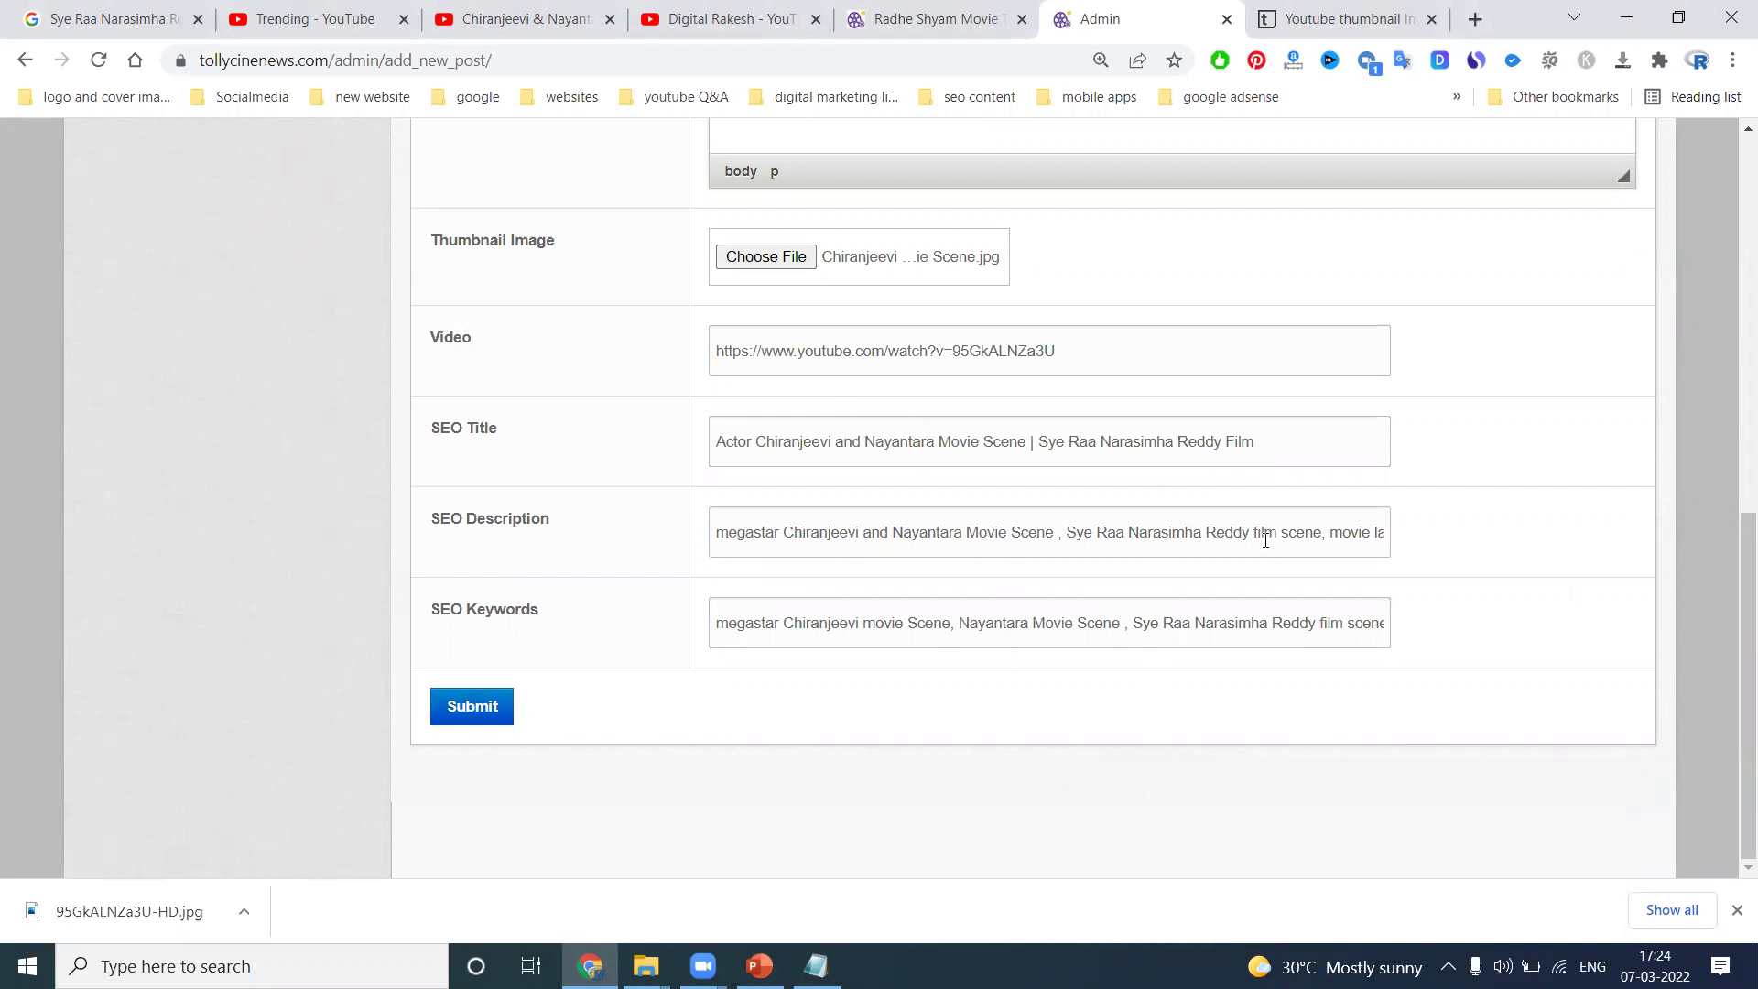
# Insert "telugu" before "cinema news" in both the SEO Description and the SEO Keywords
pyautogui.moveTo(1265, 540); pyautogui.dragTo(1410, 554)
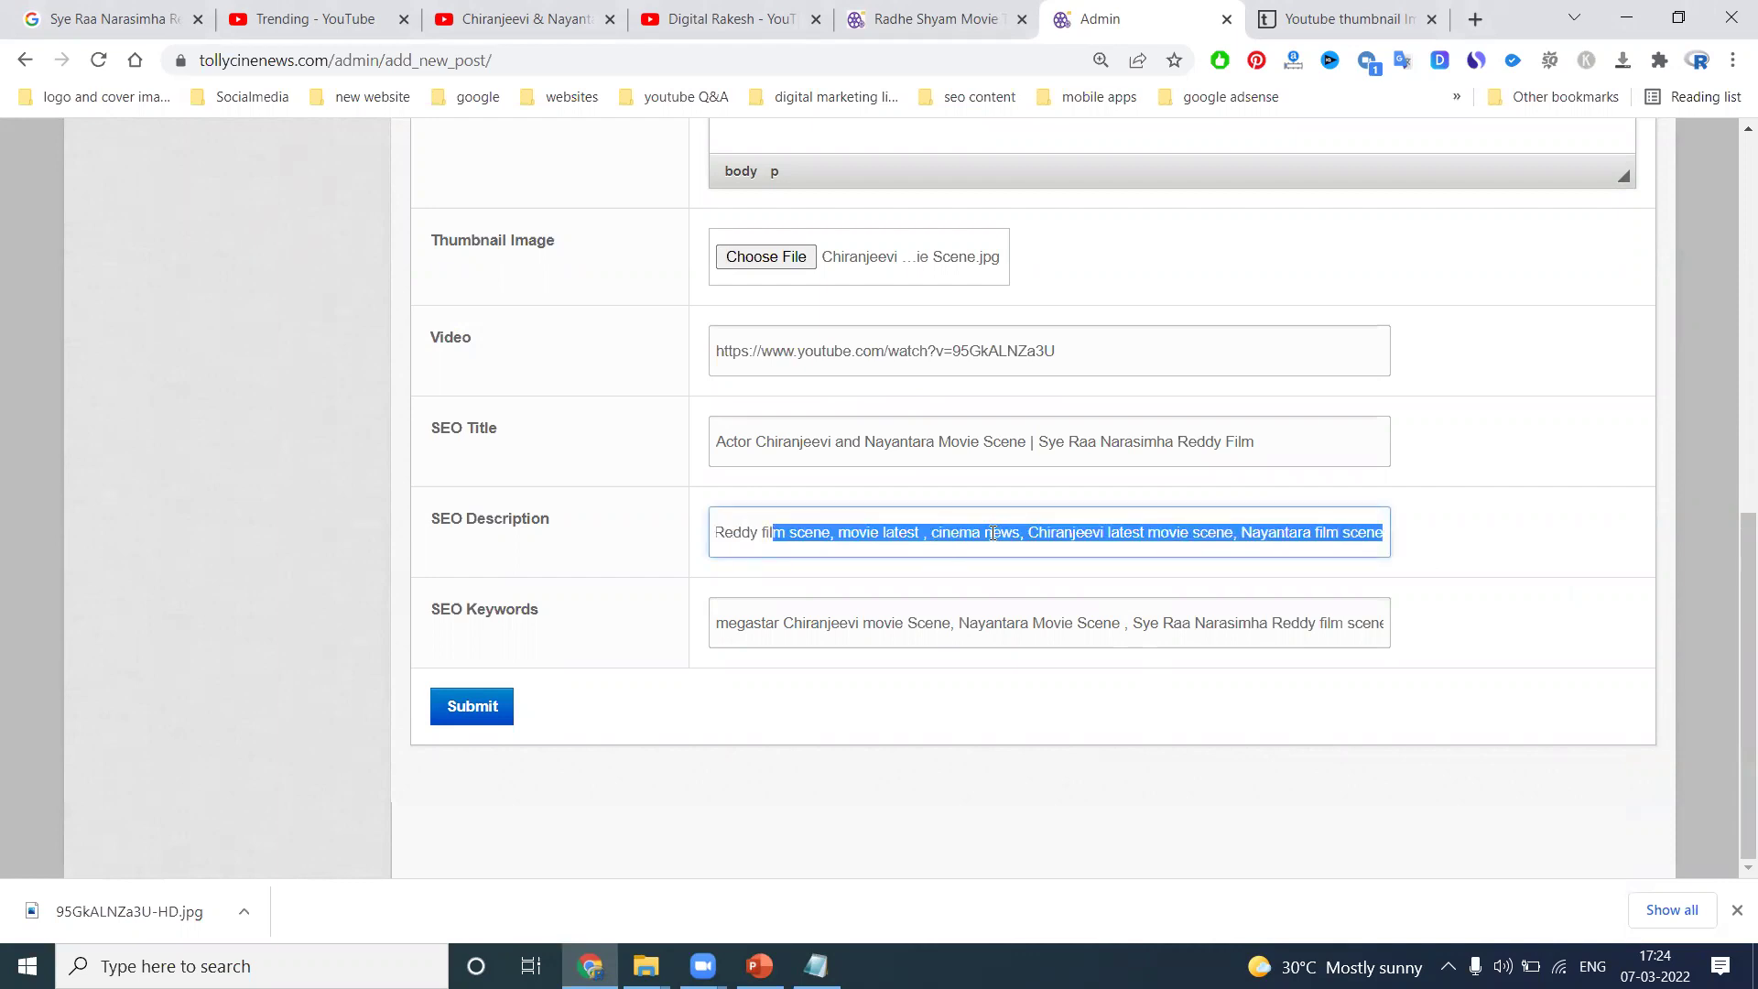
pyautogui.click(943, 533)
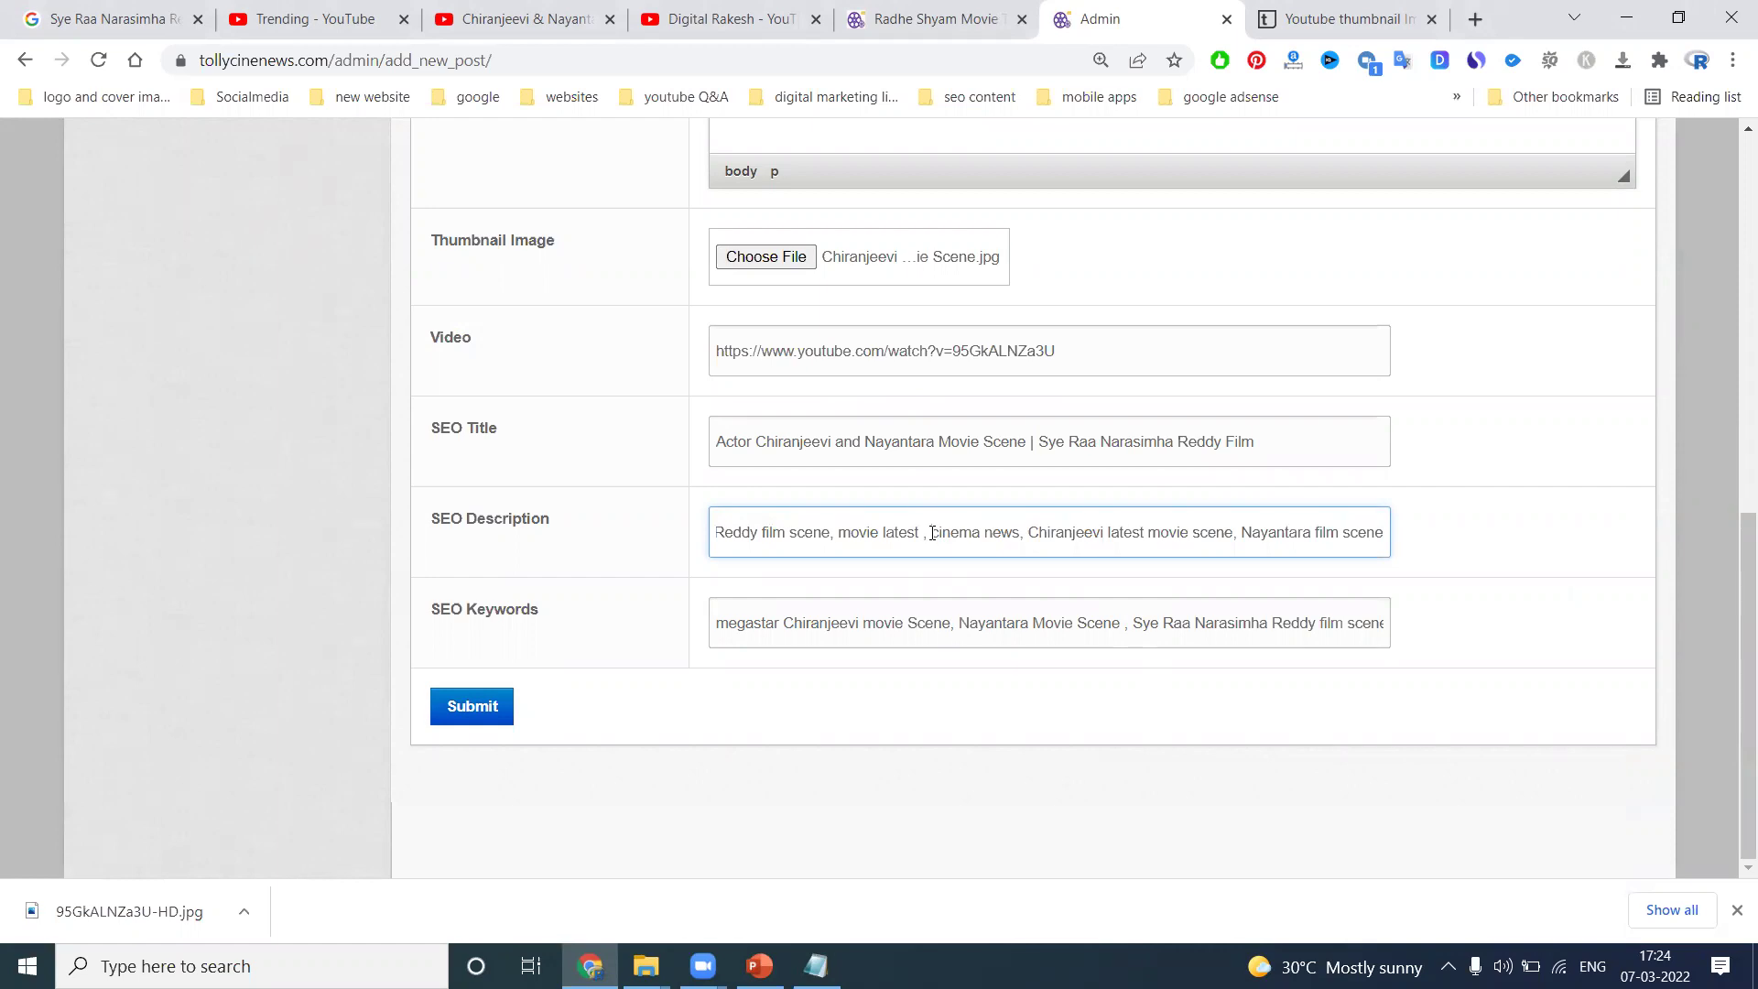
pyautogui.write('Telugu')
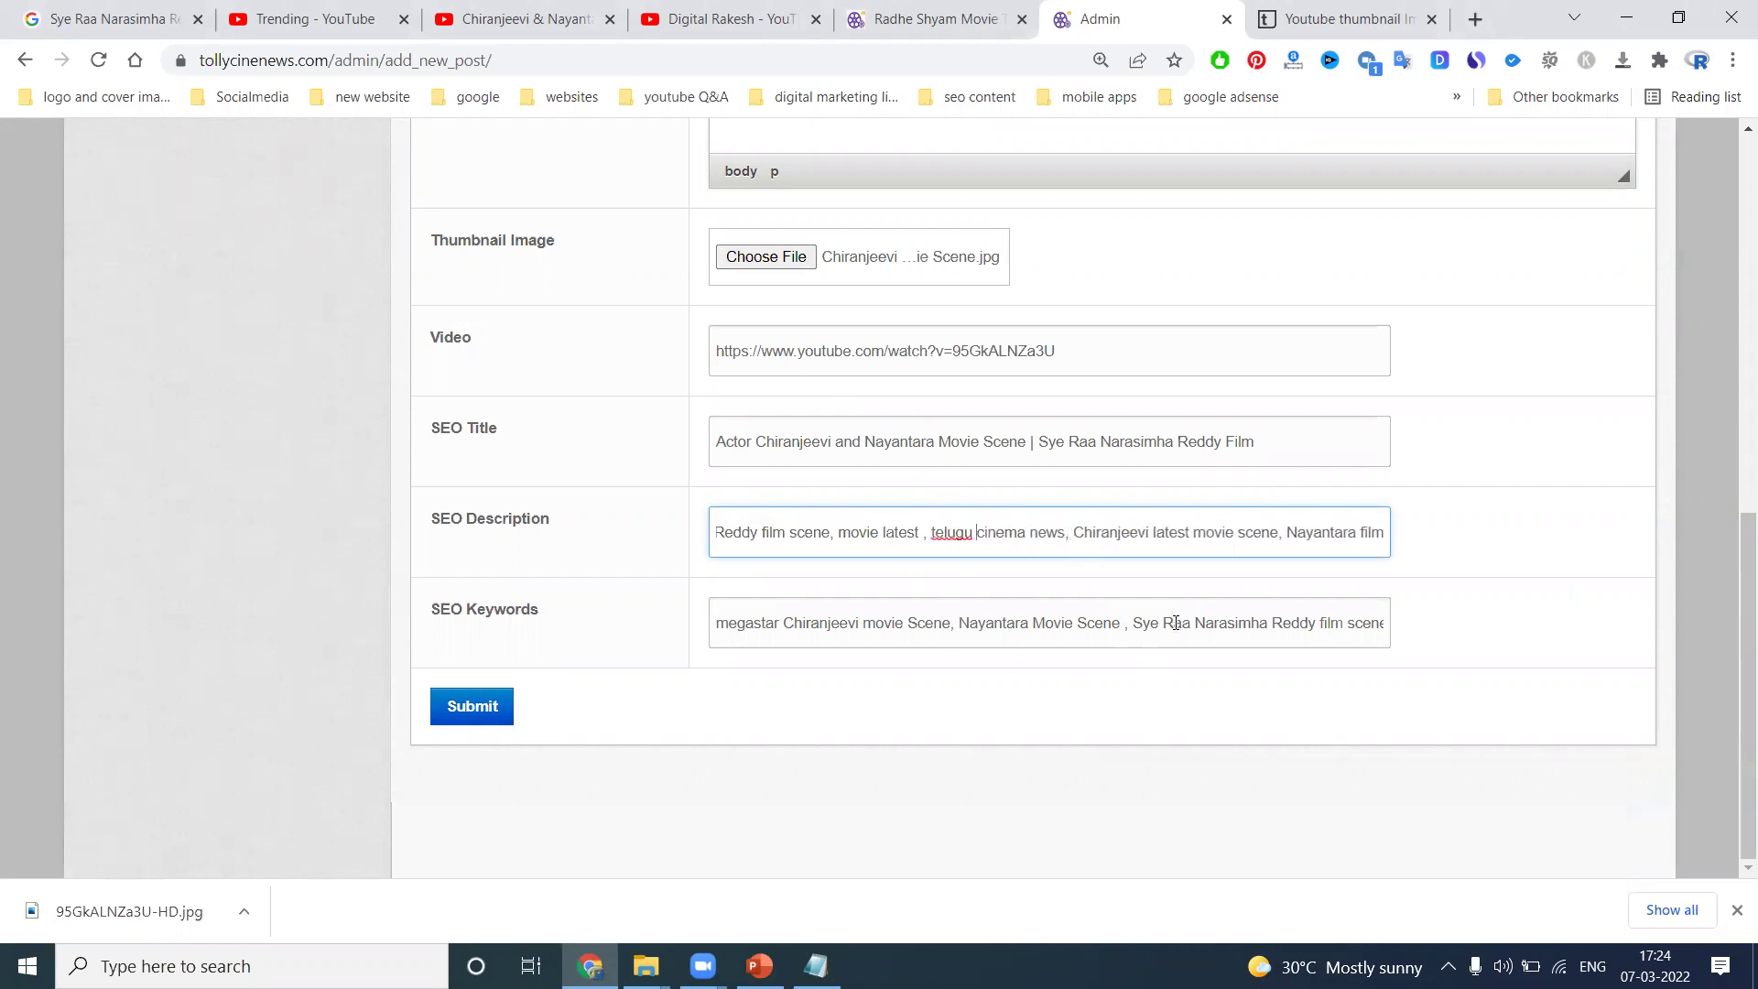
pyautogui.moveTo(1176, 623); pyautogui.dragTo(1364, 627)
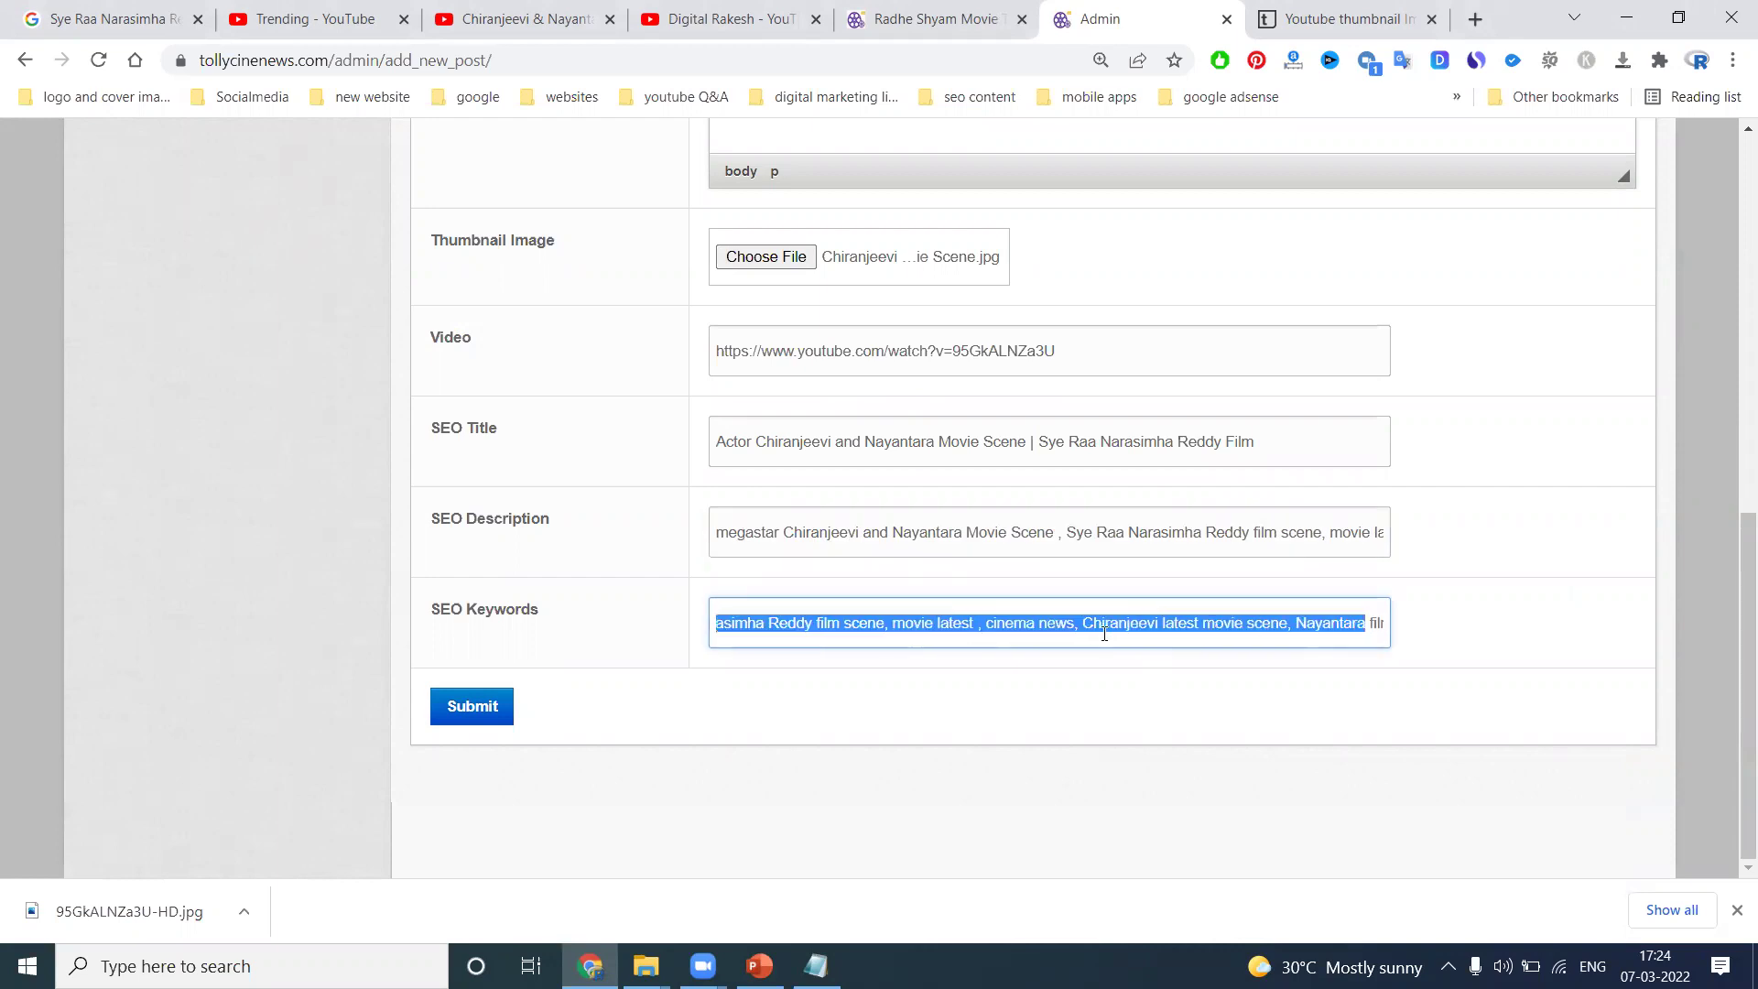
pyautogui.click(985, 623)
pyautogui.write('Telugu')
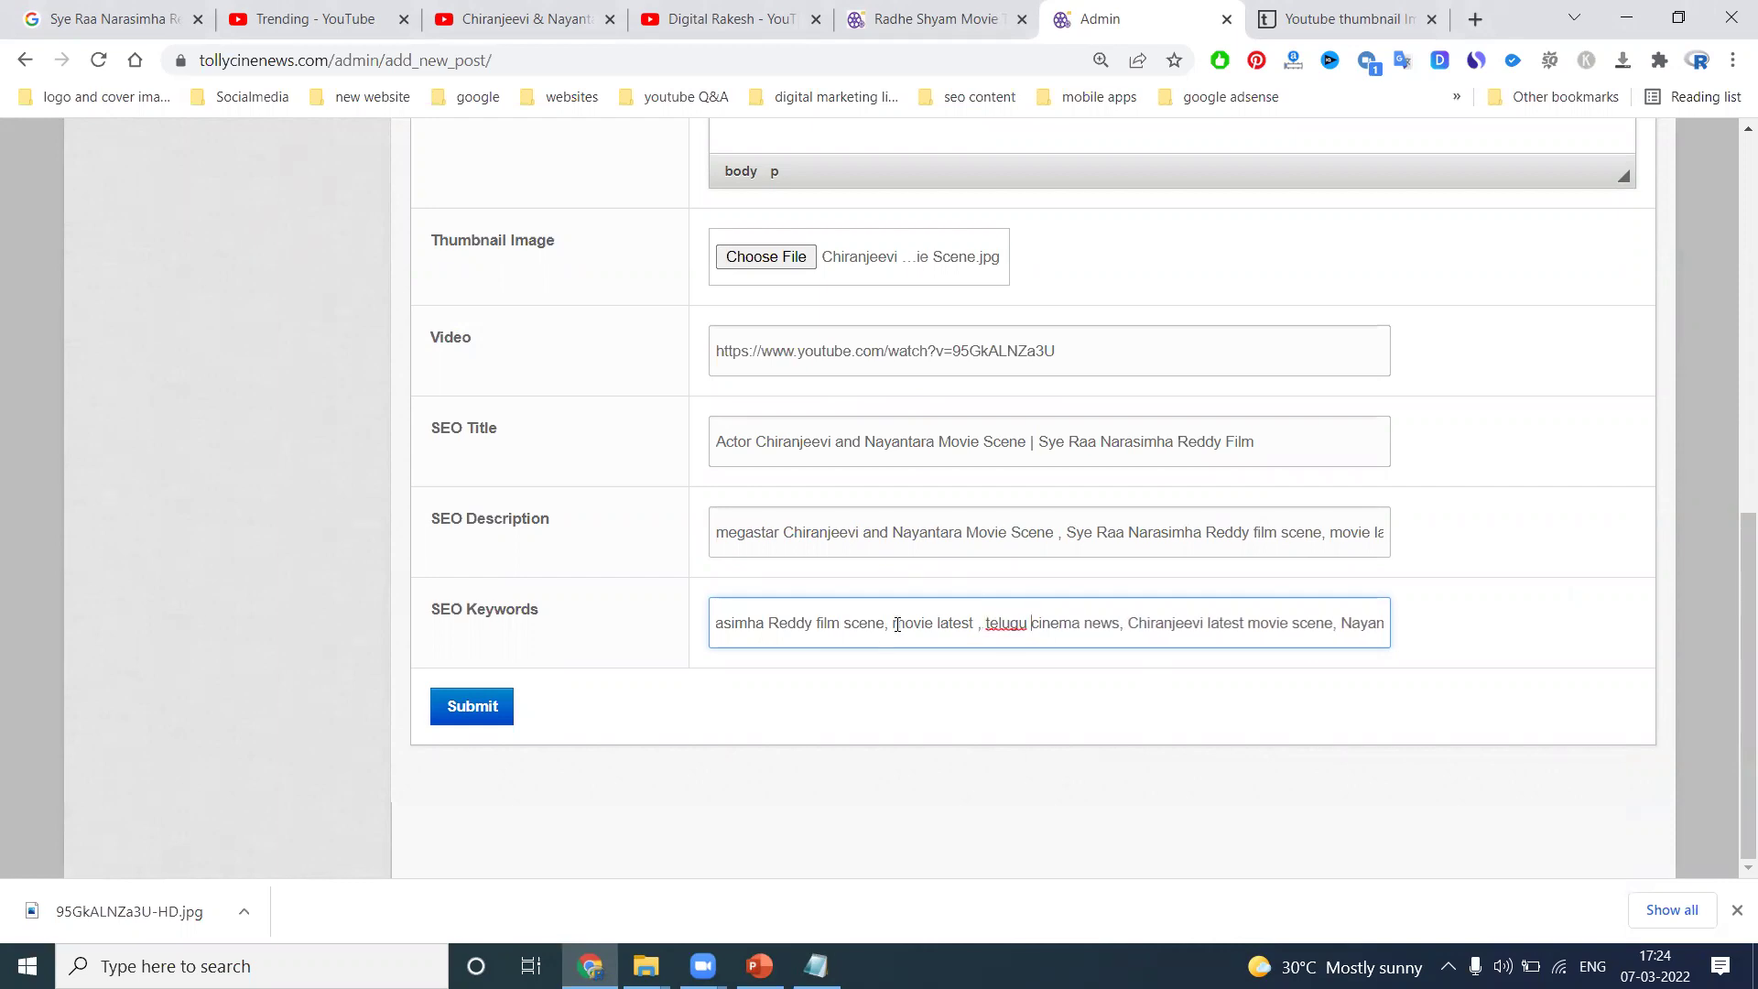
# Insert "tollywood" before "movie latest" in both the SEO Keywords and the SEO Description
pyautogui.write(' tollywoo')
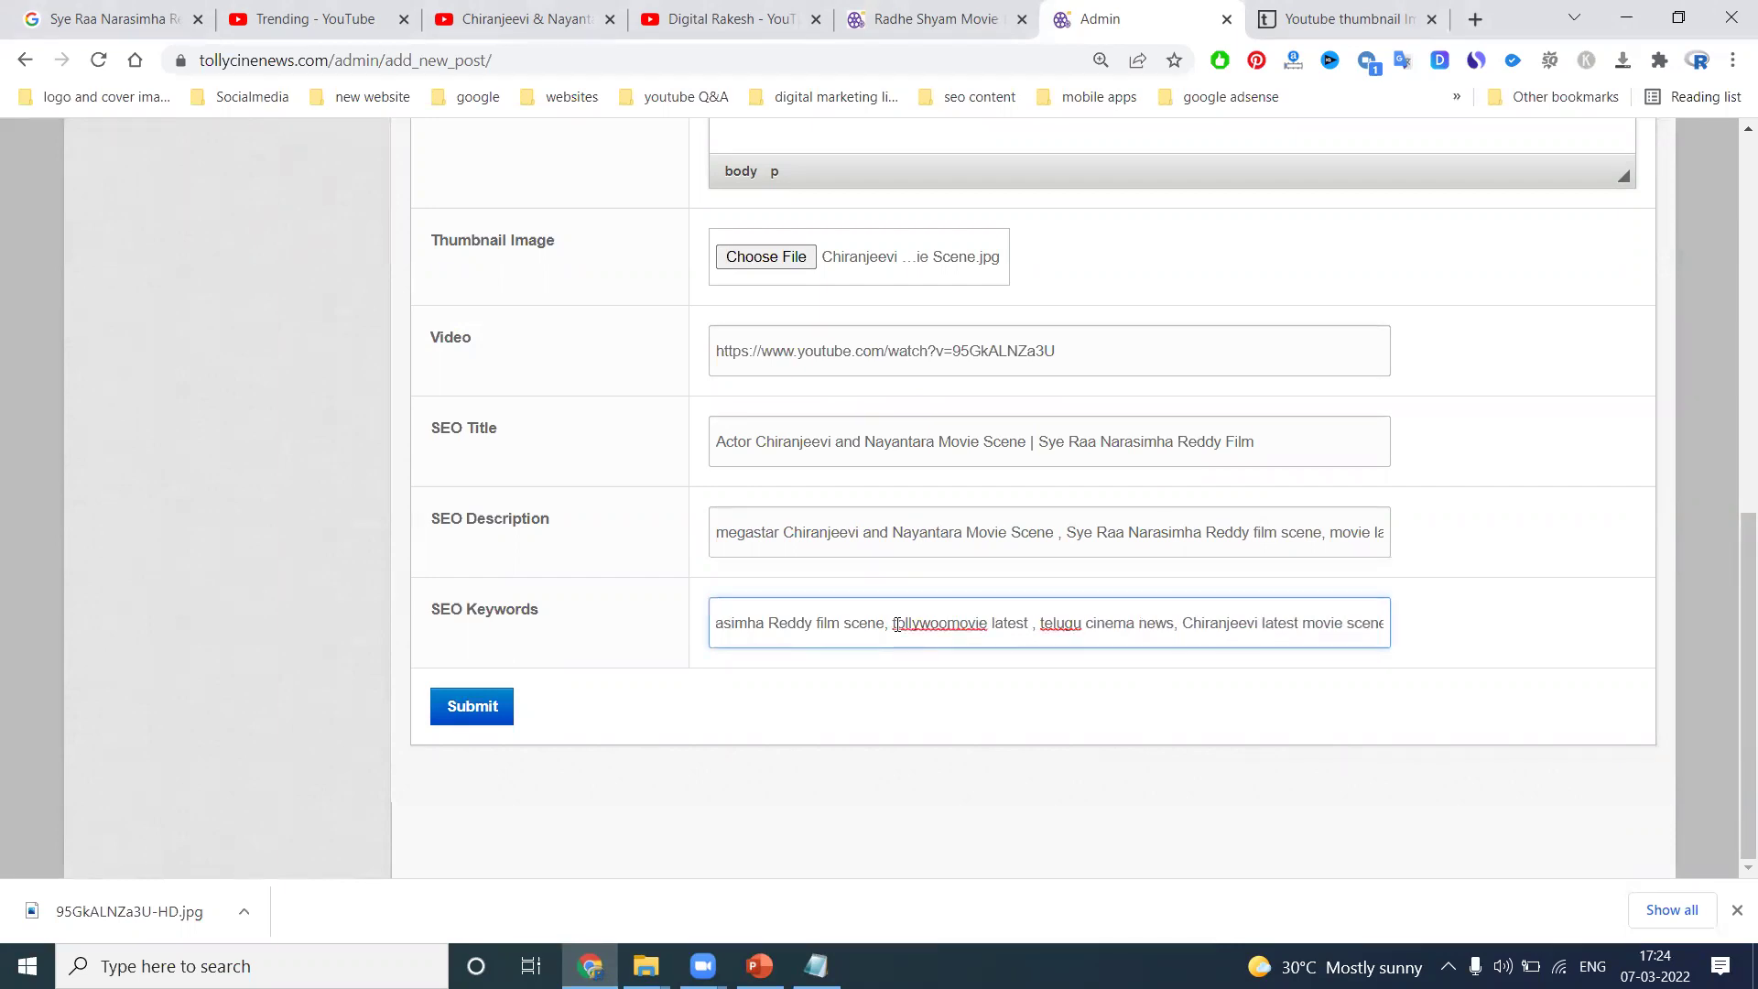
pyautogui.write('d')
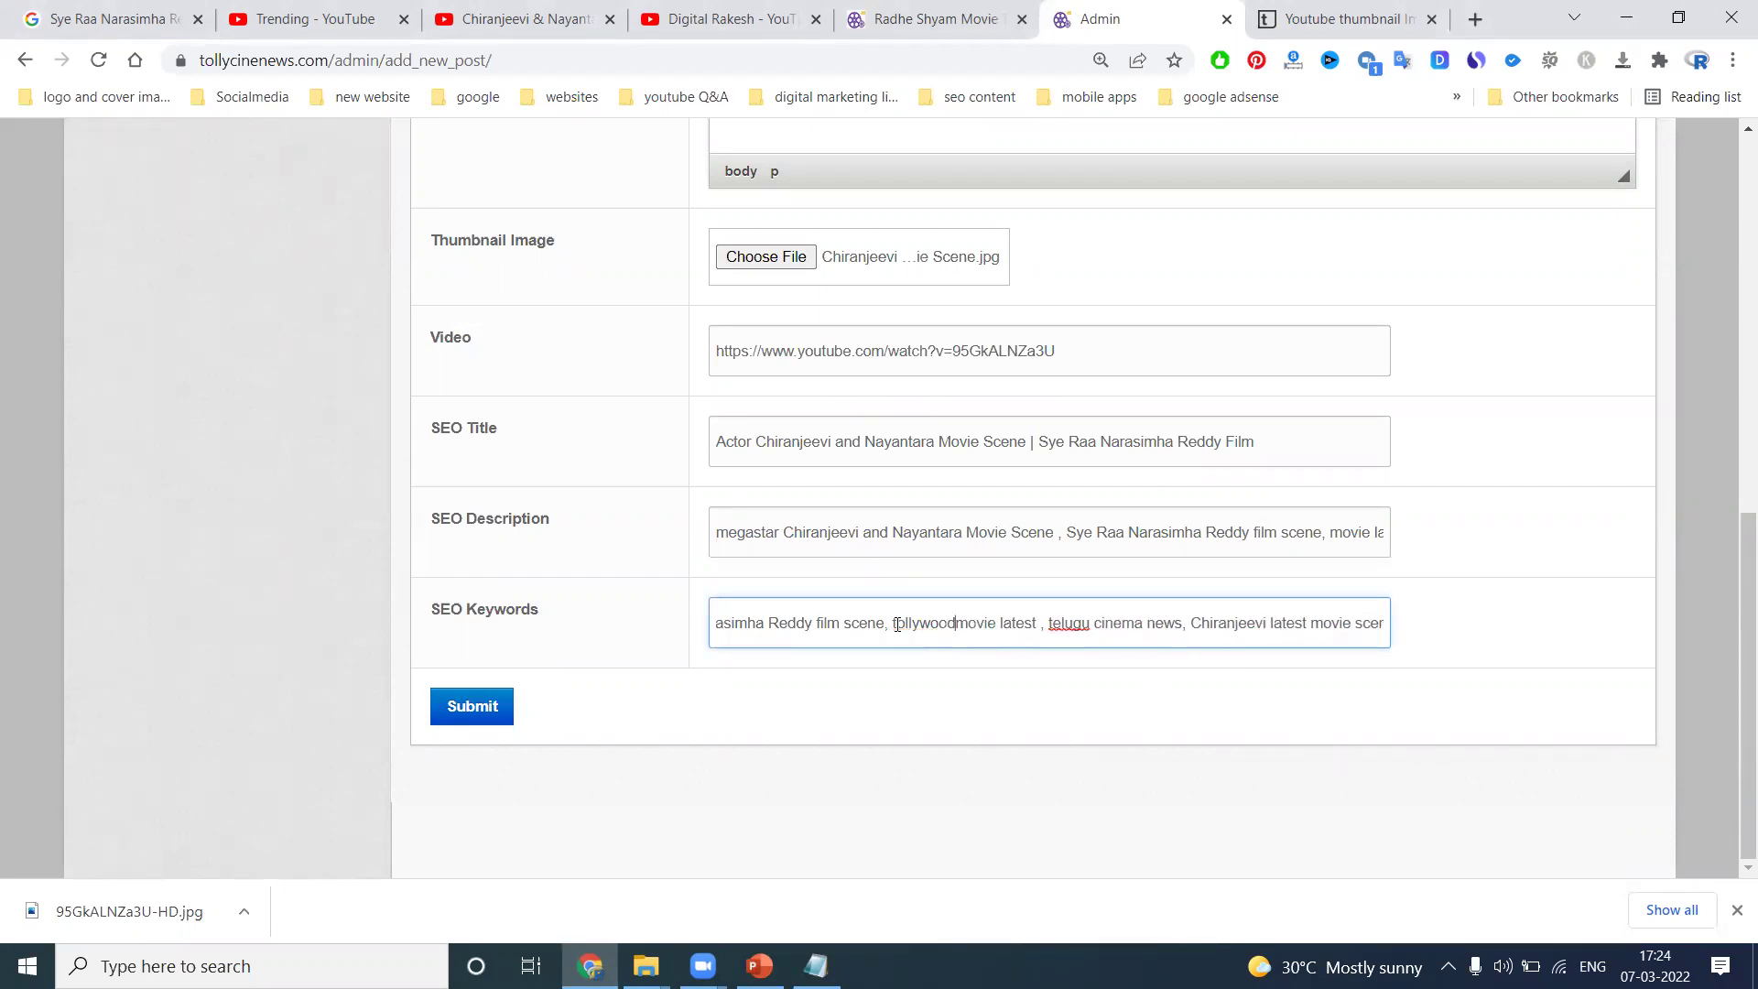
pyautogui.click(1339, 532)
pyautogui.write('tolly')
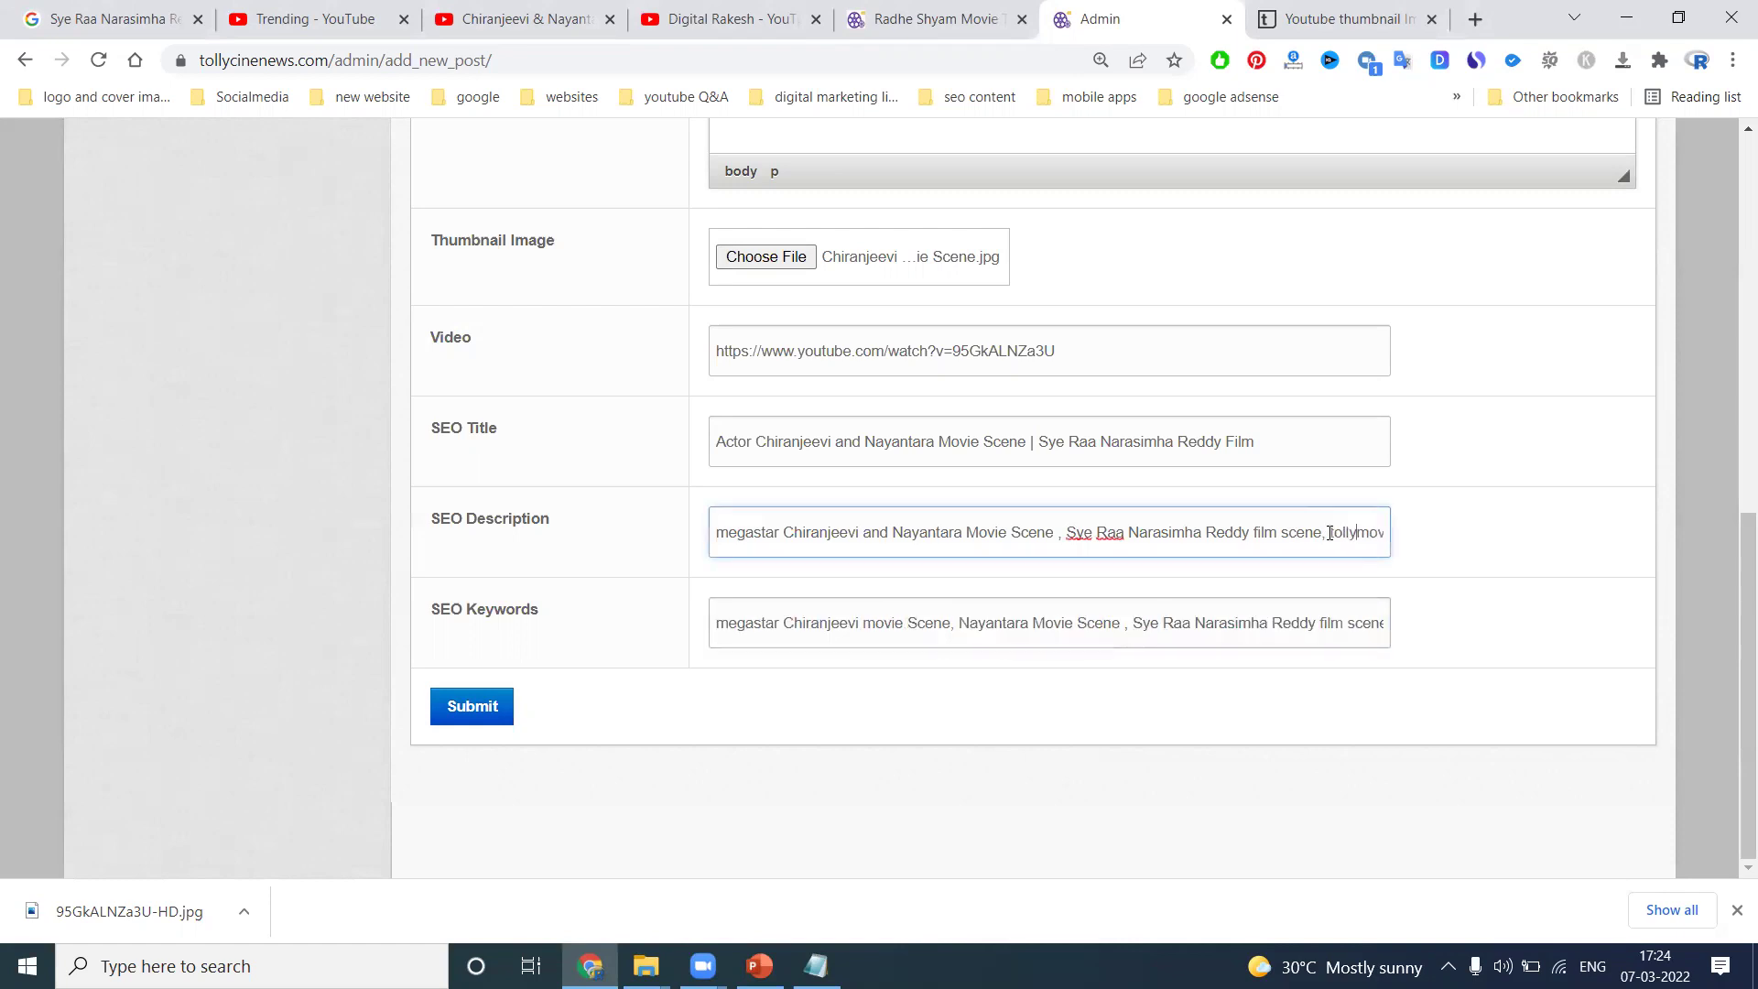
pyautogui.write('wood')
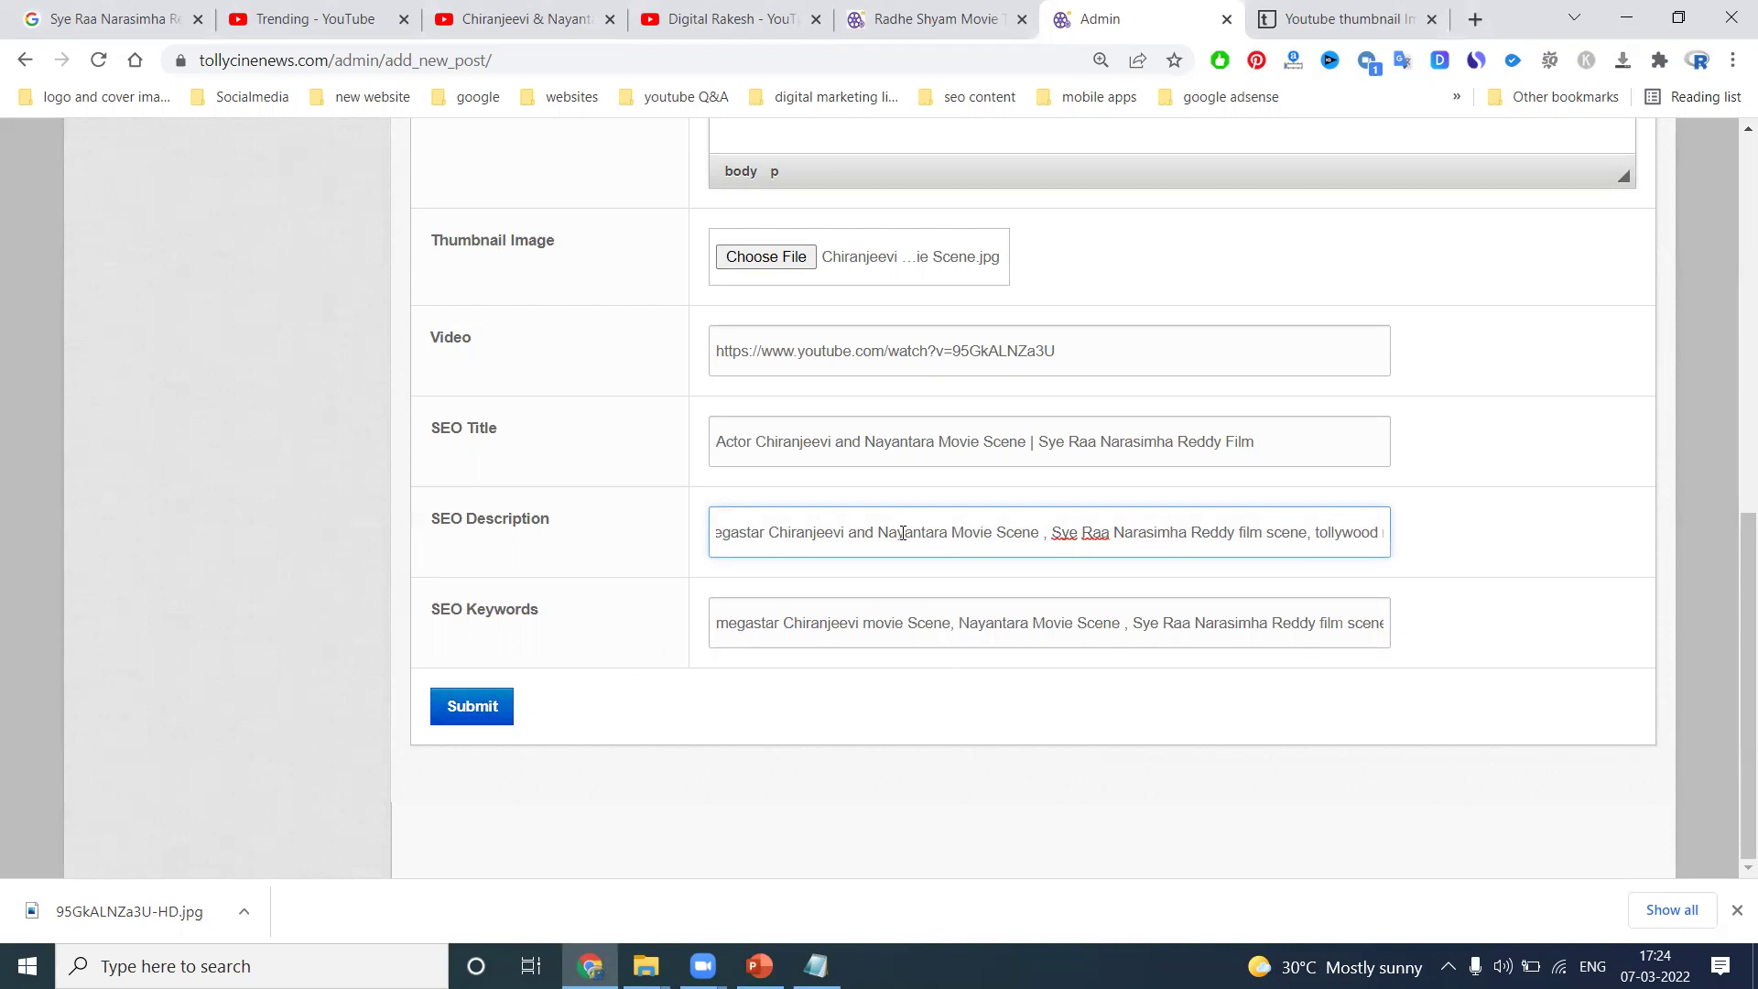
# Copy the whole SEO Description, replace the keyword line in Notepad with it, and return to the post form
pyautogui.hotkey('ctrl', 'a')
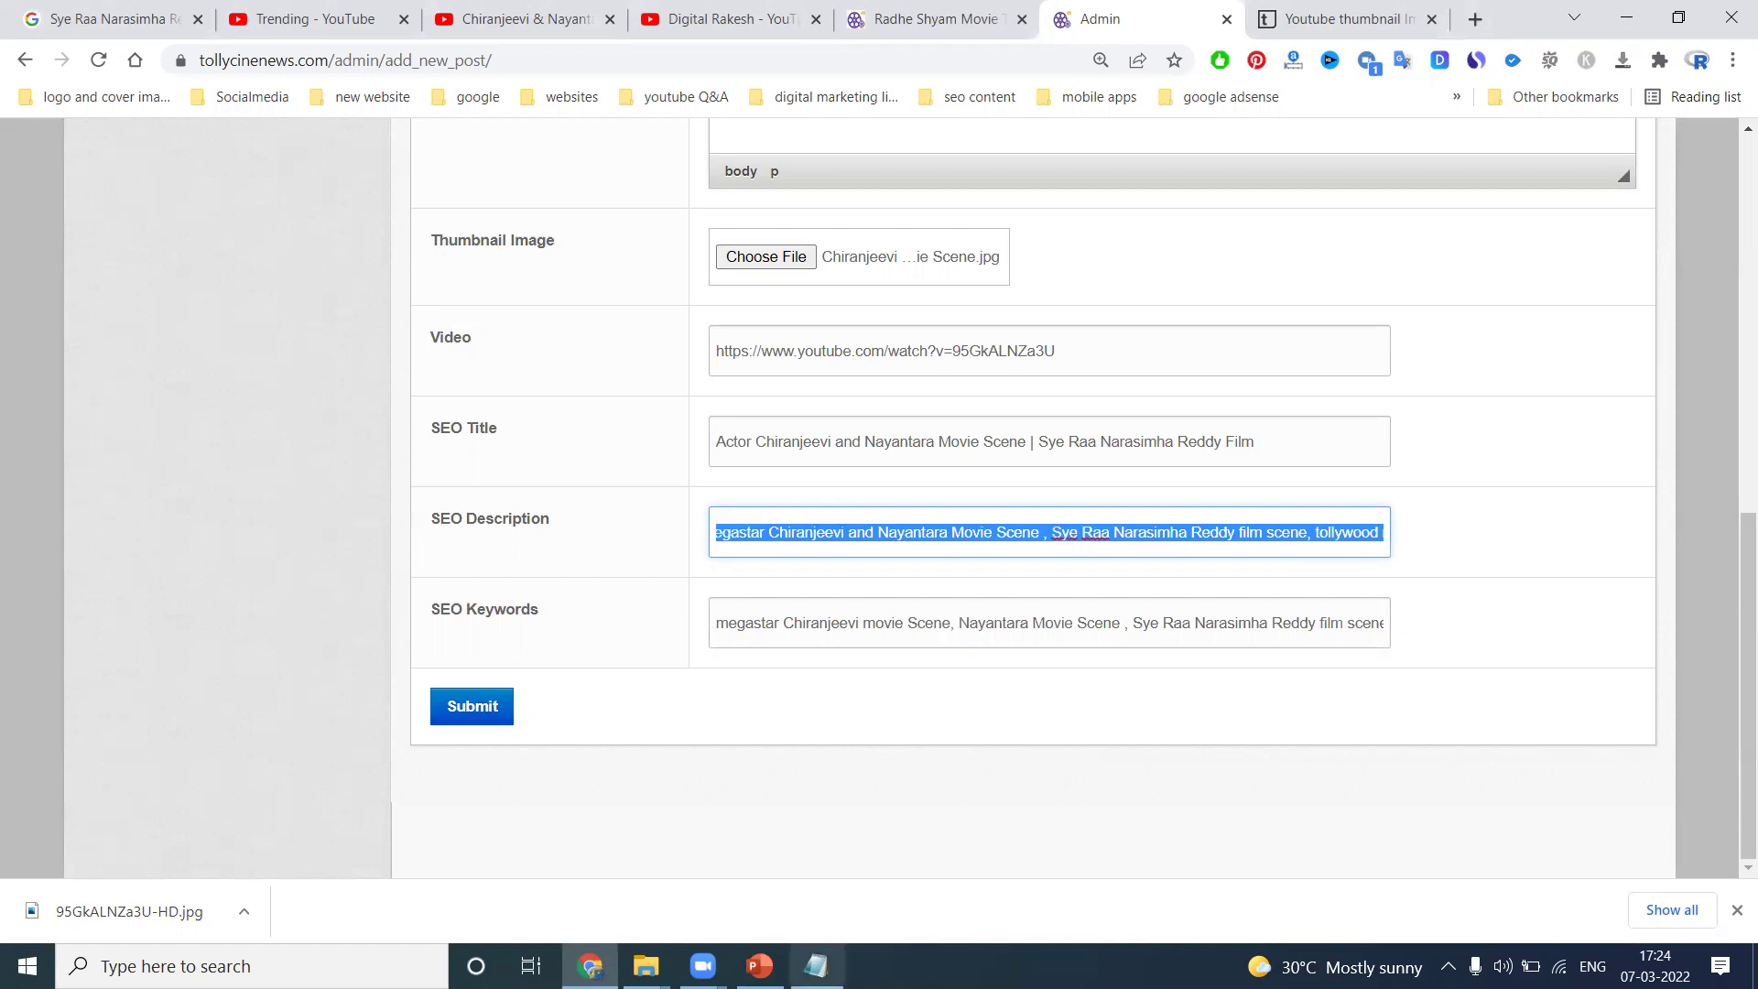
pyautogui.click(815, 966)
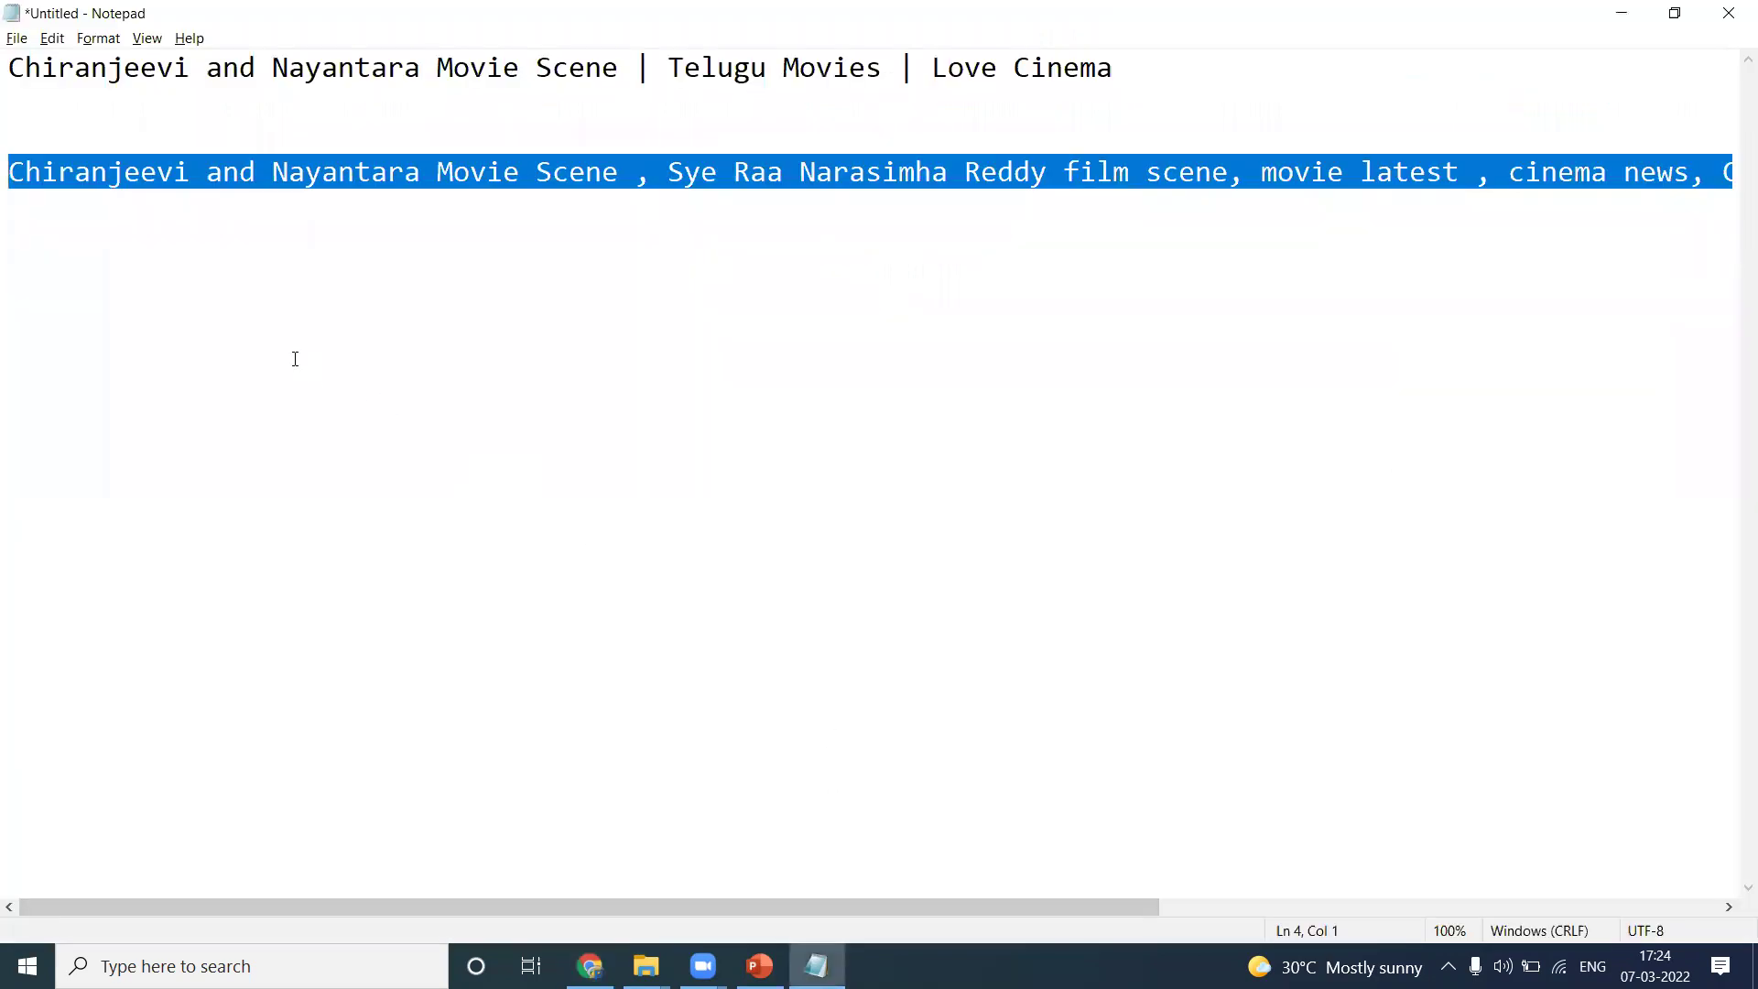
pyautogui.hotkey('ctrl', 'v')
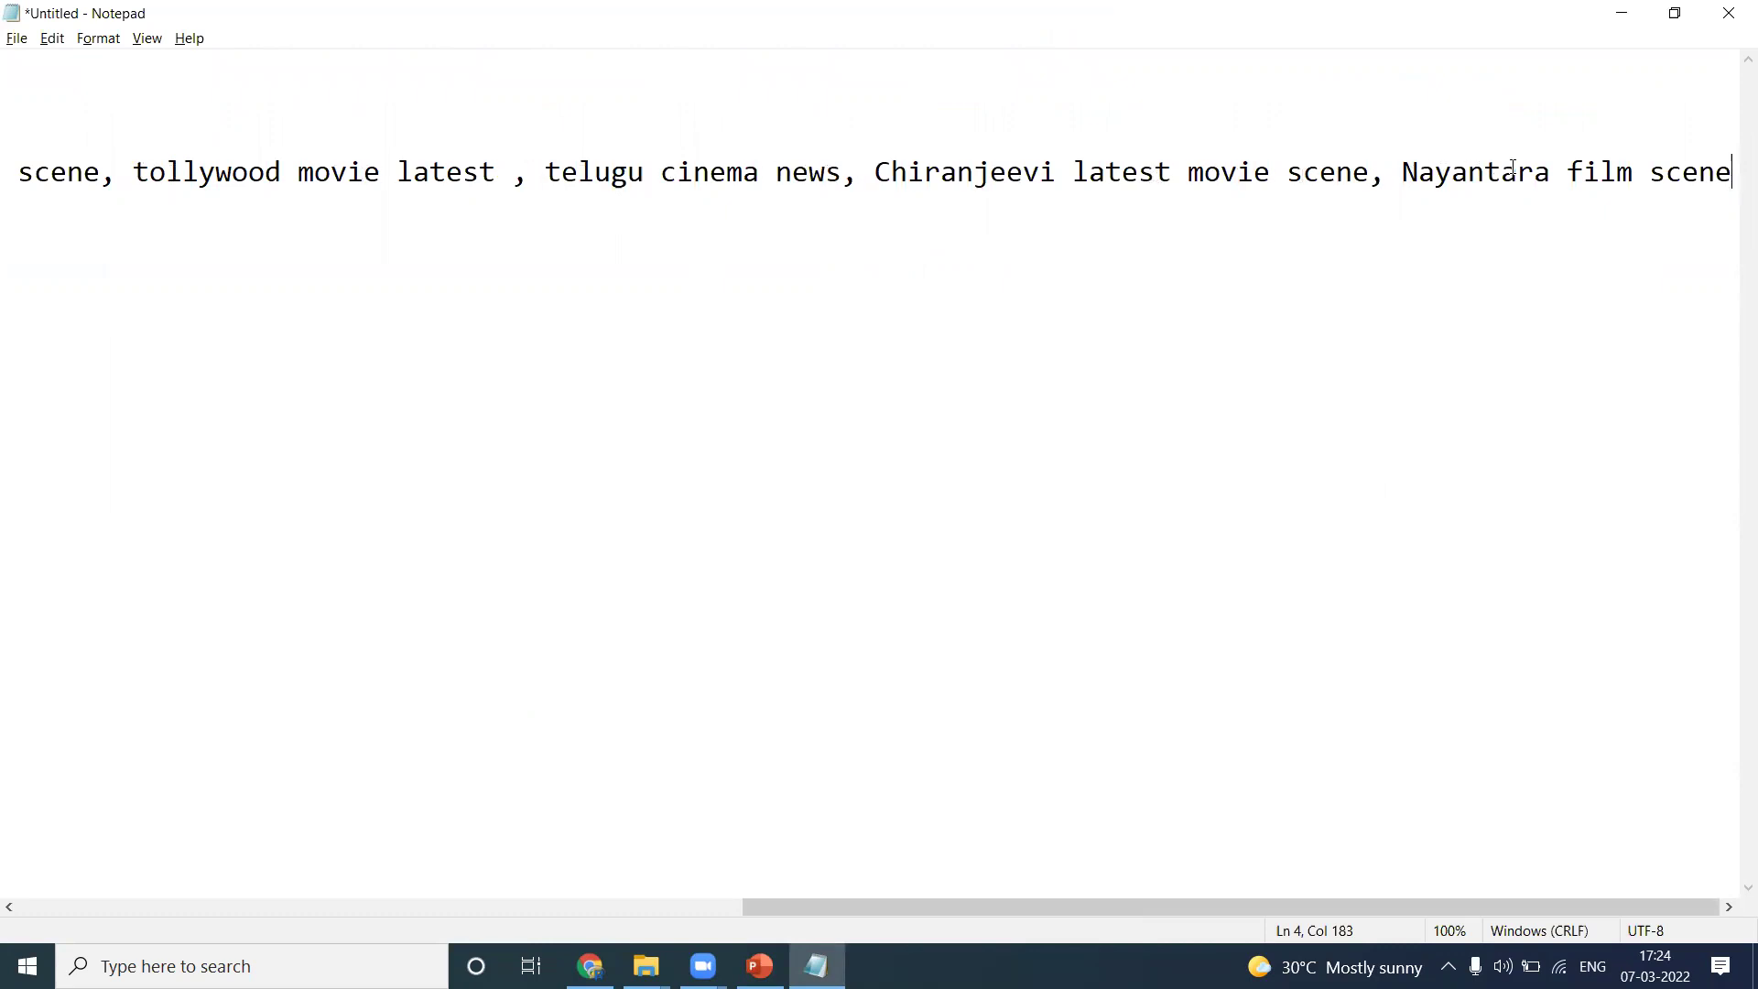
pyautogui.click(1622, 13)
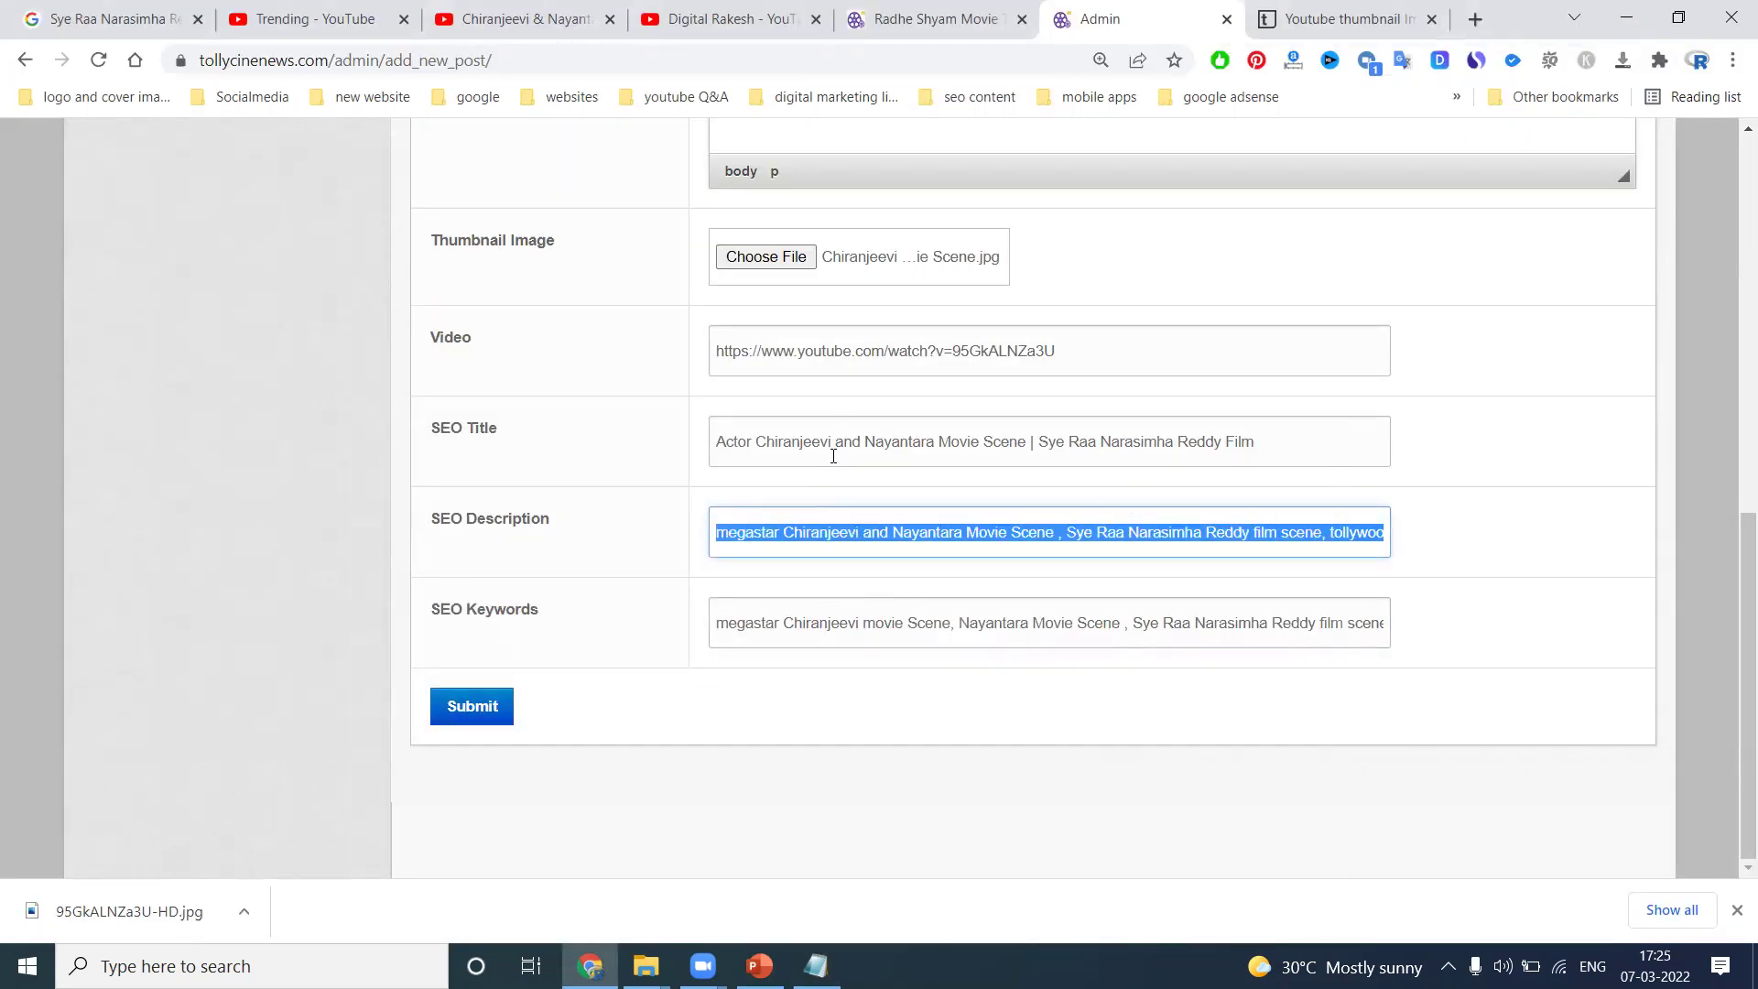
# Review the new post's title, category, description and SEO fields, and submit the post
pyautogui.scroll(10, 806, 550)
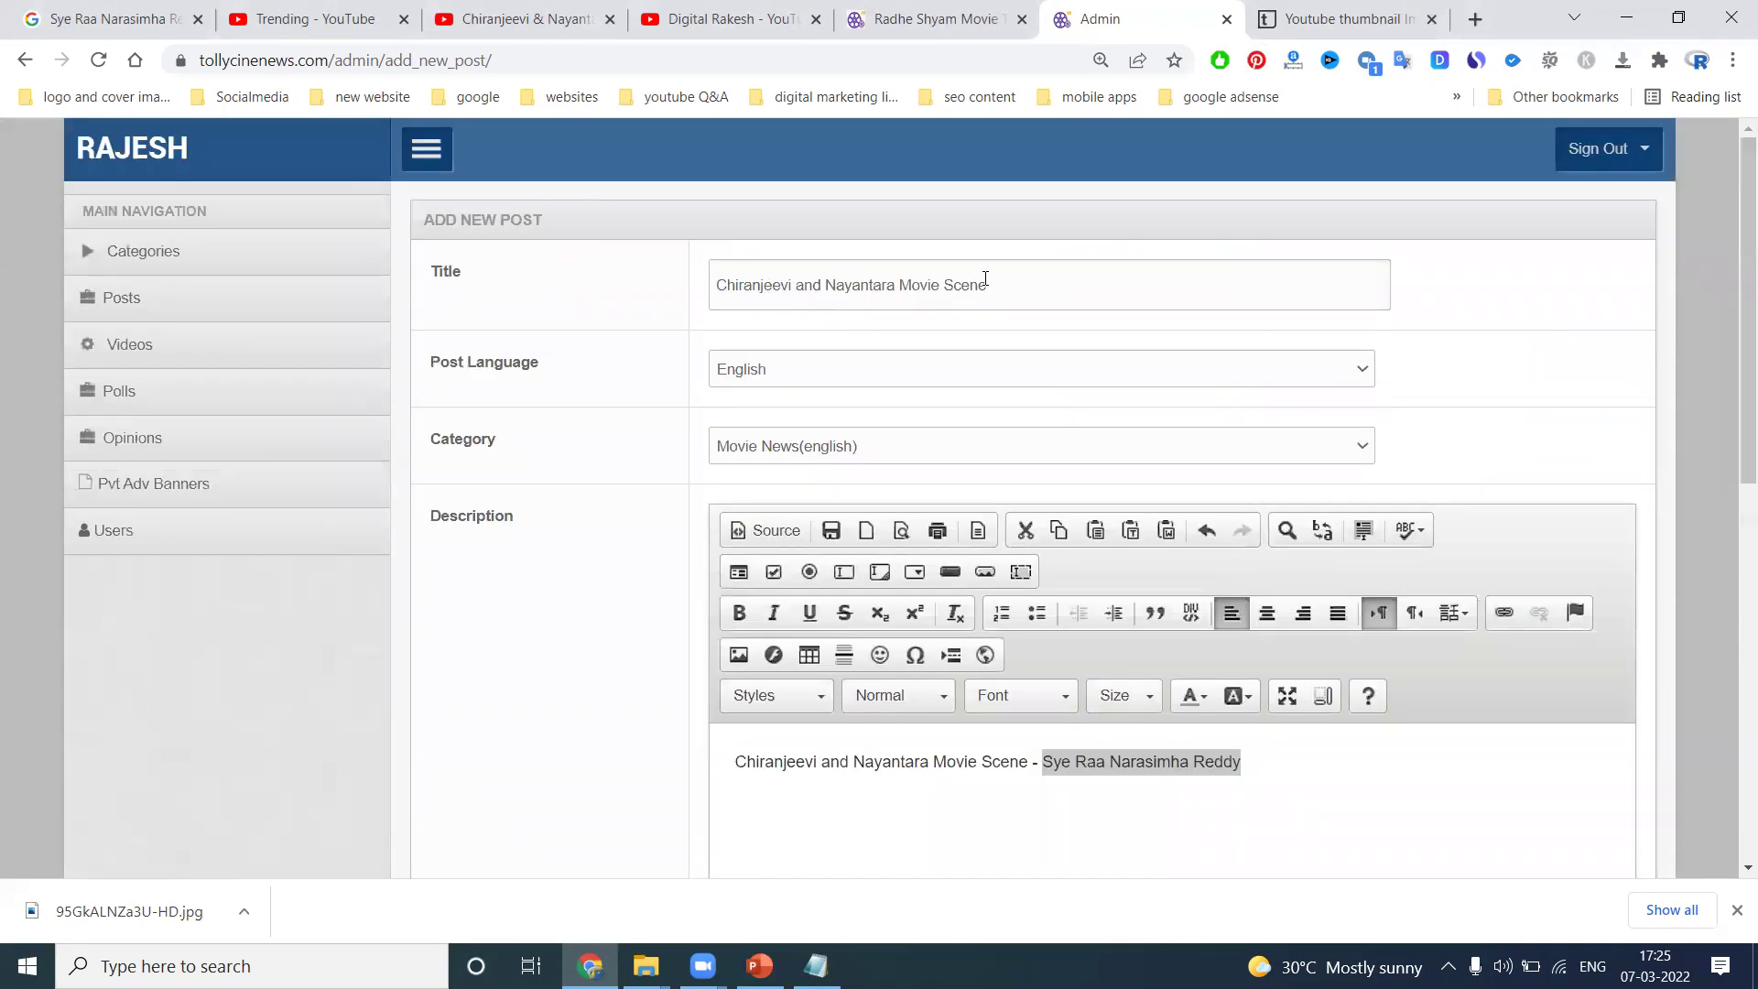
pyautogui.scroll(-5, 383, 628)
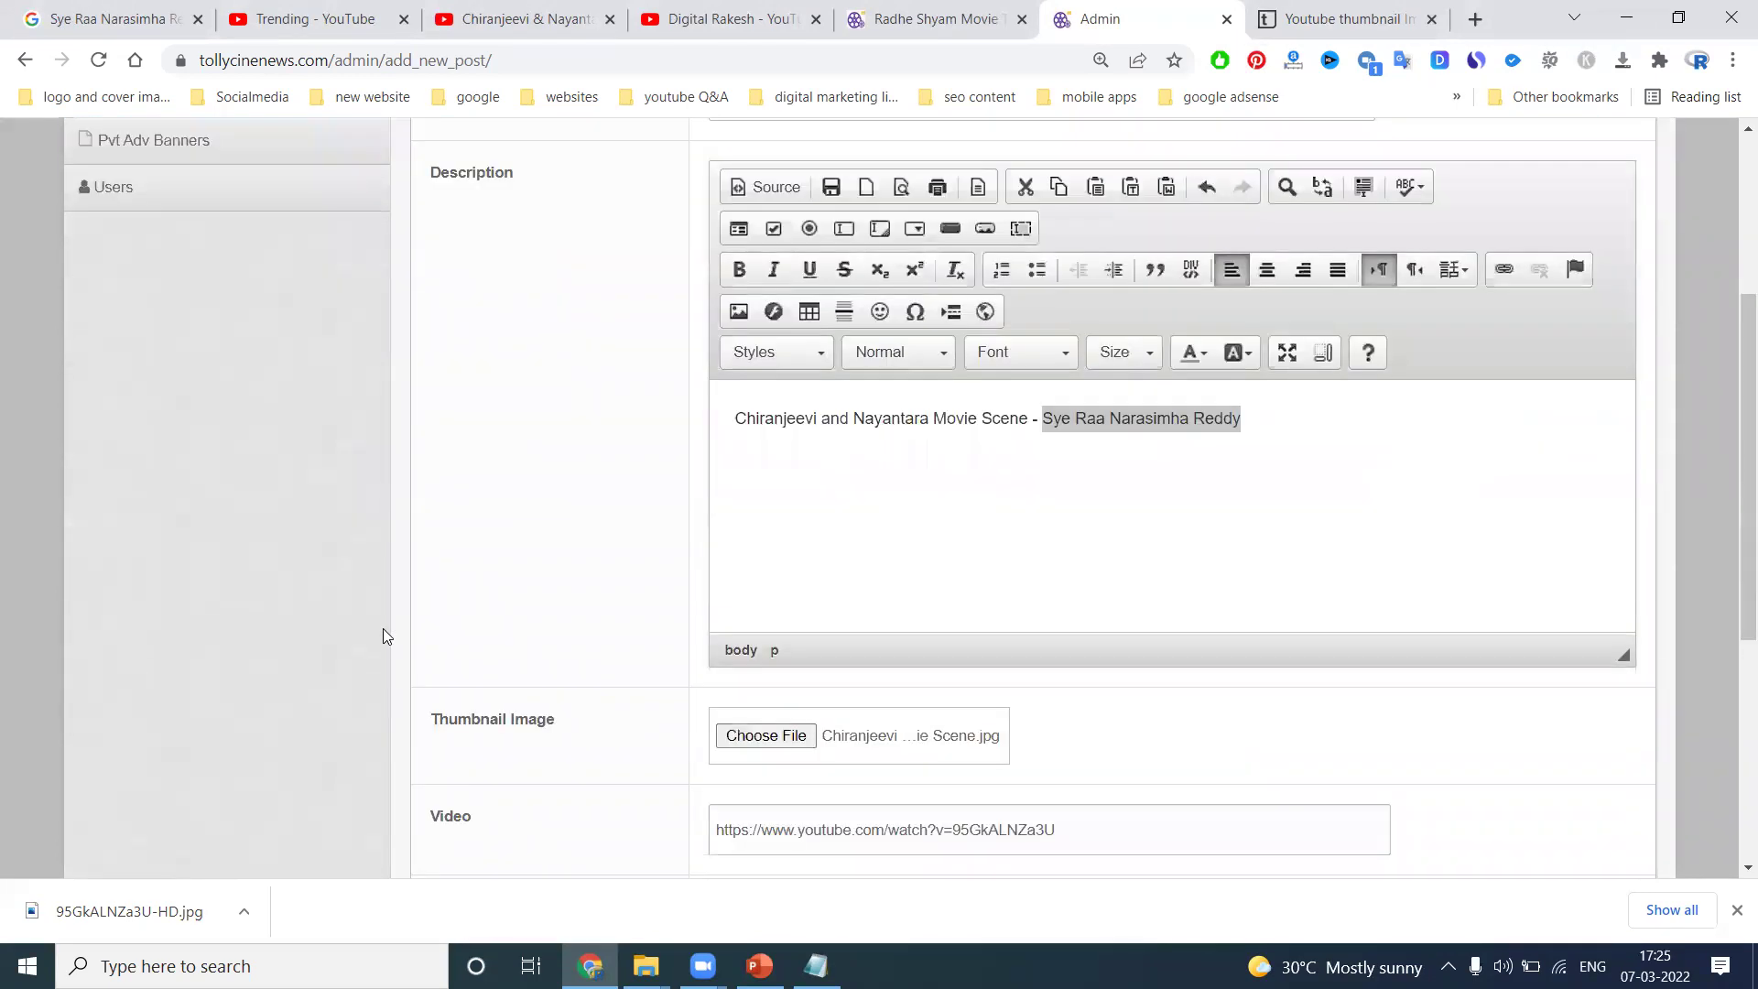
pyautogui.scroll(-3, 372, 747)
pyautogui.click(469, 719)
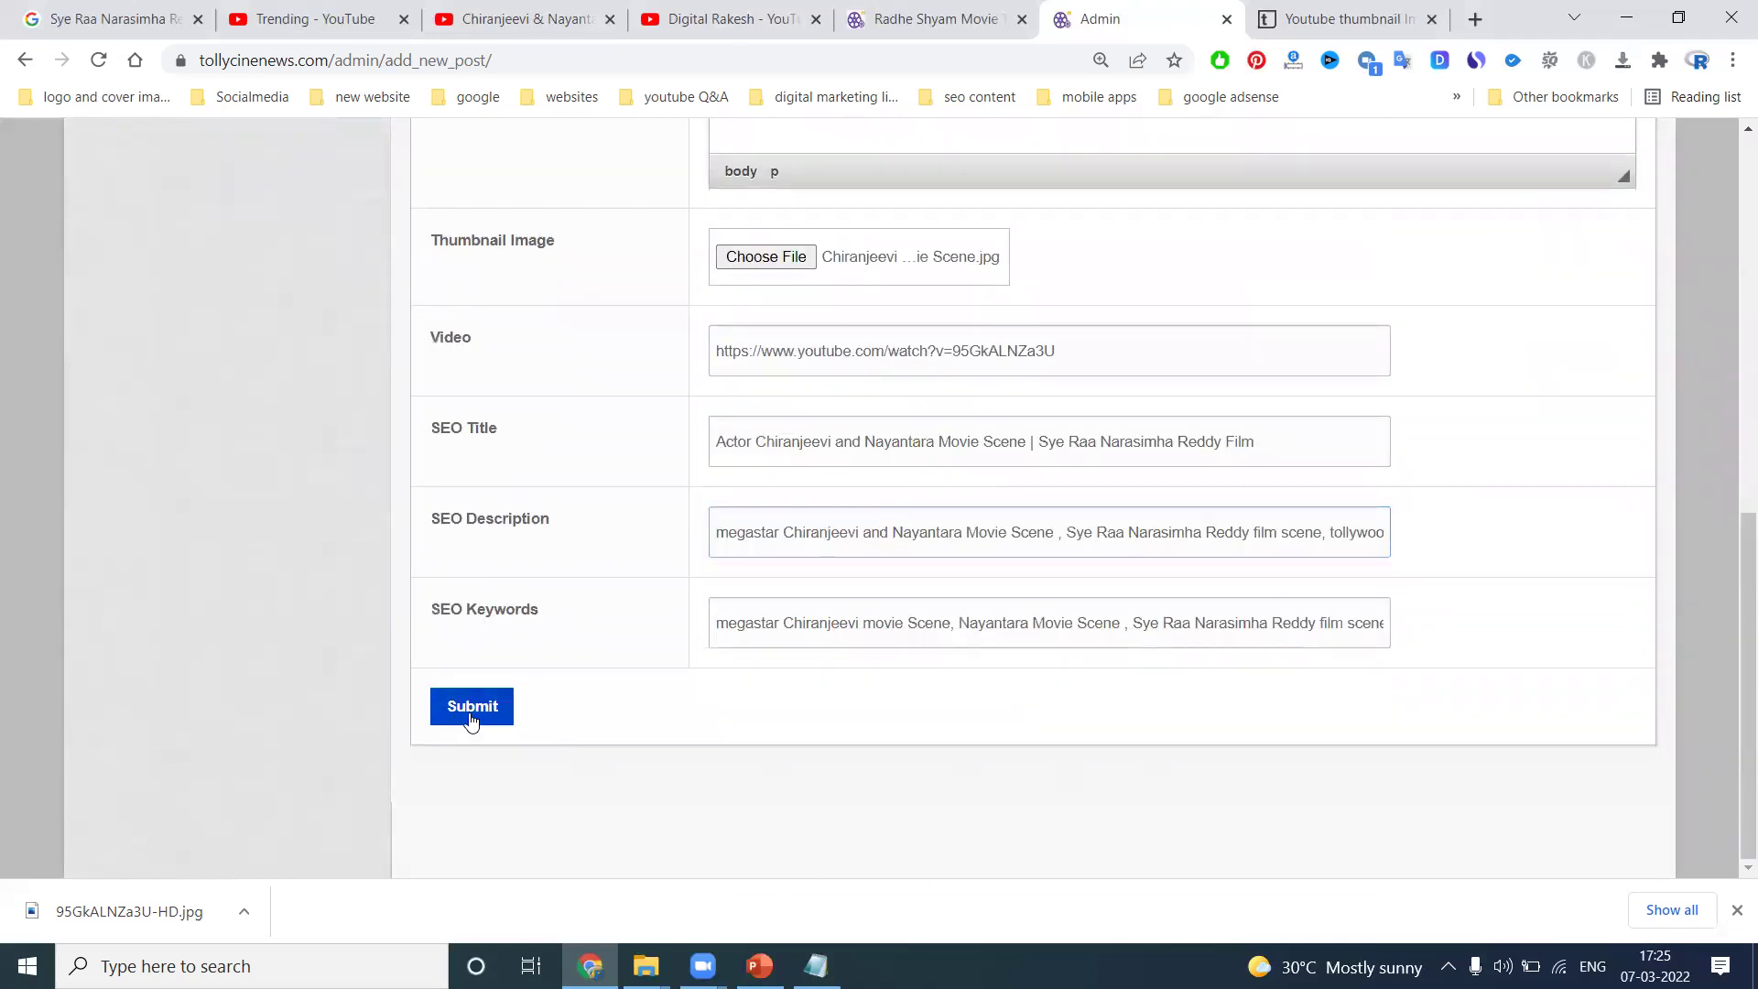
# On the public site, open the "Chiranjeevi and Nayantara Movie Scene" post from Movie News and copy its URL
pyautogui.click(906, 20)
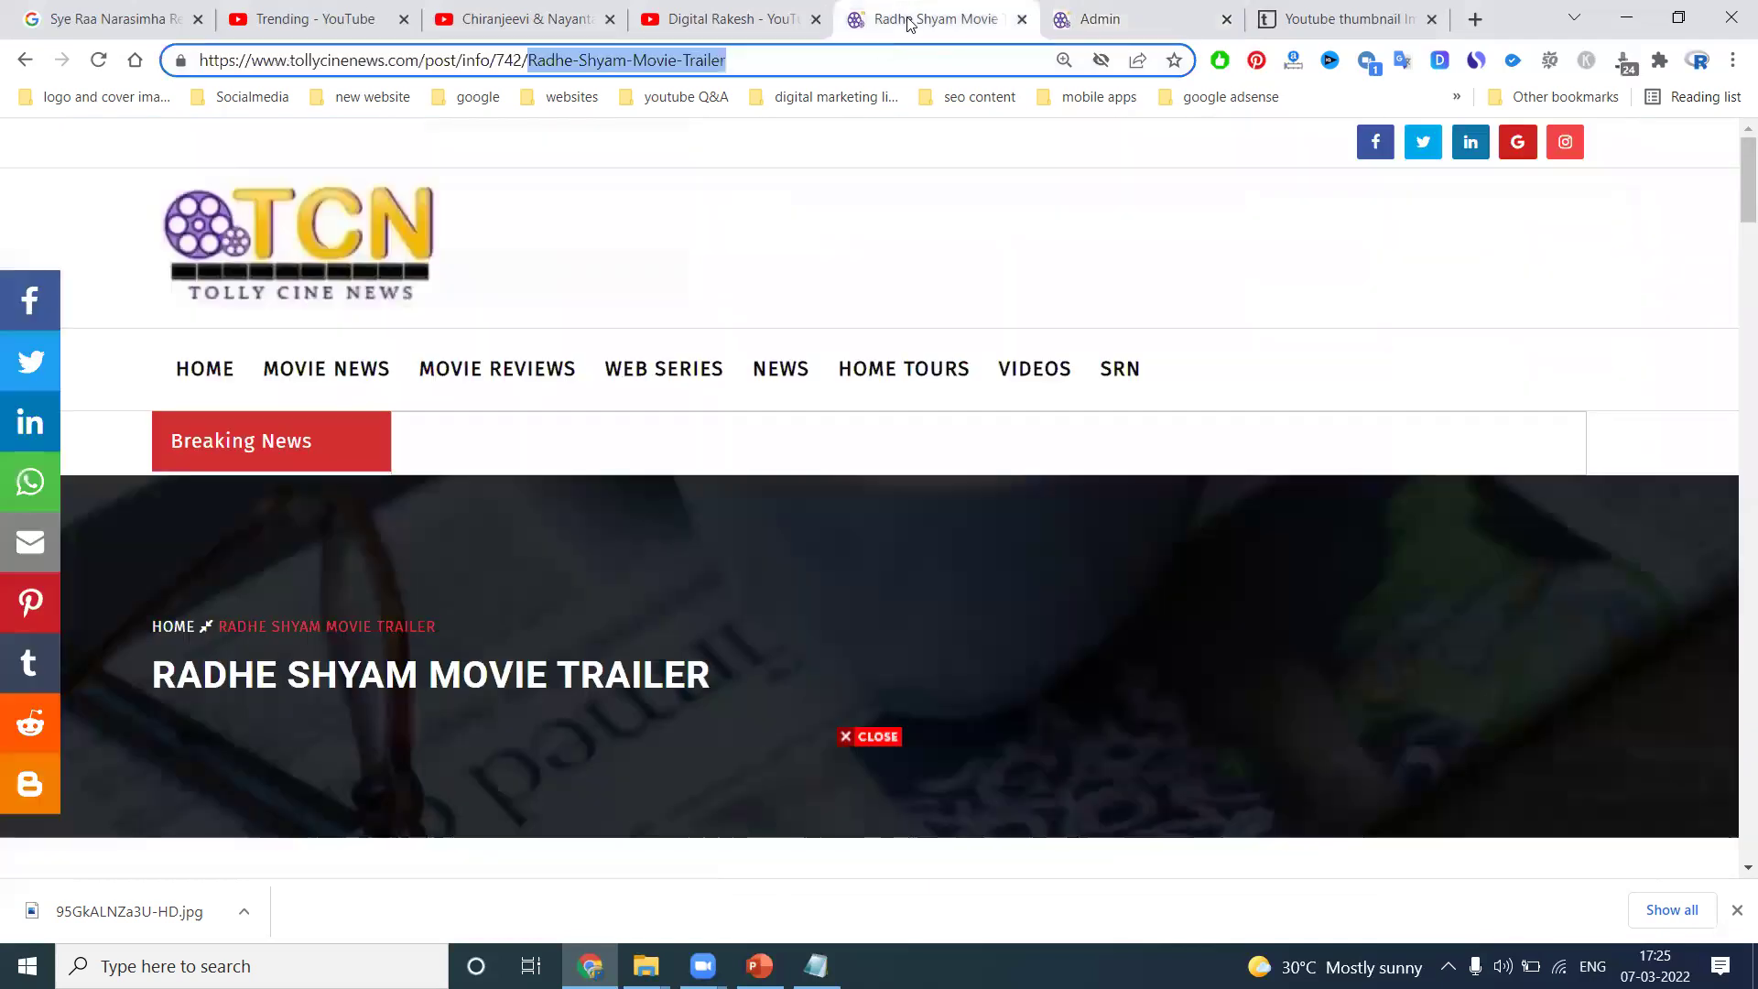
pyautogui.click(344, 366)
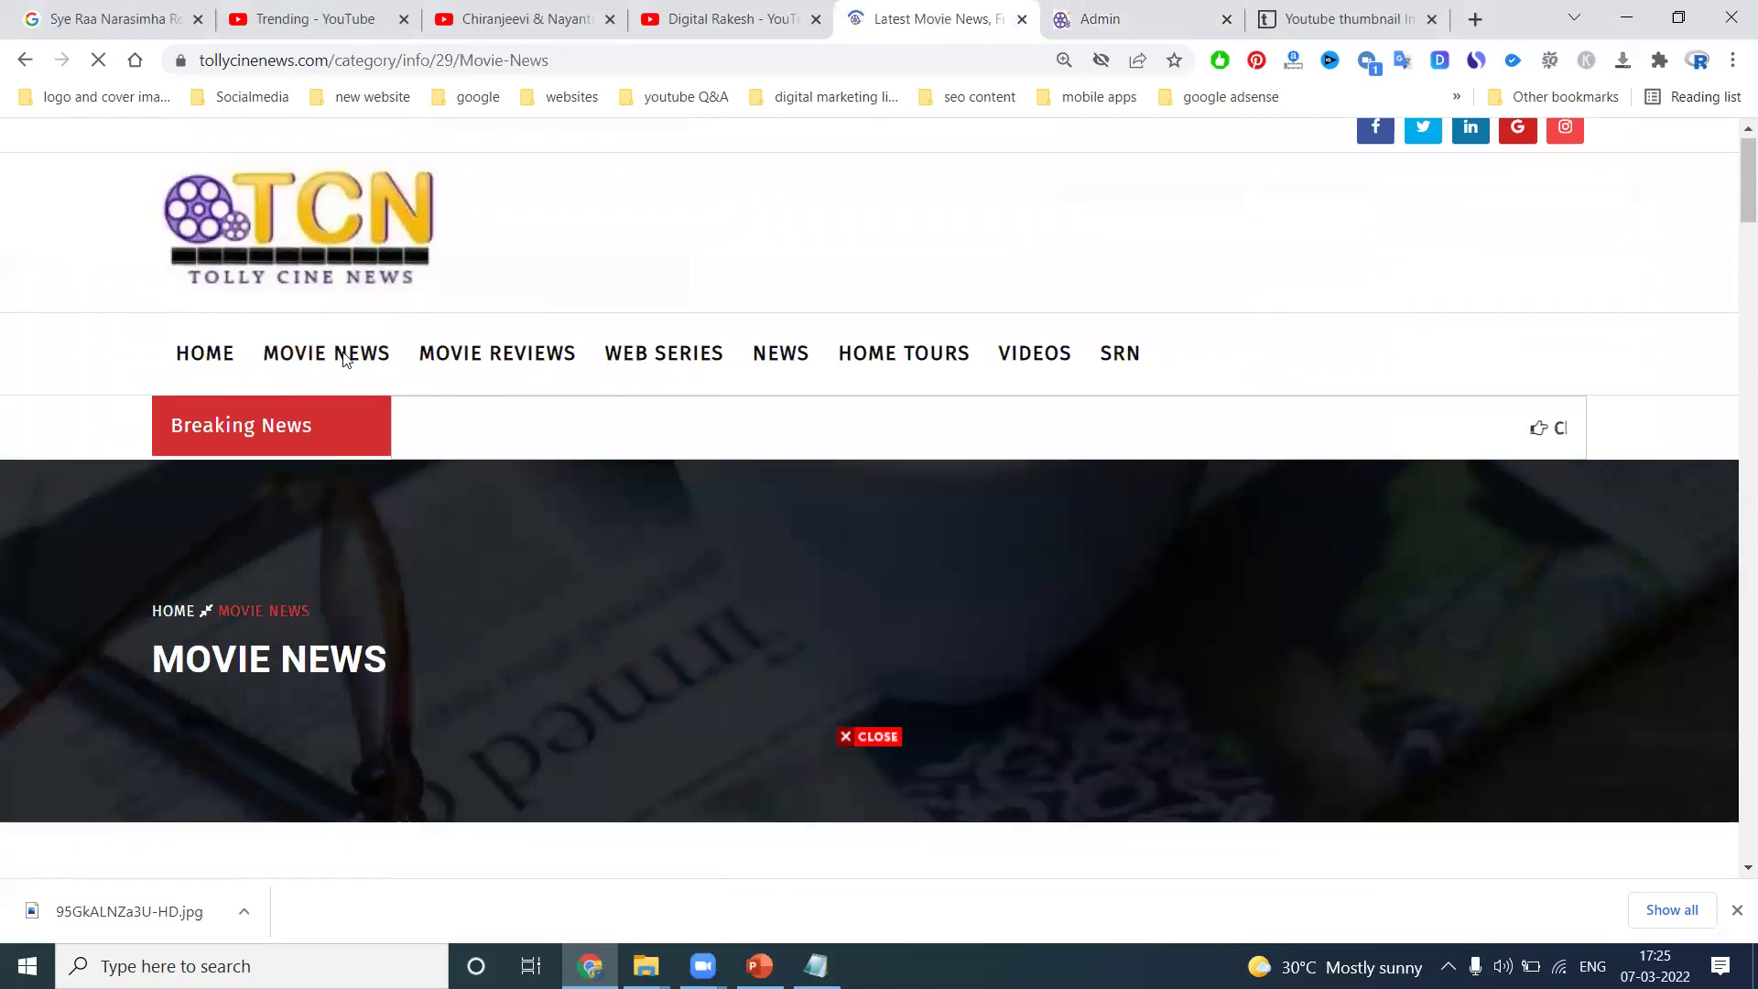
pyautogui.scroll(-5, 351, 397)
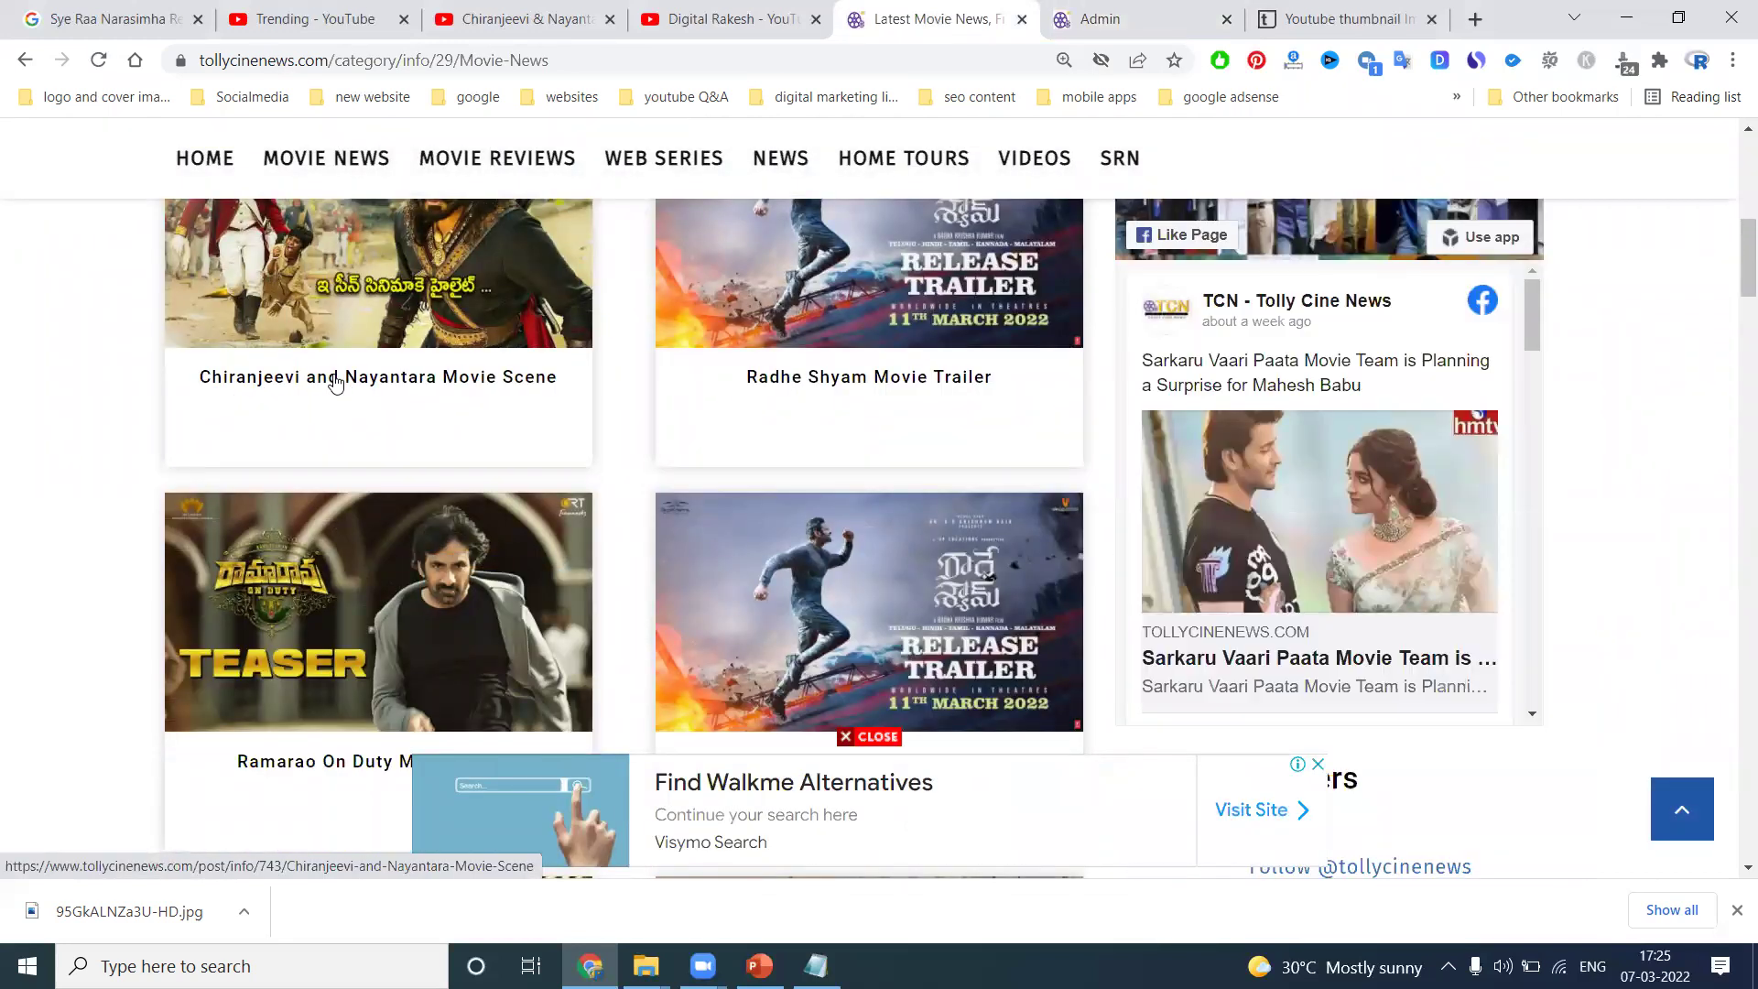
pyautogui.click(336, 383)
pyautogui.click(510, 59)
pyautogui.hotkey('ctrl', 'c')
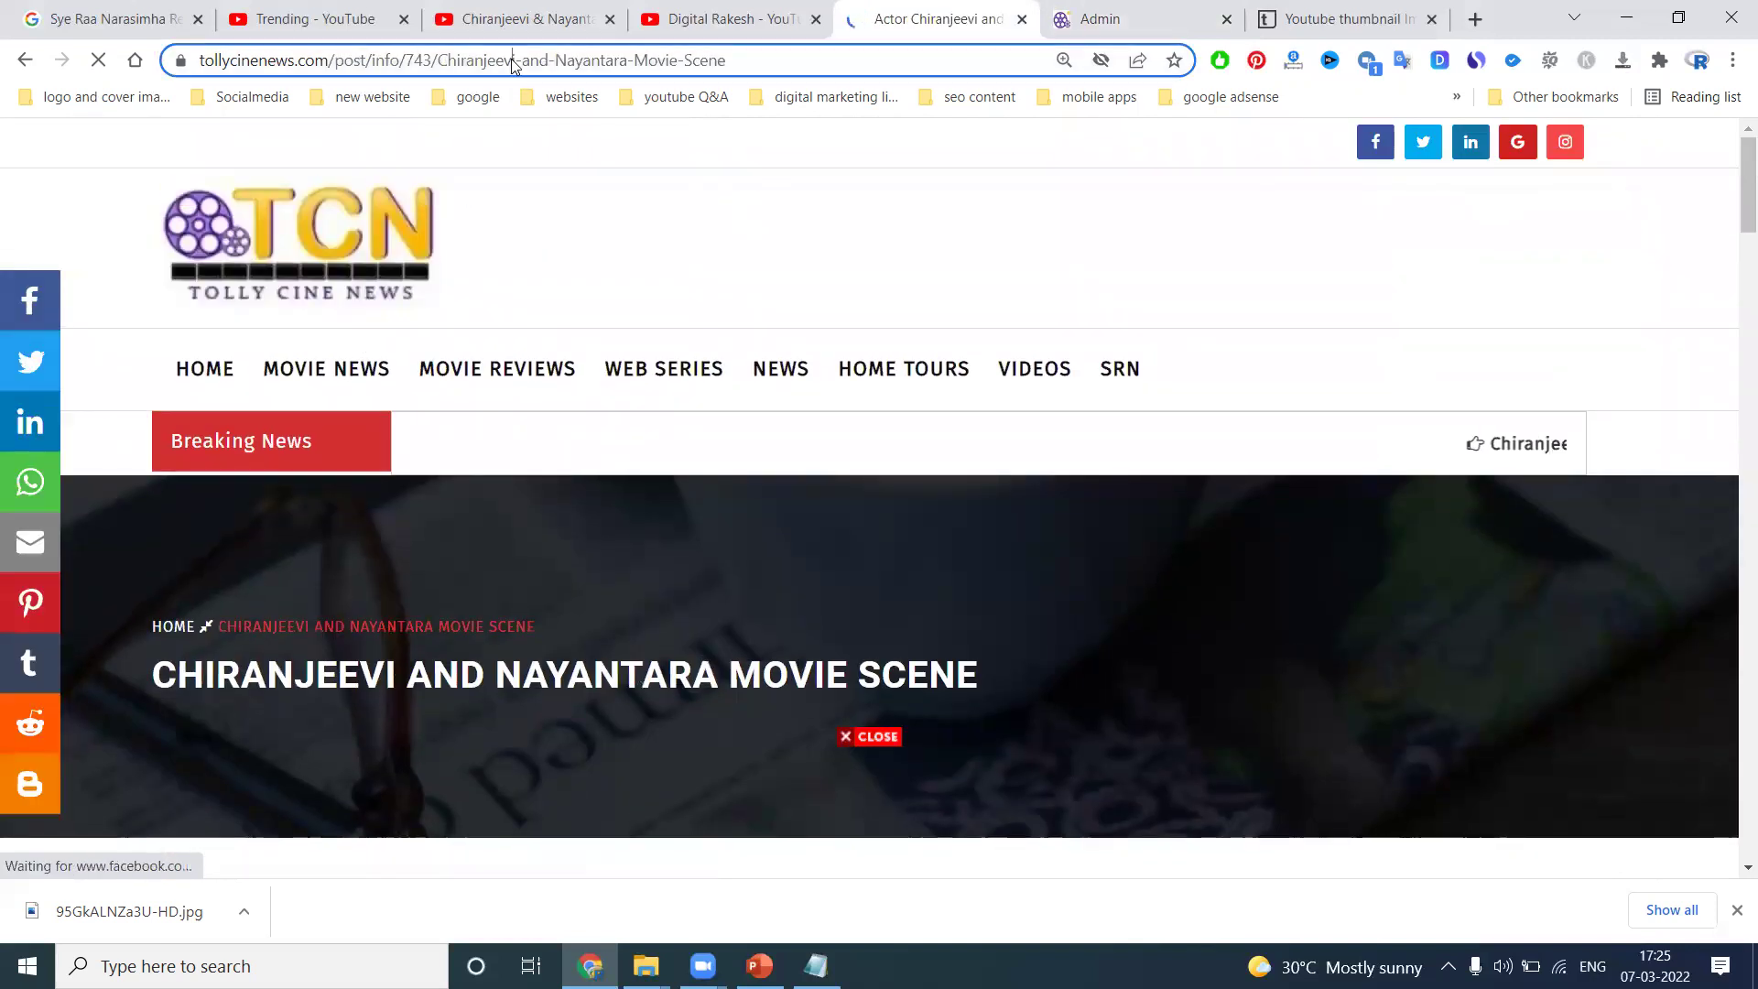
# Paste the published post's URL into the Notepad notes on its own line below the keyword text
pyautogui.hotkey('alt', 'Tab')
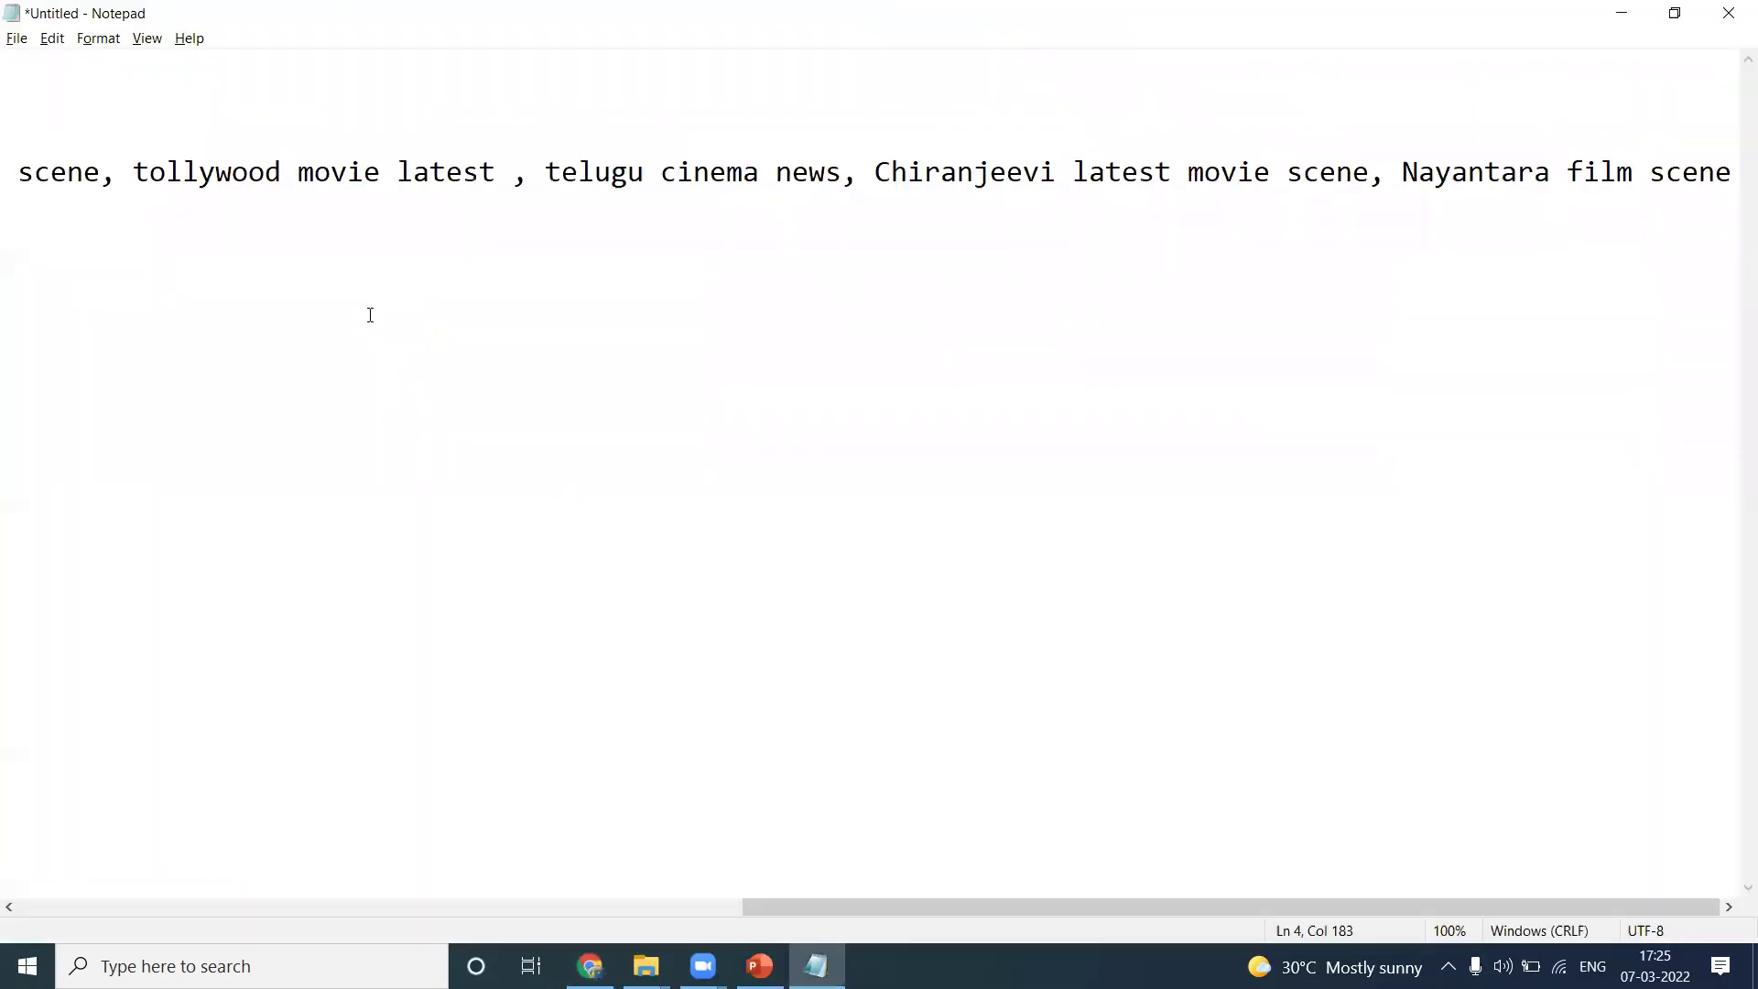
pyautogui.press('Return')
pyautogui.press('Return')
pyautogui.press('Return')
pyautogui.press('Return')
pyautogui.press('Return')
pyautogui.press('Return')
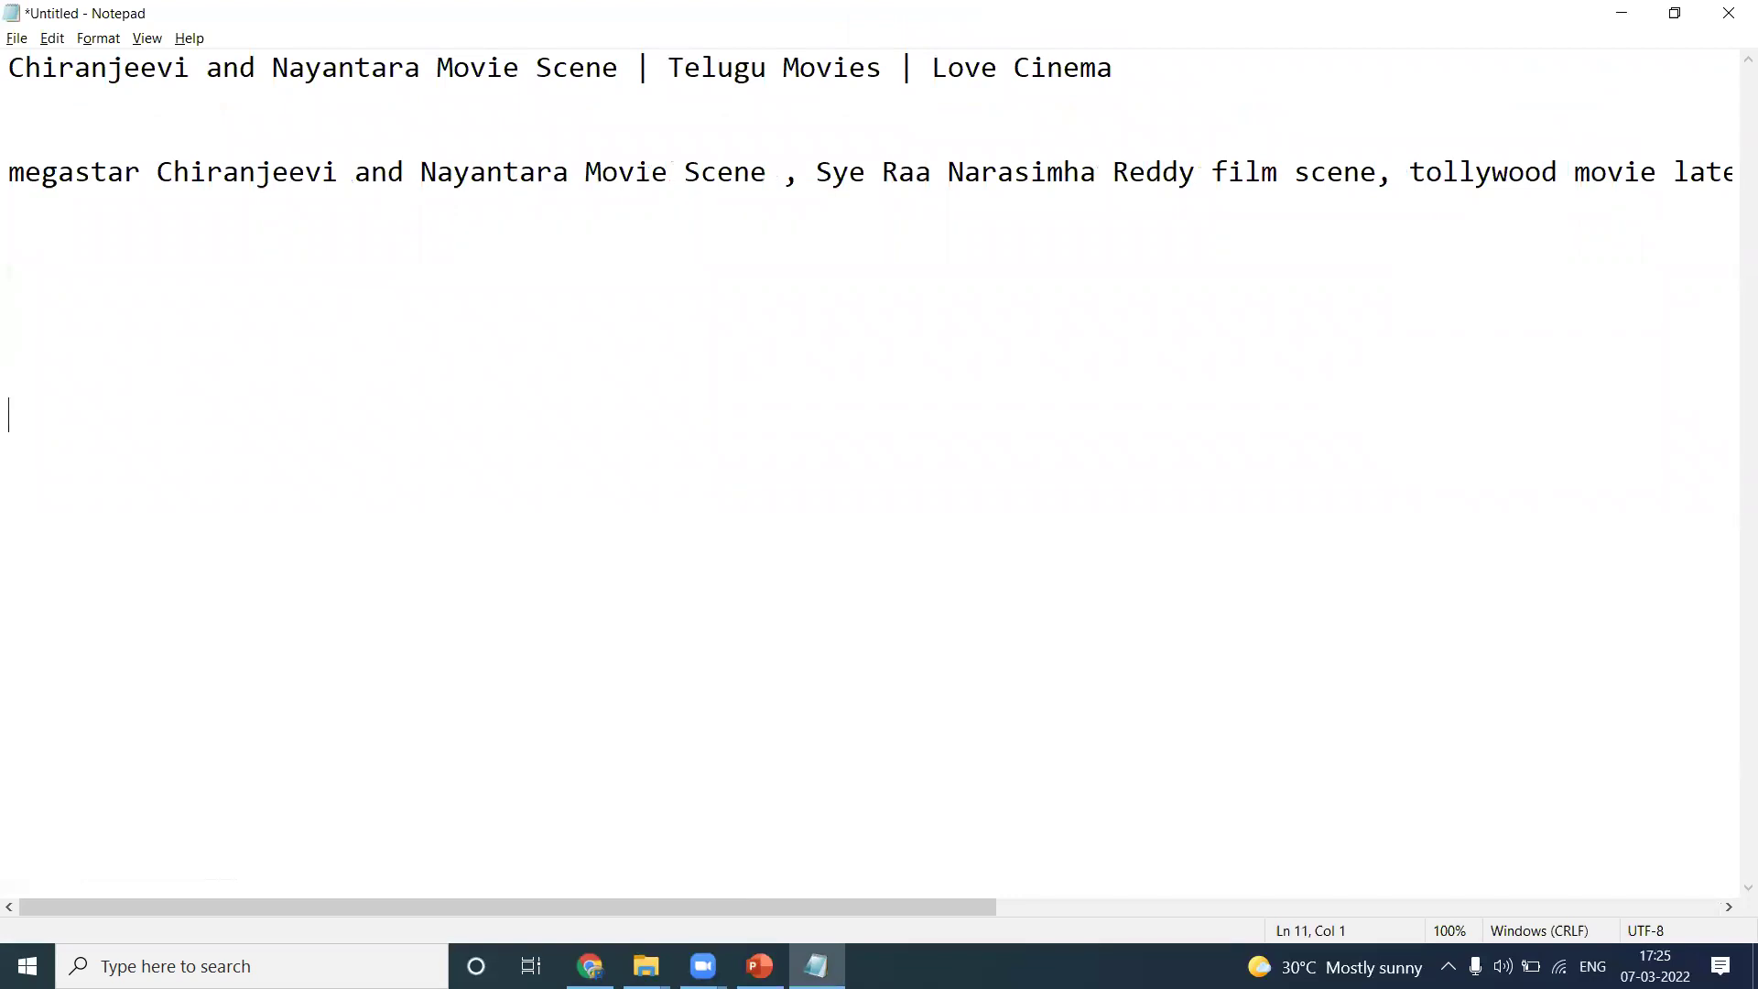
pyautogui.click(344, 315)
pyautogui.hotkey('ctrl', 'v')
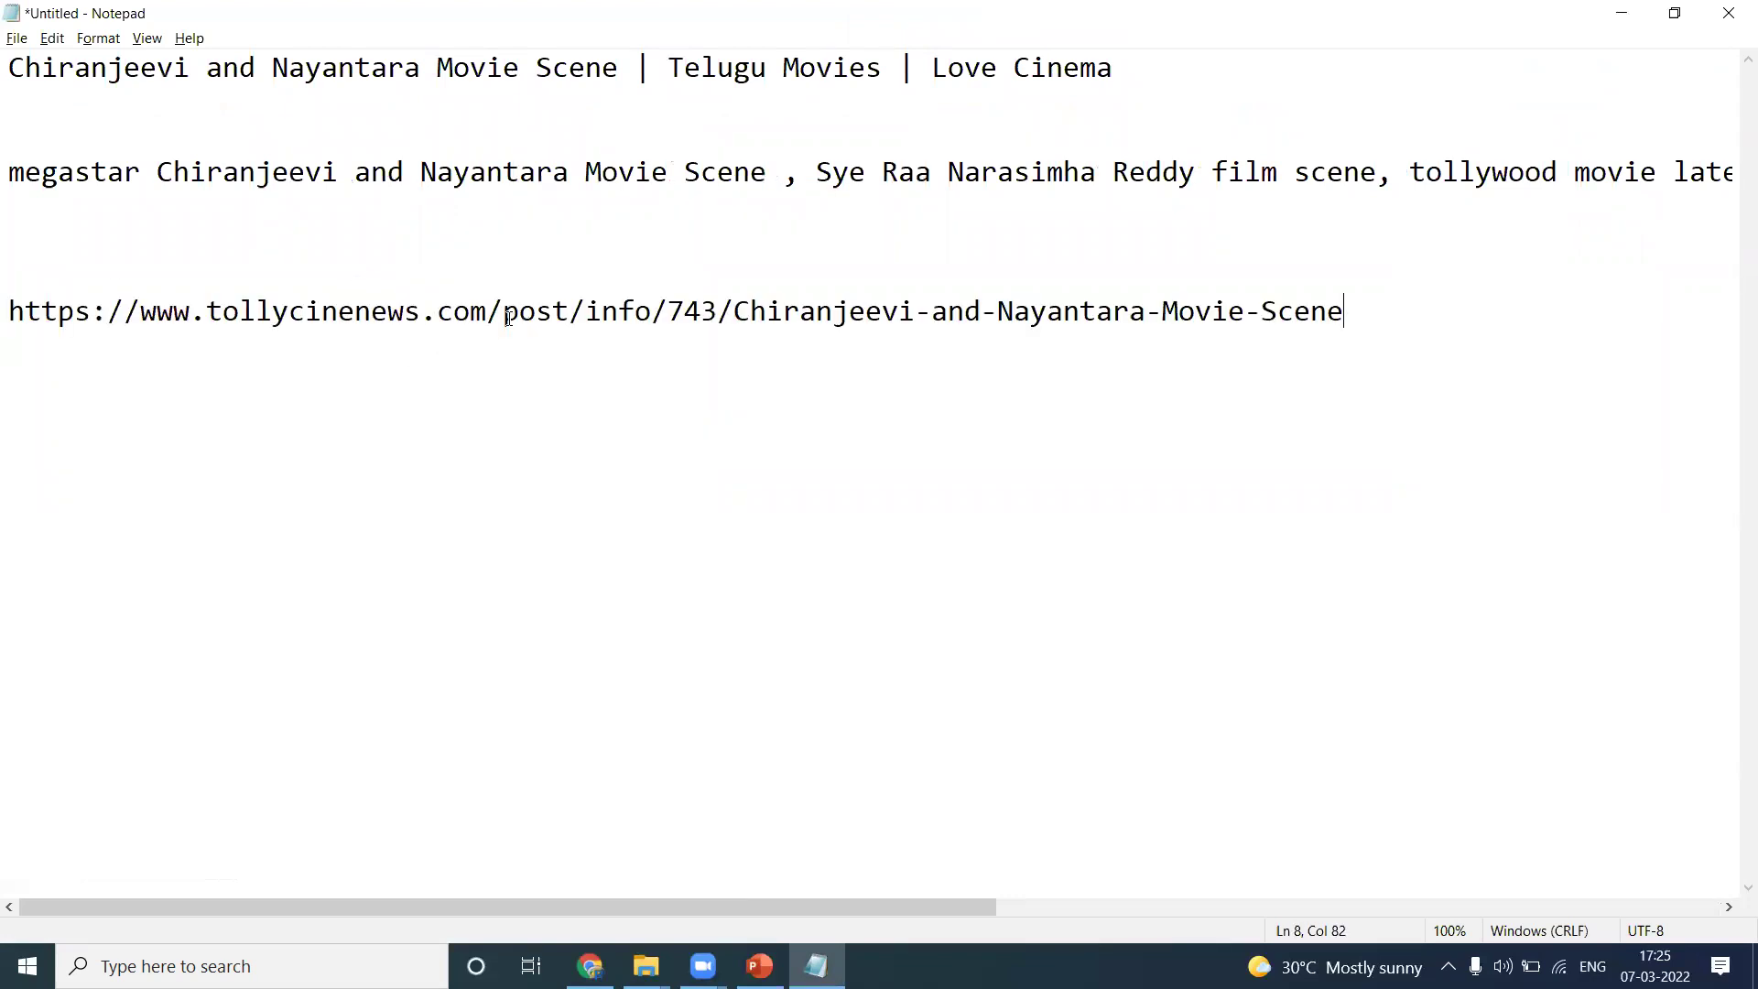
pyautogui.moveTo(505, 316); pyautogui.dragTo(1198, 335)
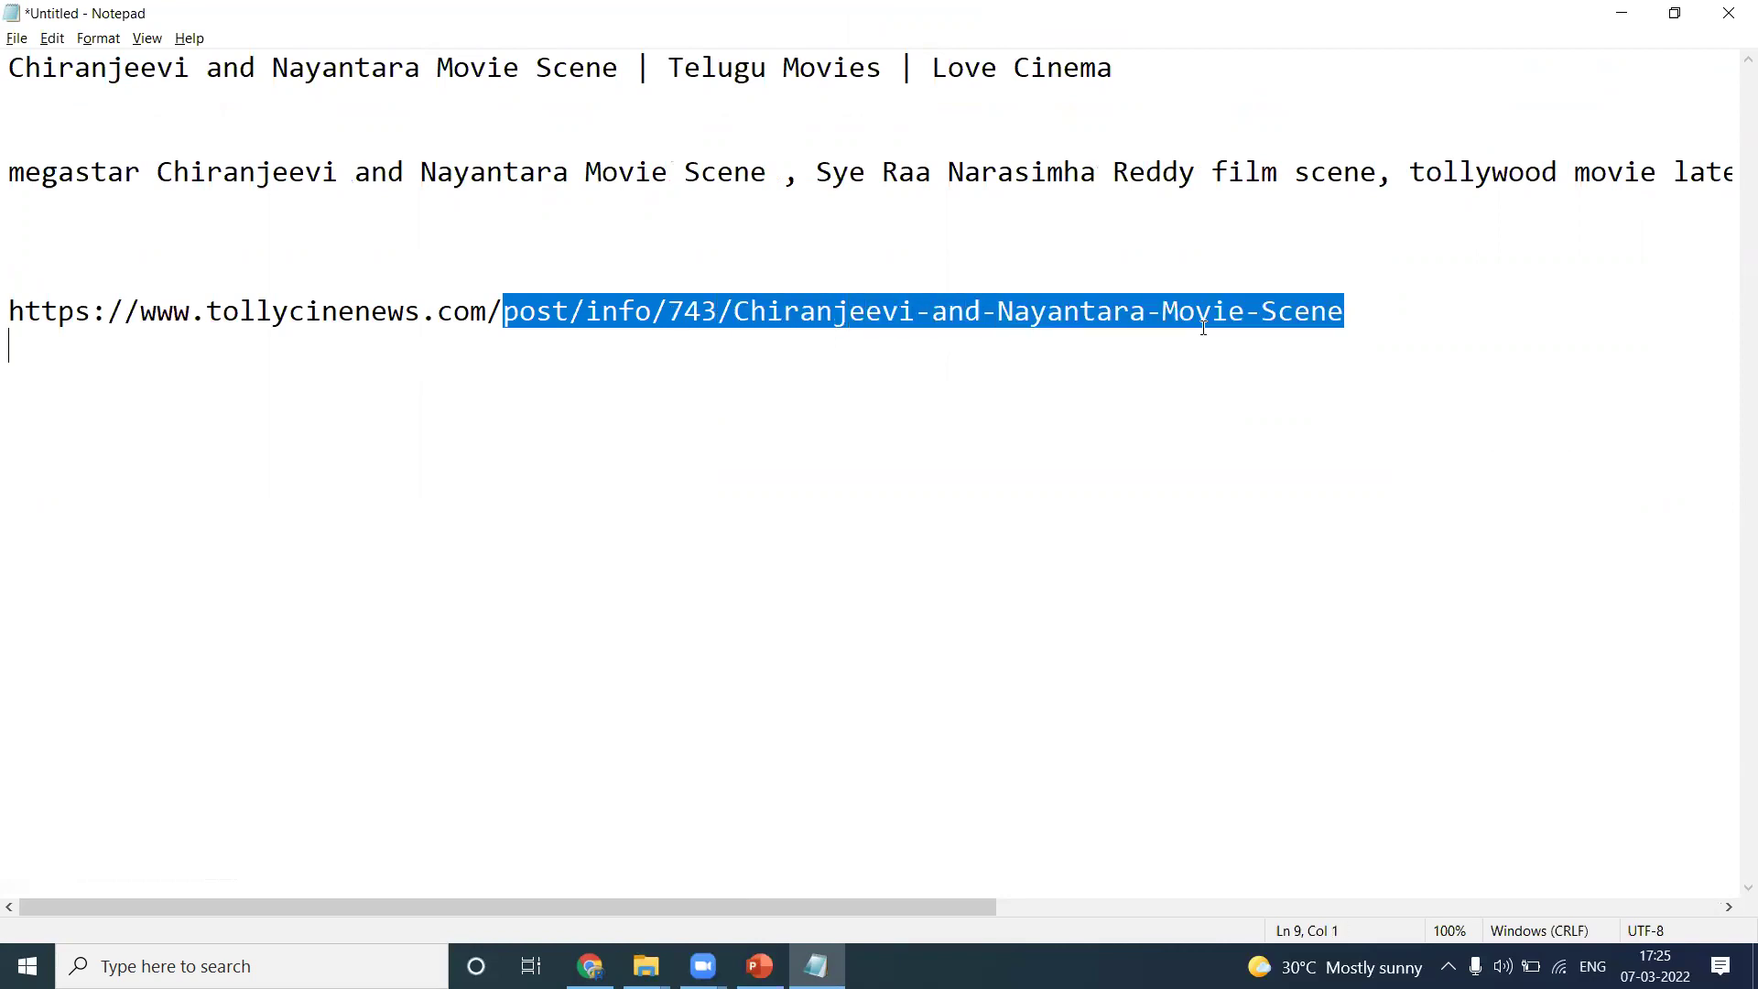
# Return to the published post in the browser, check its image and video, and reload the page
pyautogui.hotkey('alt', 'Tab')
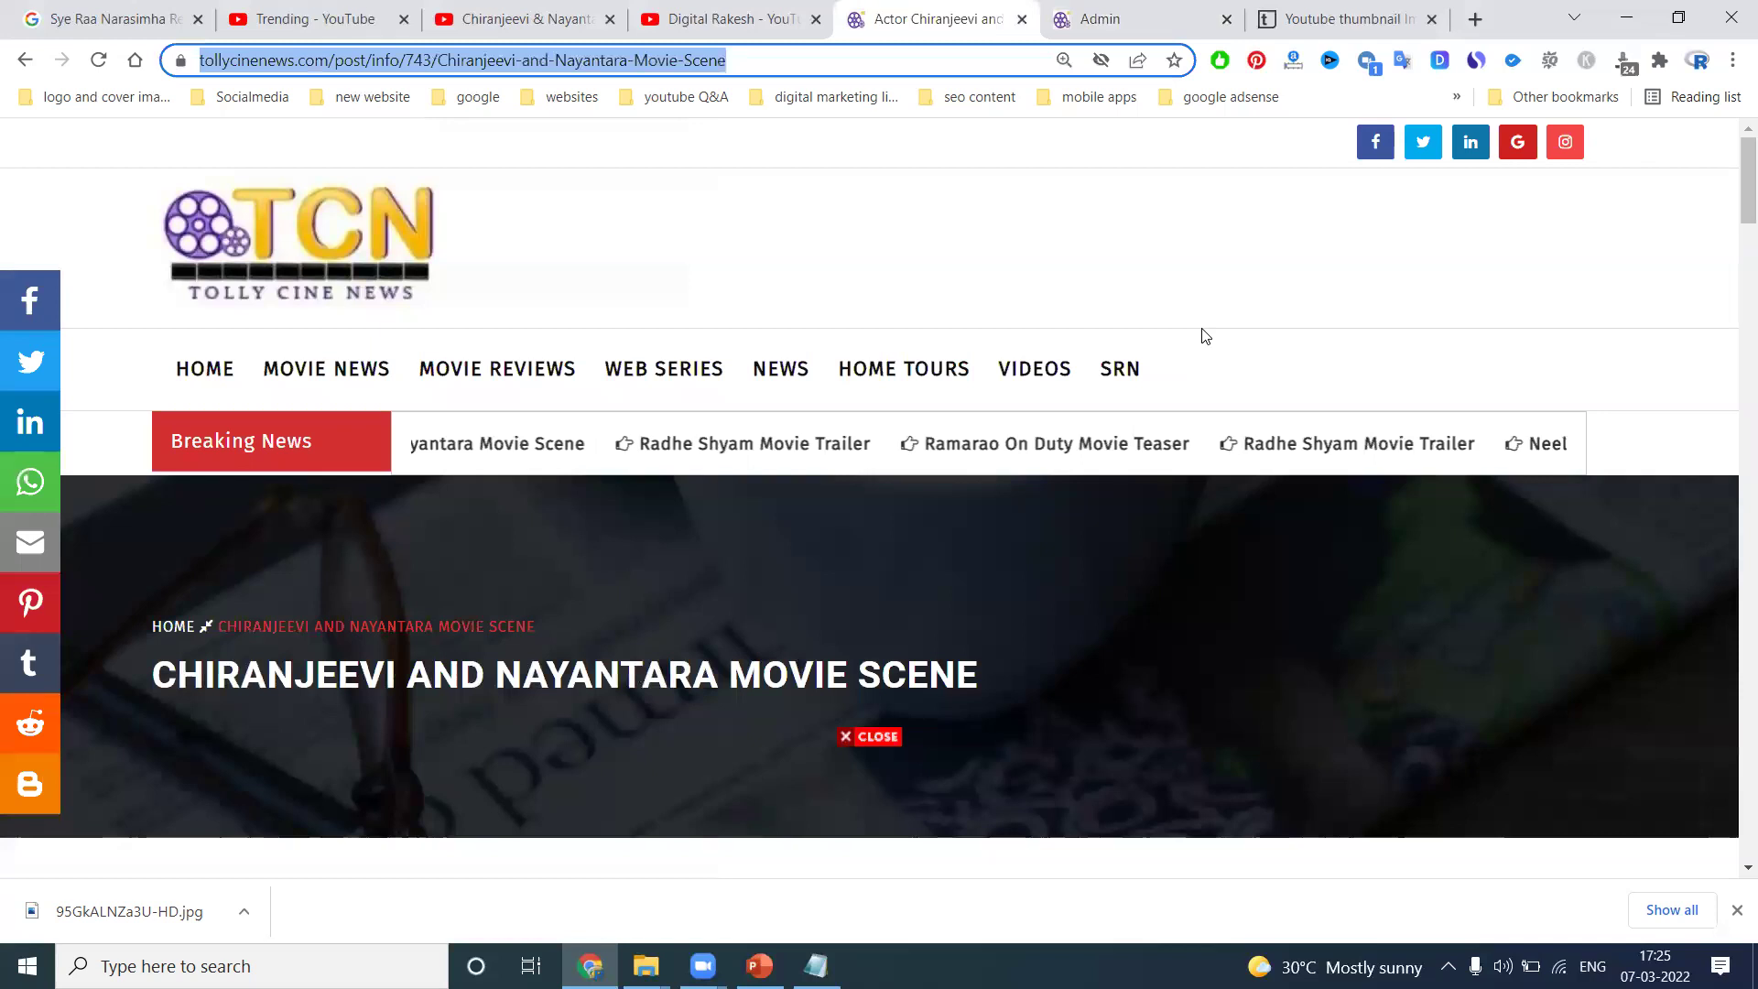
pyautogui.scroll(-8, 852, 345)
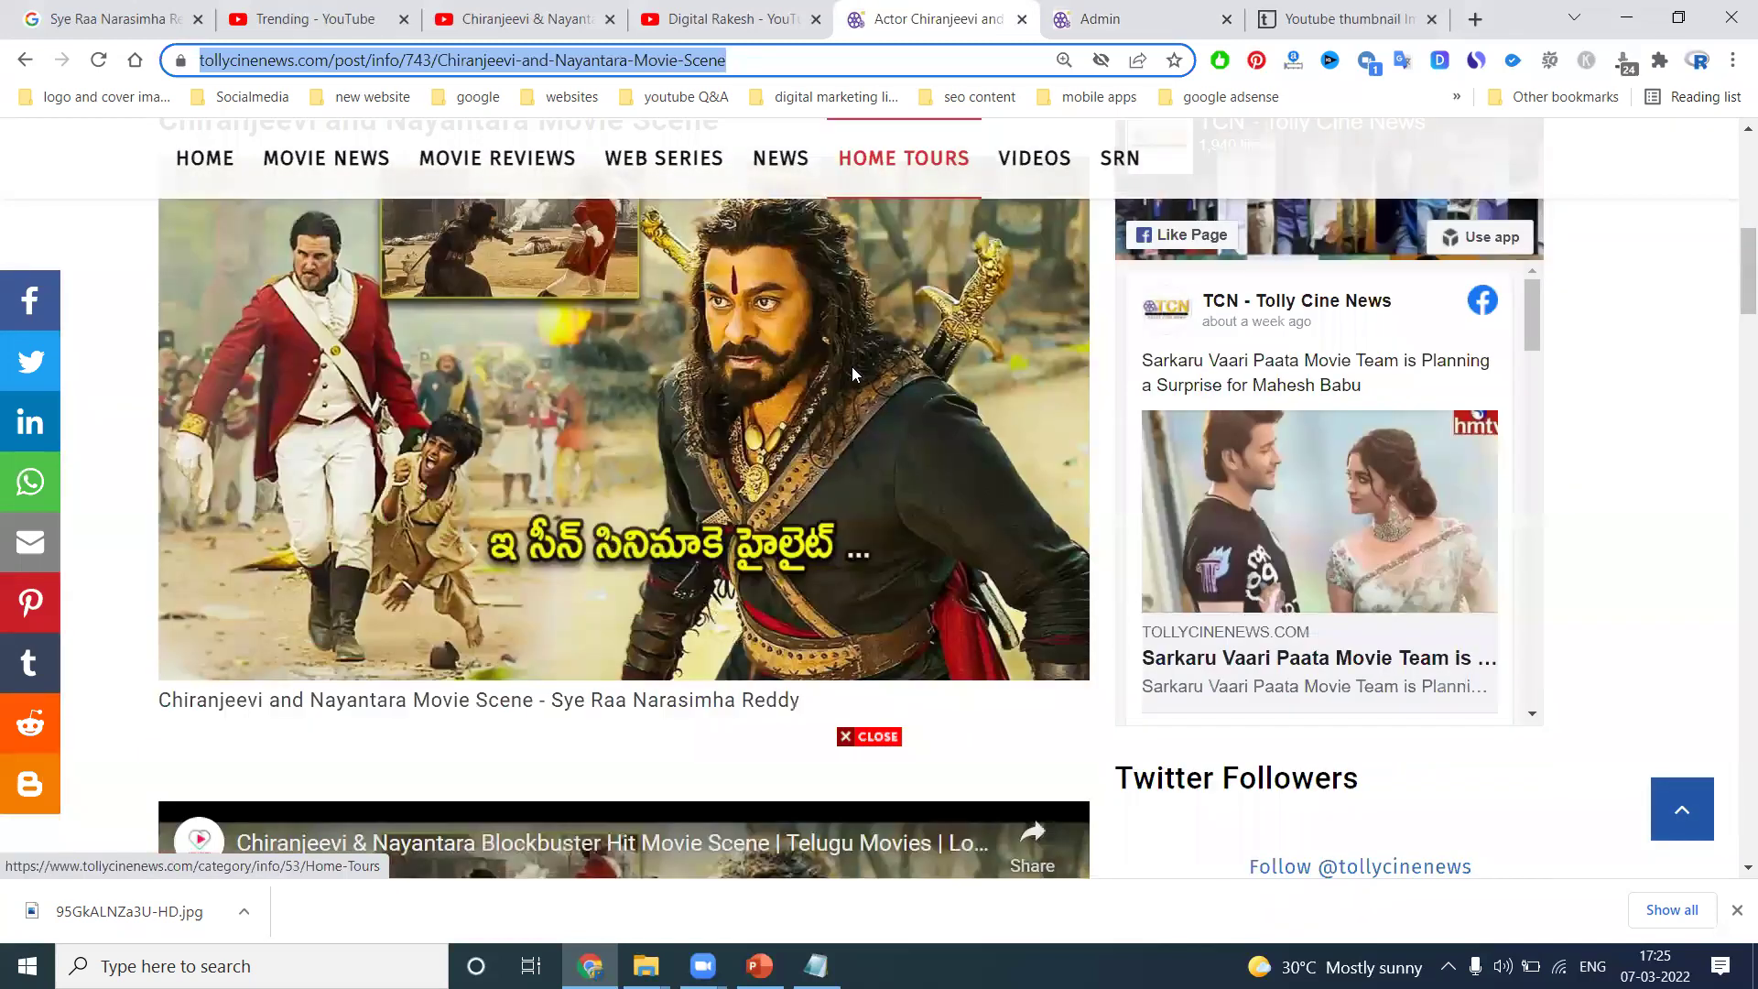
pyautogui.click(95, 60)
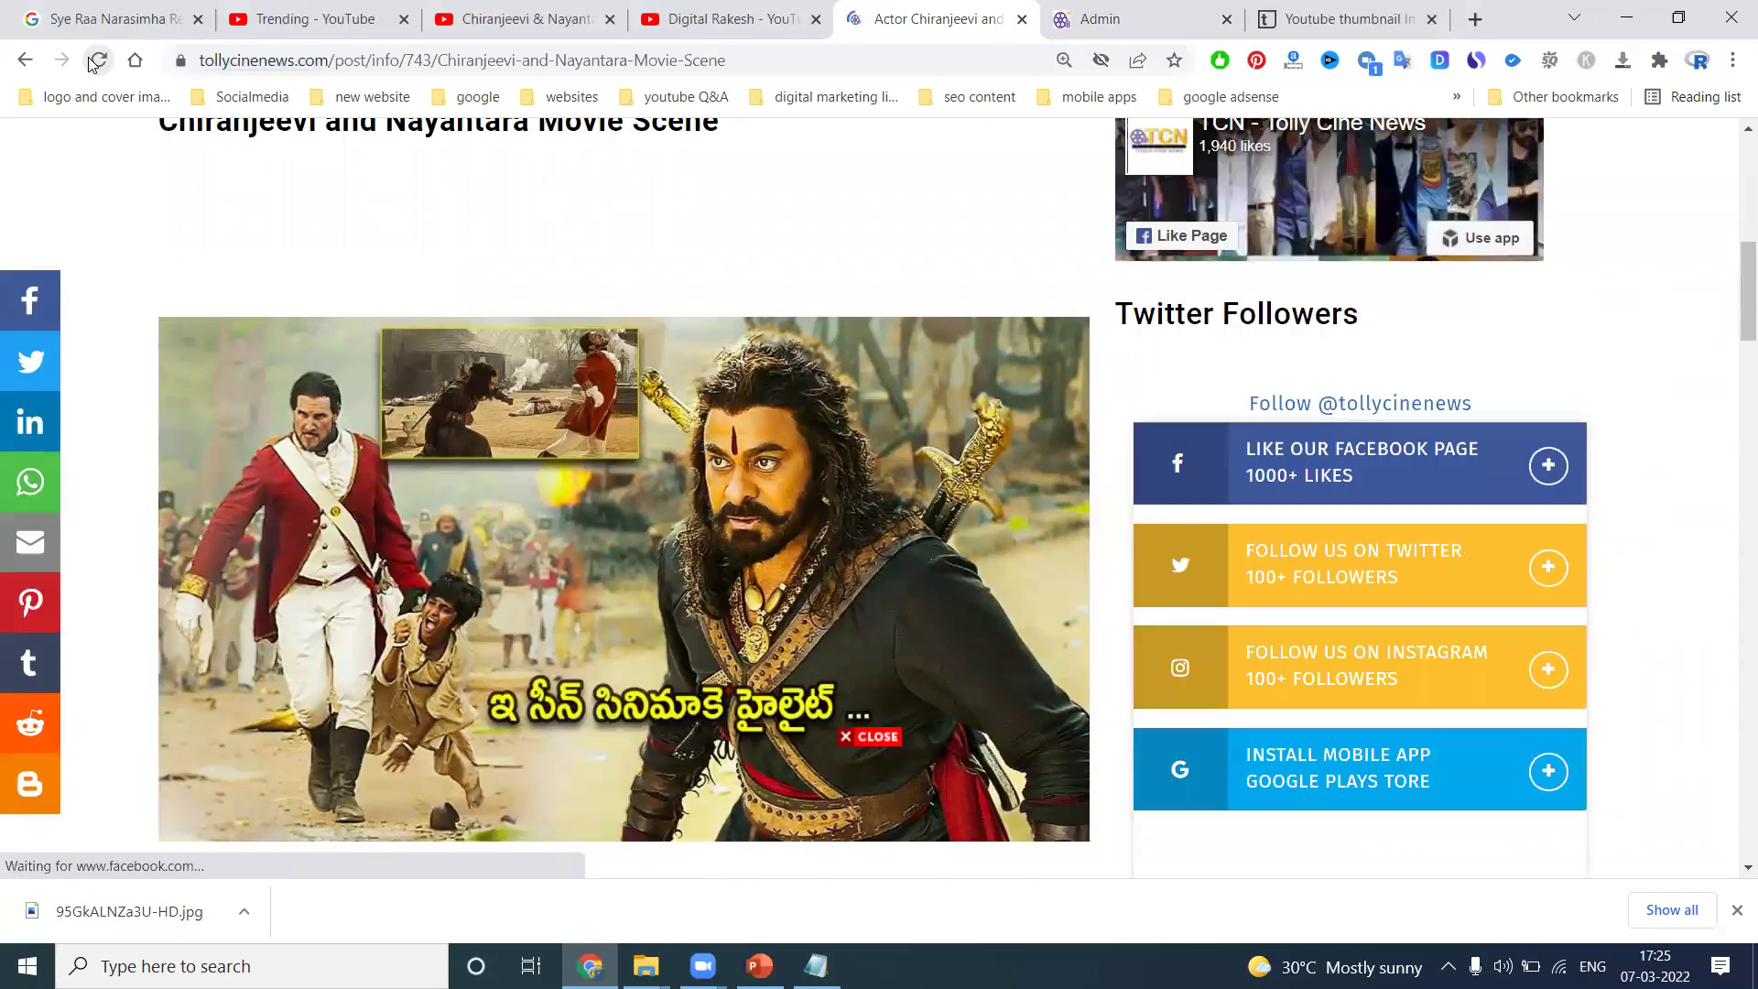
pyautogui.click(95, 61)
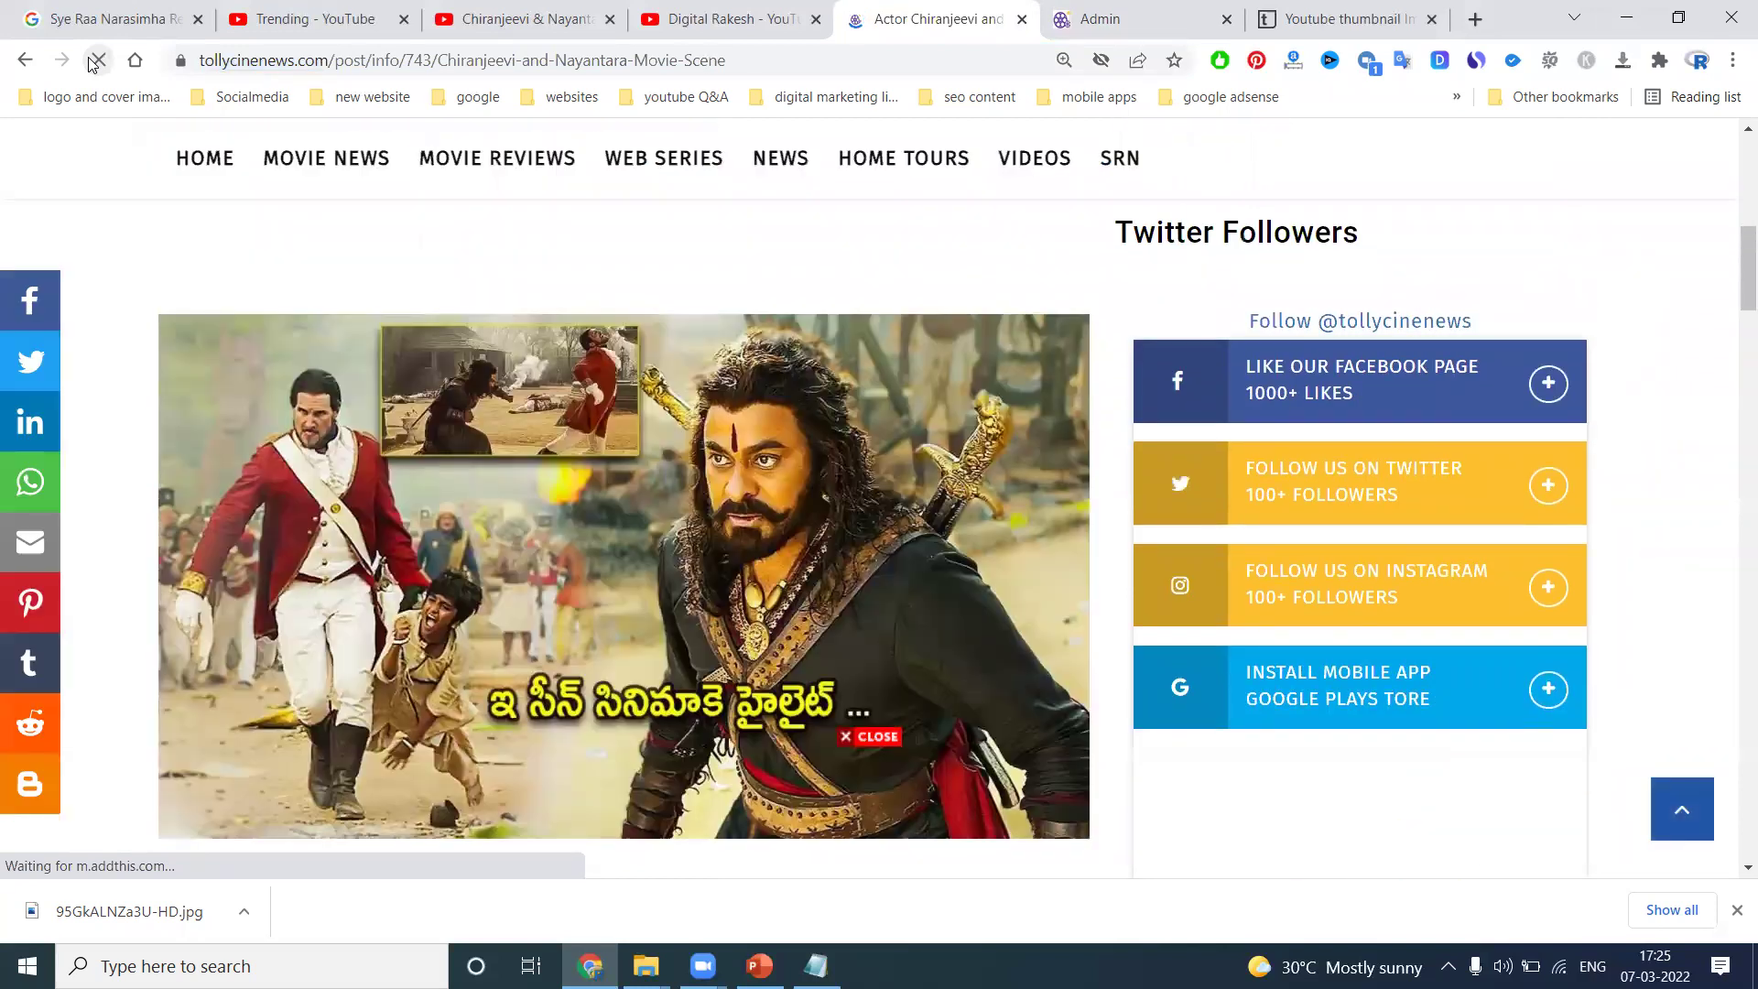
pyautogui.click(1475, 19)
pyautogui.write('search.google.com/search-console')
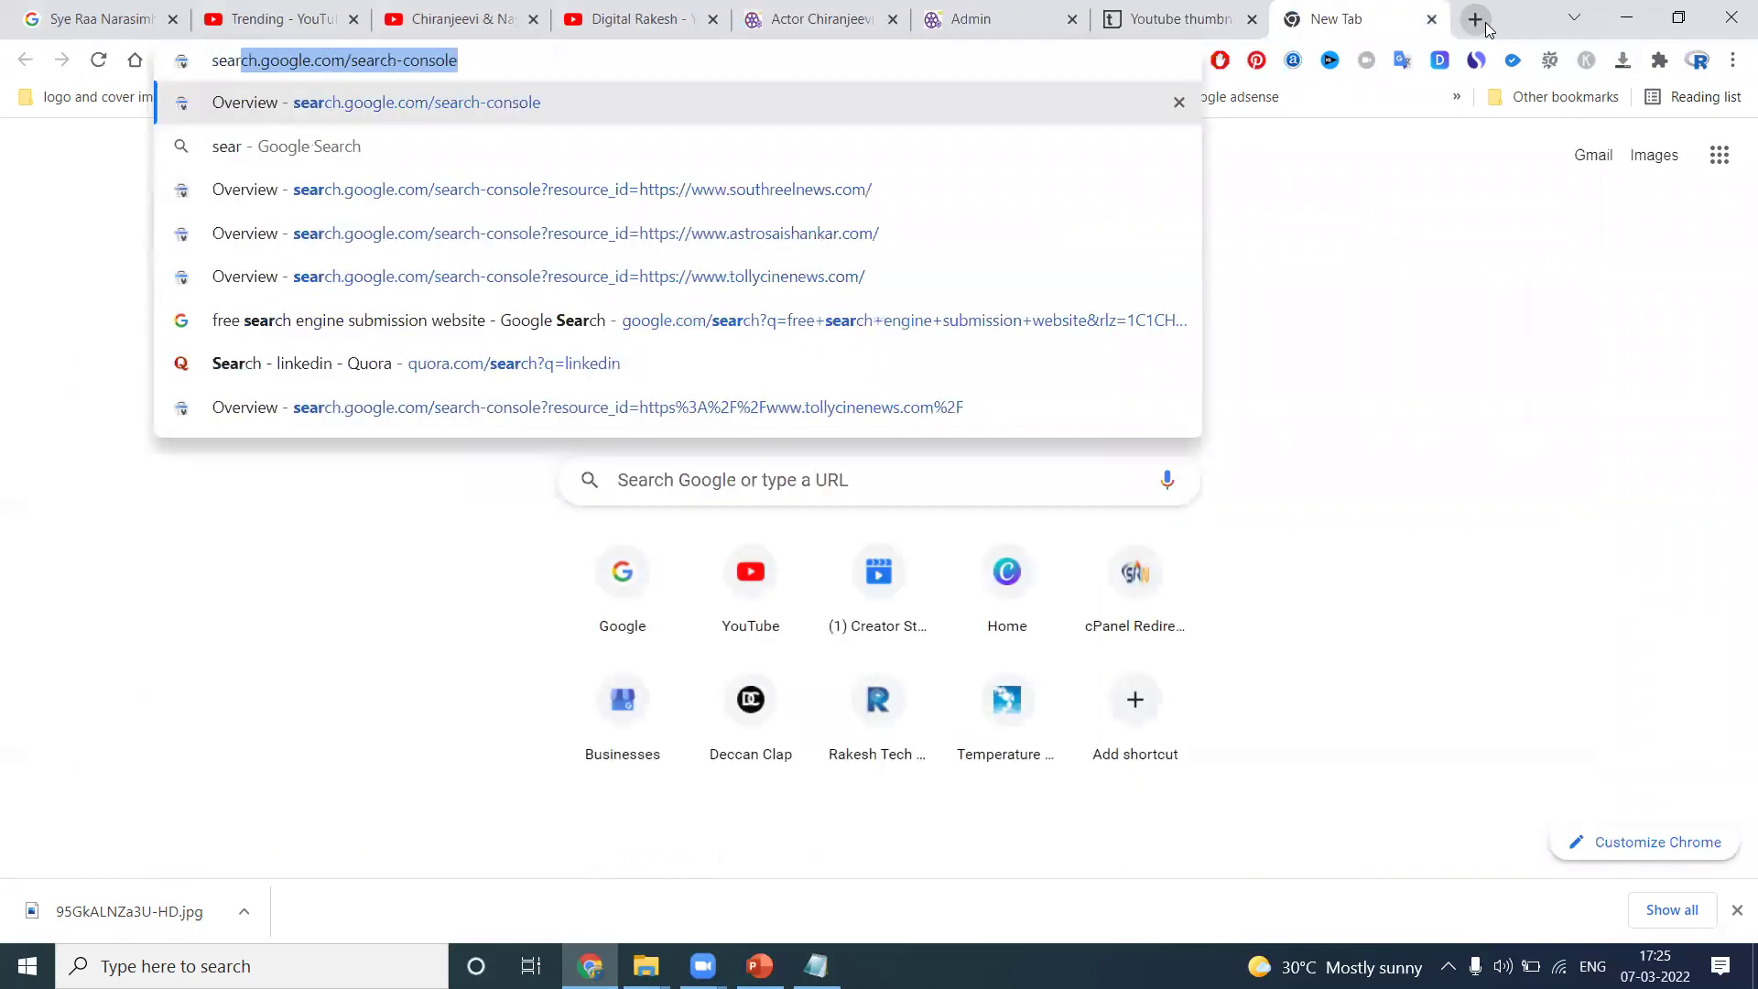
pyautogui.press('Return')
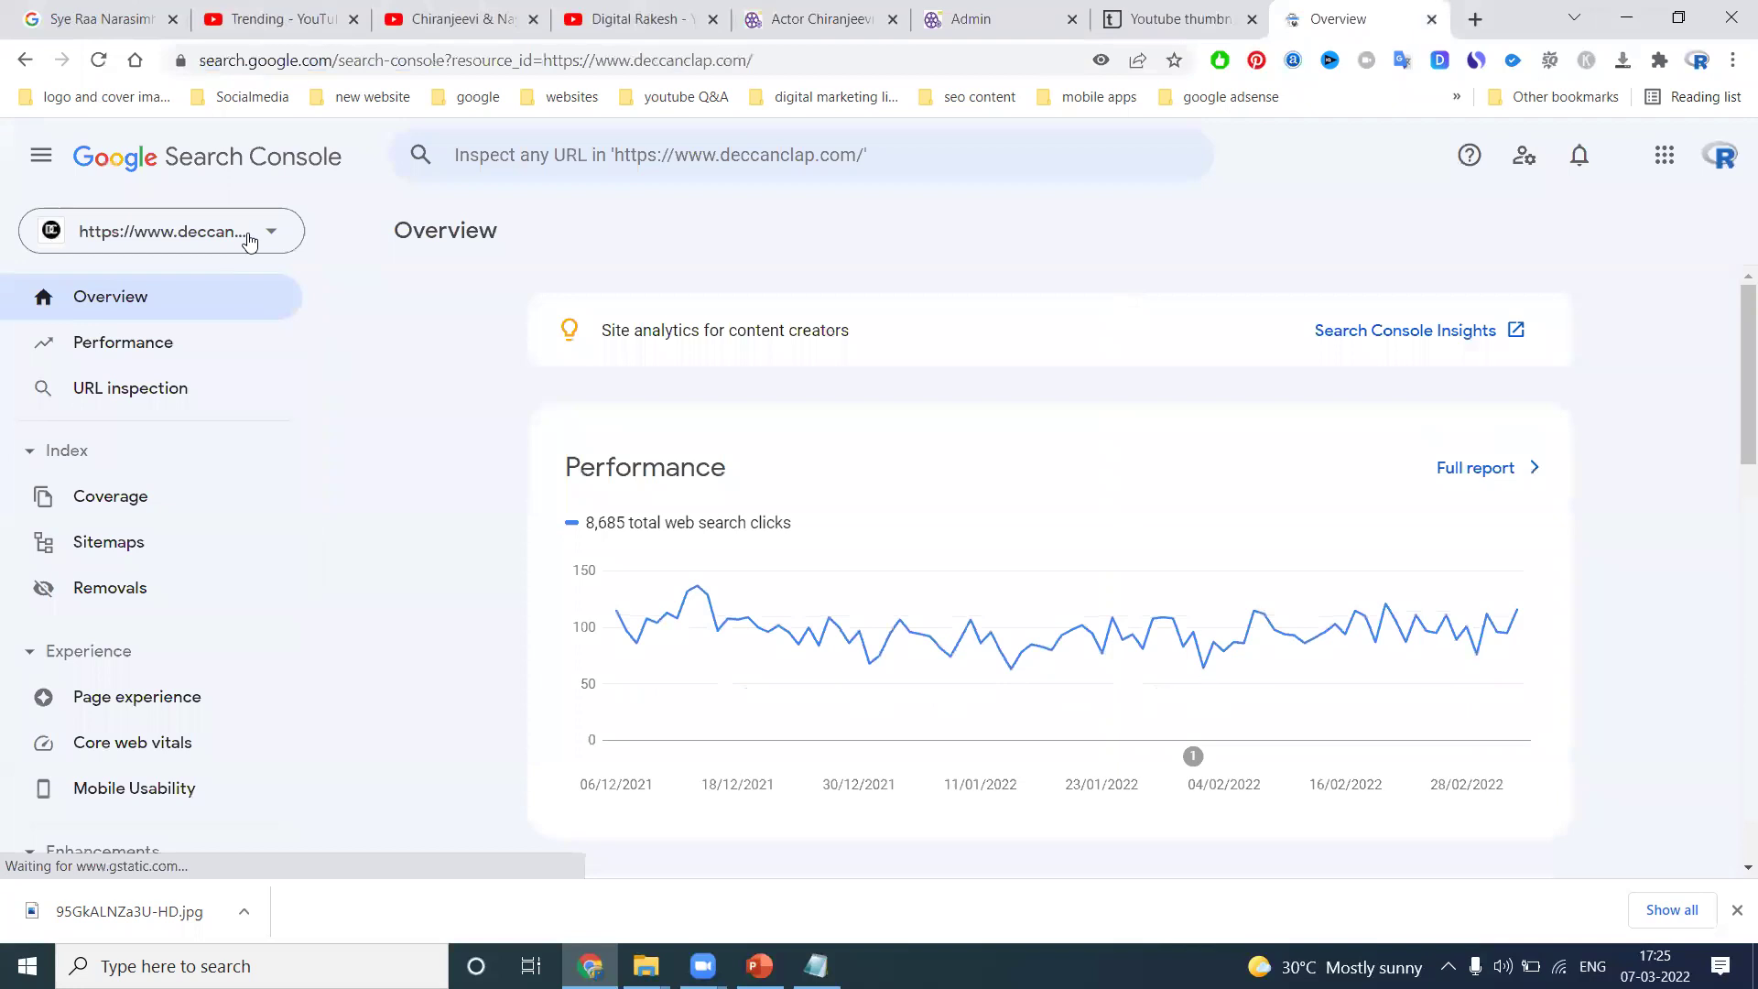
pyautogui.click(249, 241)
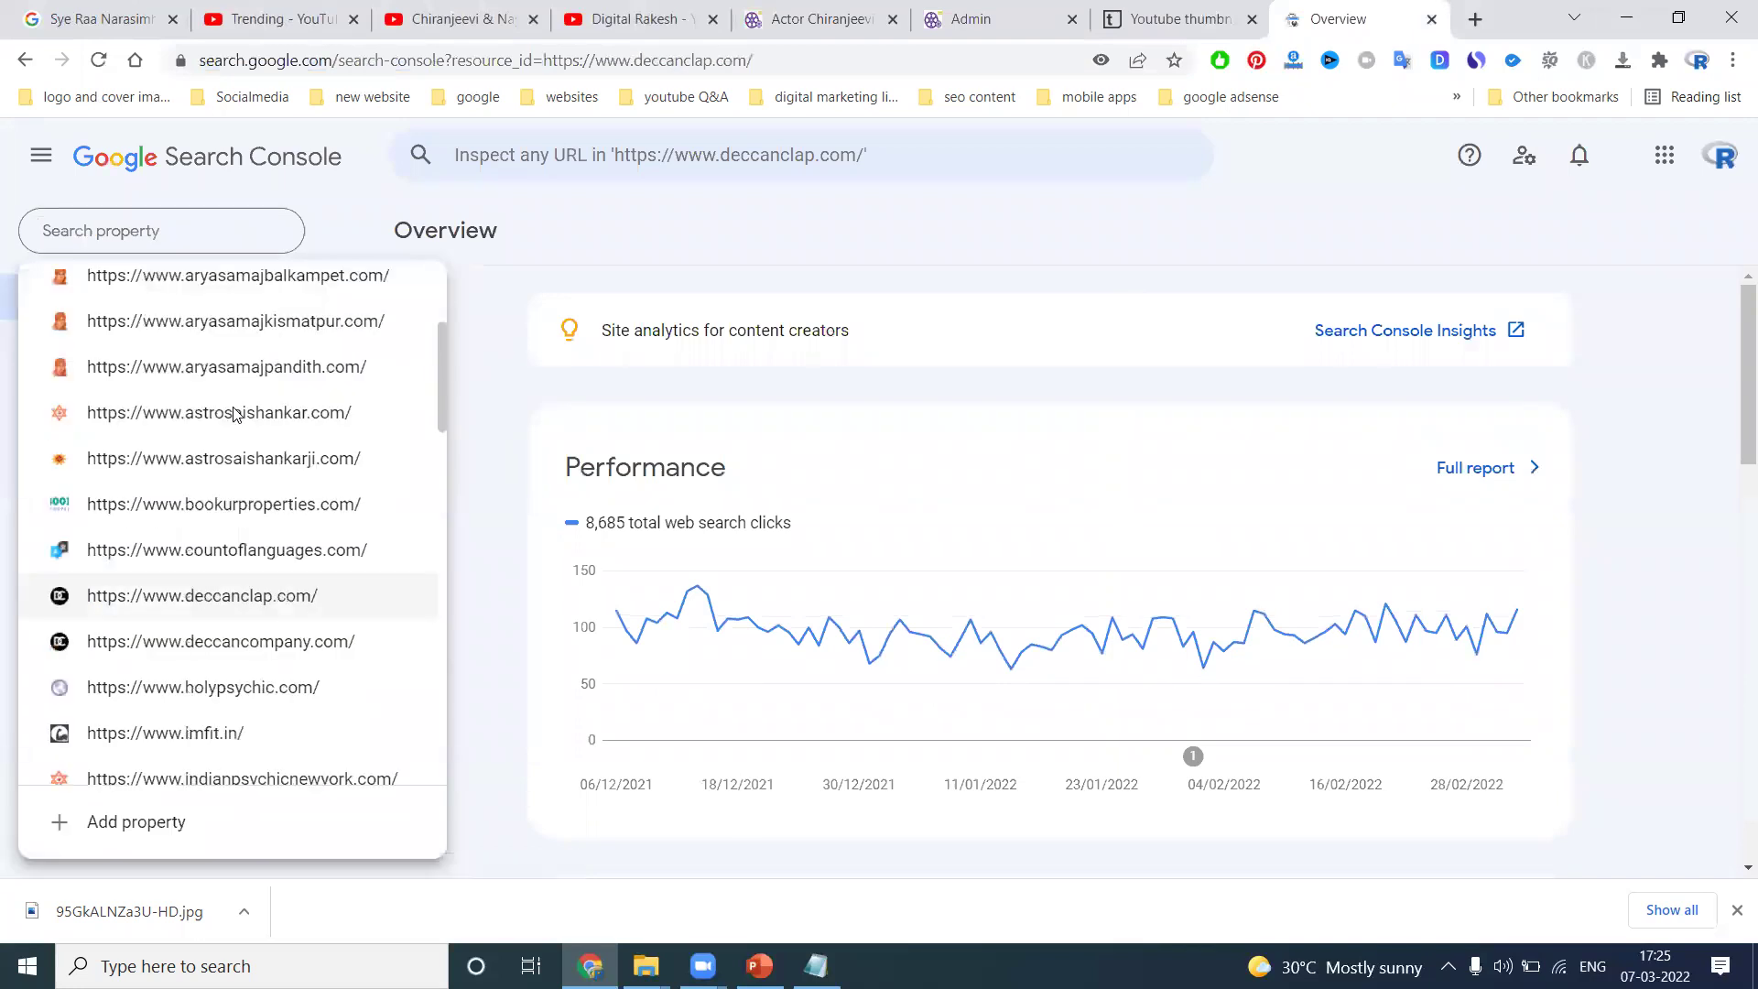
pyautogui.scroll(-10, 243, 440)
pyautogui.scroll(-4, 245, 471)
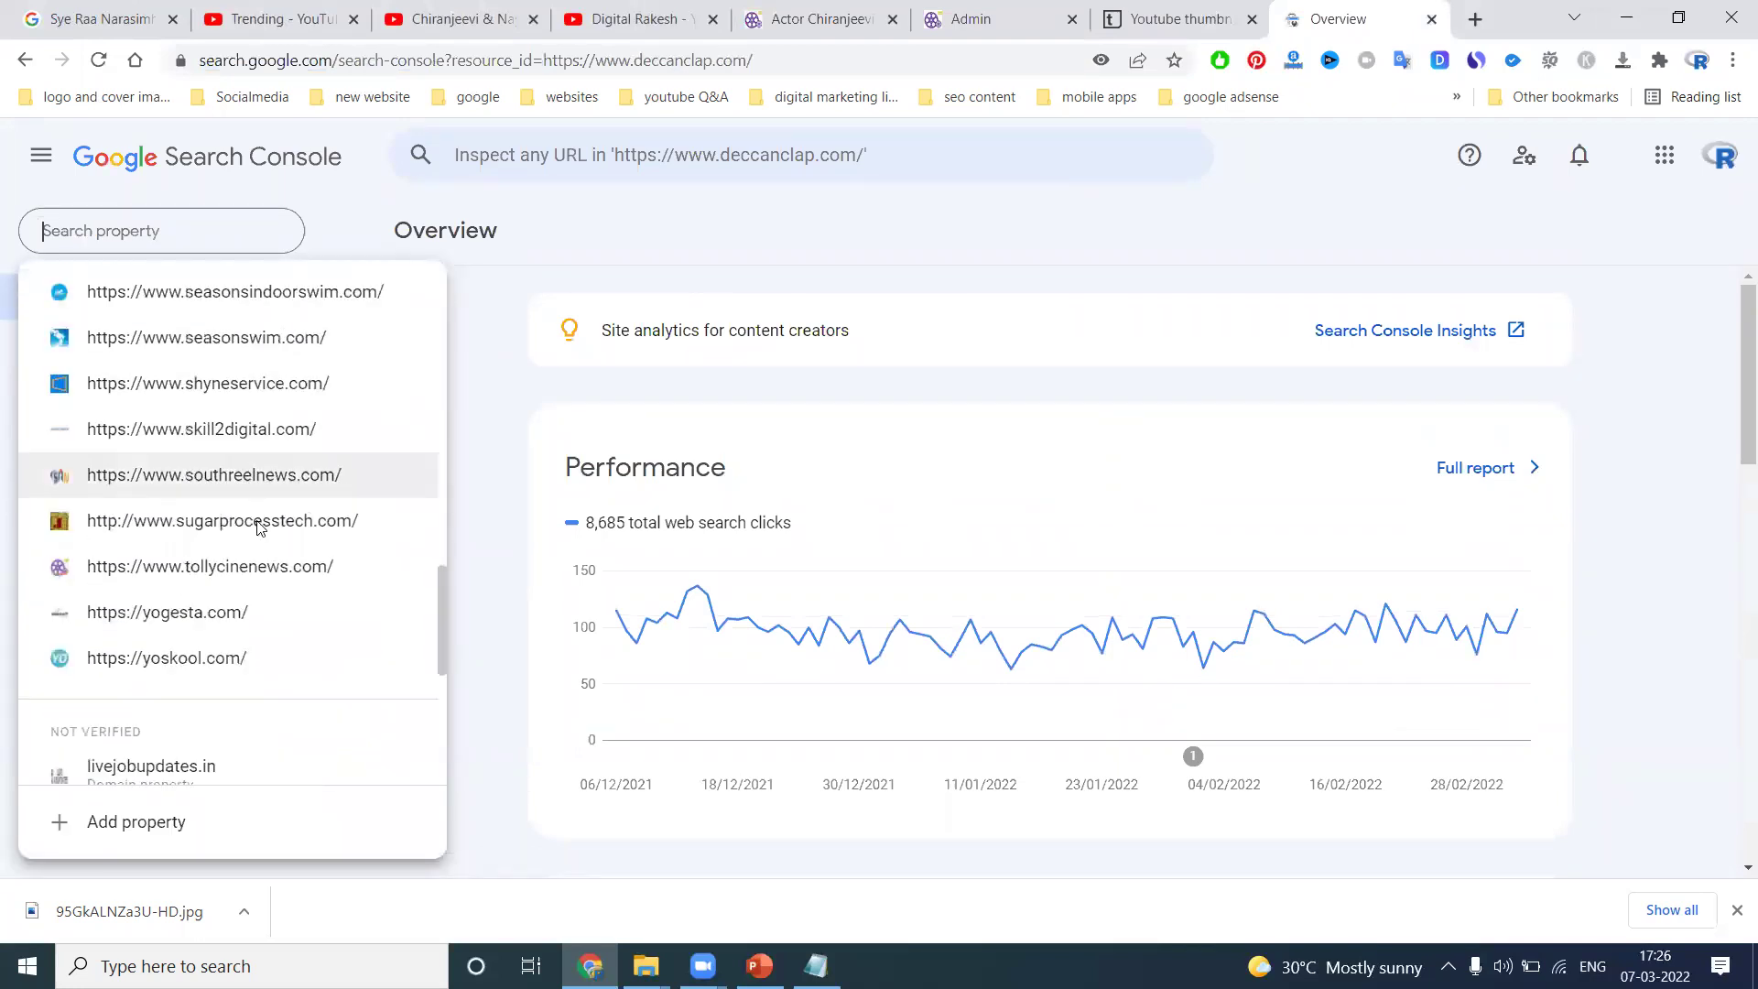
pyautogui.click(240, 569)
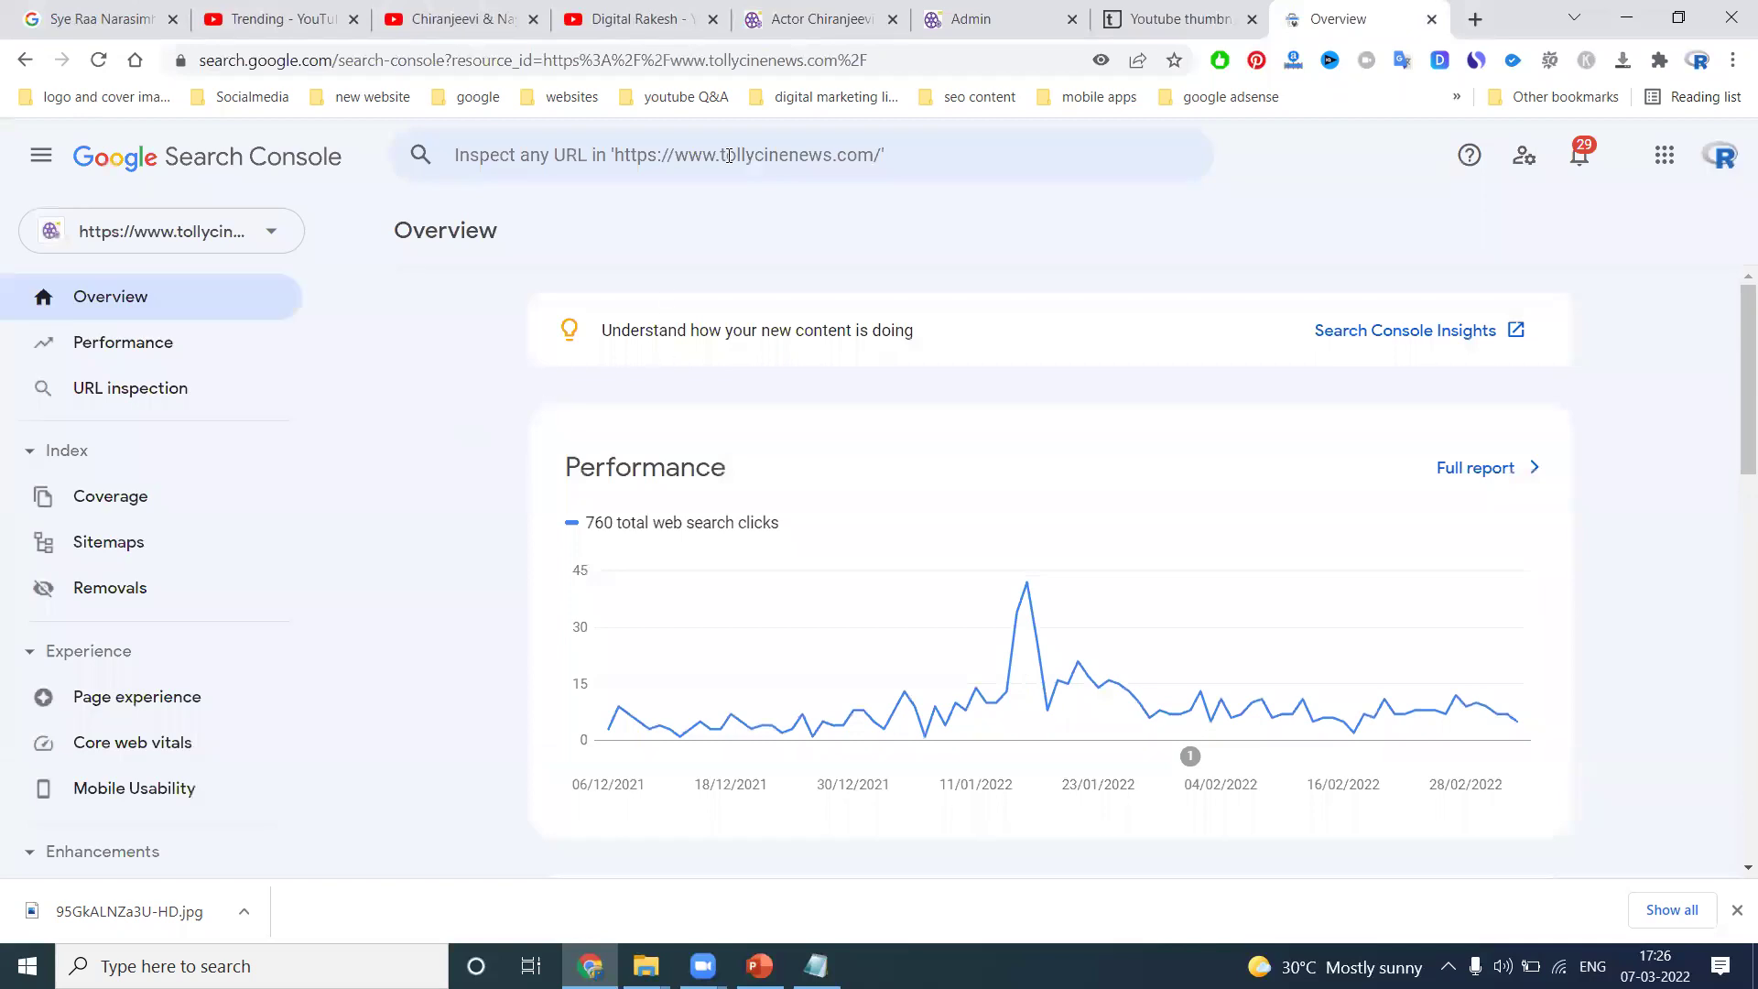
# Copy the post's URL, inspect it in Search Console, and request indexing for it
pyautogui.click(793, 20)
pyautogui.click(775, 56)
pyautogui.click(1356, 10)
pyautogui.click(727, 152)
pyautogui.hotkey('ctrl', 'v')
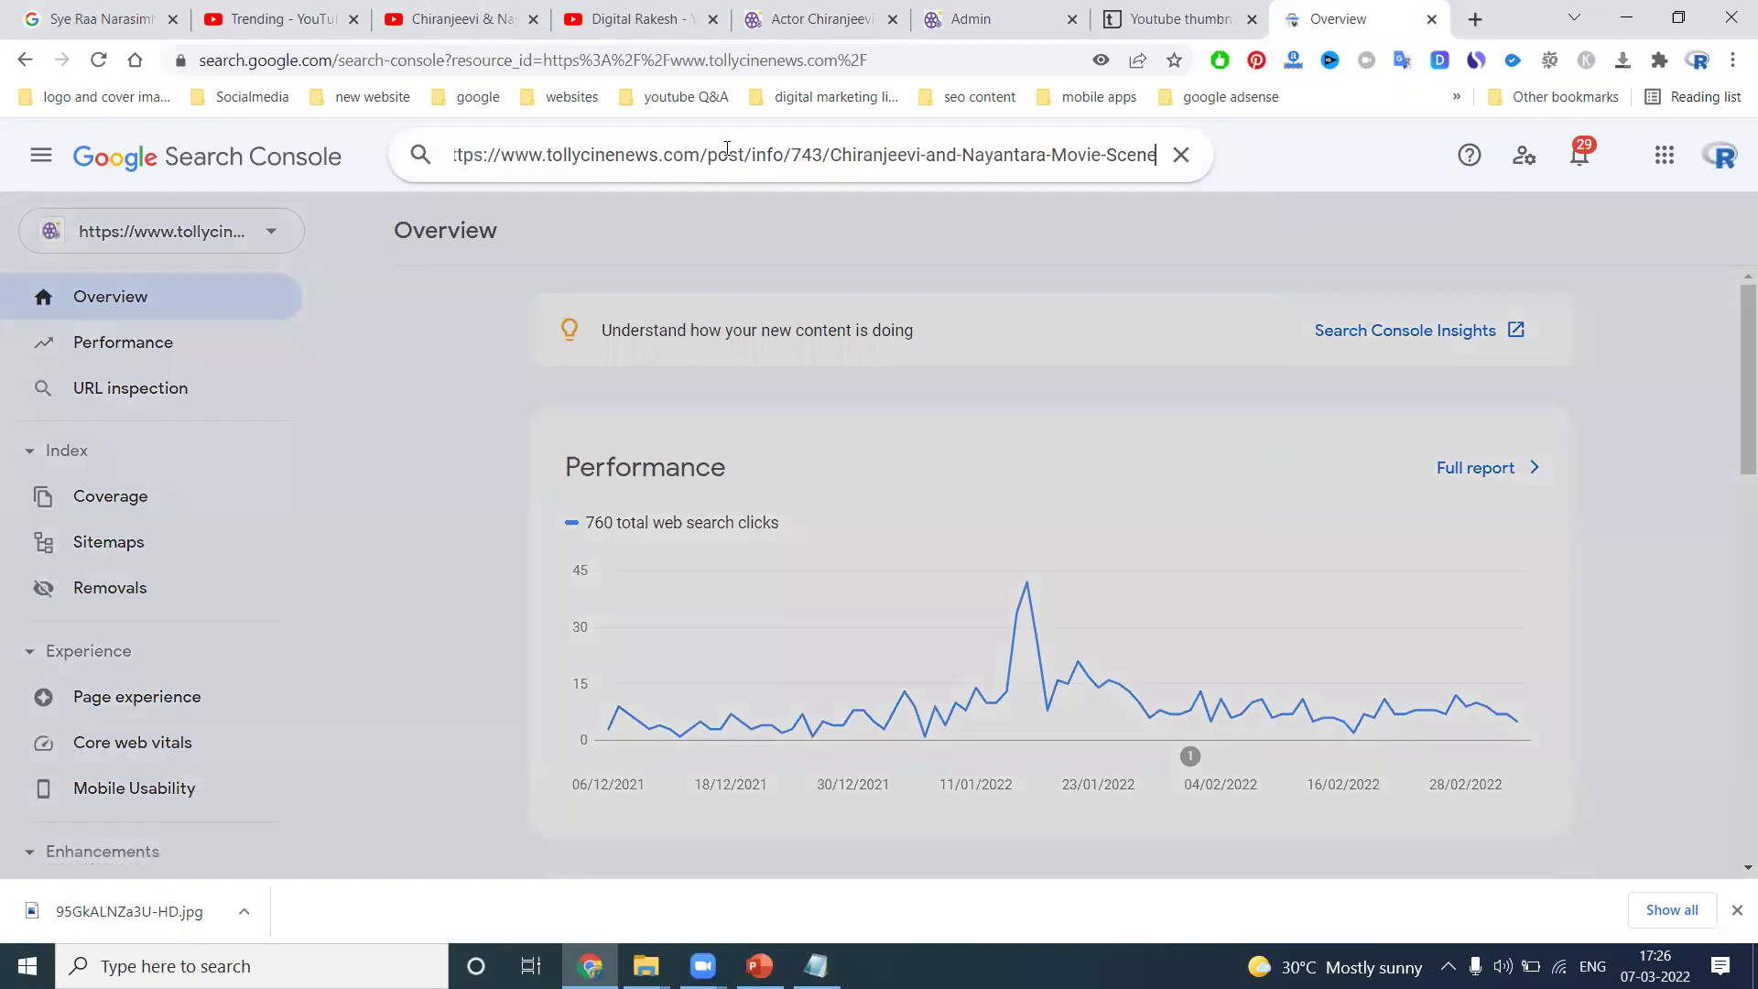
pyautogui.press('Return')
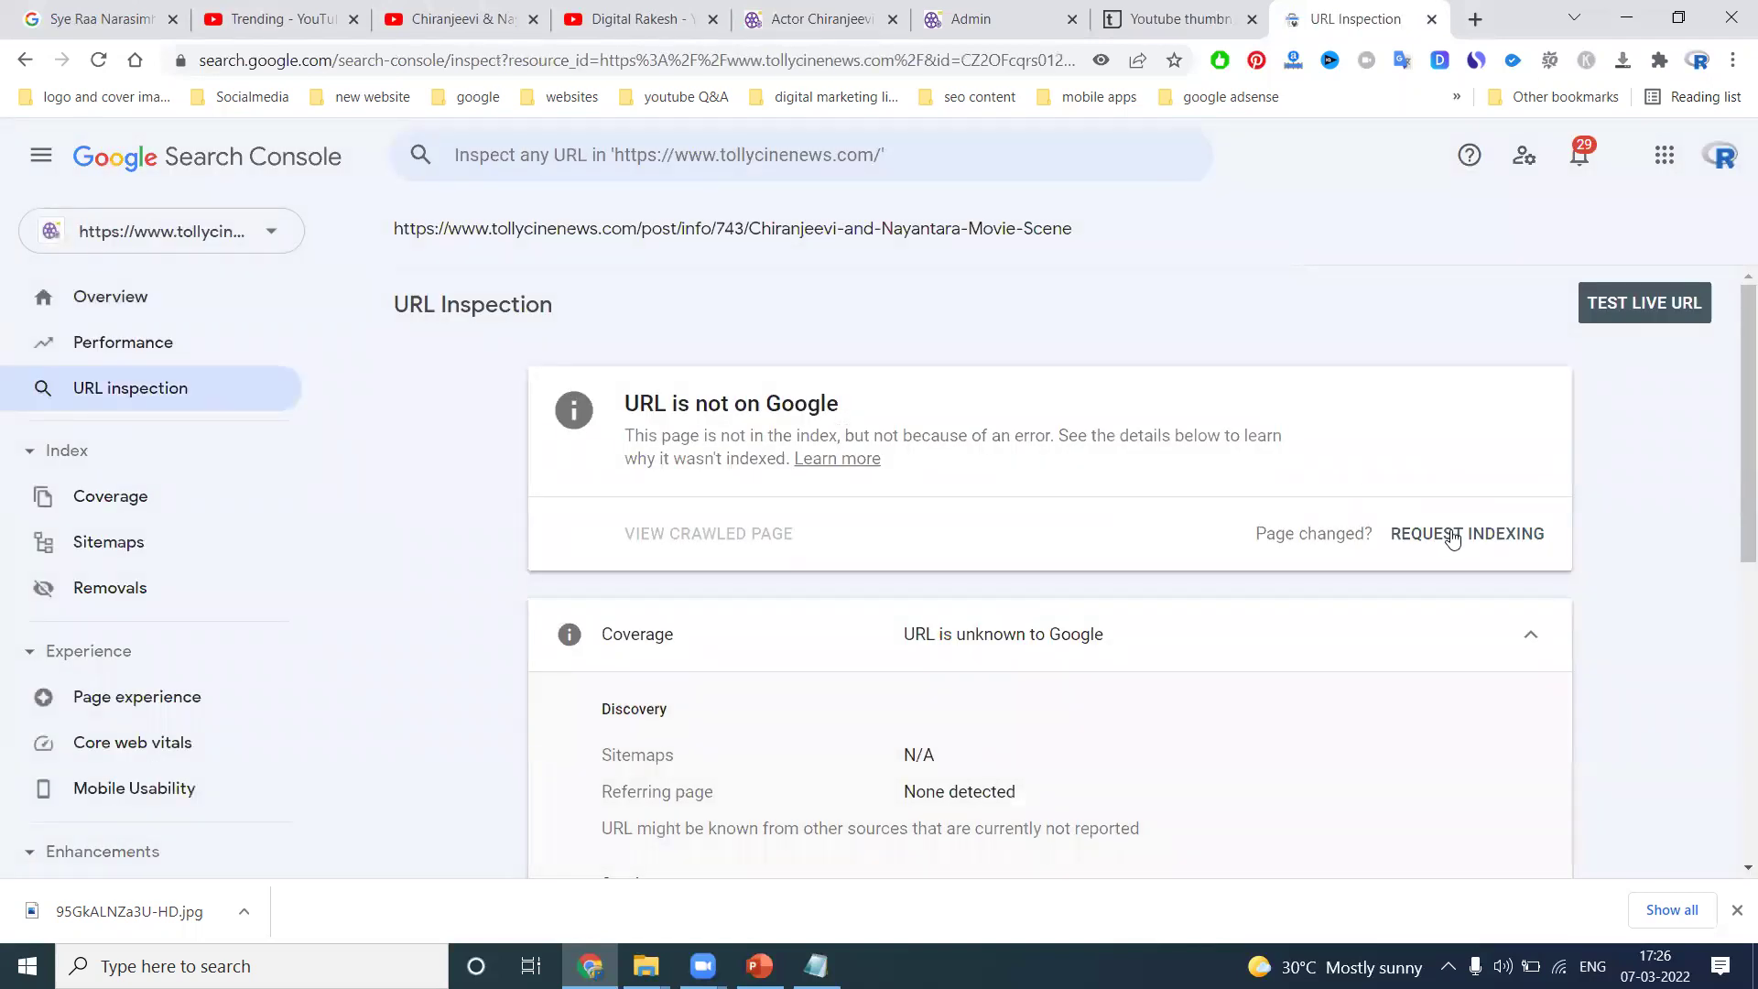
pyautogui.click(1452, 535)
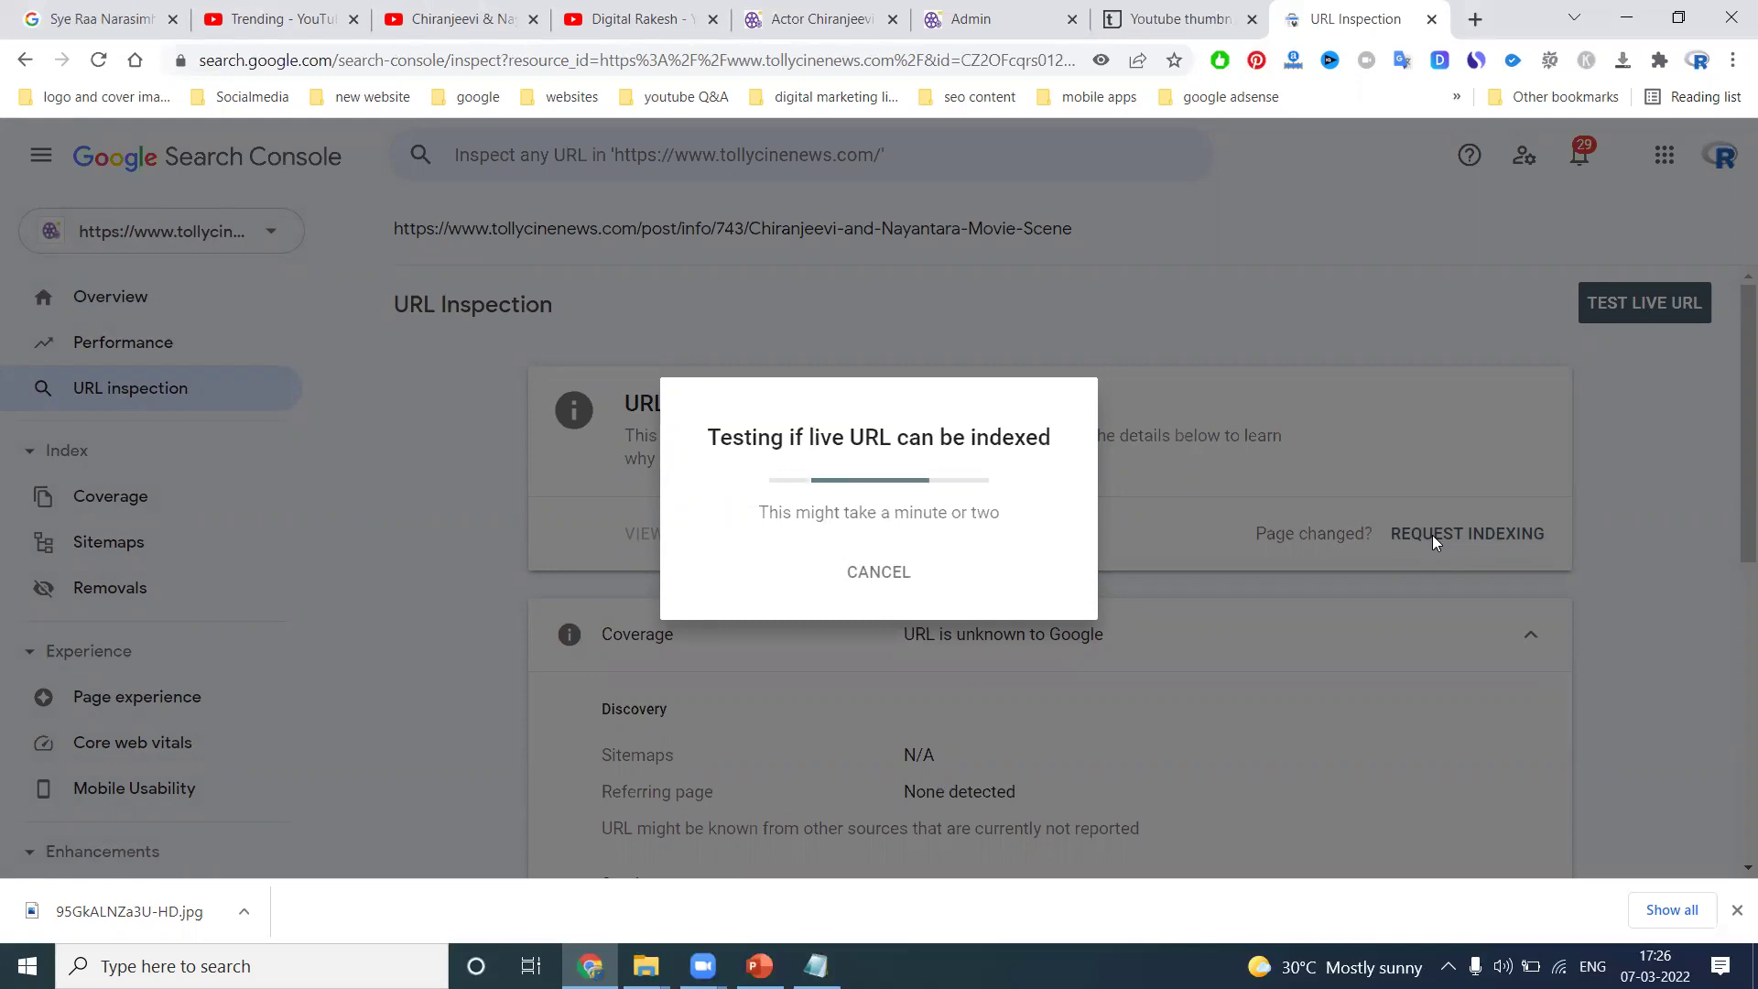
# Go back to the published post and copy its heading "Chiranjeevi and Nayantara Movie Scene"
pyautogui.click(823, 19)
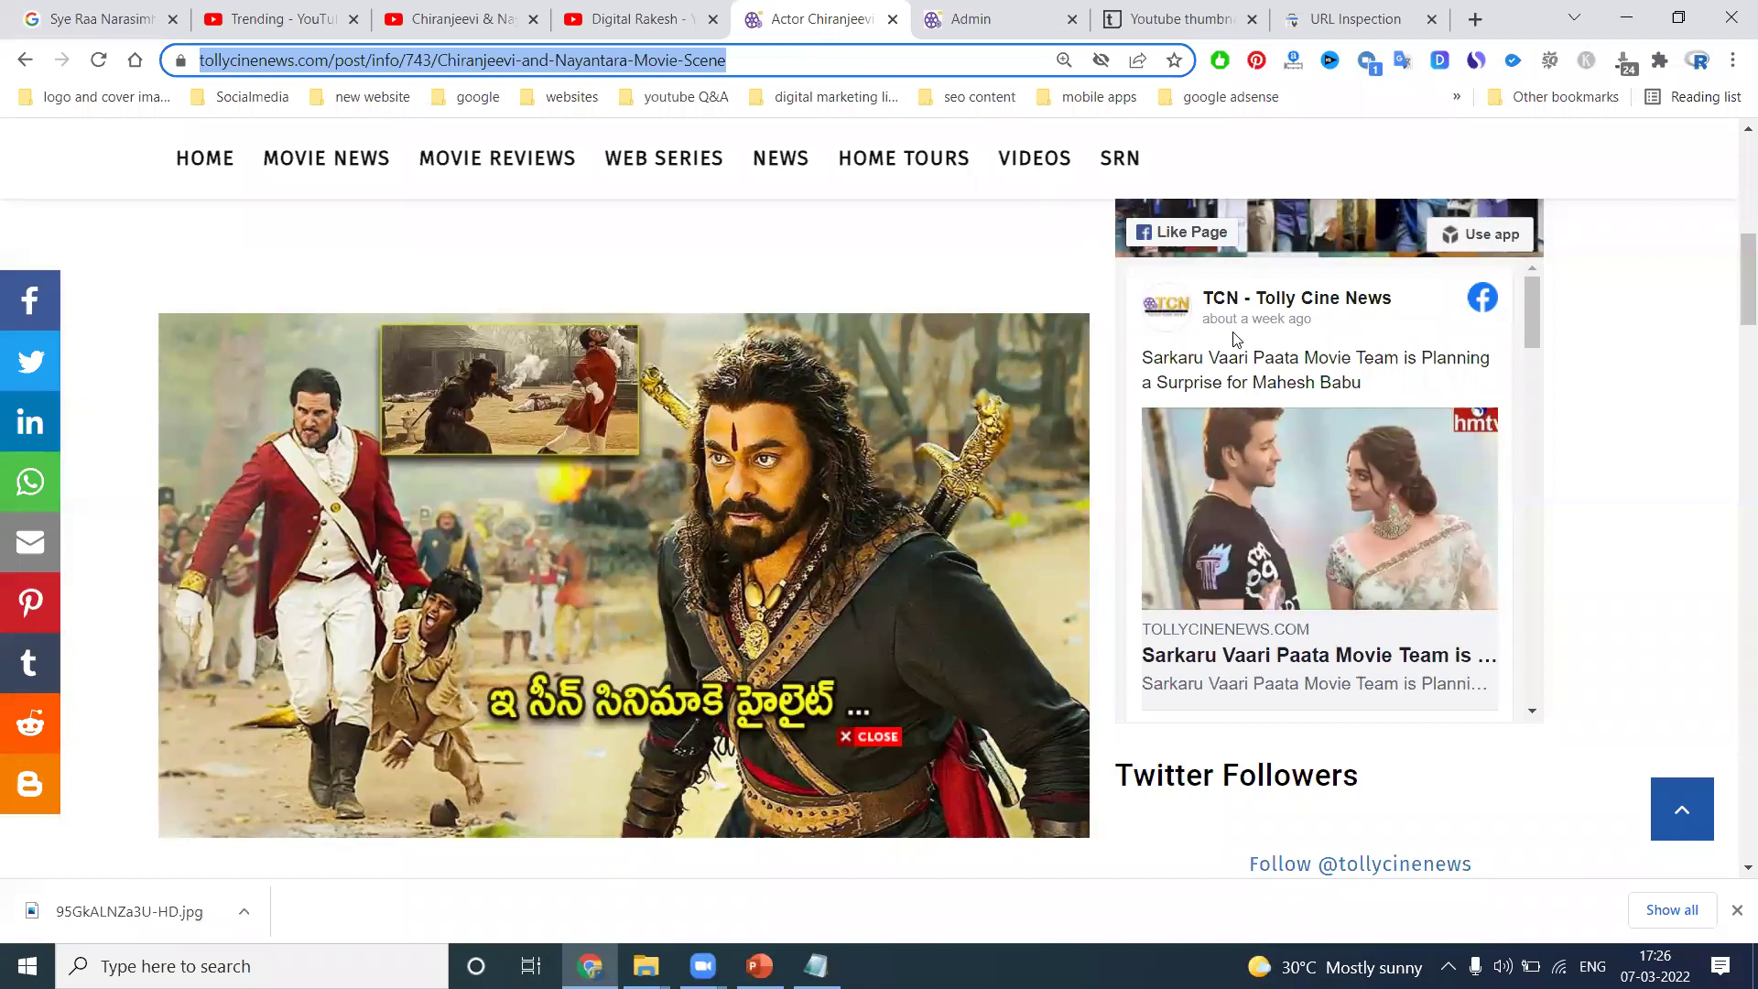
pyautogui.click(1357, 19)
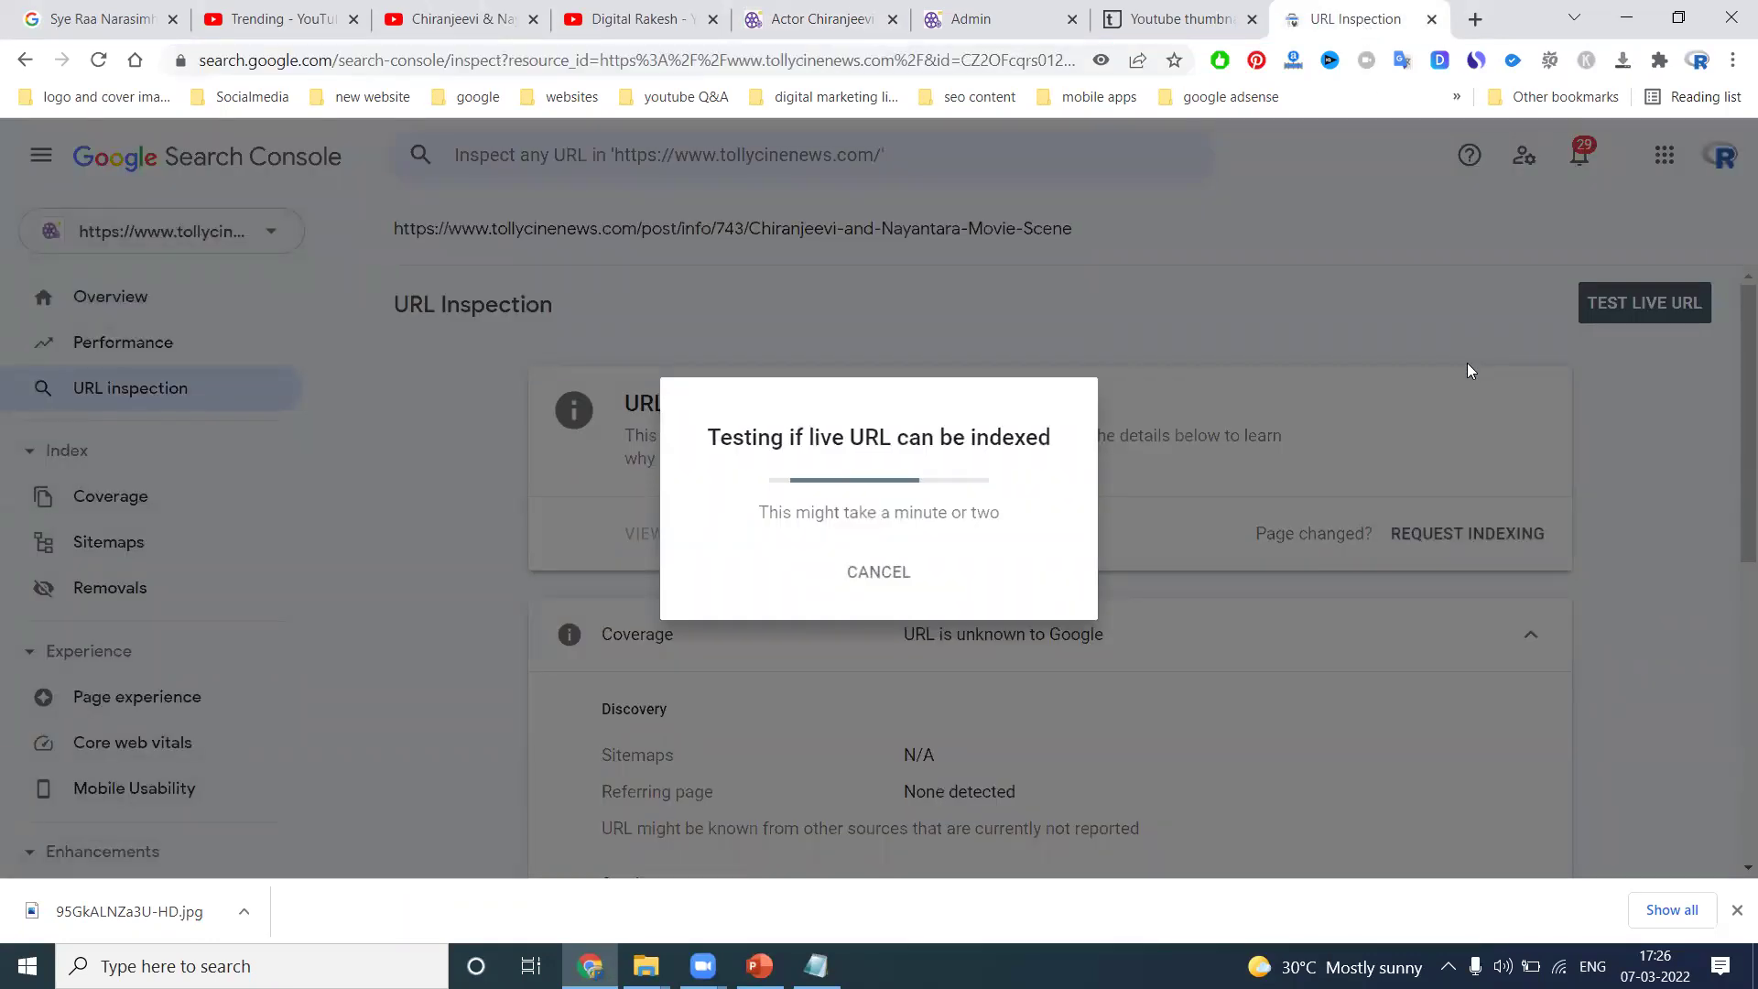
pyautogui.click(789, 17)
pyautogui.scroll(2, 451, 329)
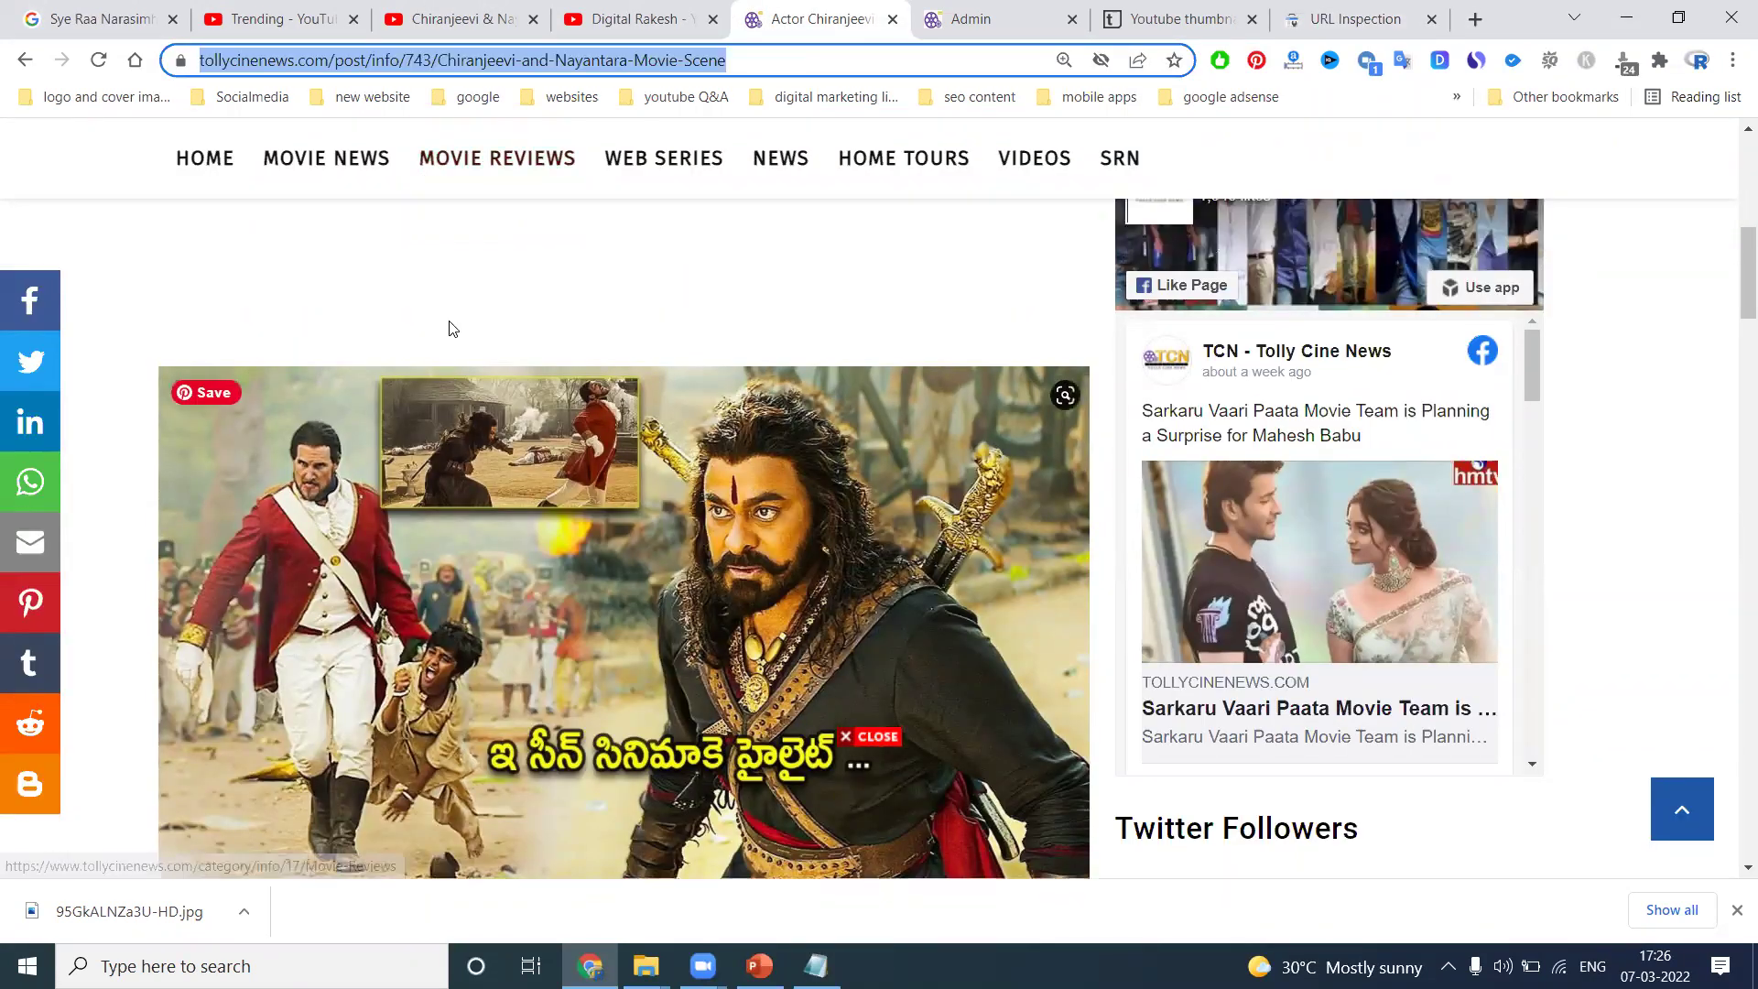
pyautogui.tripleClick(456, 335)
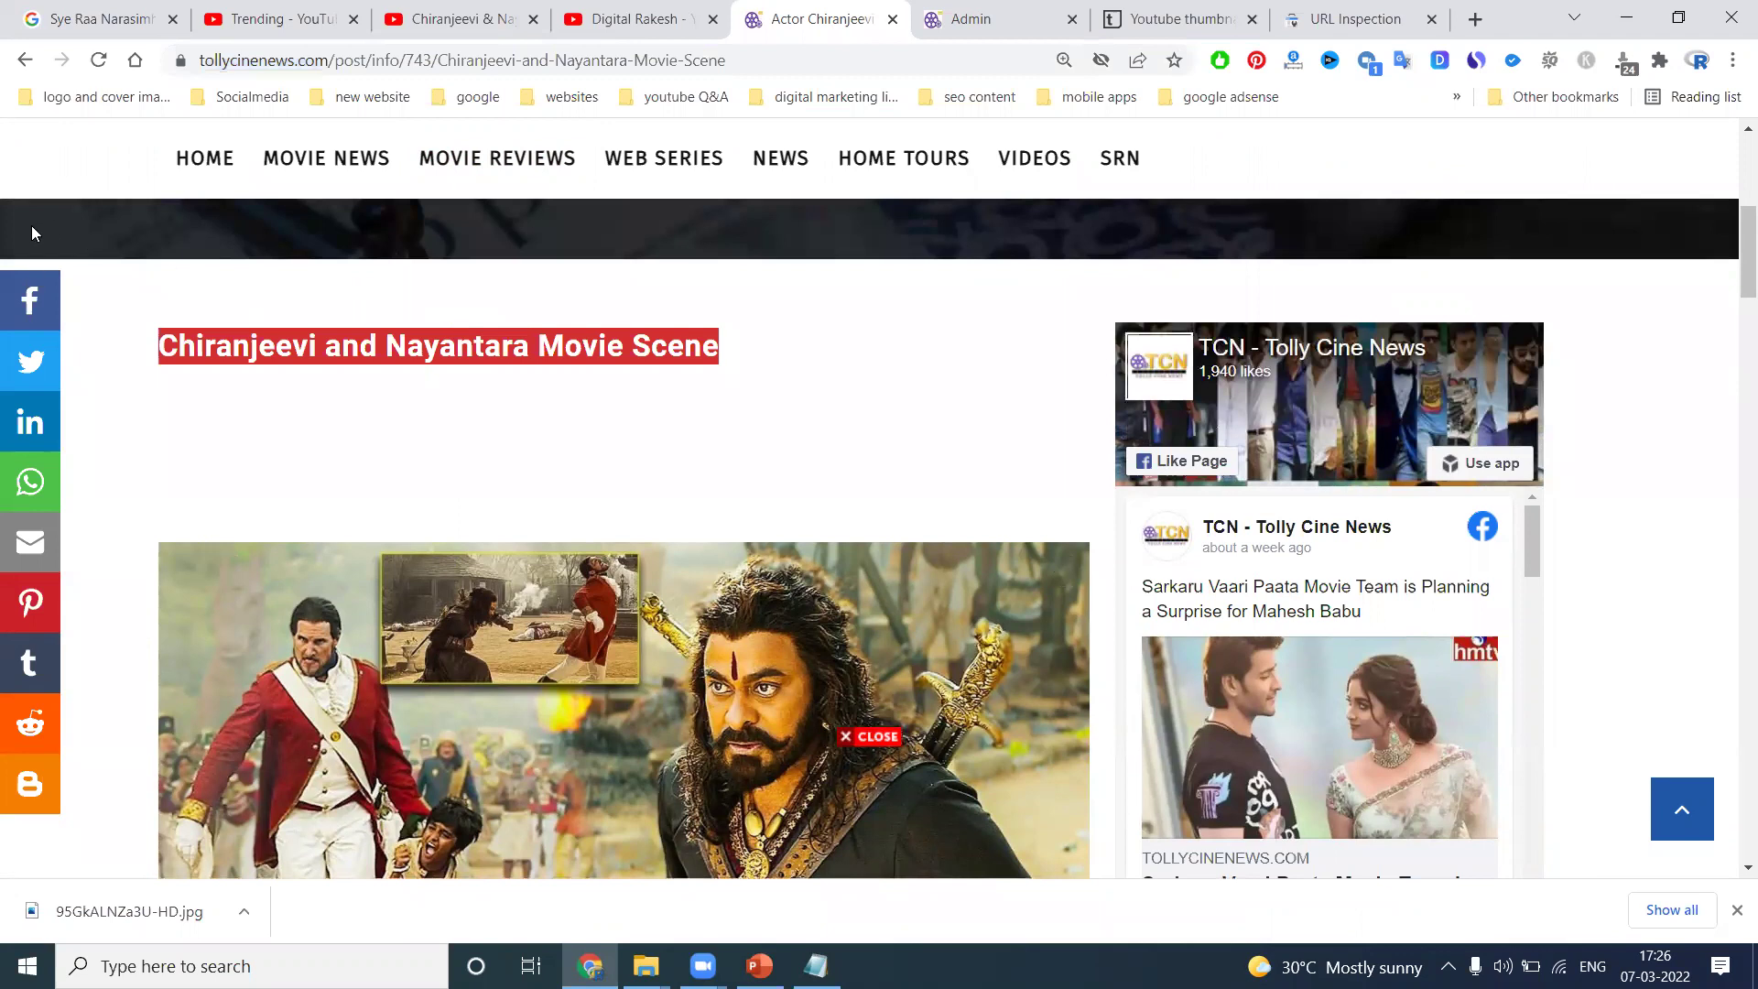
# Share the post on Facebook with the text "Chiranjeevi and Nayantara Movie Scene #tollycinenews"
pyautogui.click(30, 300)
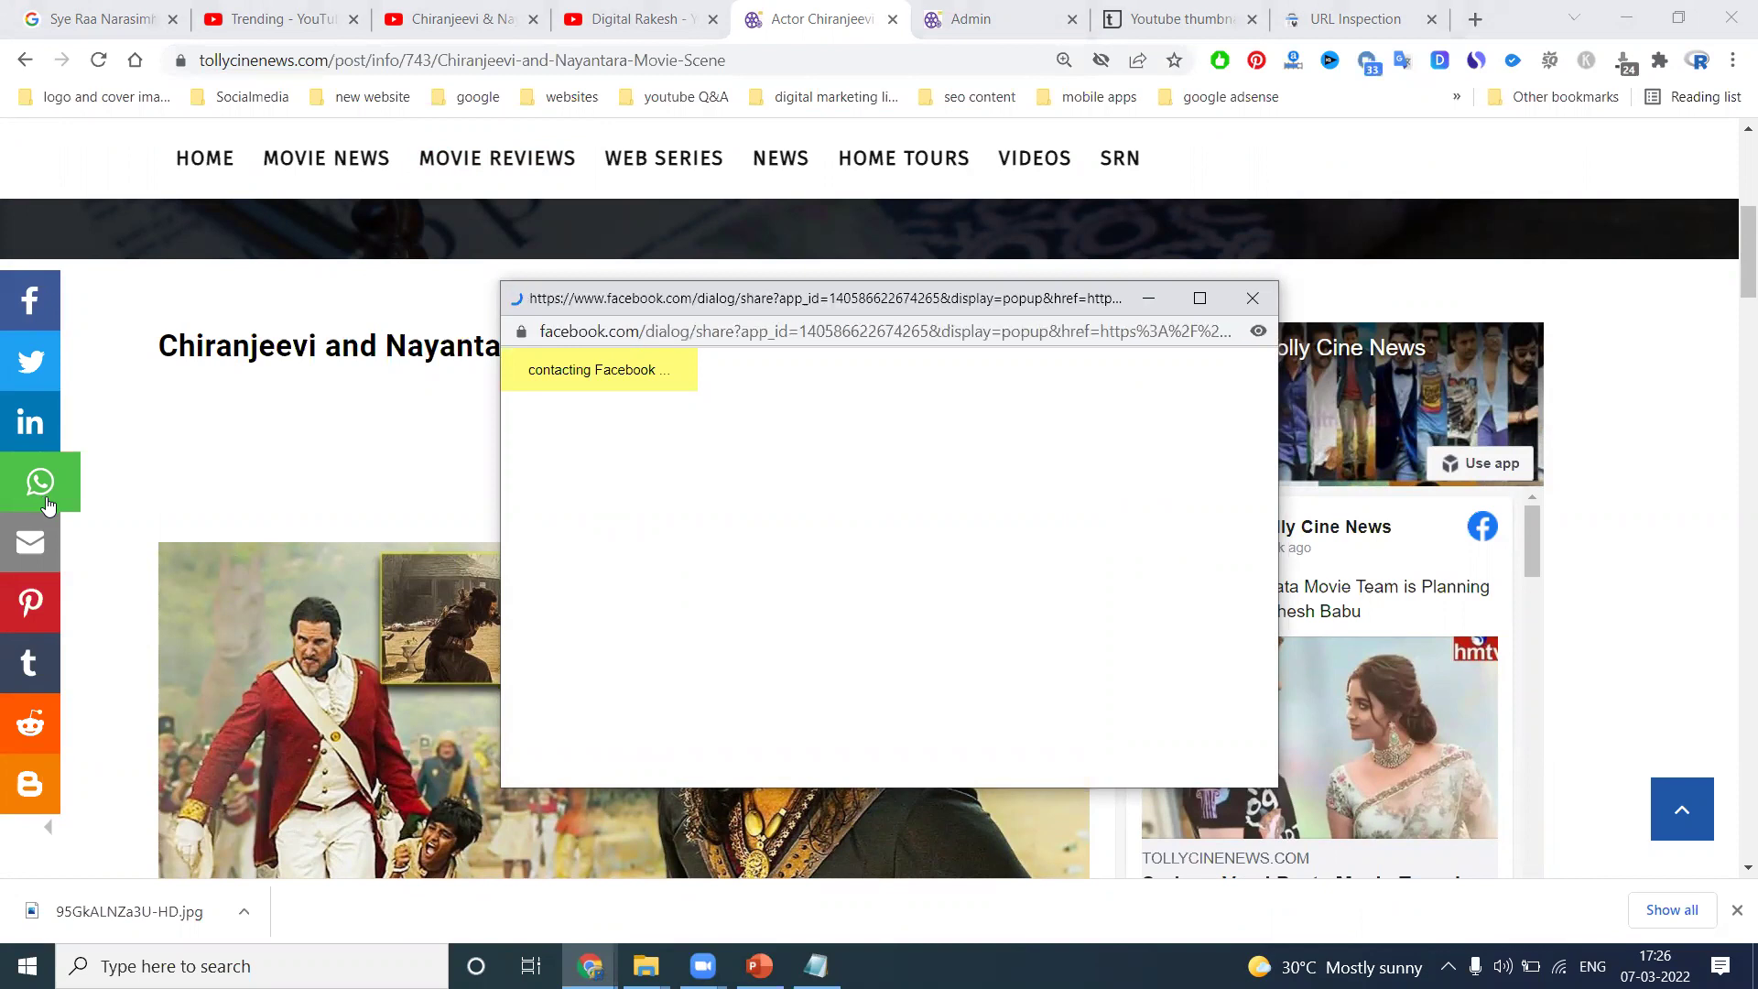
pyautogui.click(1252, 269)
pyautogui.click(30, 311)
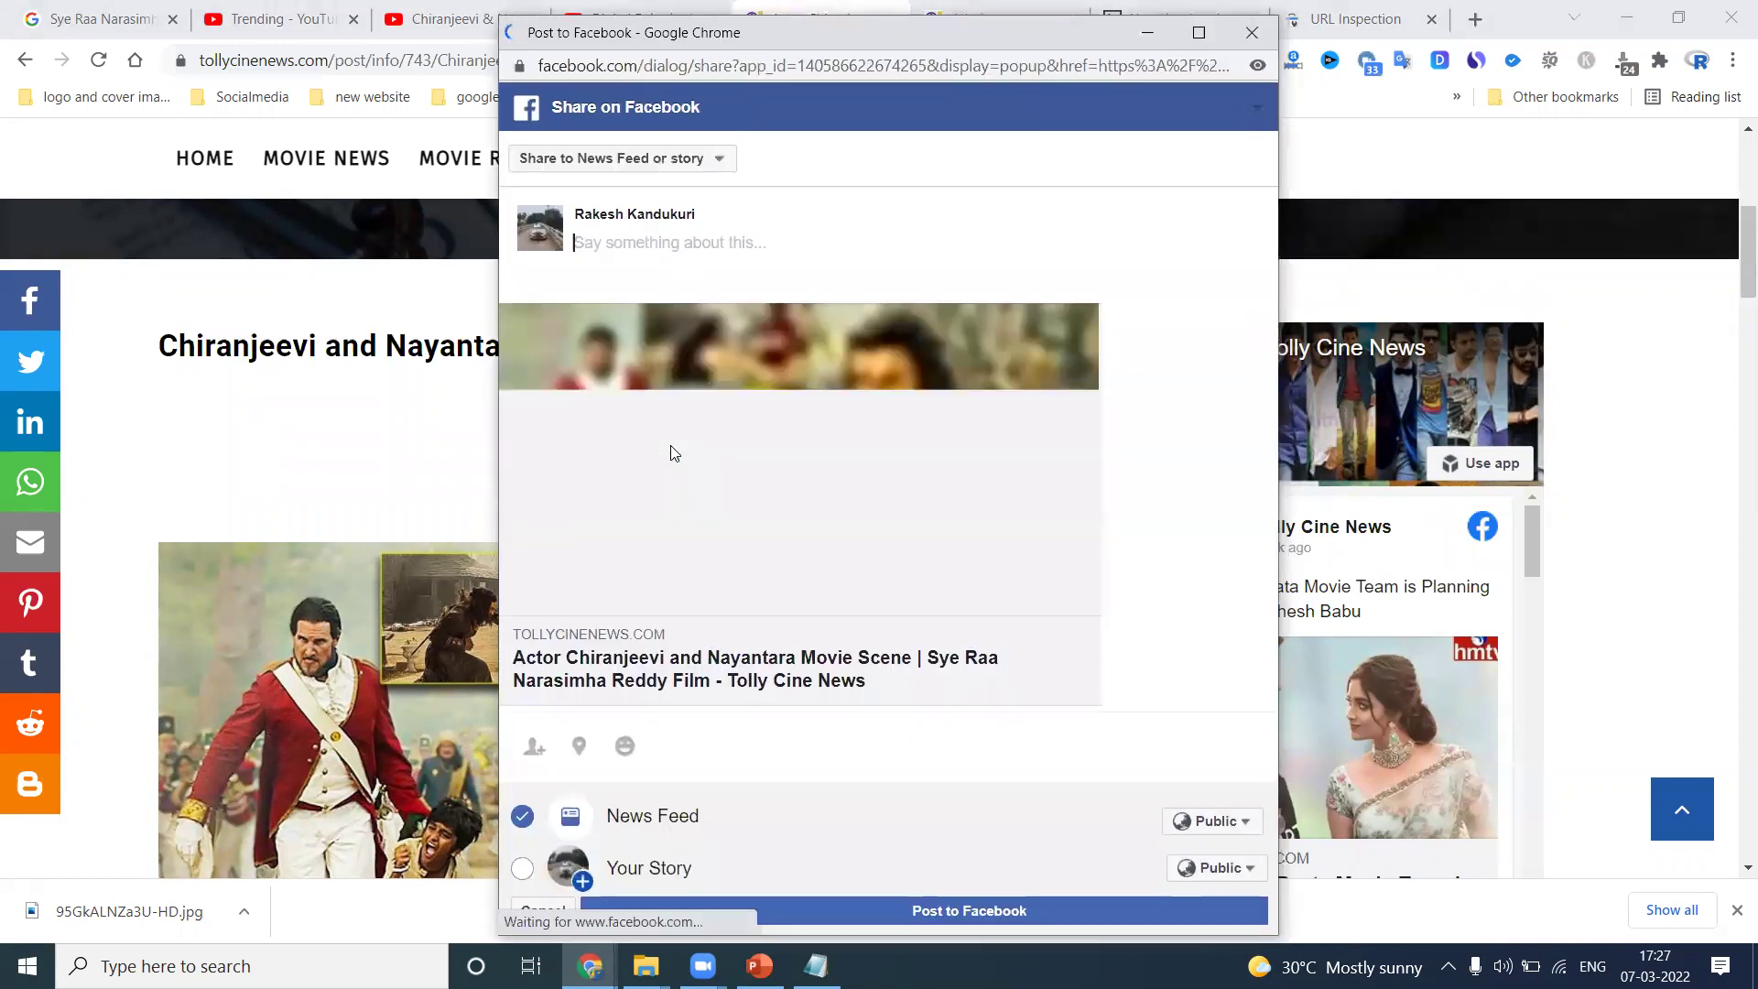
pyautogui.press('BackSpace')
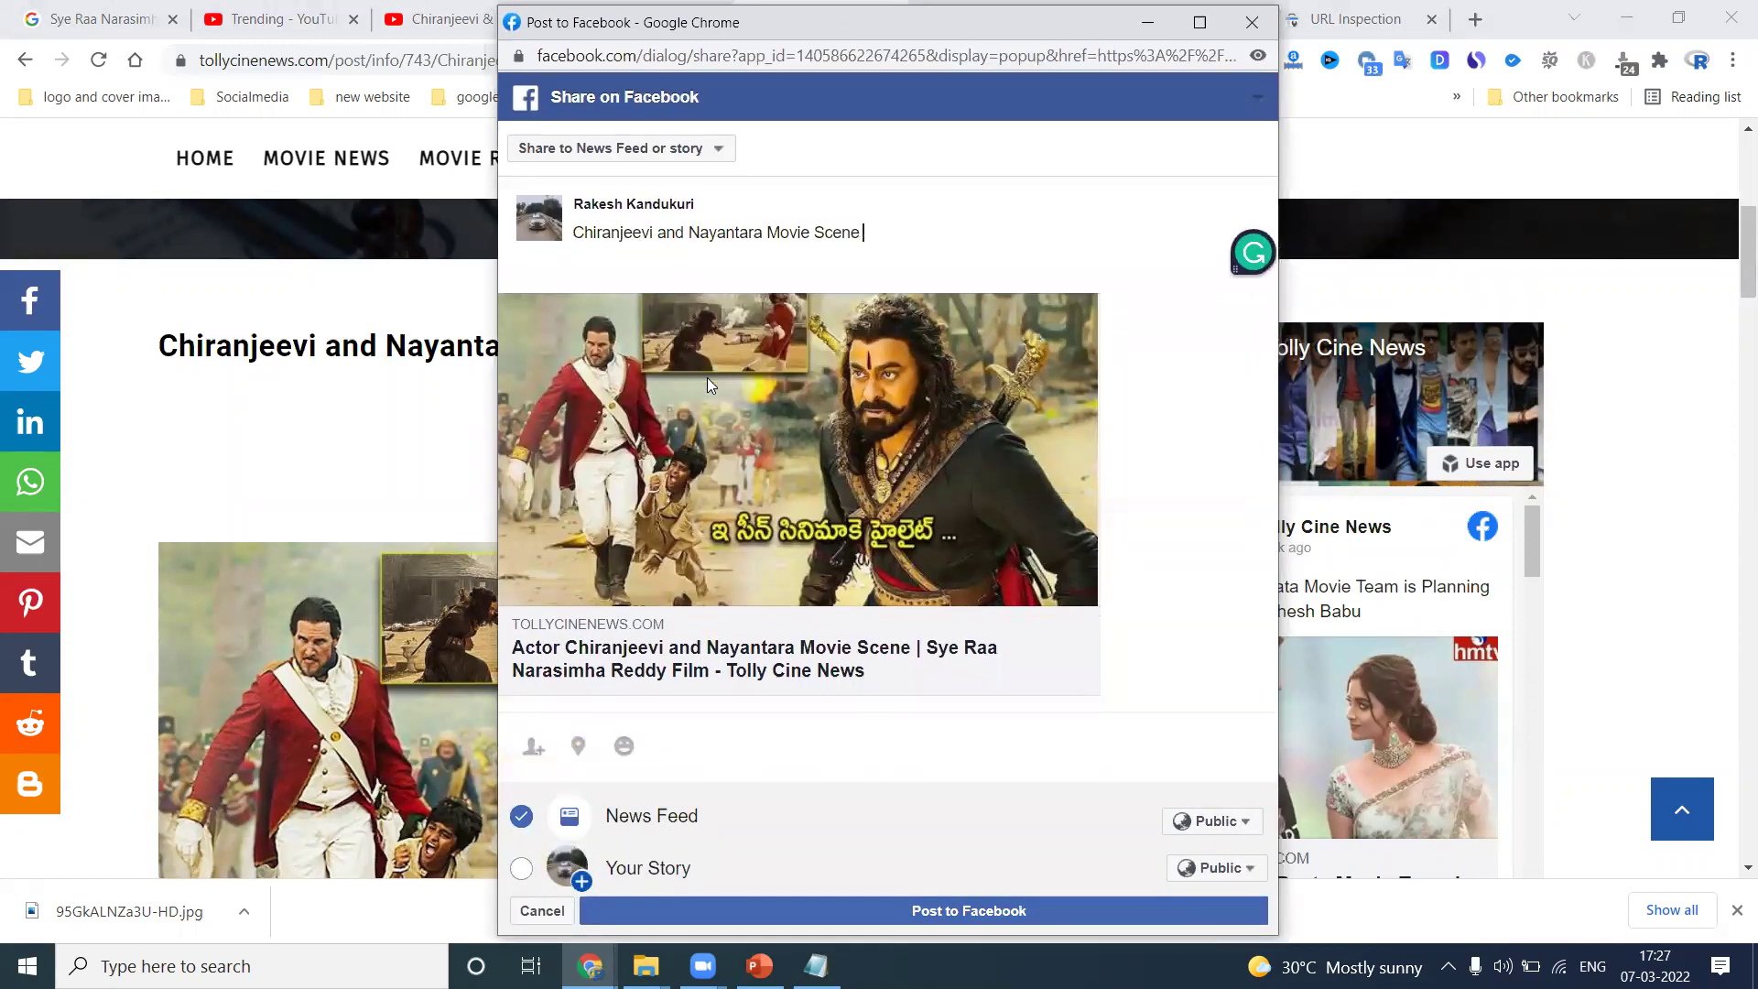
pyautogui.write('#tollycinenews')
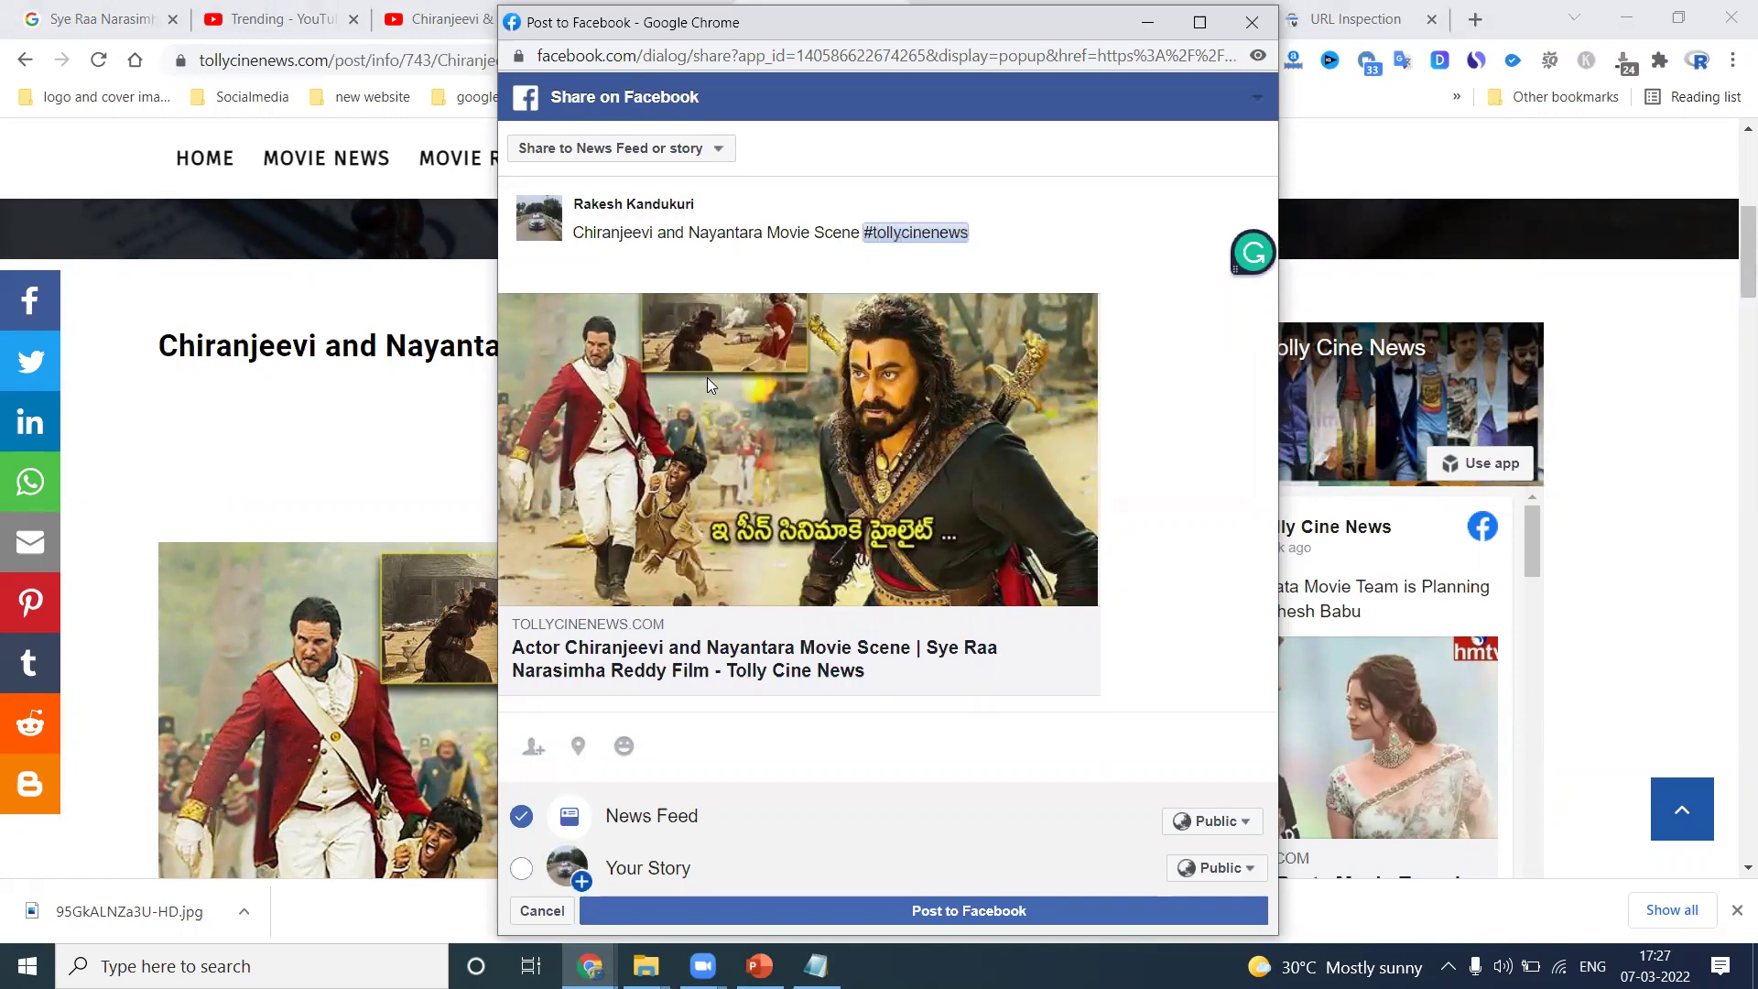
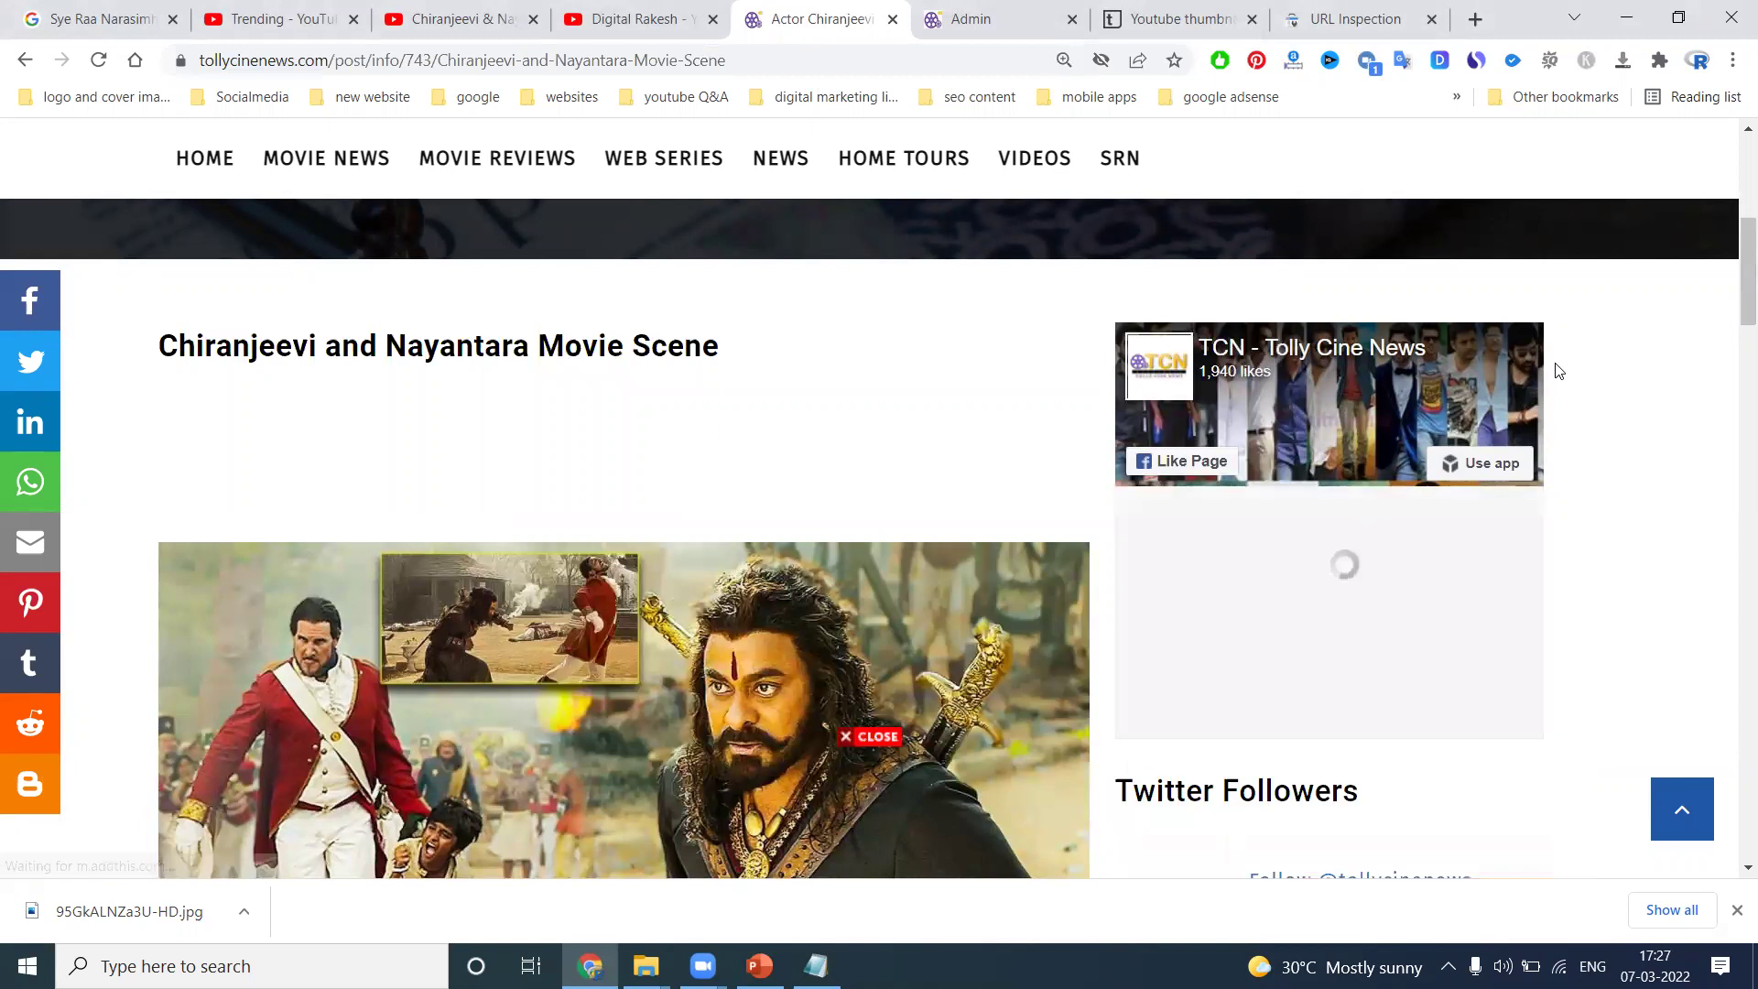
# Check the Tolly Cine News Facebook feed for the shared post and look over the article's image and embedded video
pyautogui.scroll(-2, 1329, 629)
pyautogui.scroll(-2, 1329, 630)
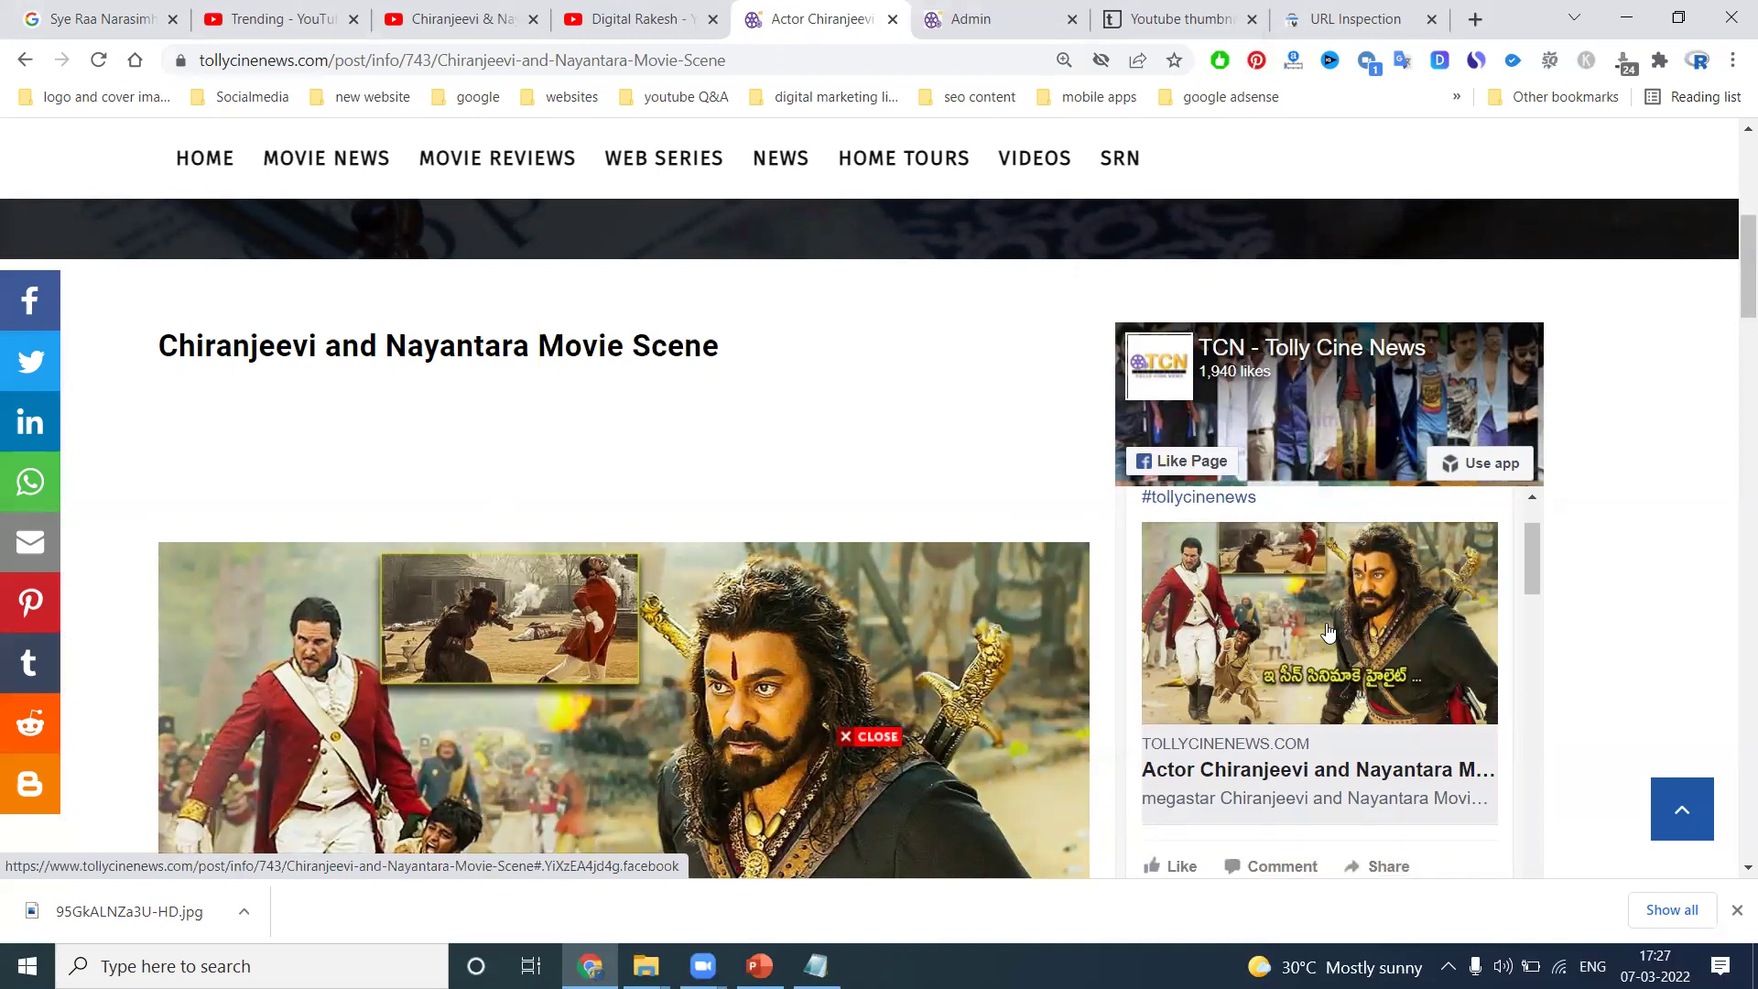
pyautogui.scroll(-4, 1329, 630)
pyautogui.scroll(-3, 681, 586)
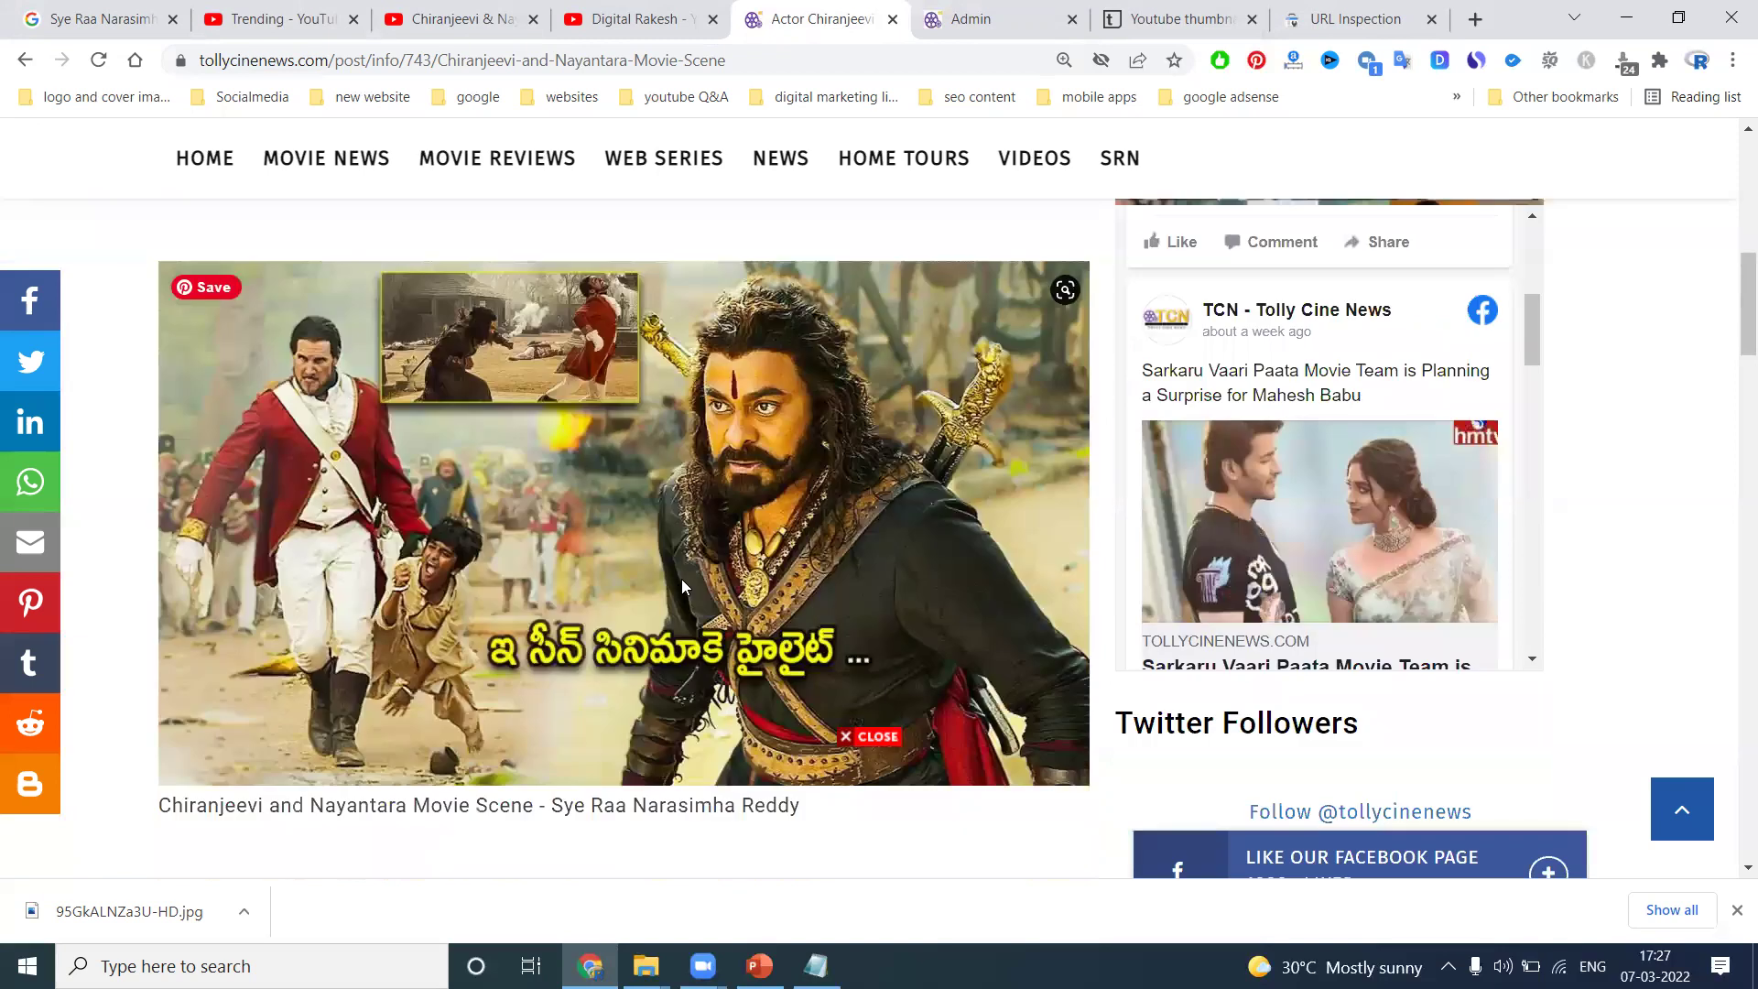
pyautogui.scroll(-2, 683, 586)
pyautogui.scroll(-4, 610, 575)
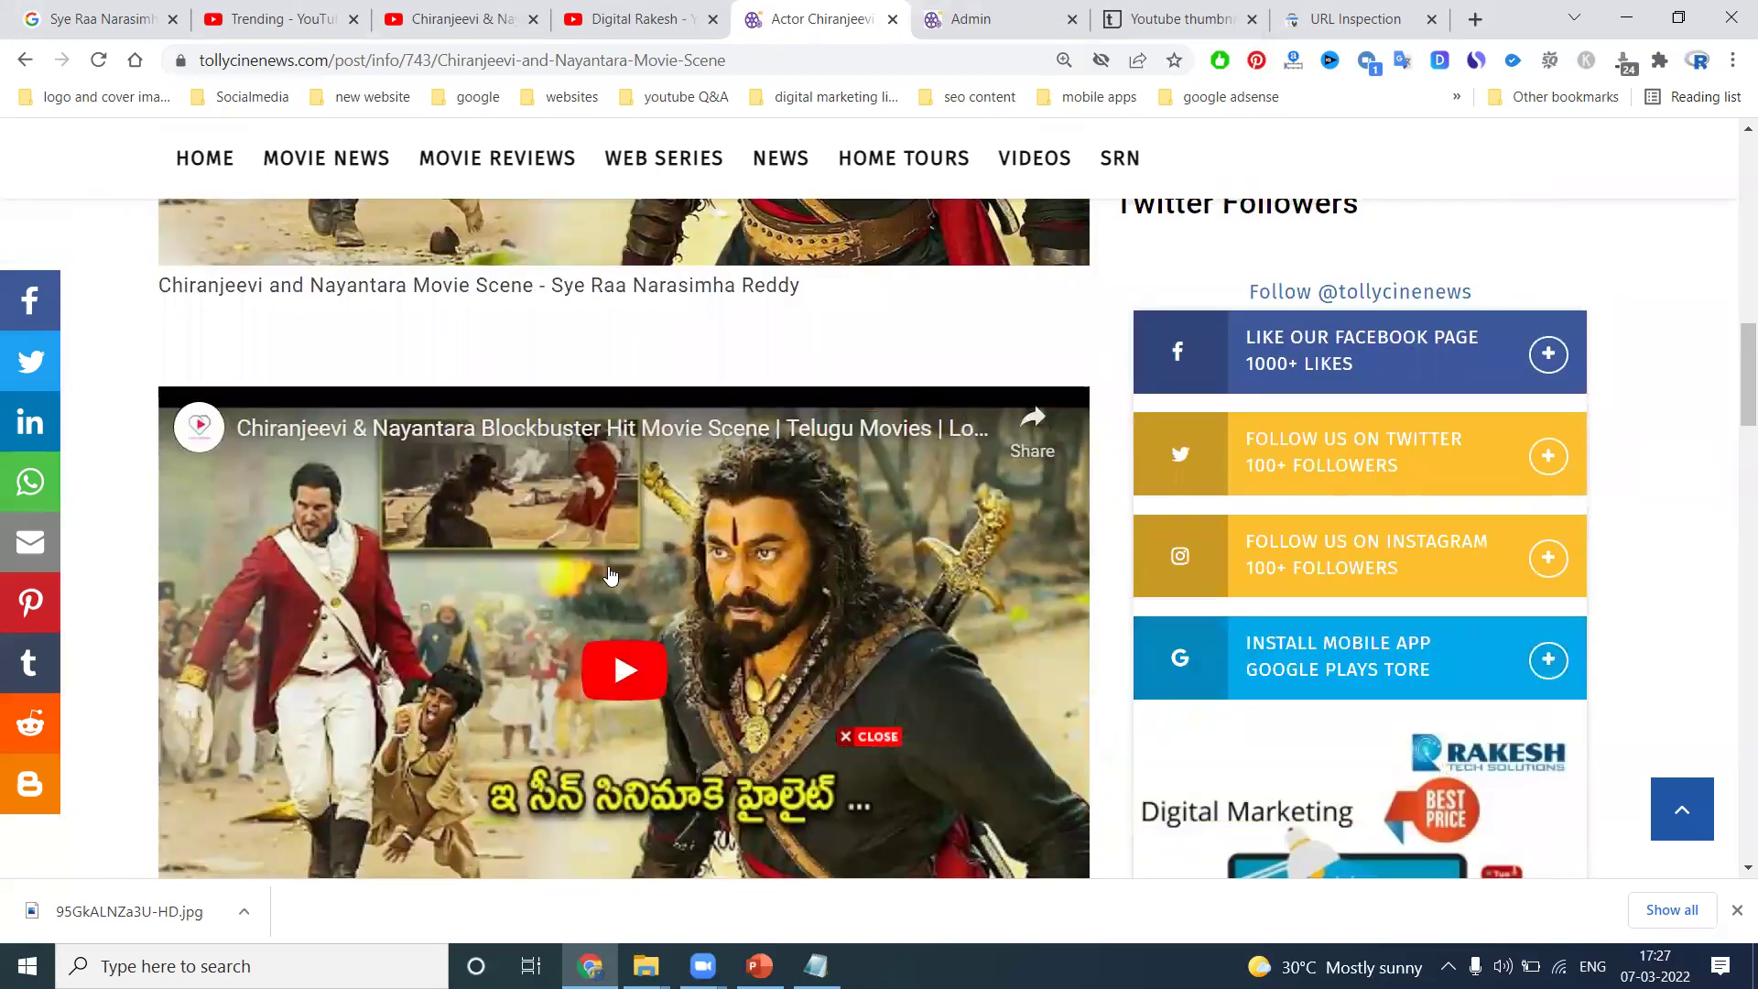
# Return to Search Console, close the indexing request dialog, and start a live test of the post's URL
pyautogui.click(1328, 18)
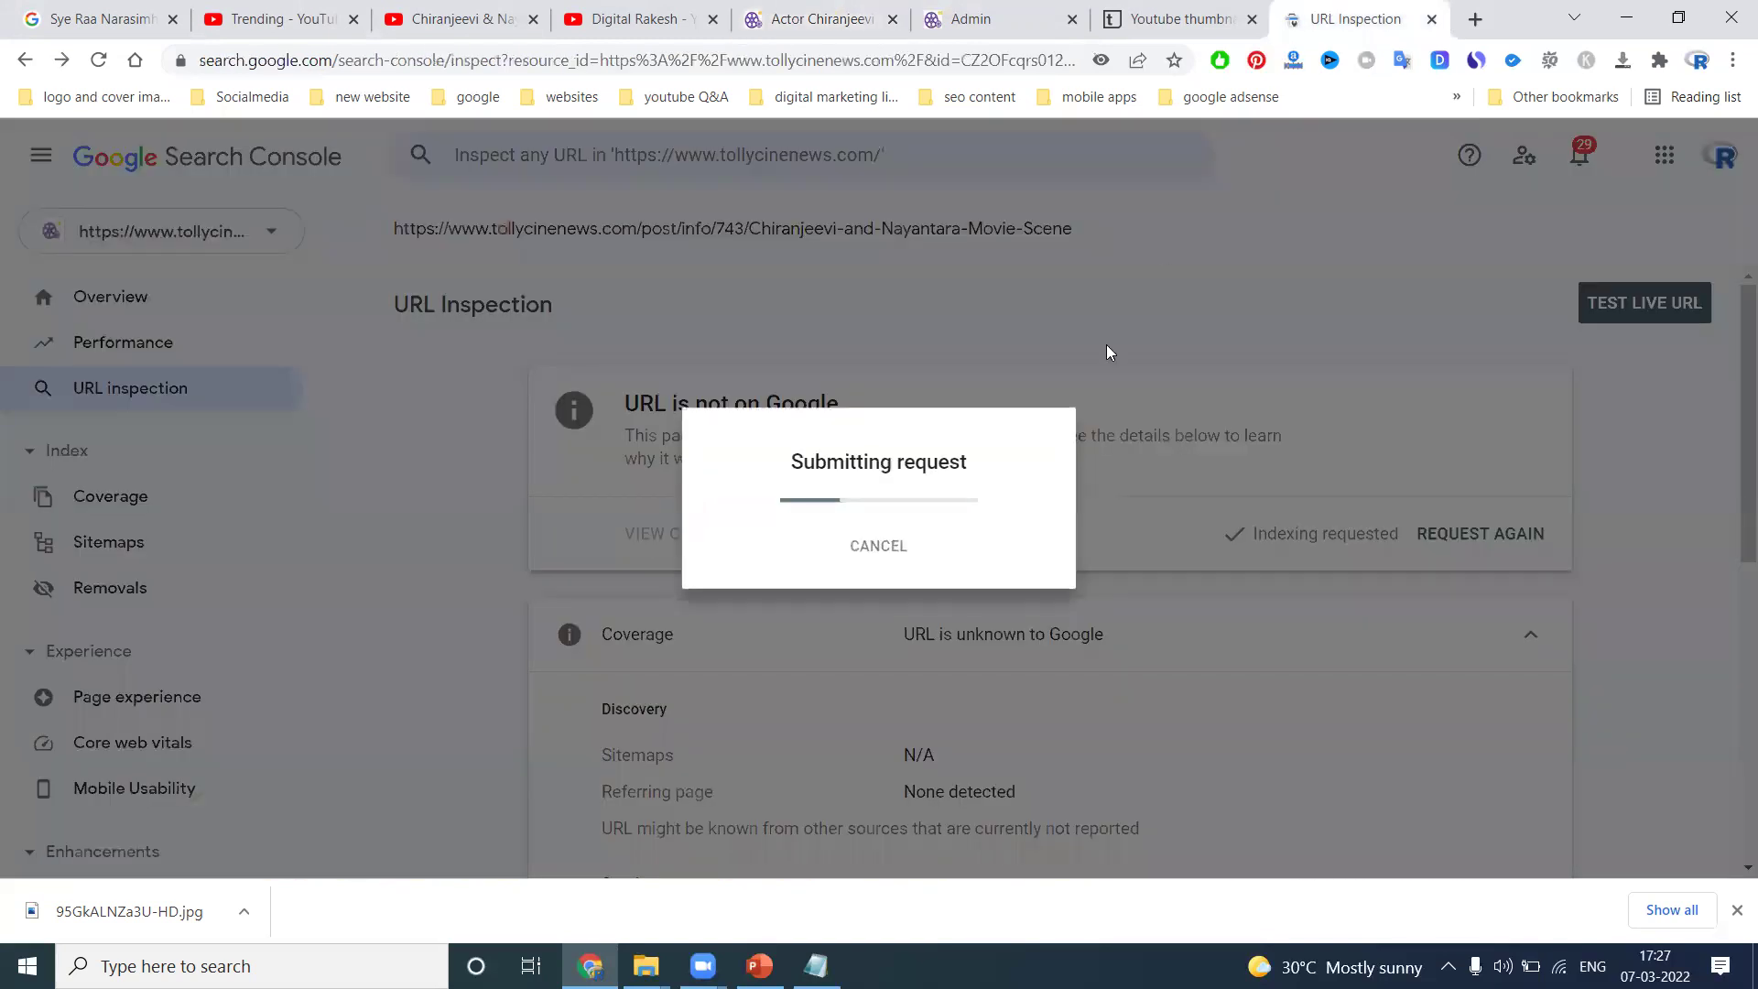
pyautogui.click(1208, 588)
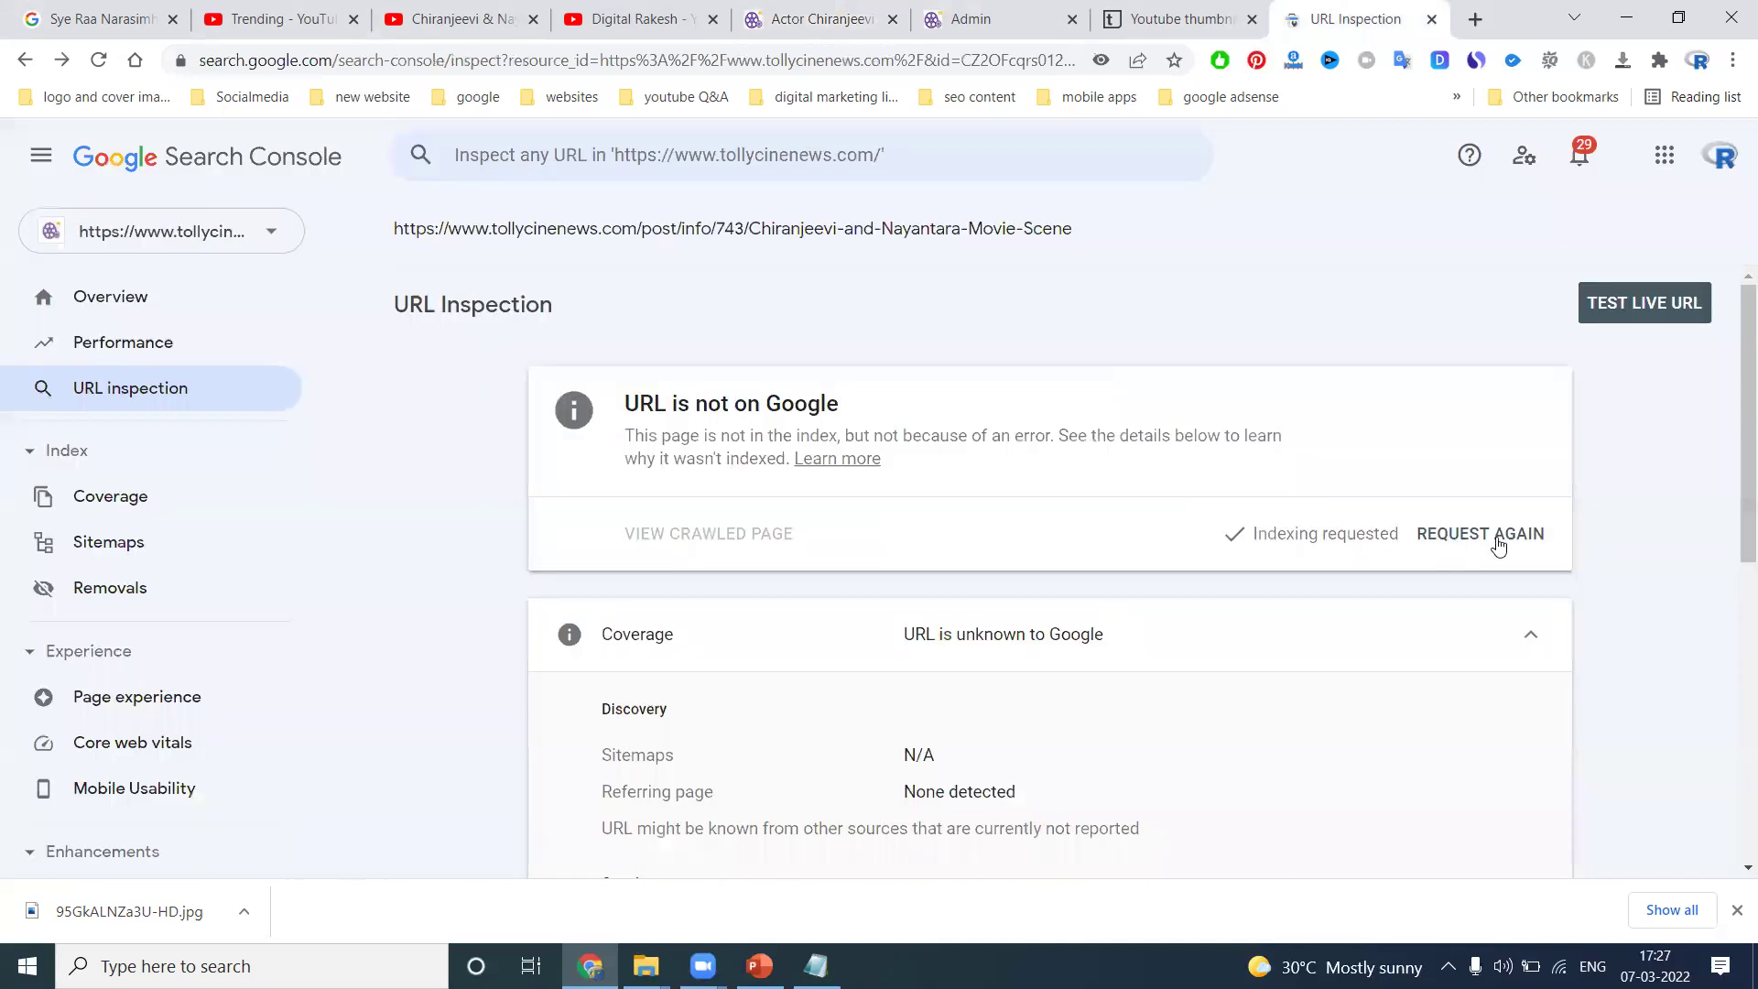
pyautogui.click(1634, 295)
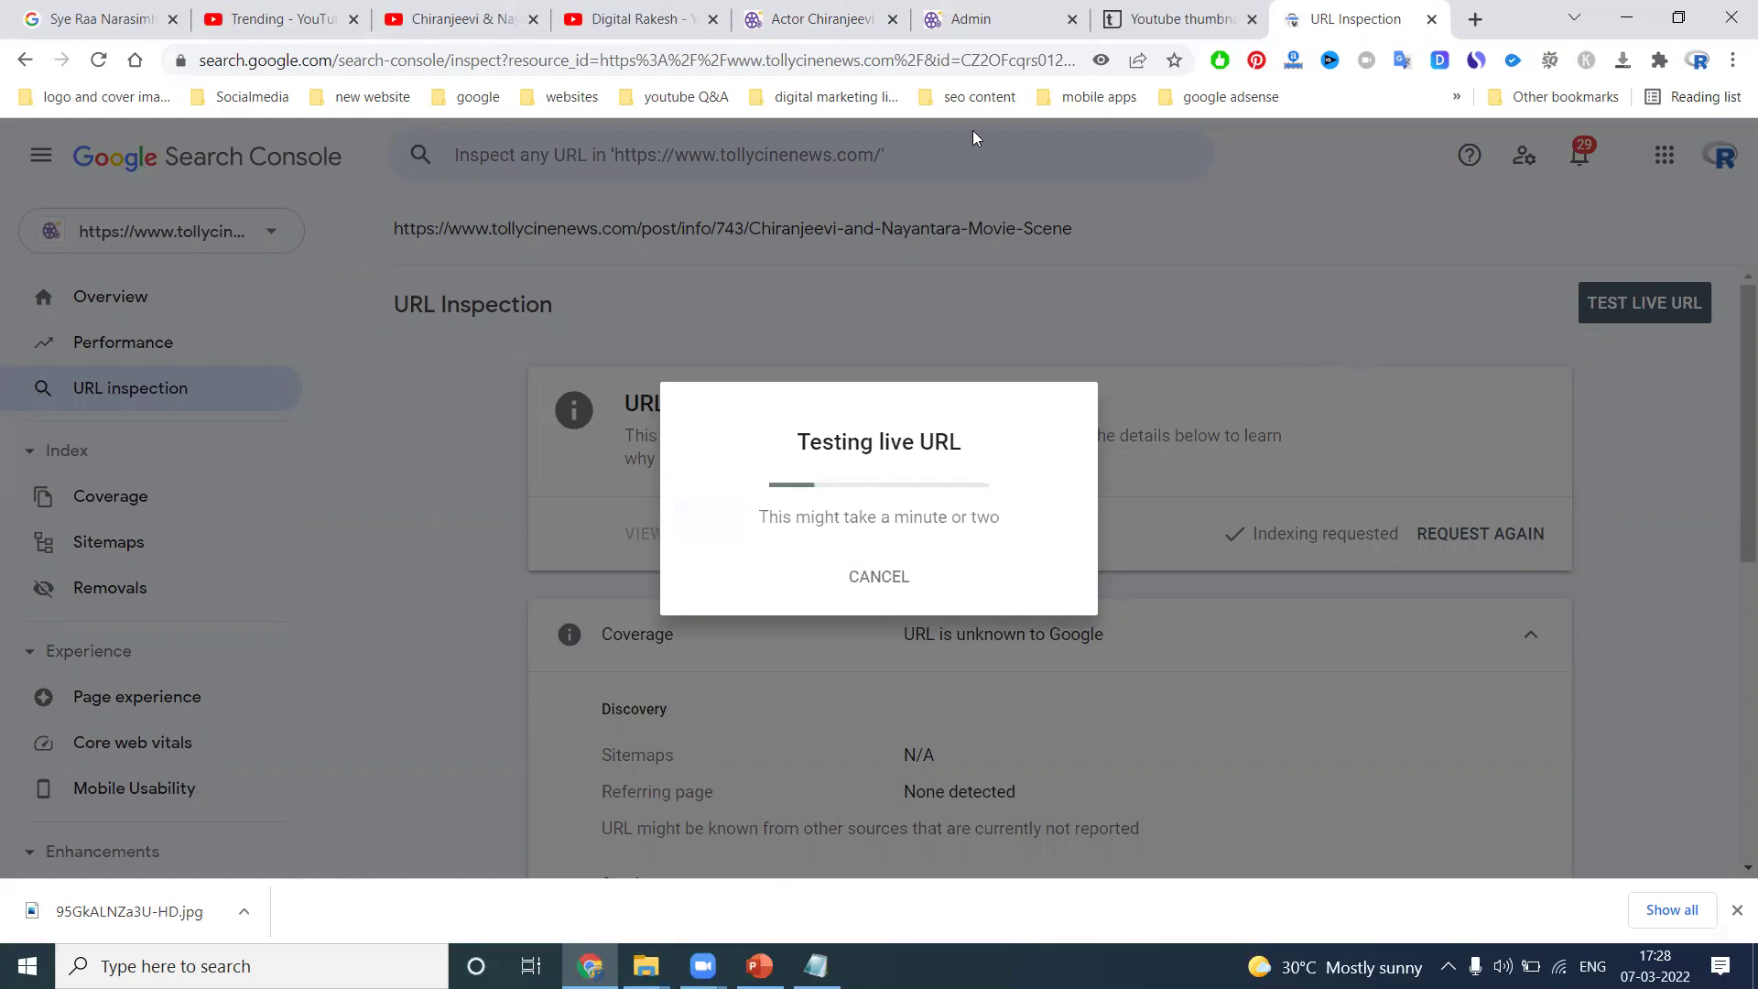
# Select the post's address on its page, return to the live test result, and open its Mobile Usability details
pyautogui.click(806, 16)
pyautogui.click(797, 55)
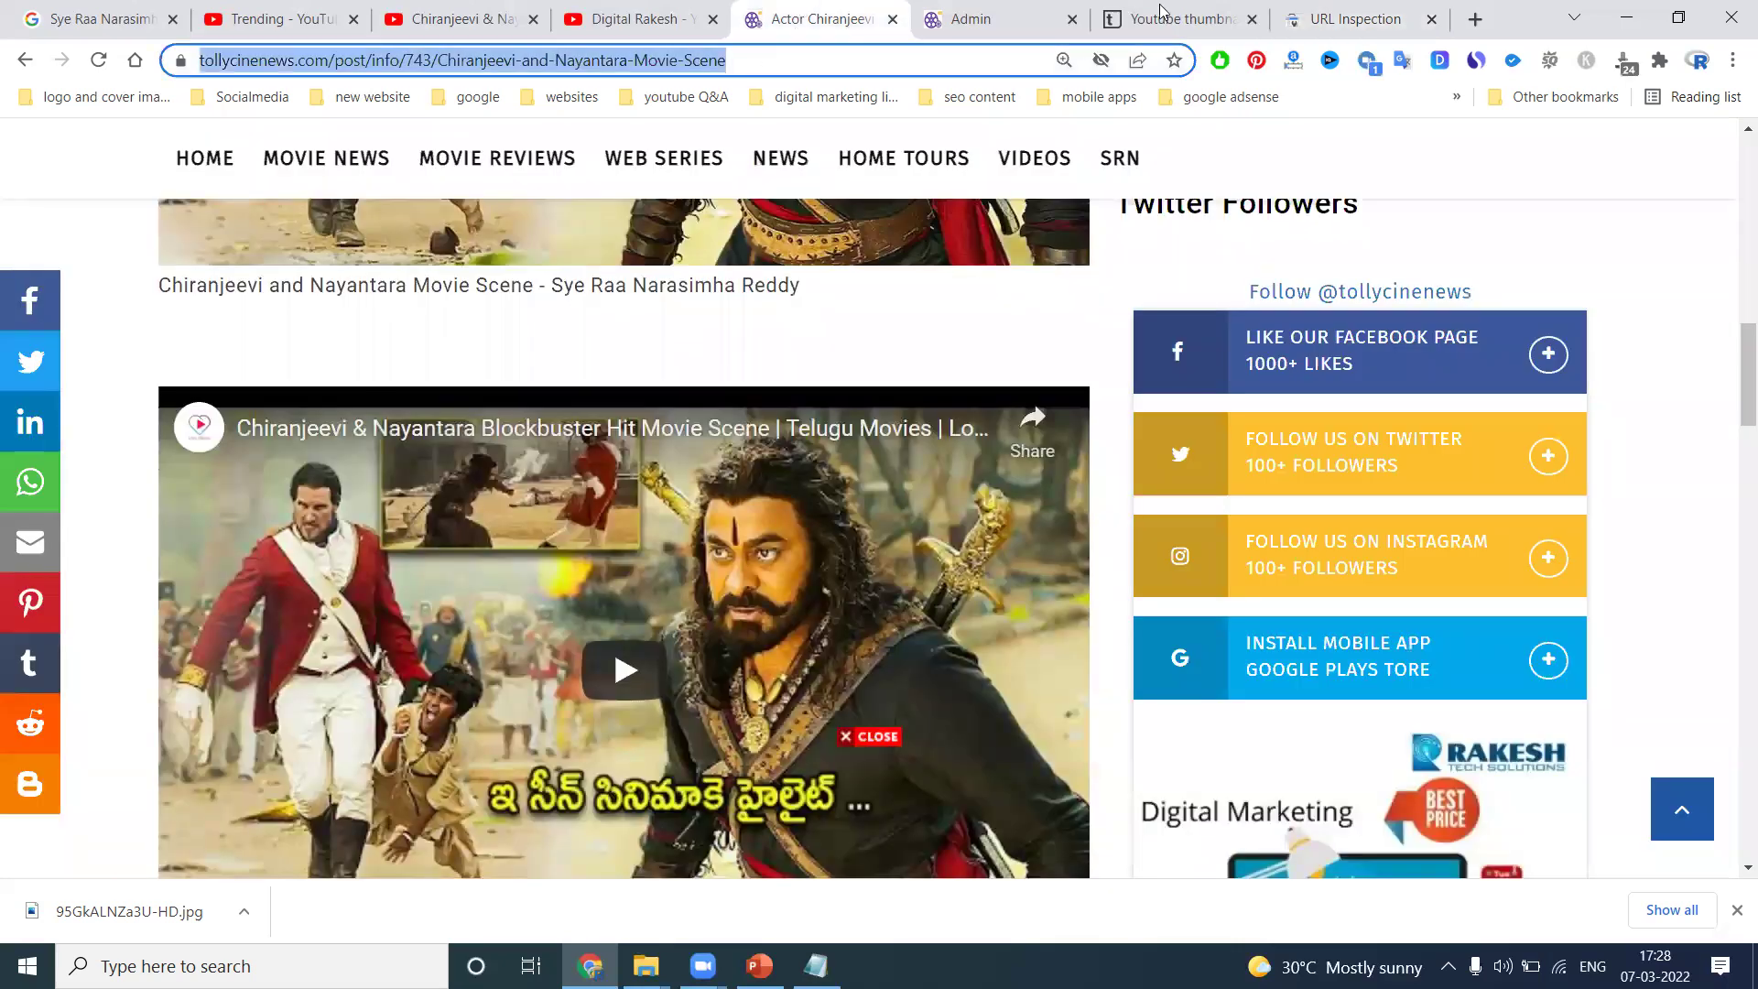
pyautogui.click(1360, 13)
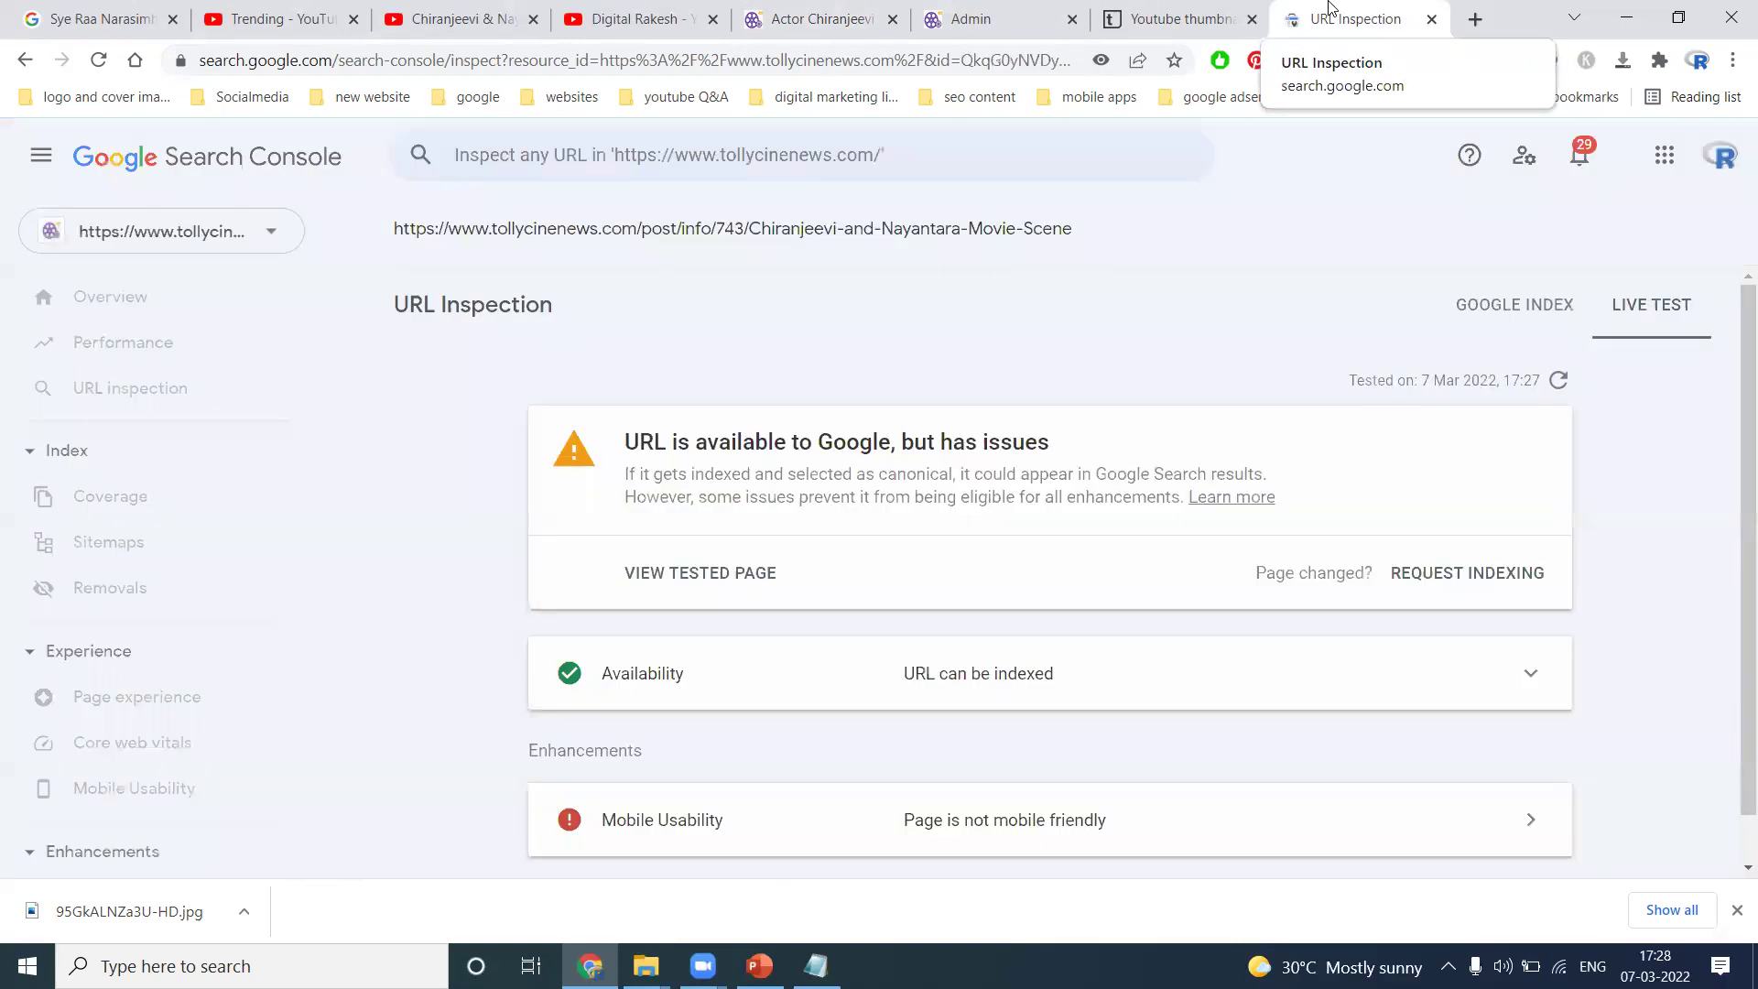
pyautogui.scroll(-1, 1032, 768)
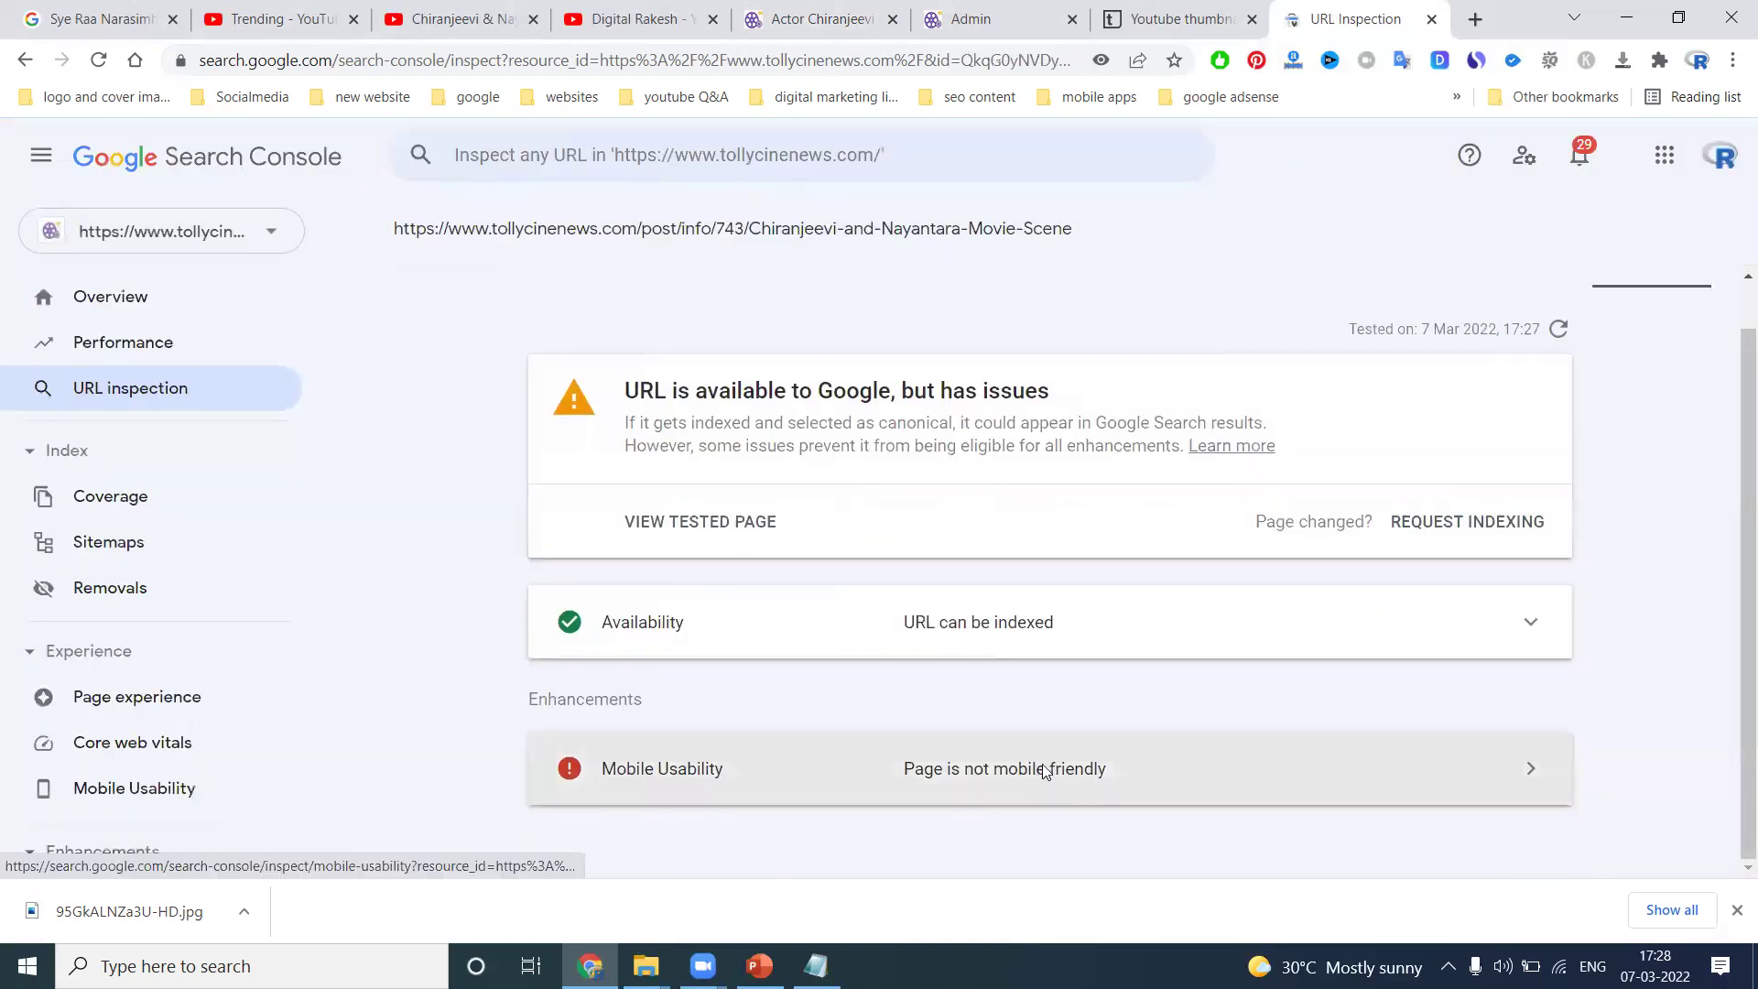
pyautogui.click(1043, 766)
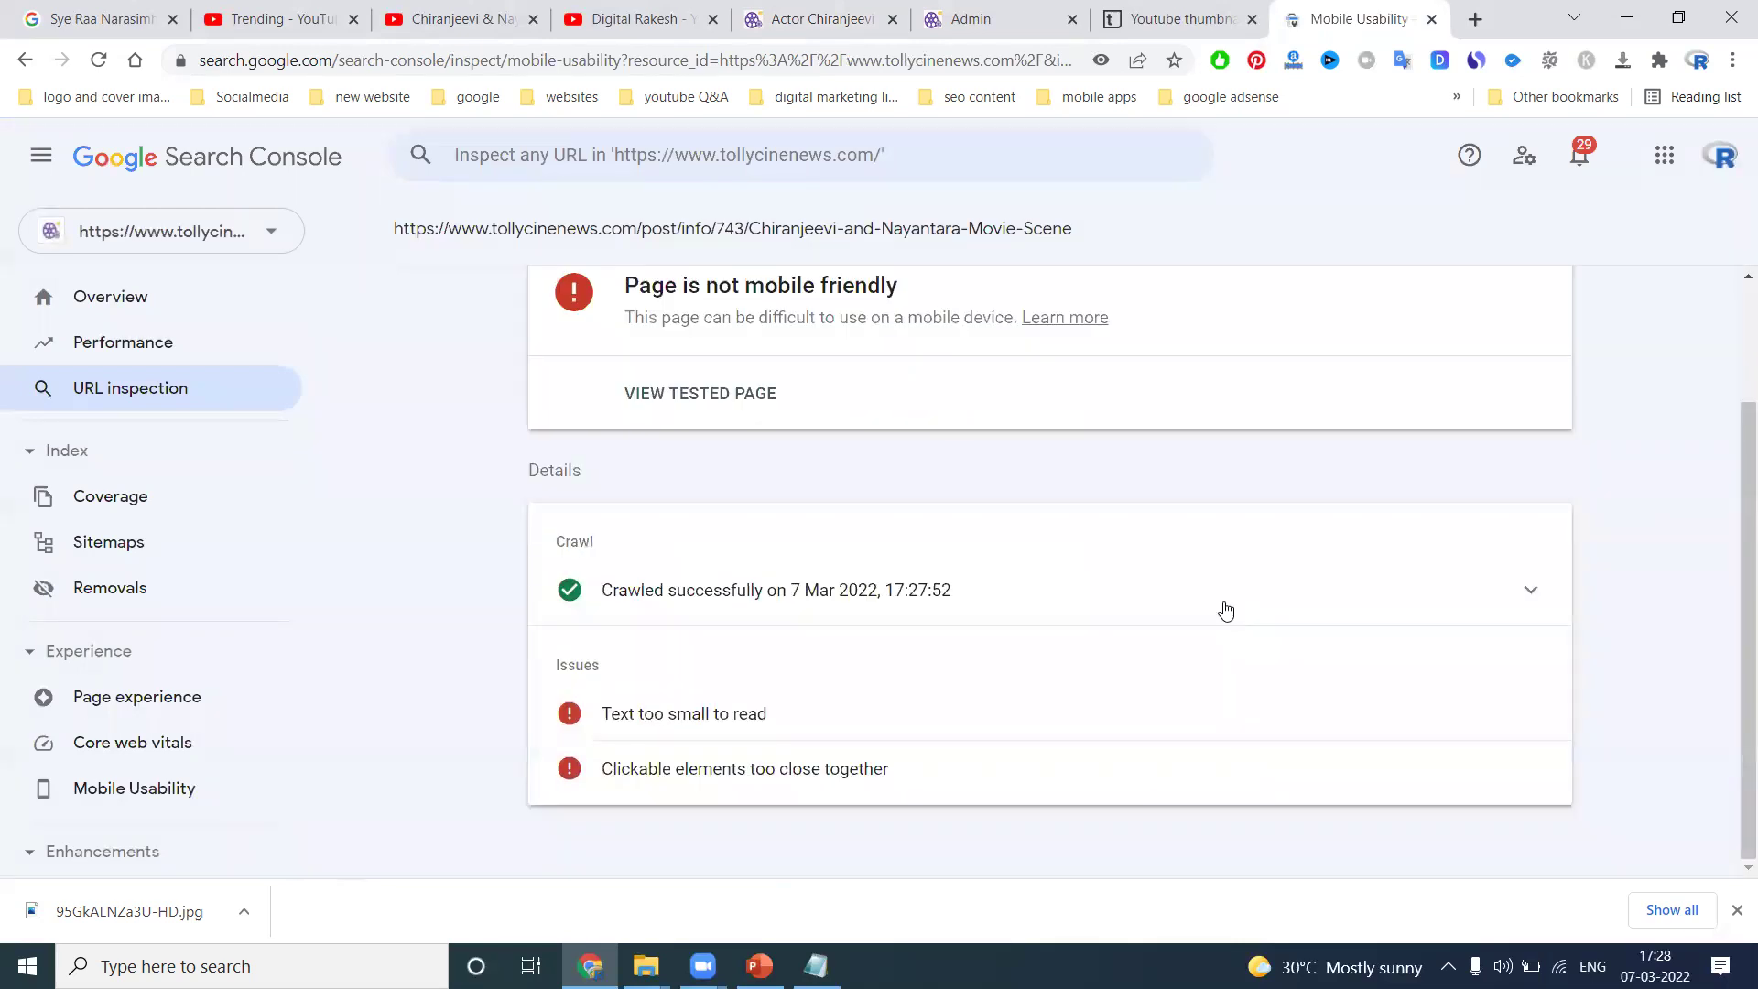
# Rerun the live test of the post's URL, checking the article's caption and video meanwhile, and review the availability and mobile usability results
pyautogui.click(1557, 379)
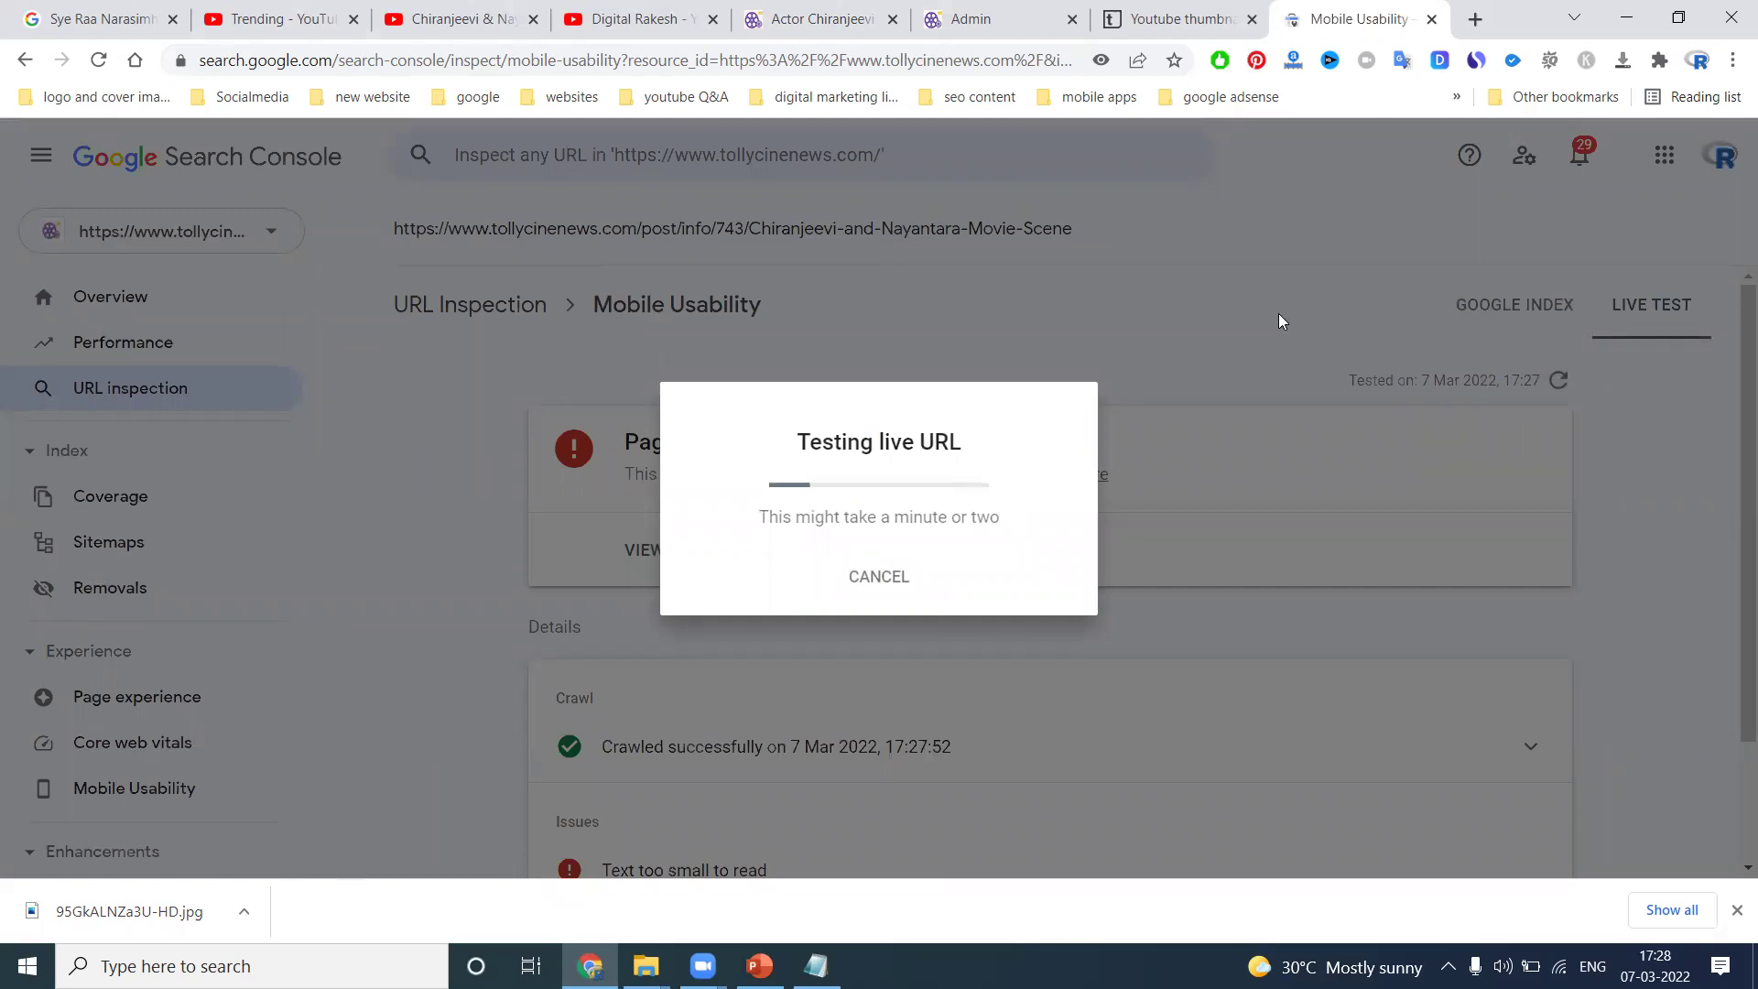
pyautogui.click(829, 18)
pyautogui.scroll(-6, 805, 335)
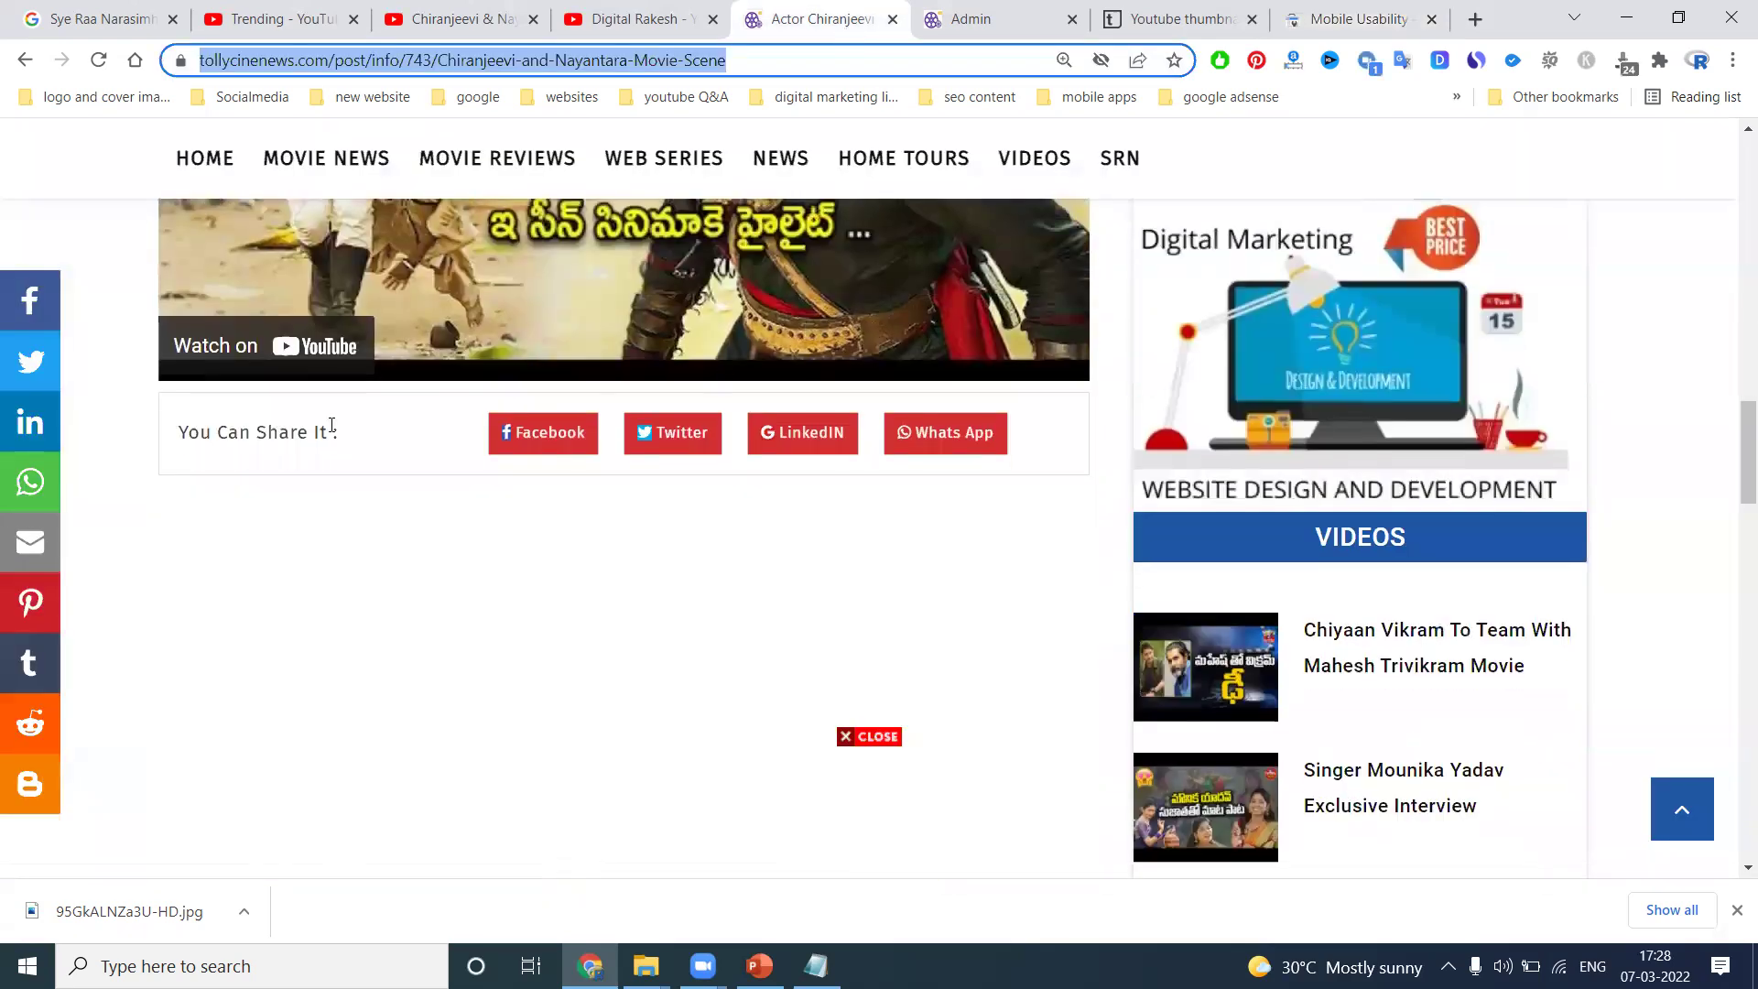
pyautogui.scroll(6, 332, 424)
pyautogui.tripleClick(332, 288)
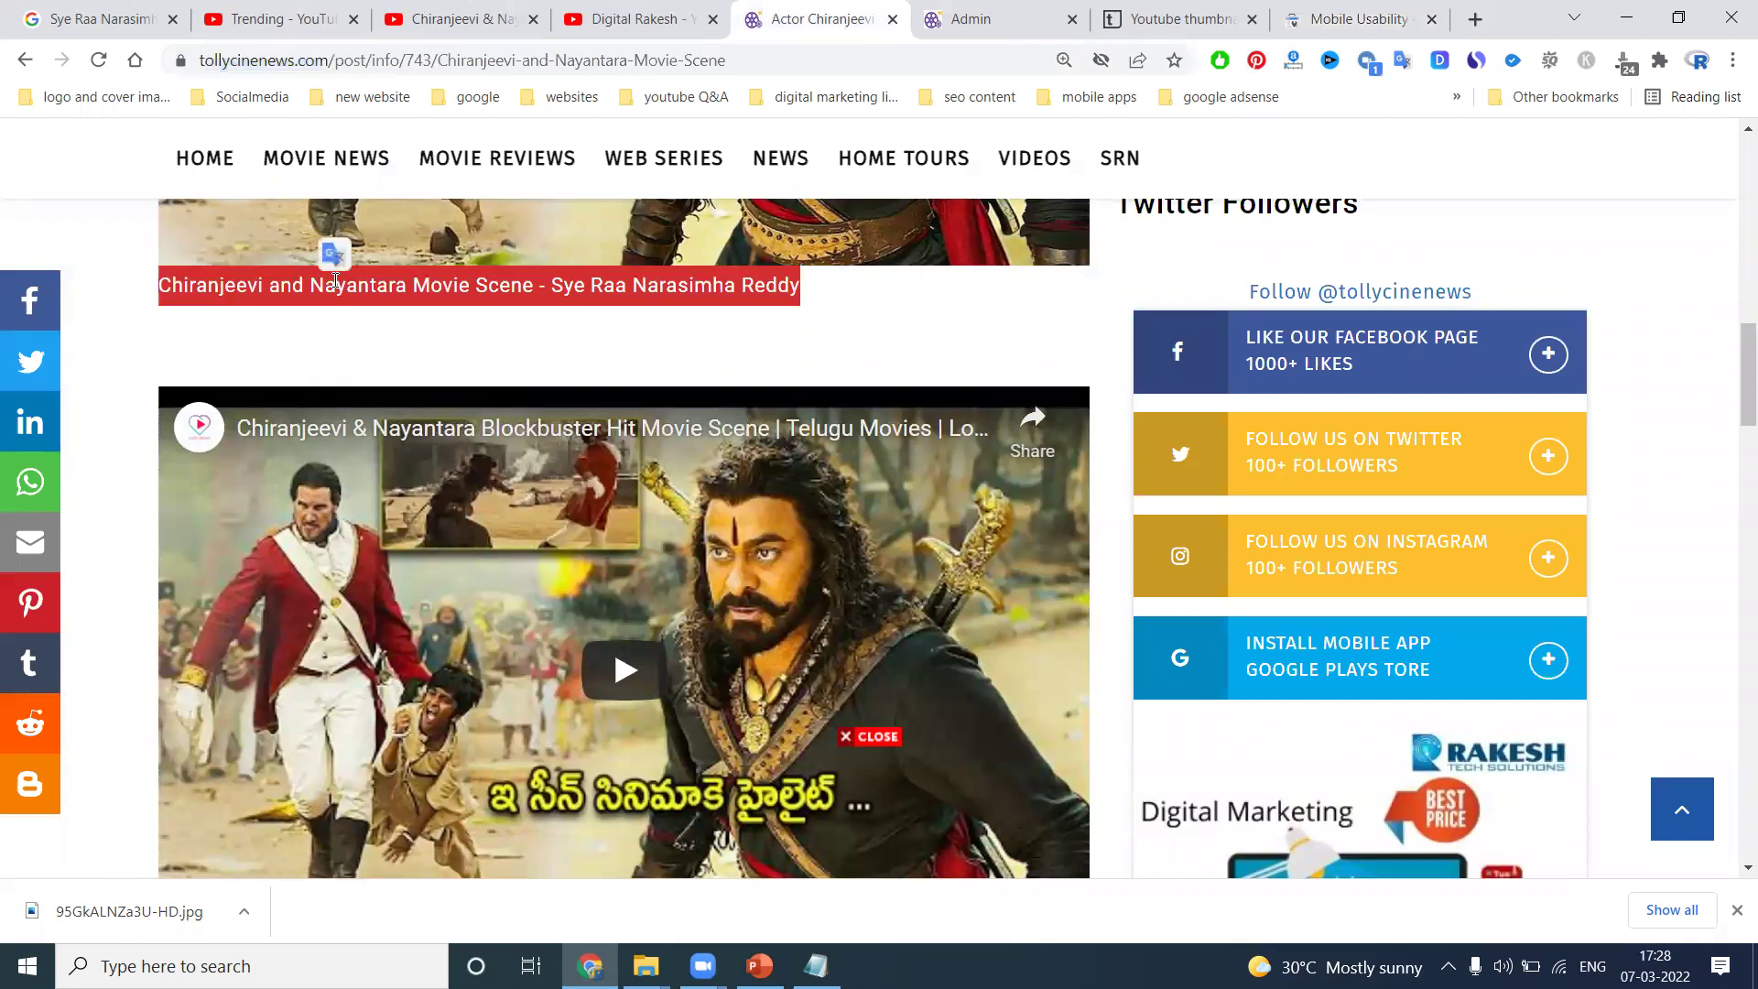
pyautogui.click(1306, 7)
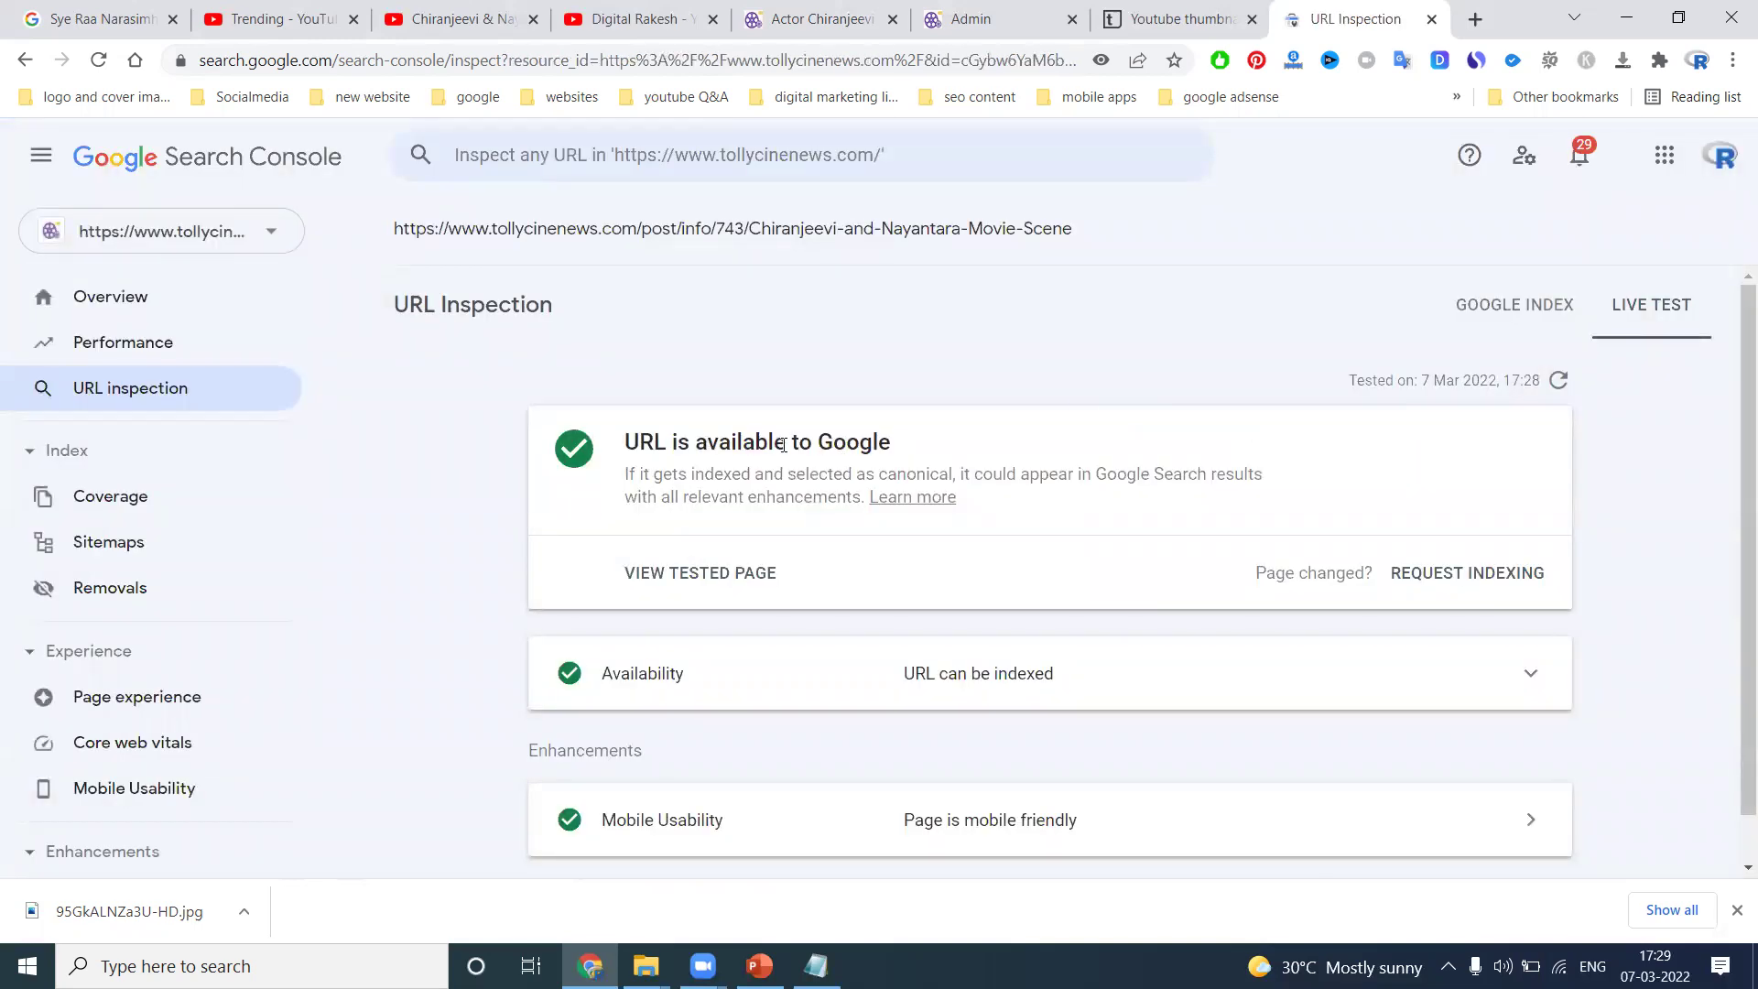
pyautogui.scroll(-1, 783, 445)
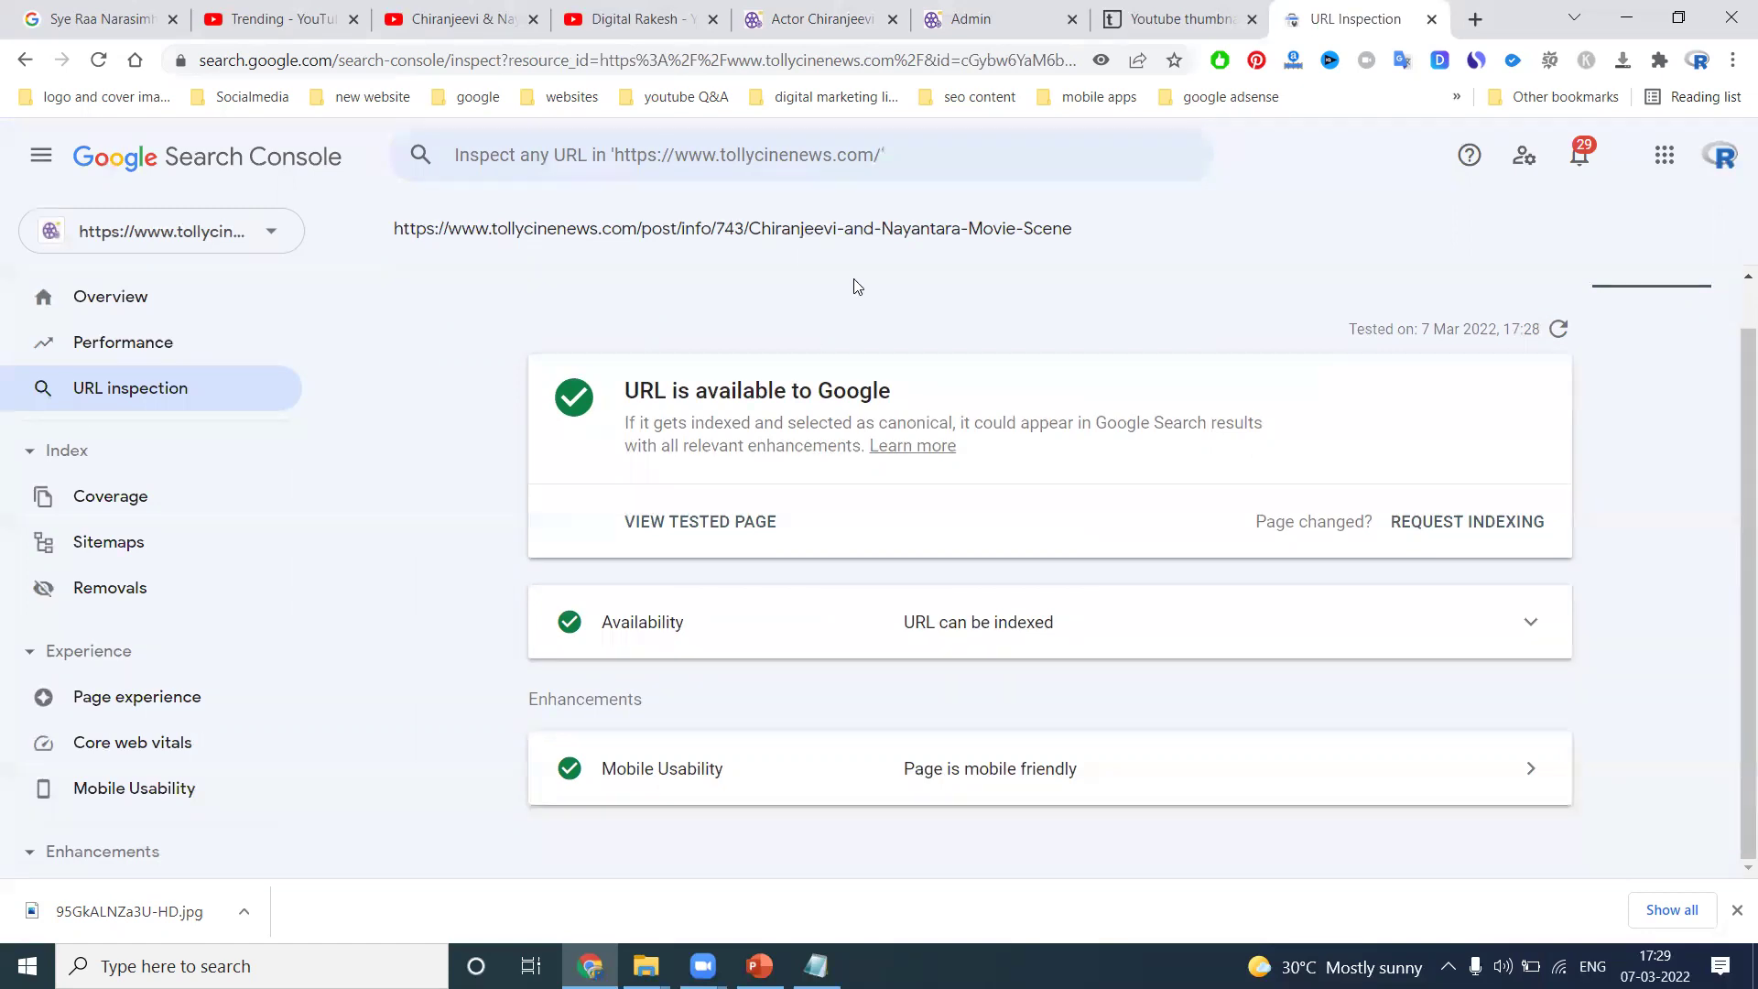
# Switch to the digital marketing YouTube channel and look through its uploaded tutorial videos
pyautogui.click(622, 18)
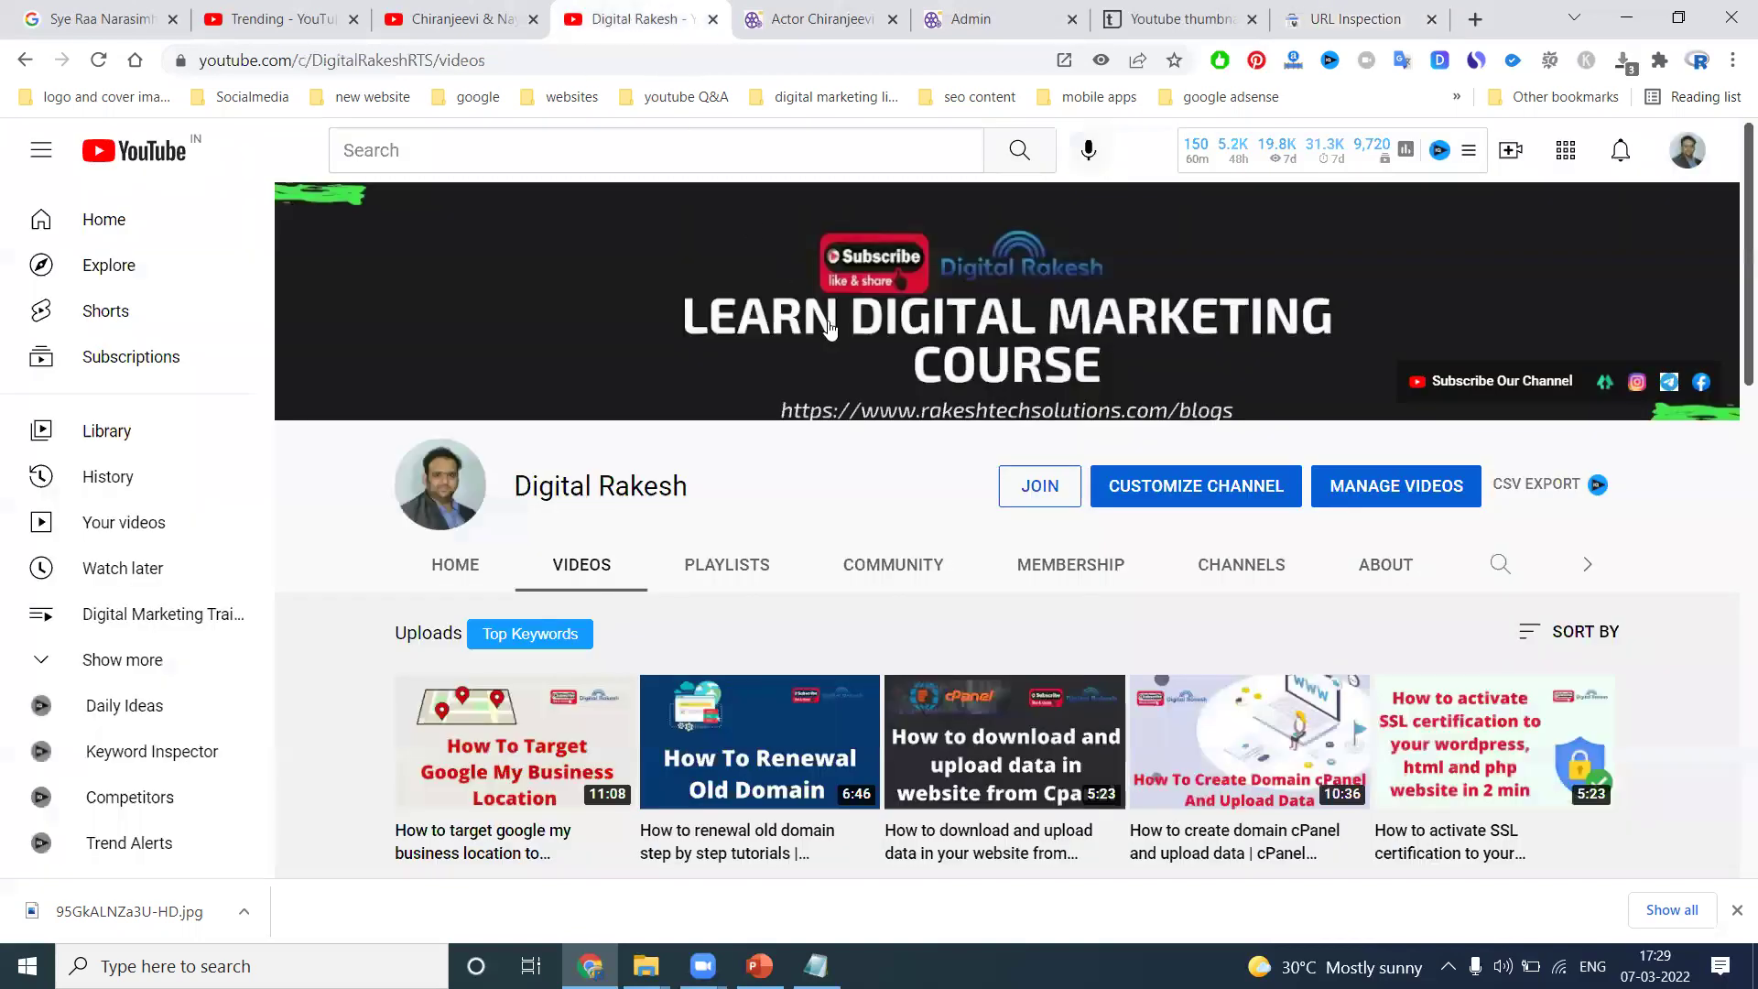
pyautogui.scroll(-1, 815, 458)
pyautogui.scroll(-3, 815, 457)
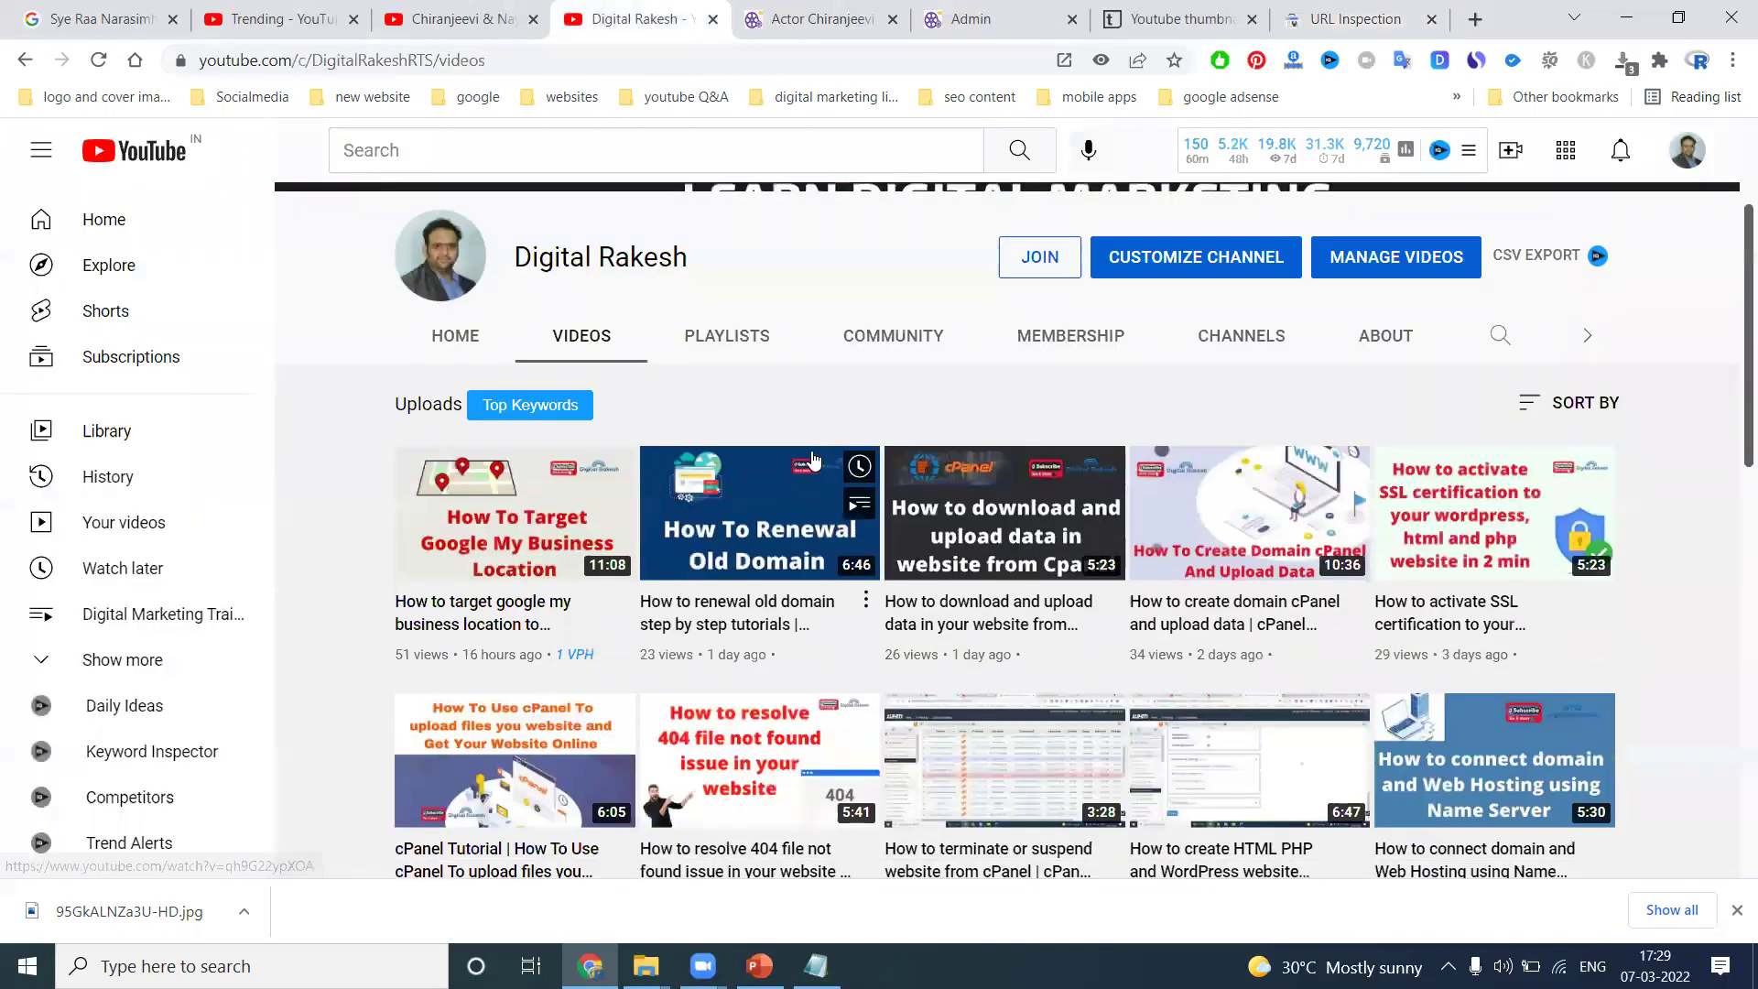
pyautogui.scroll(-2, 923, 356)
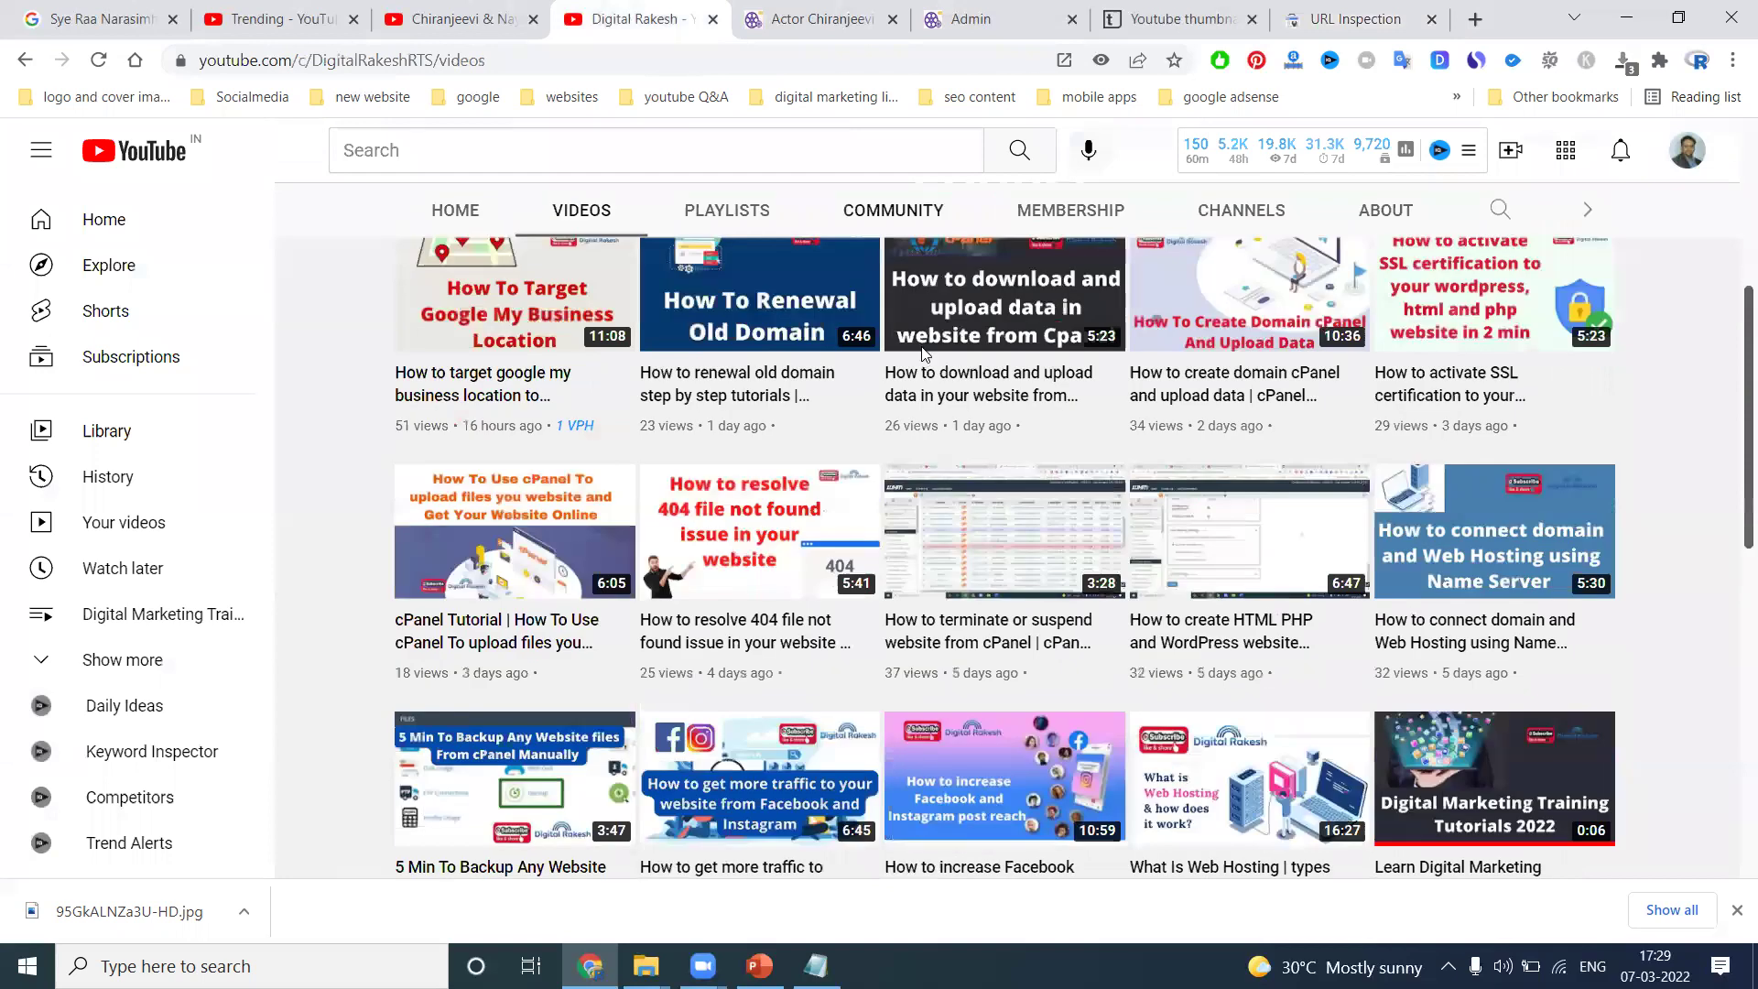
pyautogui.scroll(-1, 923, 353)
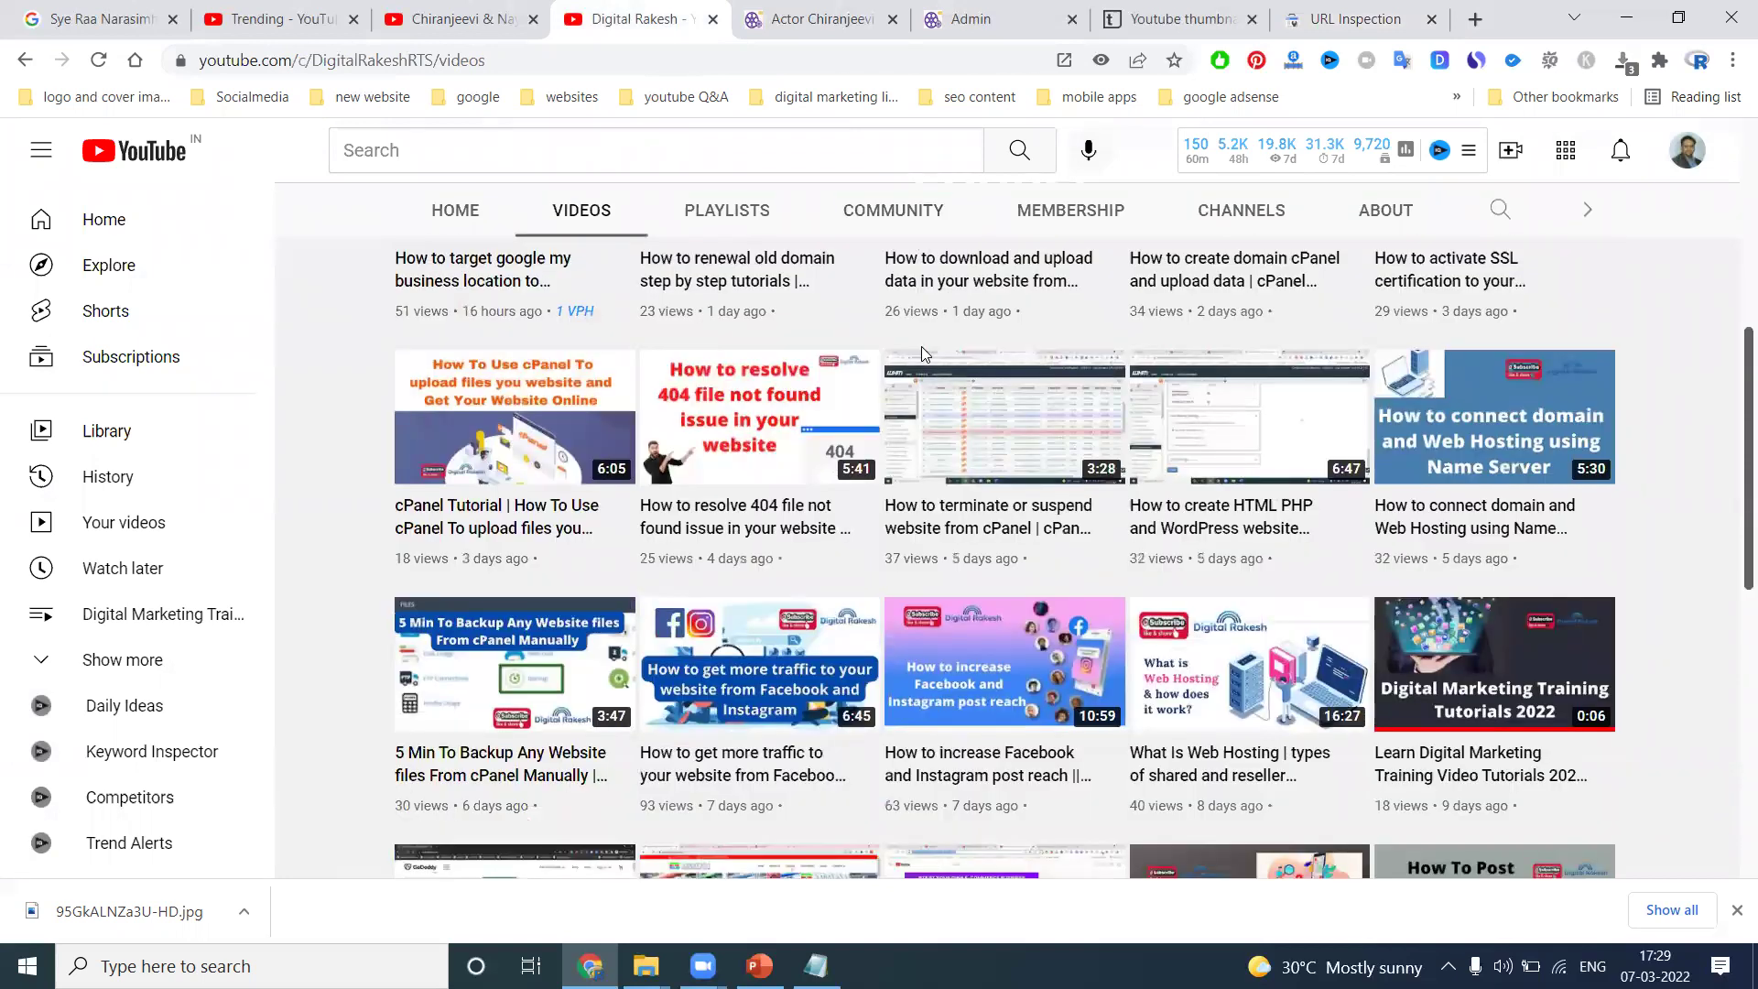